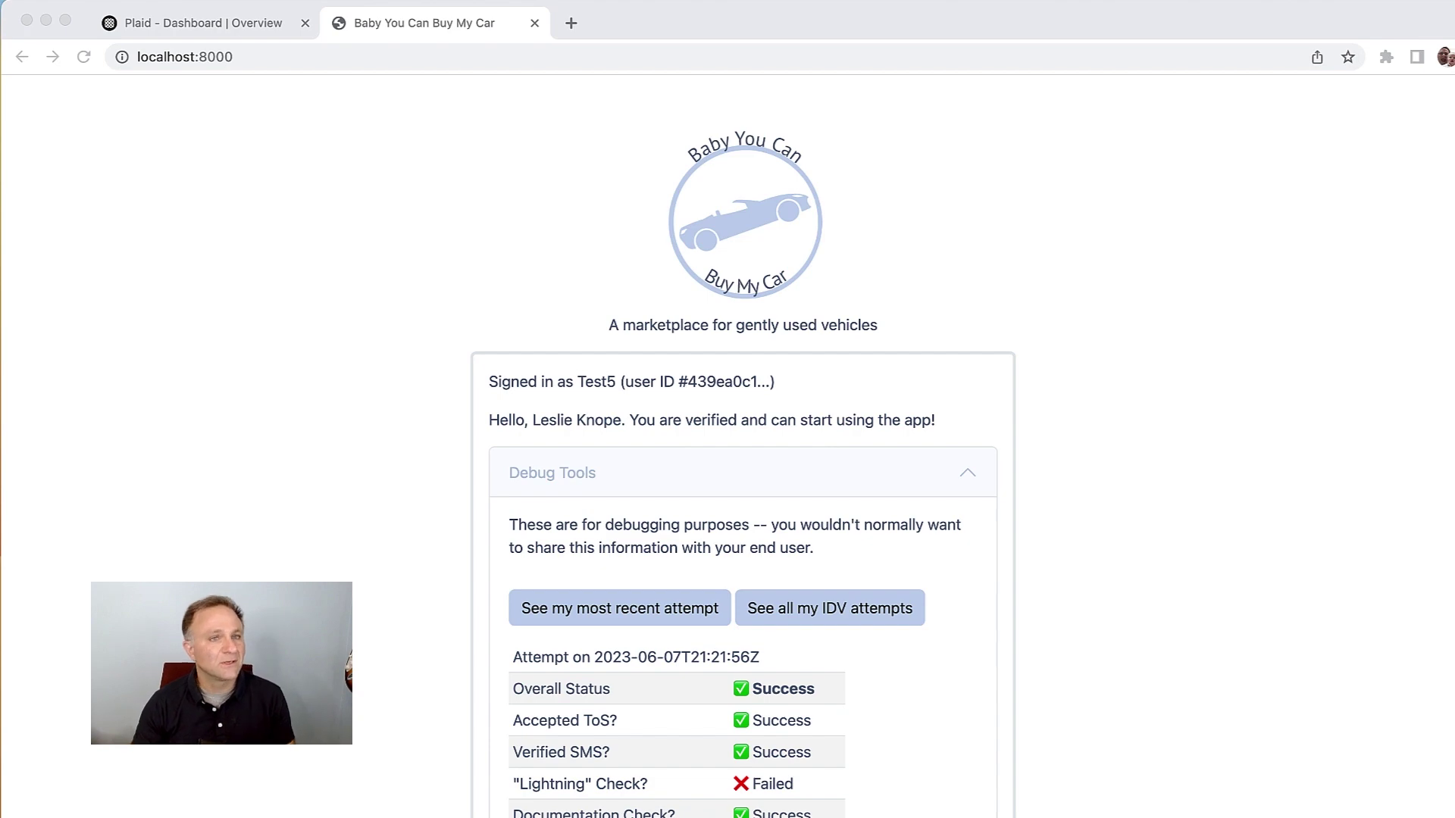
Step: Open Identity Verification in the Plaid Dashboard, switch to Sandbox, and start a new template
key(super+1)
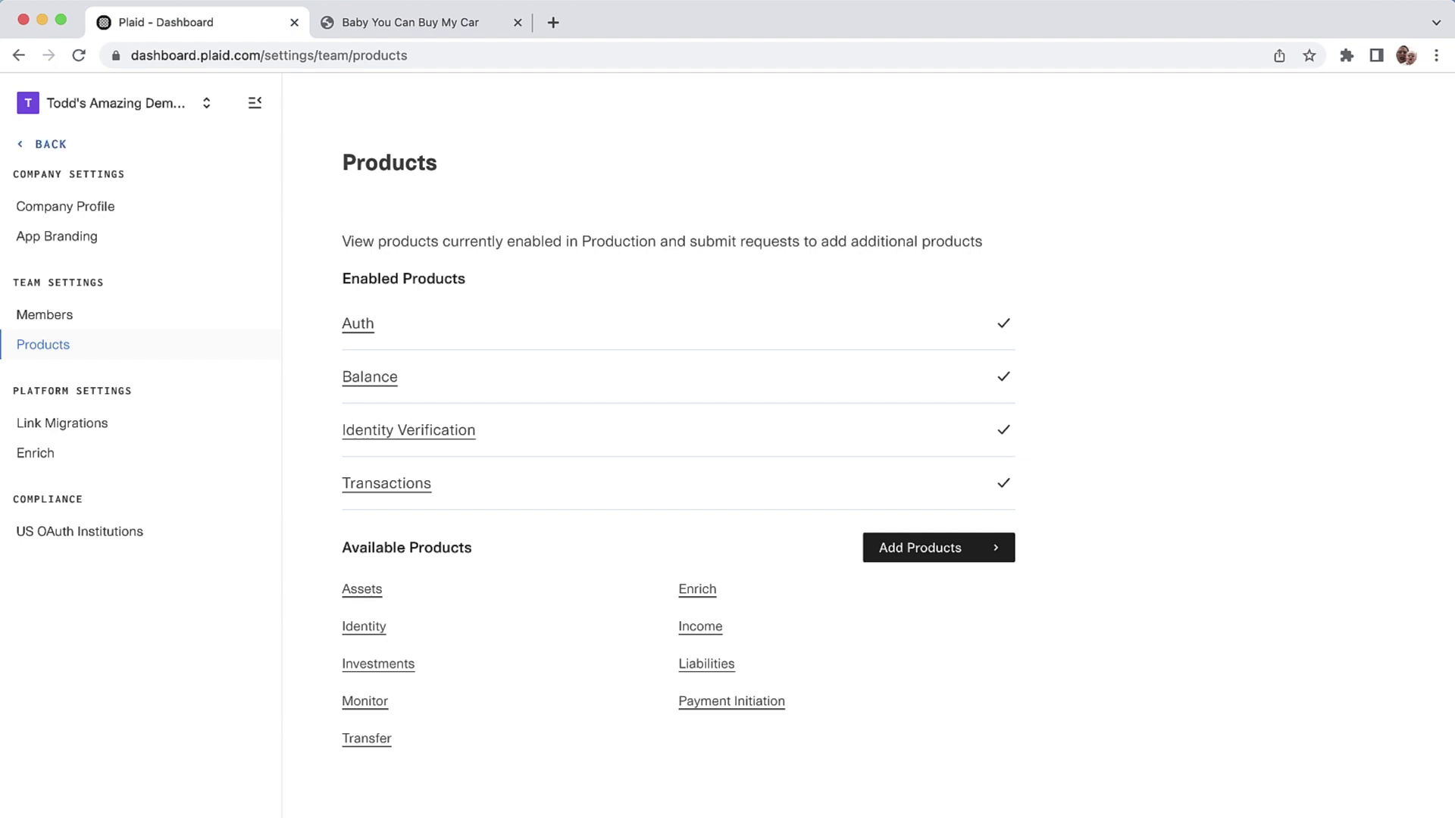
click(103, 226)
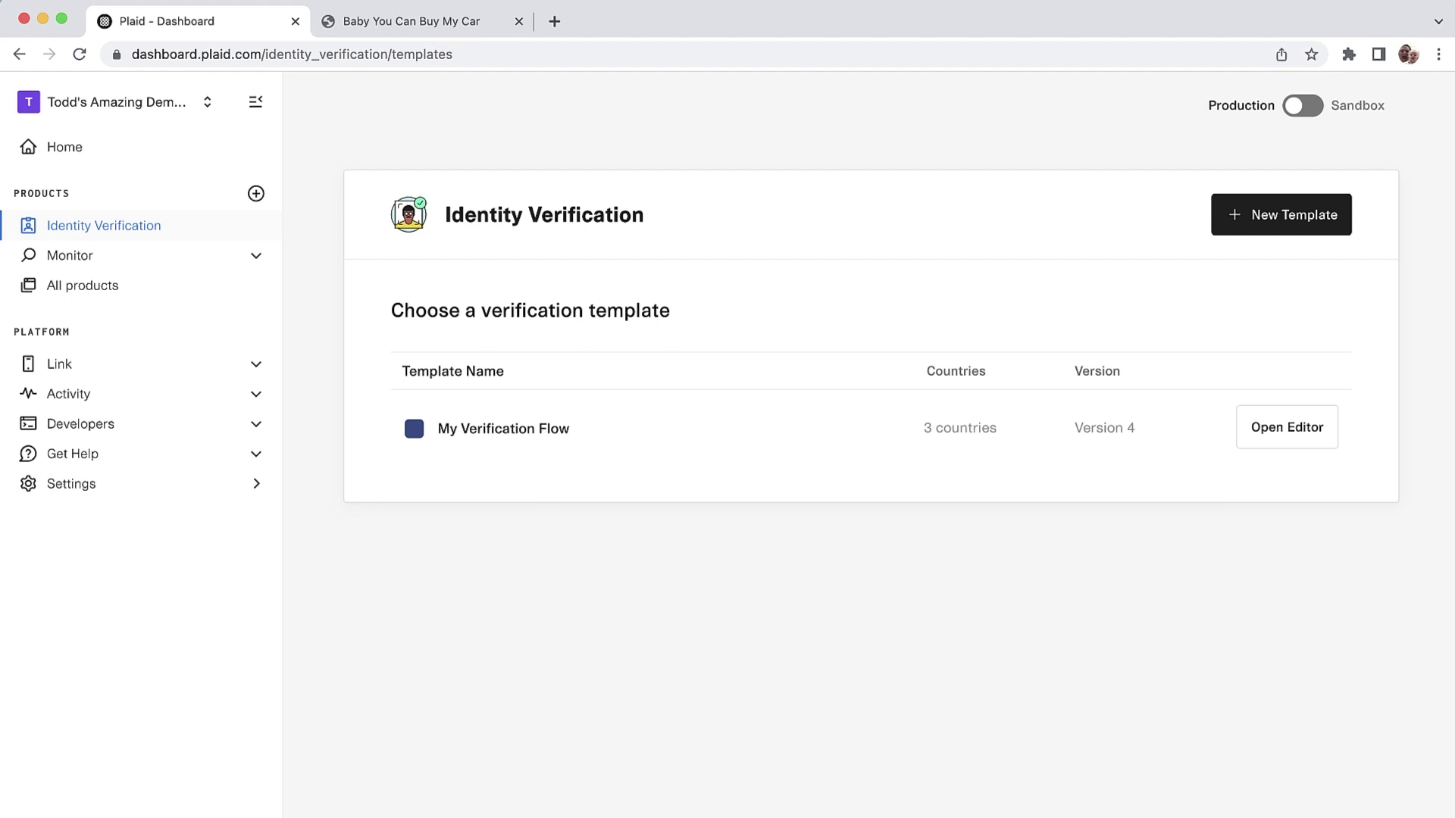
click(1302, 105)
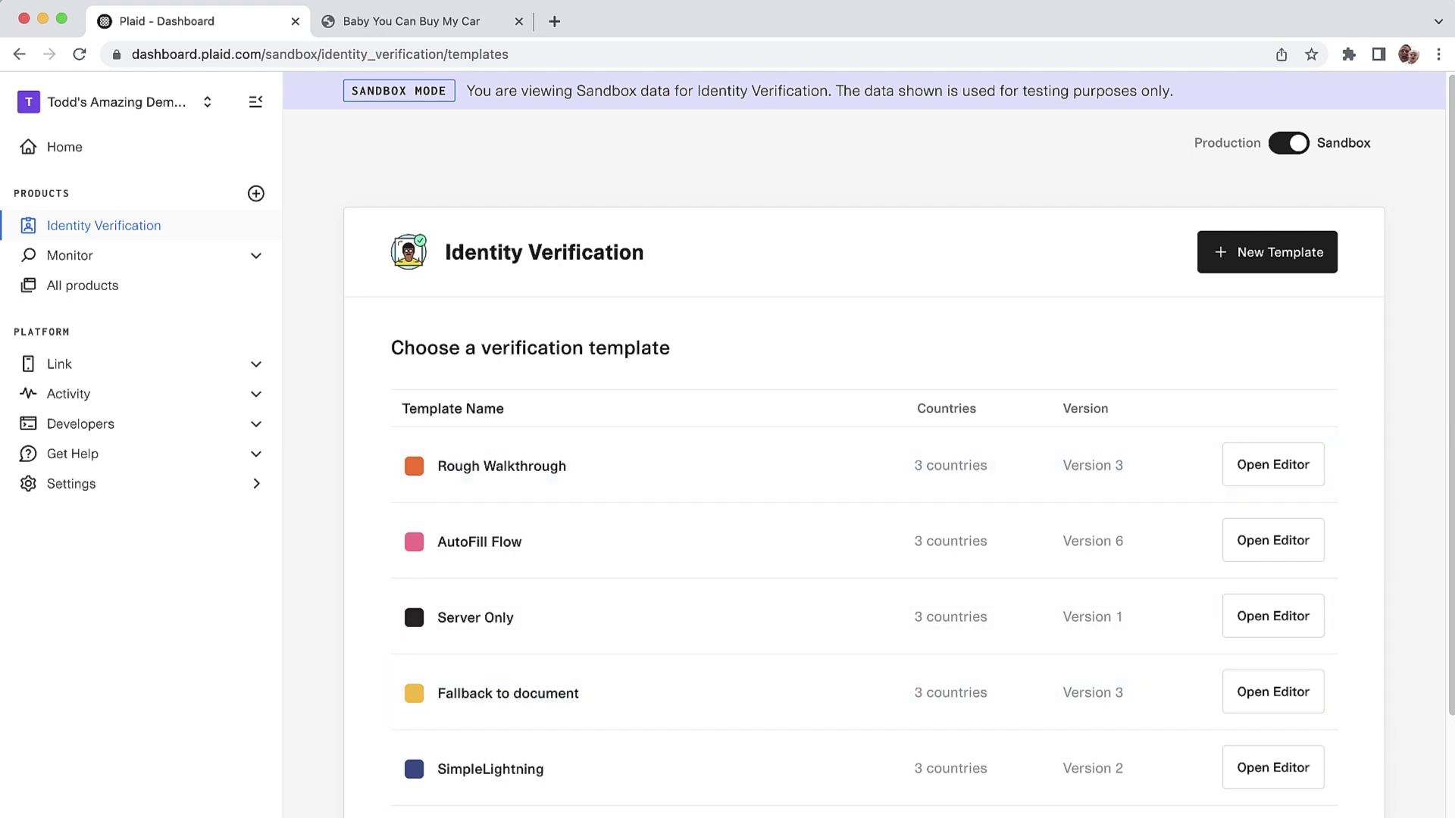
key(Return)
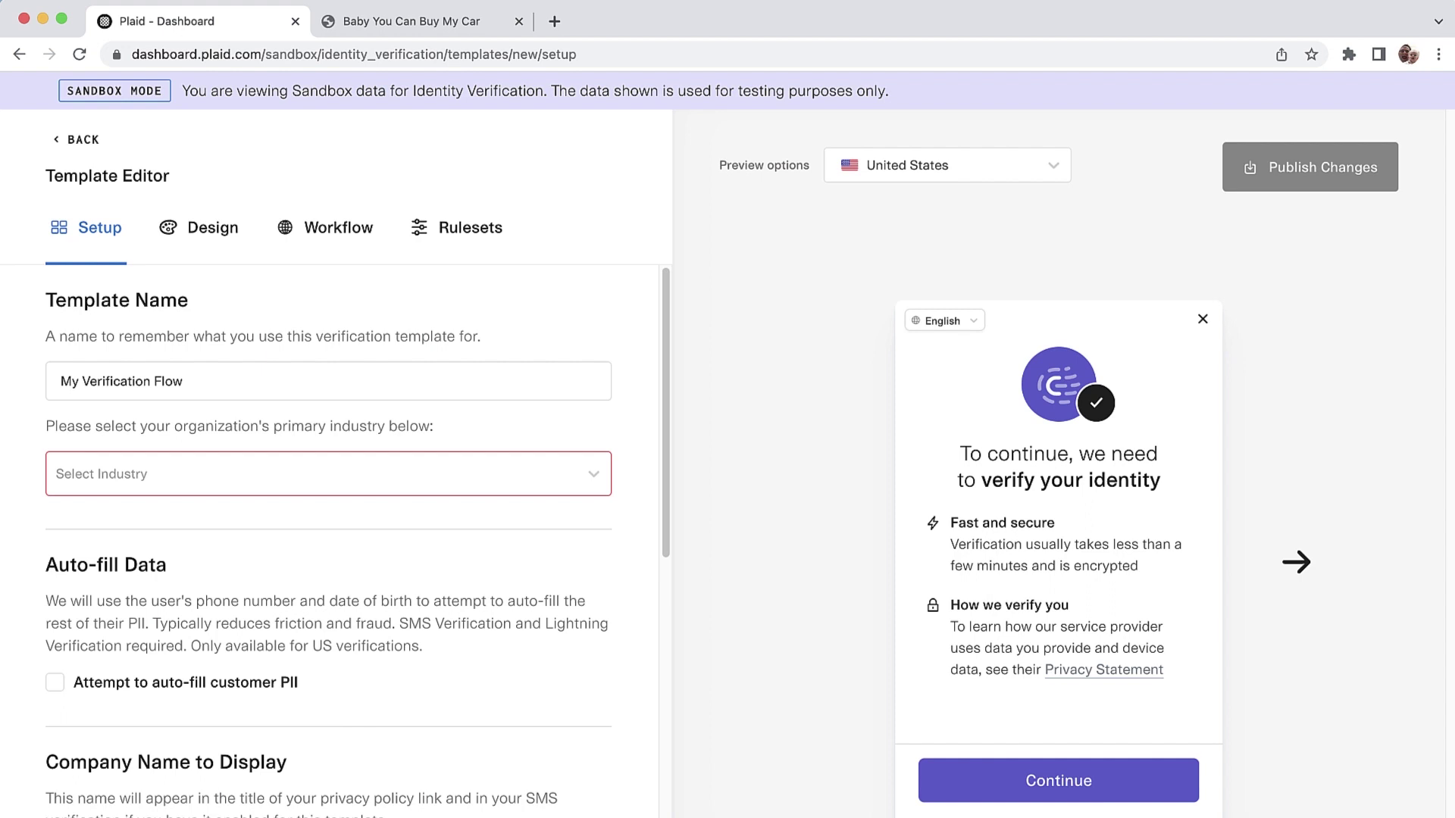
Step: Name the template 'Car Buying Sample' and set its industry to Ecommerce
drag(183, 381, 61, 381)
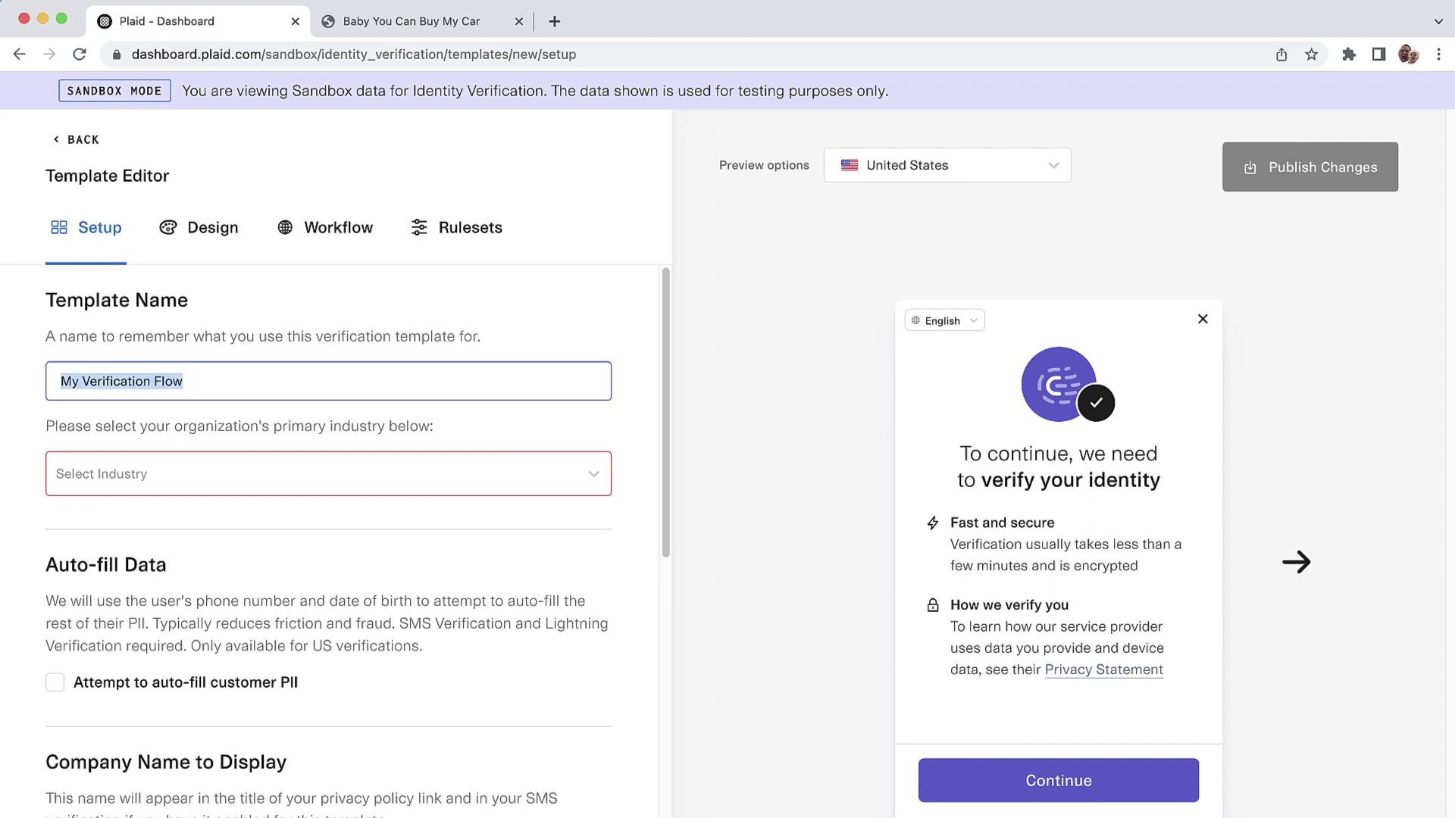
text(Car Di)
key(BackSpace)
key(BackSpace)
text(Buying Sample)
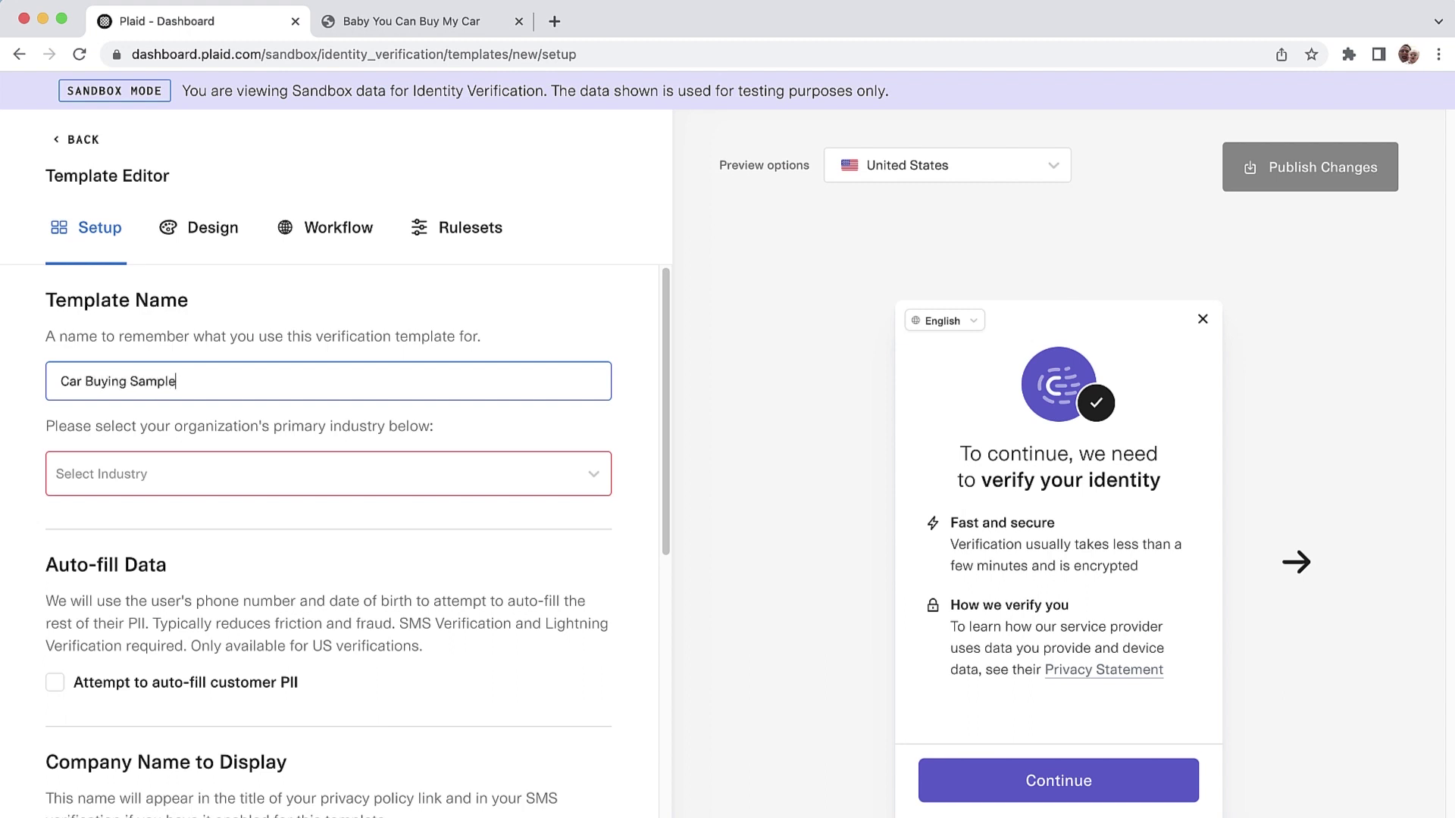
key(Tab)
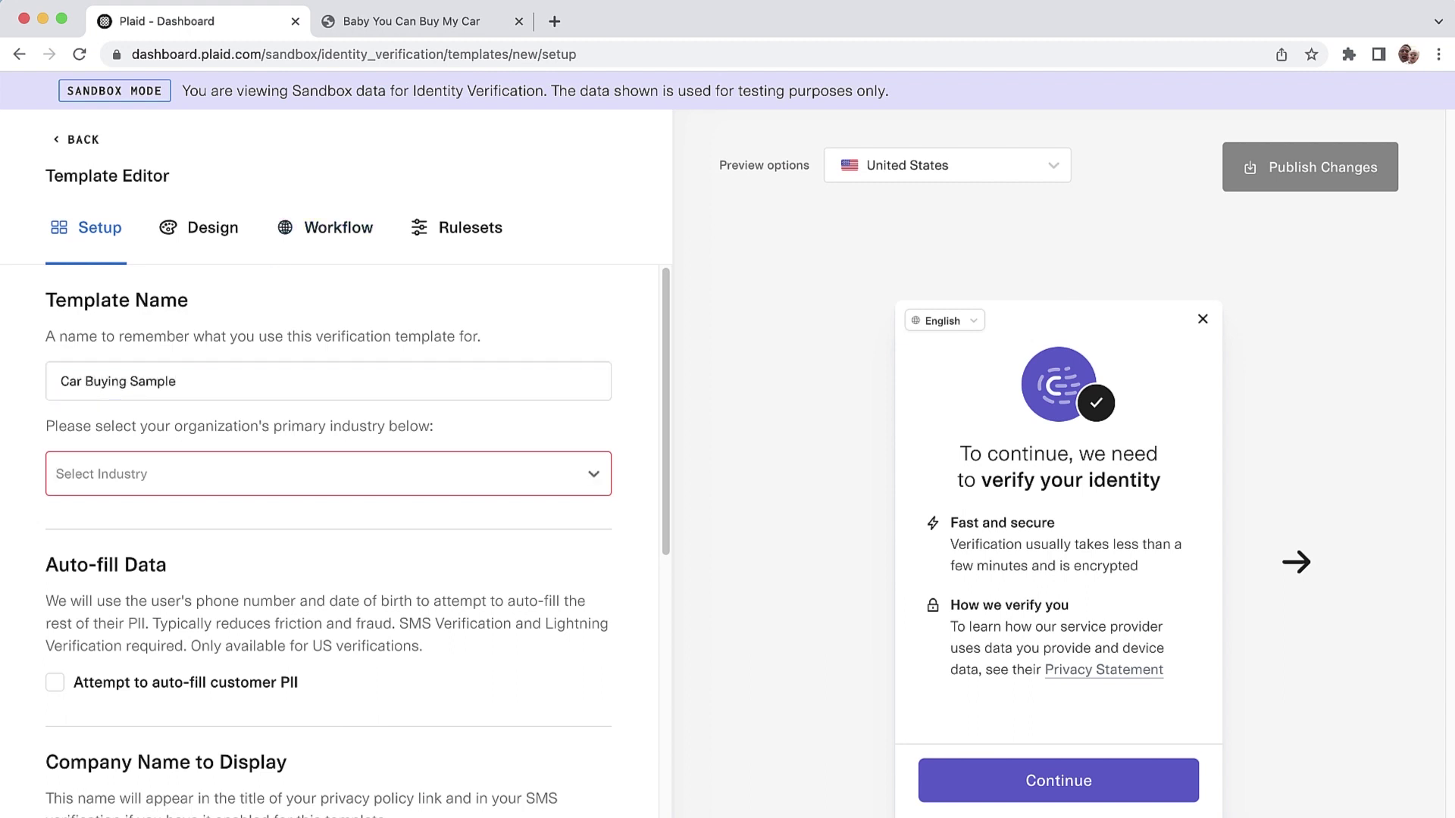
key(Down)
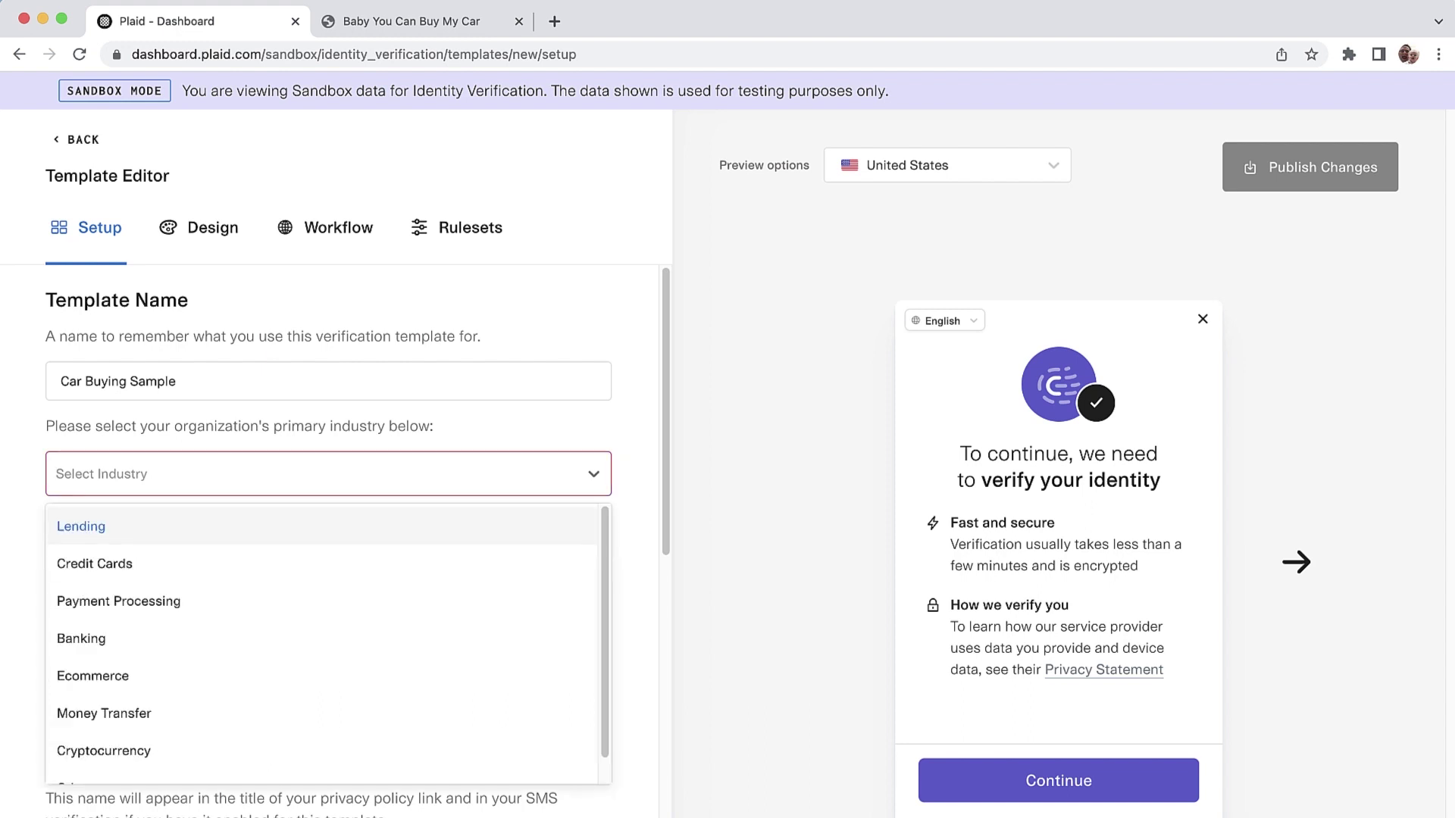
key(Down)
key(Down)
key(Down)
key(Down)
key(Return)
scroll(356, 542, down, 3)
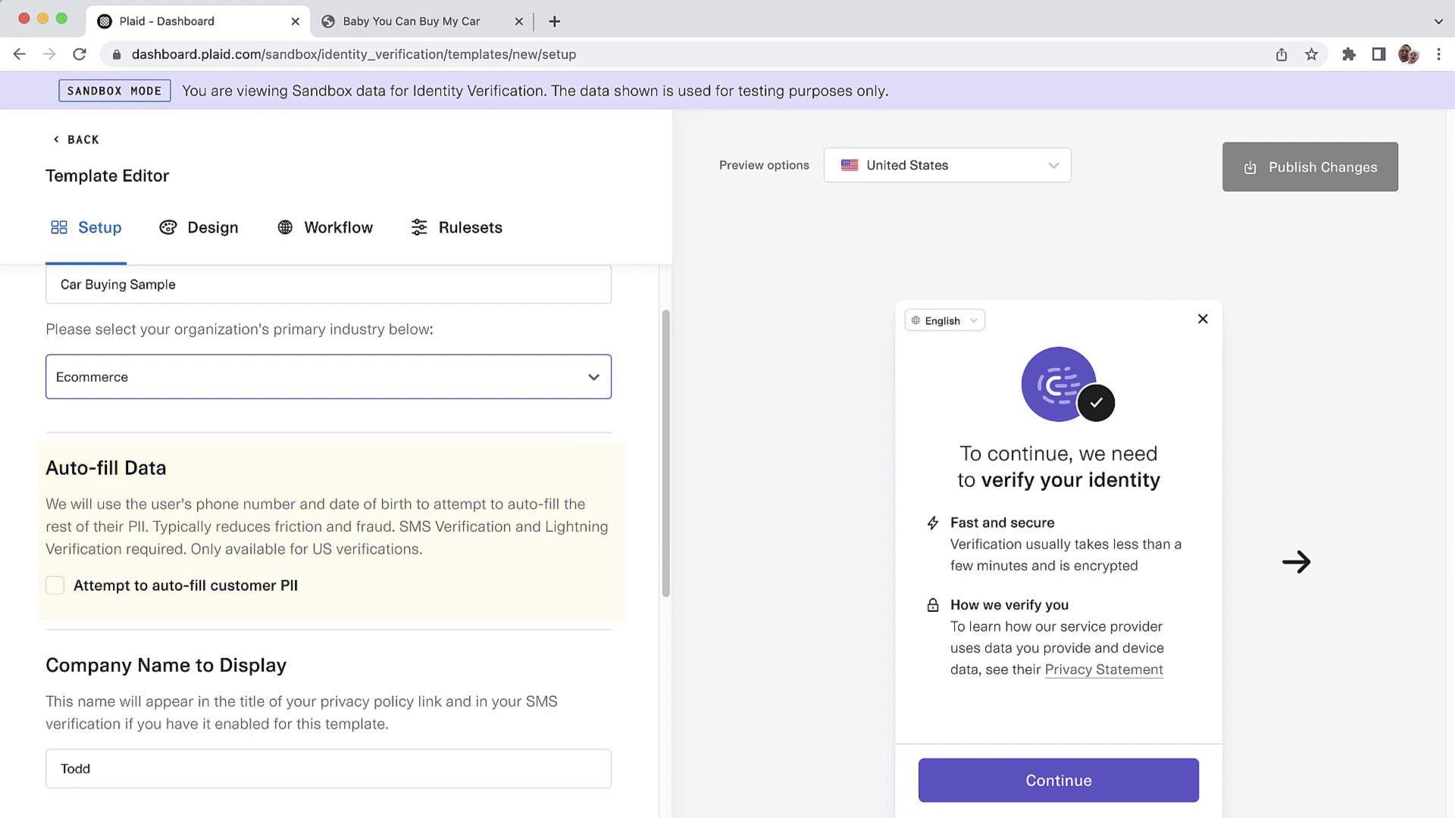
scroll(329, 542, down, 5)
click(94, 398)
key(super+a)
text(Baby You C)
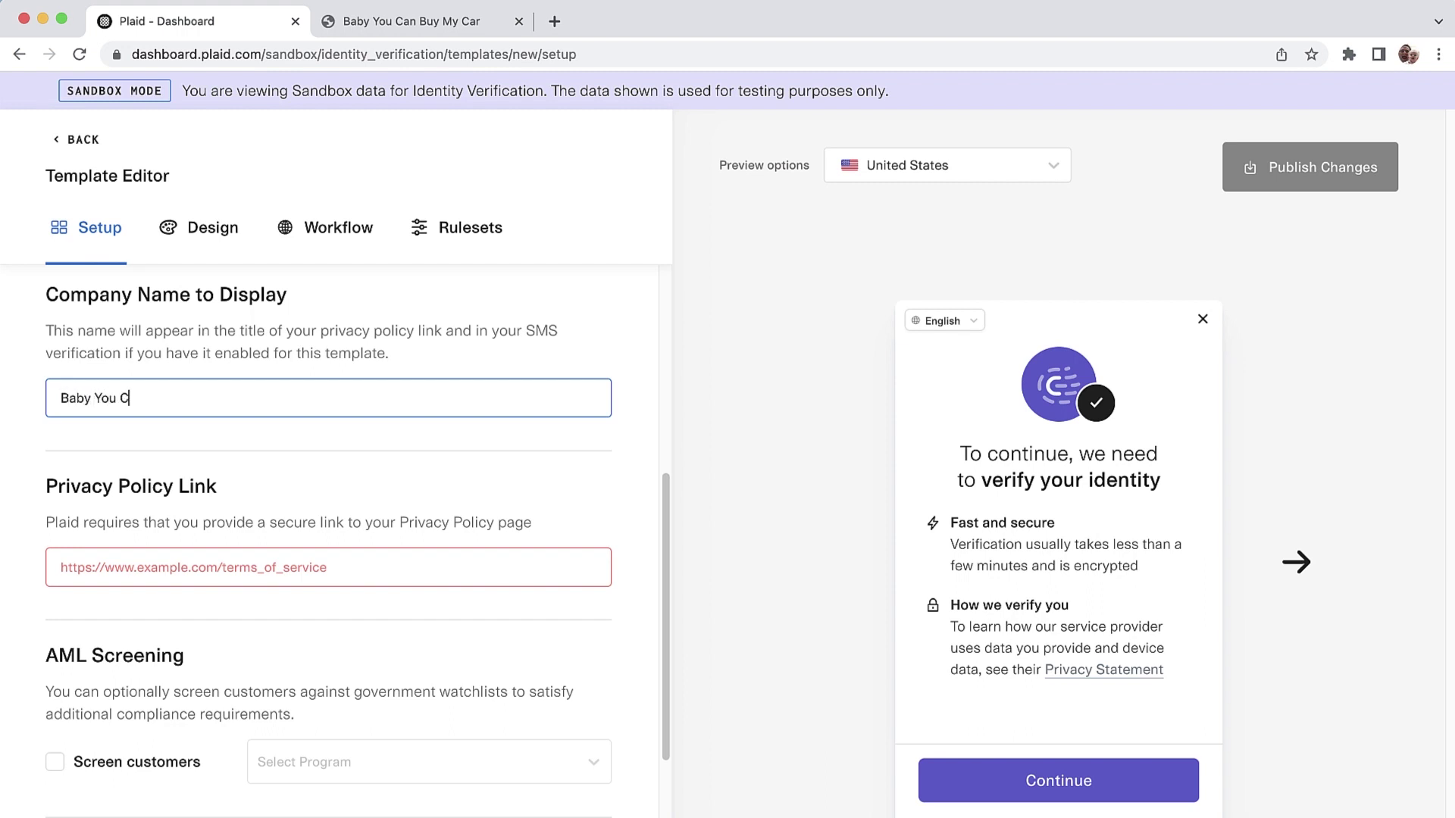
text(an Buy My Car)
key(Tab)
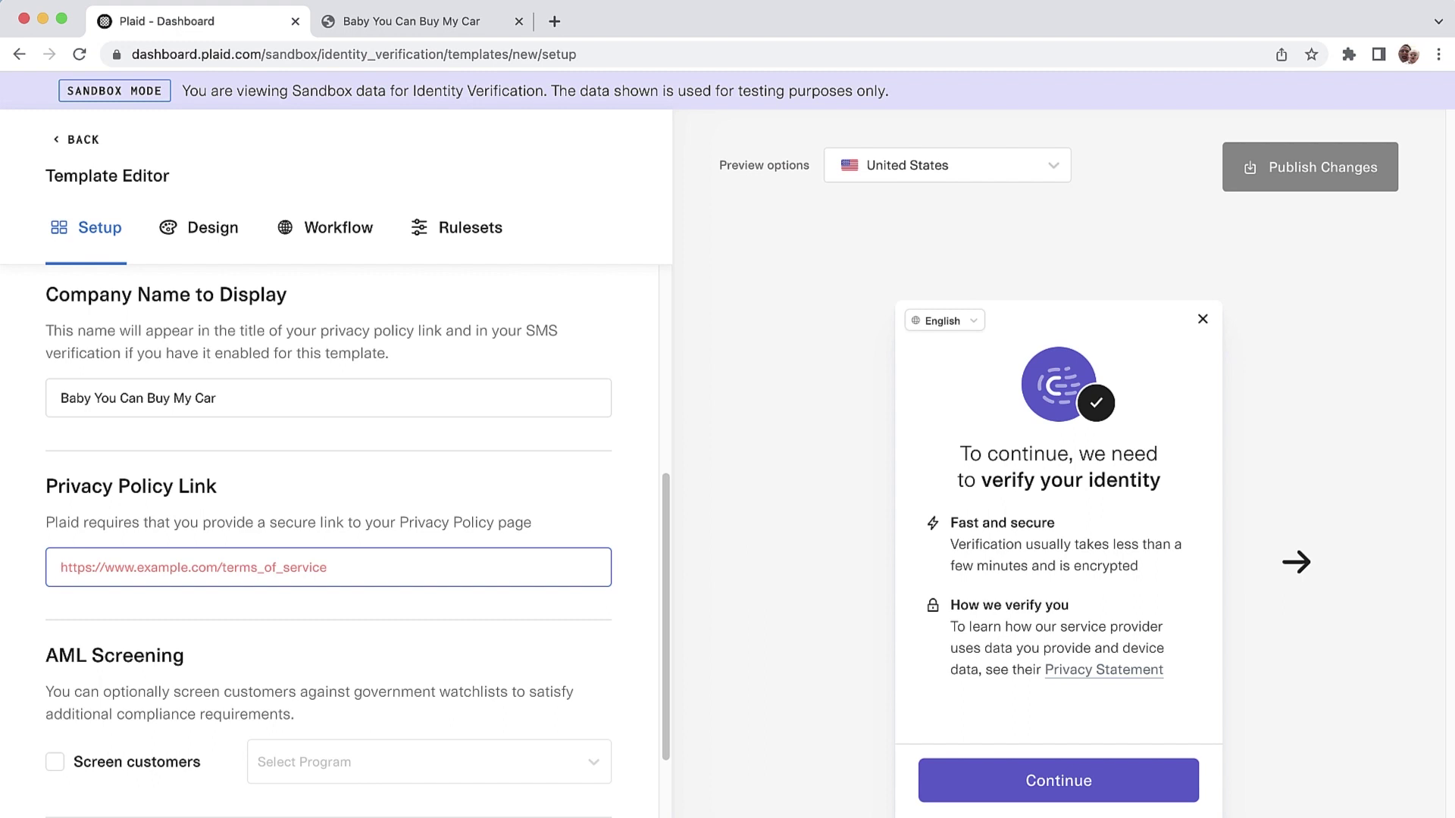
text(https:L)
key(BackSpace)
text(//plaid.)
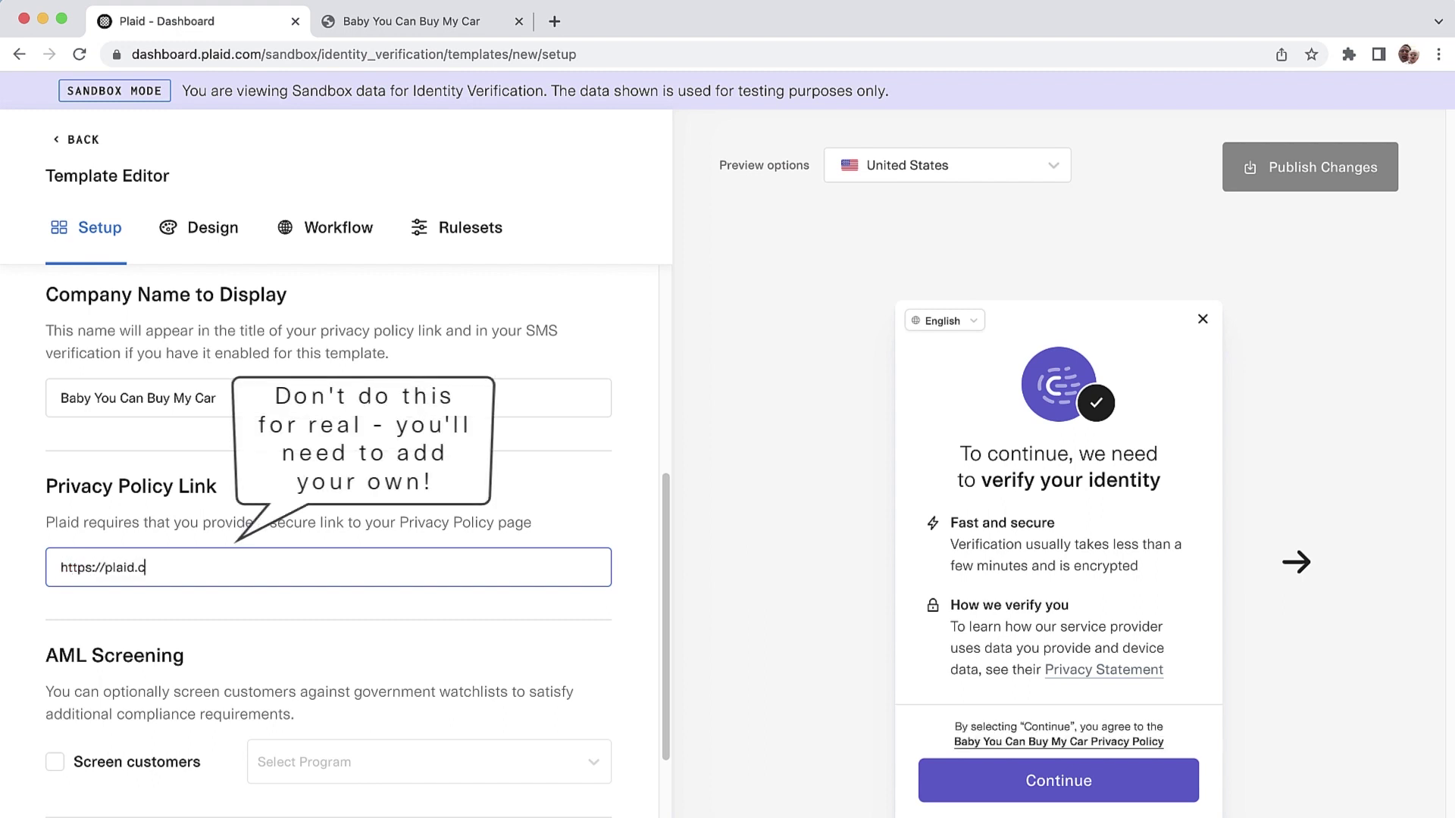
text(com/legal)
key(Tab)
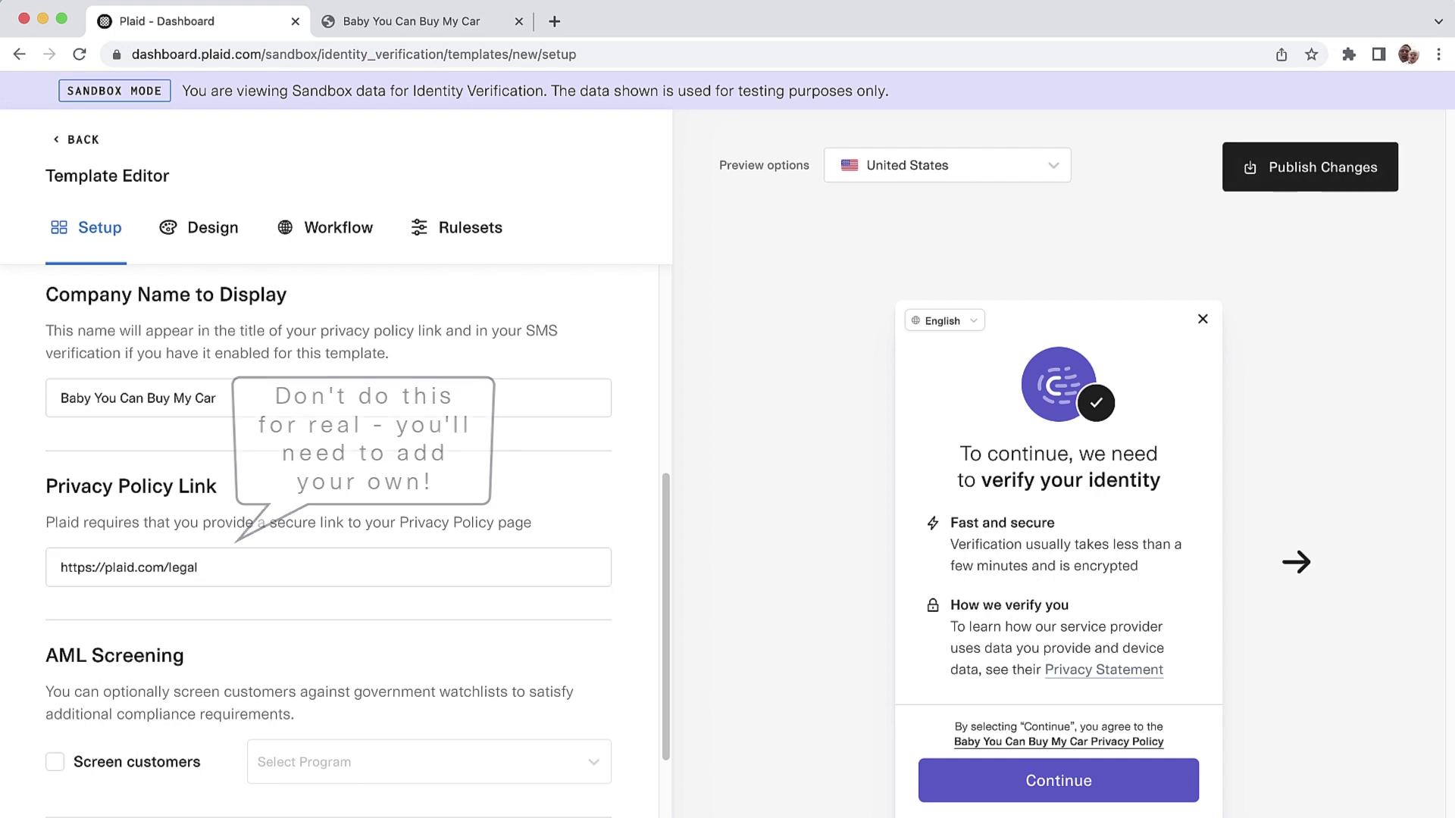
scroll(328, 542, down, 5)
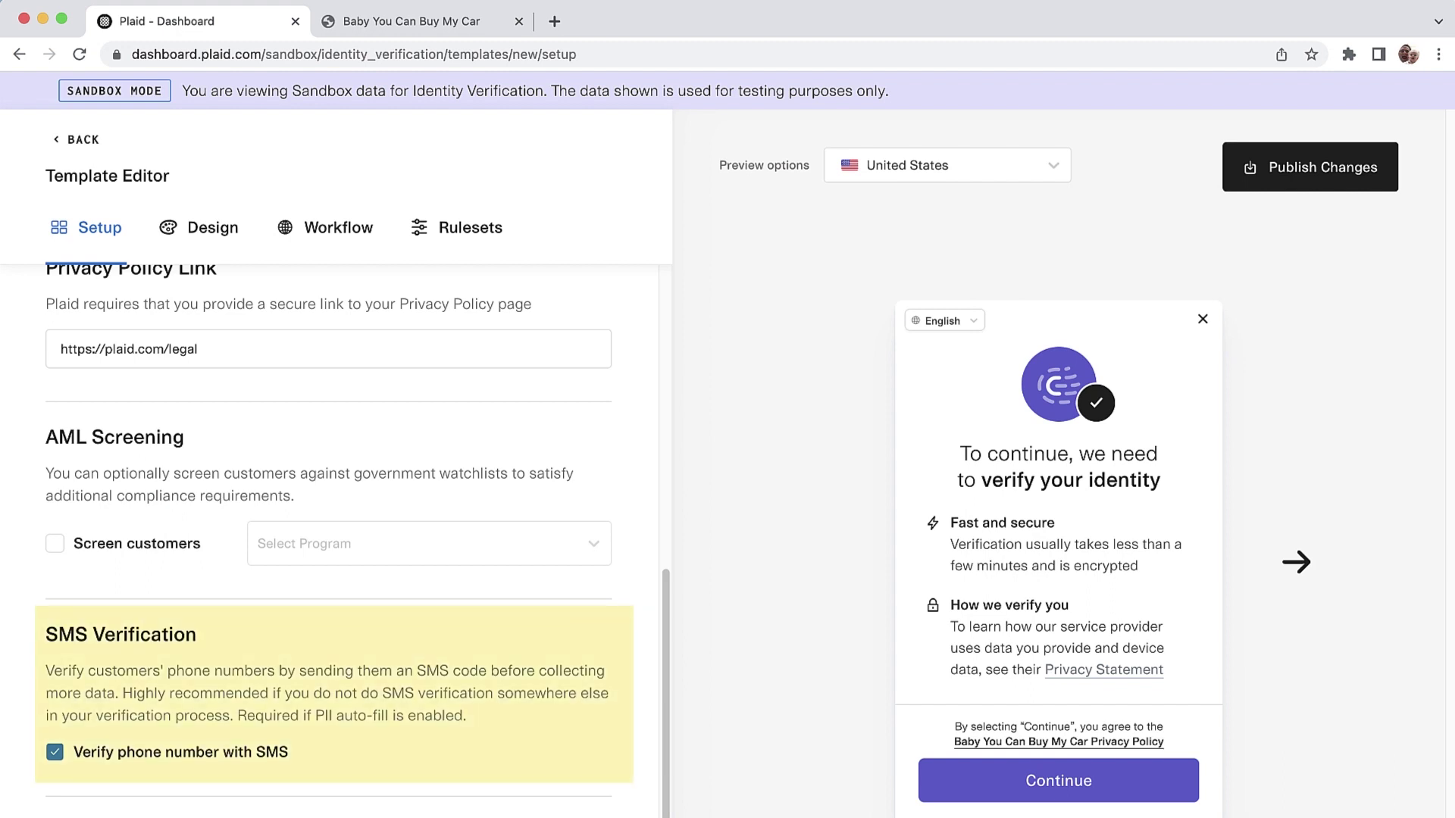
scroll(328, 530, down, 2)
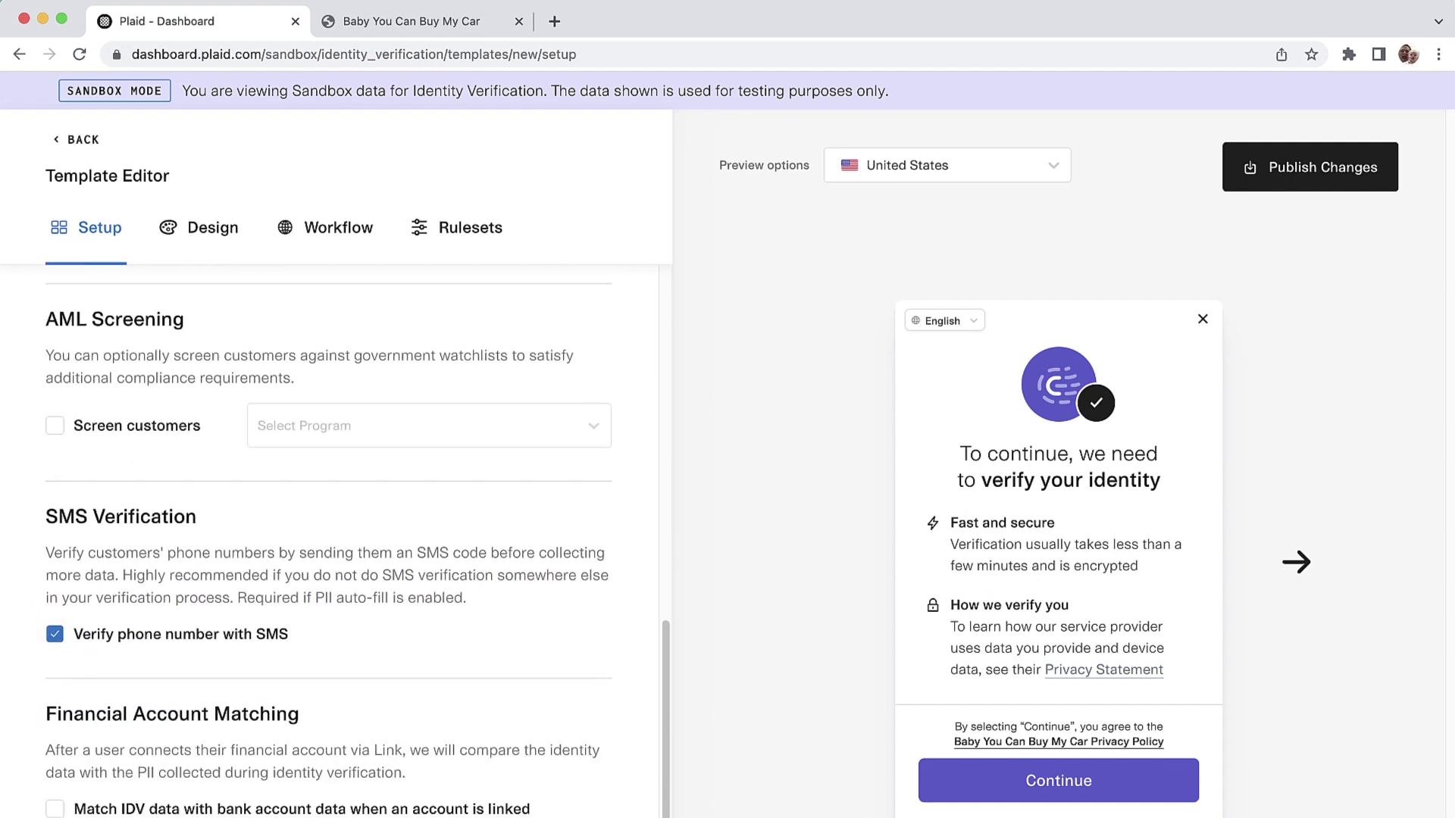
scroll(328, 530, up, 1)
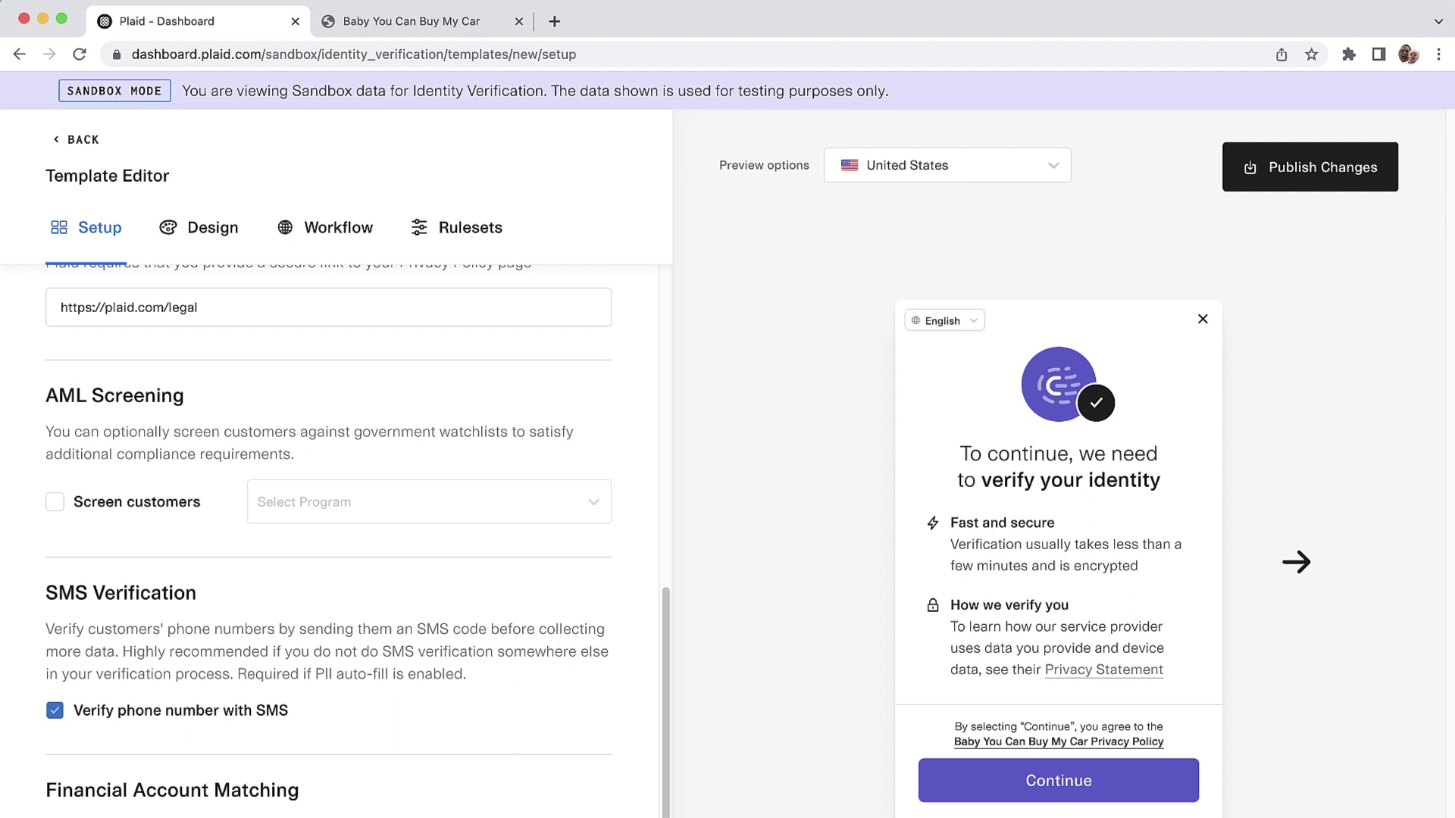
scroll(328, 531, down, 2)
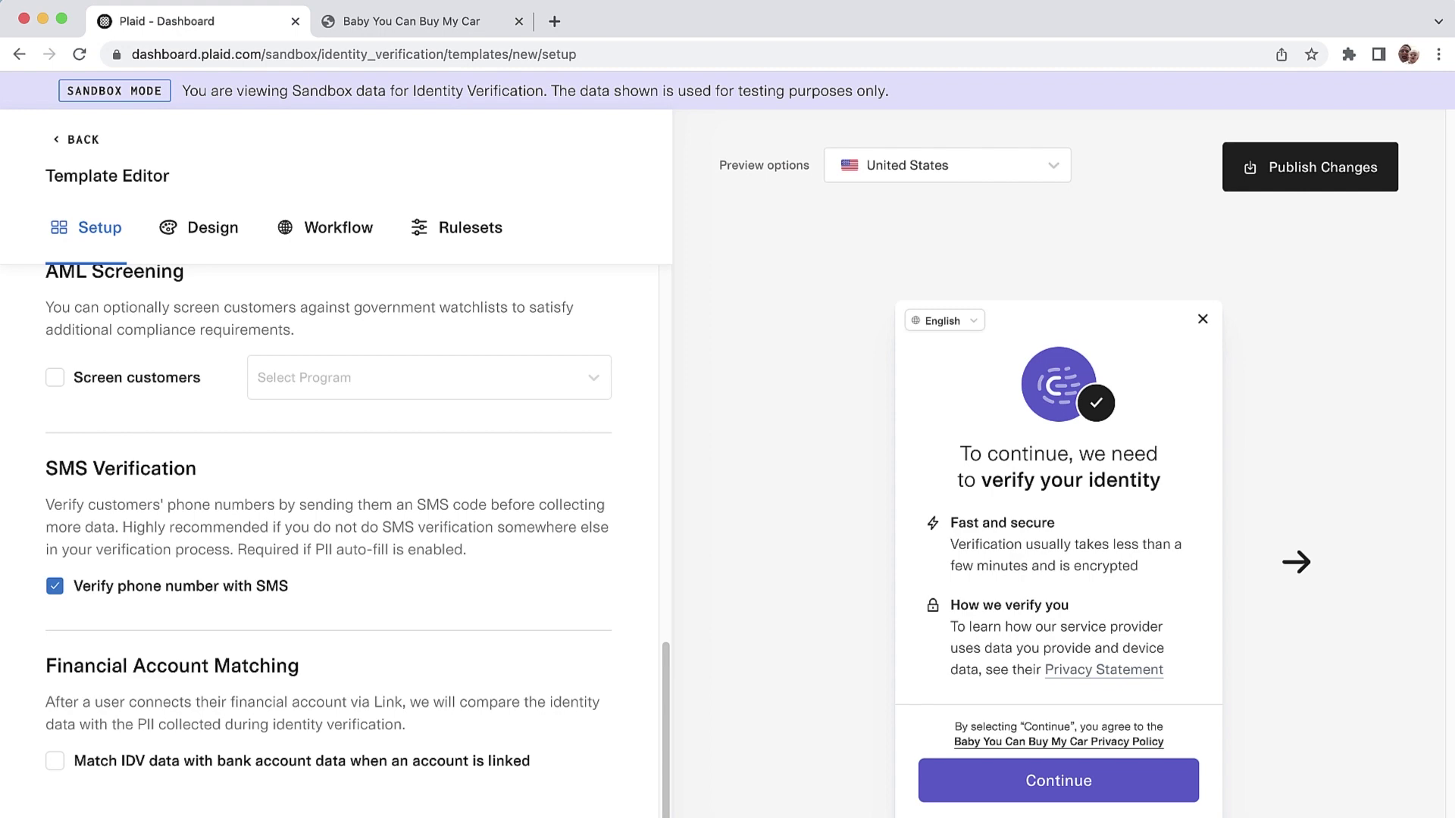
click(199, 227)
Step: Set the primary colour to the green preset (36AA39) and keep the hosted background Neutral
scroll(329, 530, up, 6)
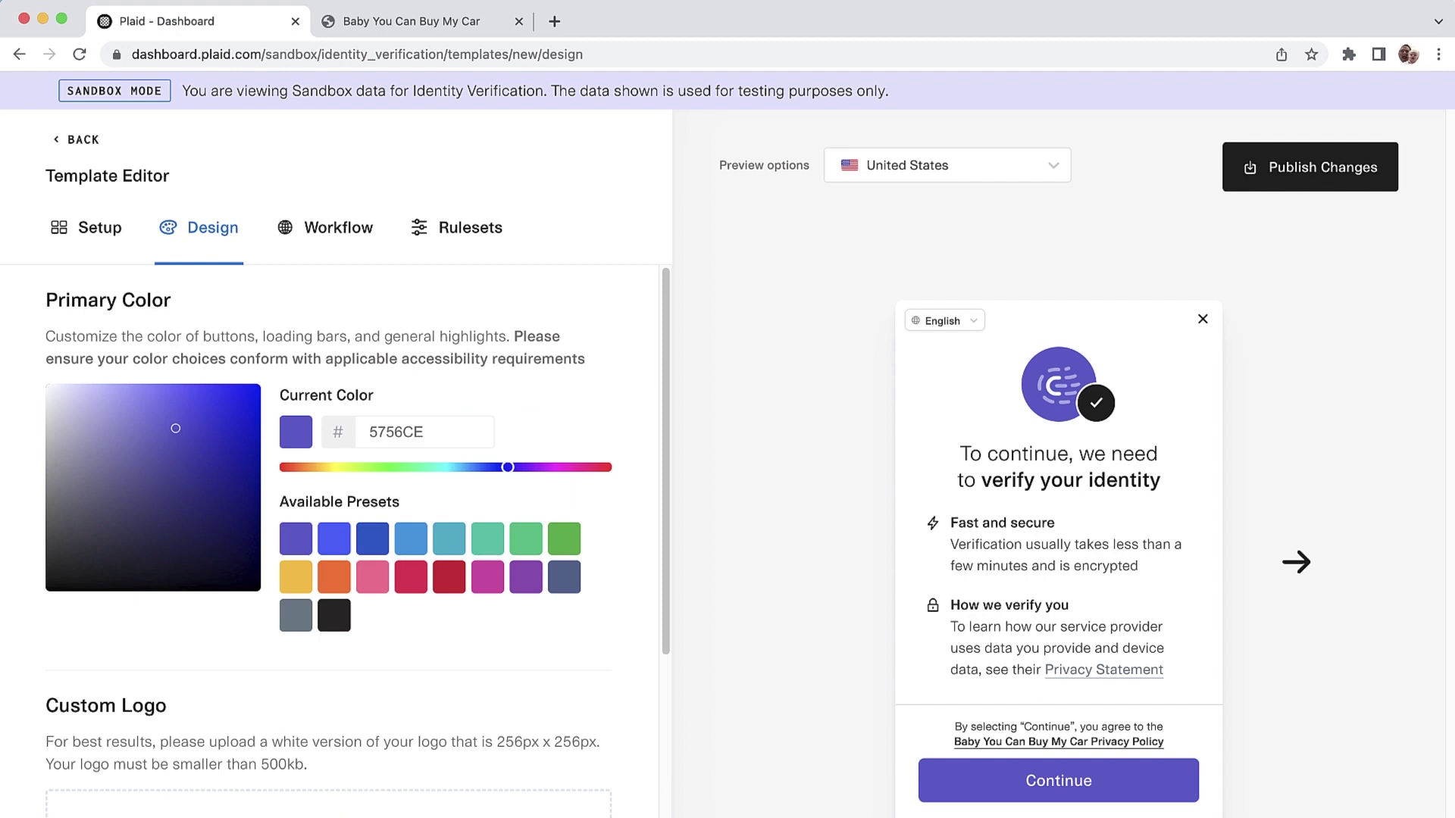
click(410, 539)
click(563, 538)
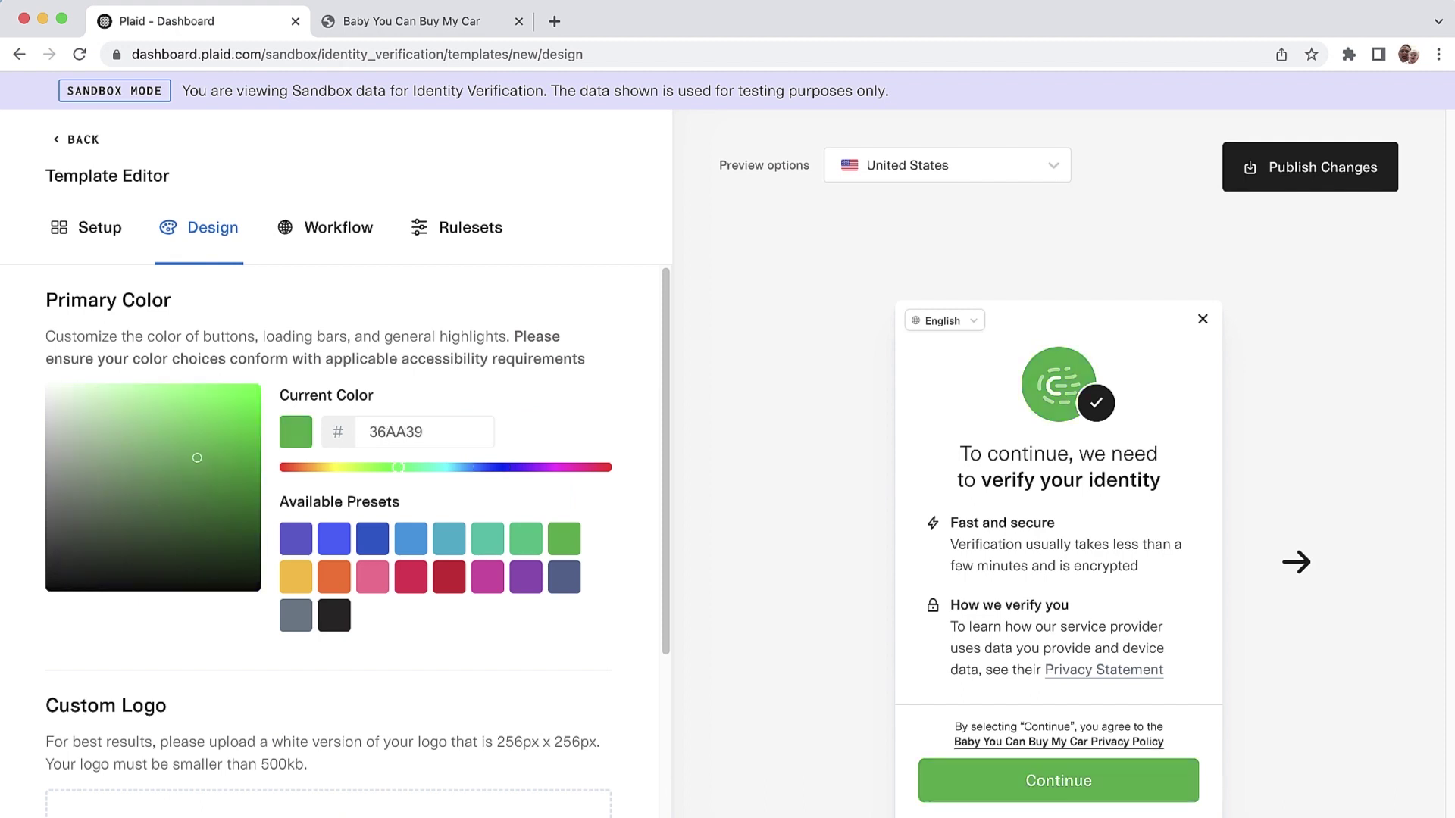
scroll(329, 530, down, 4)
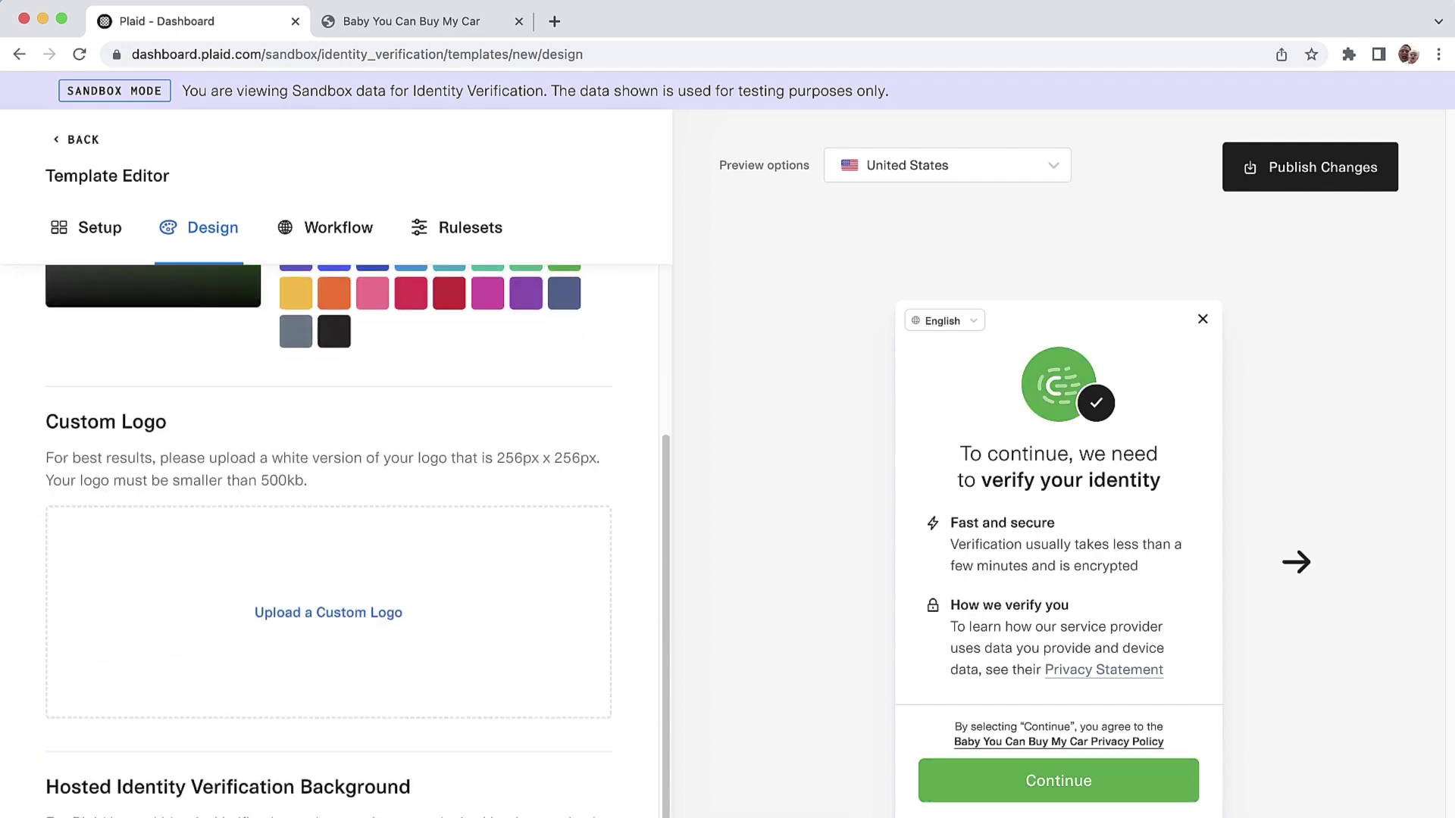
scroll(328, 531, down, 3)
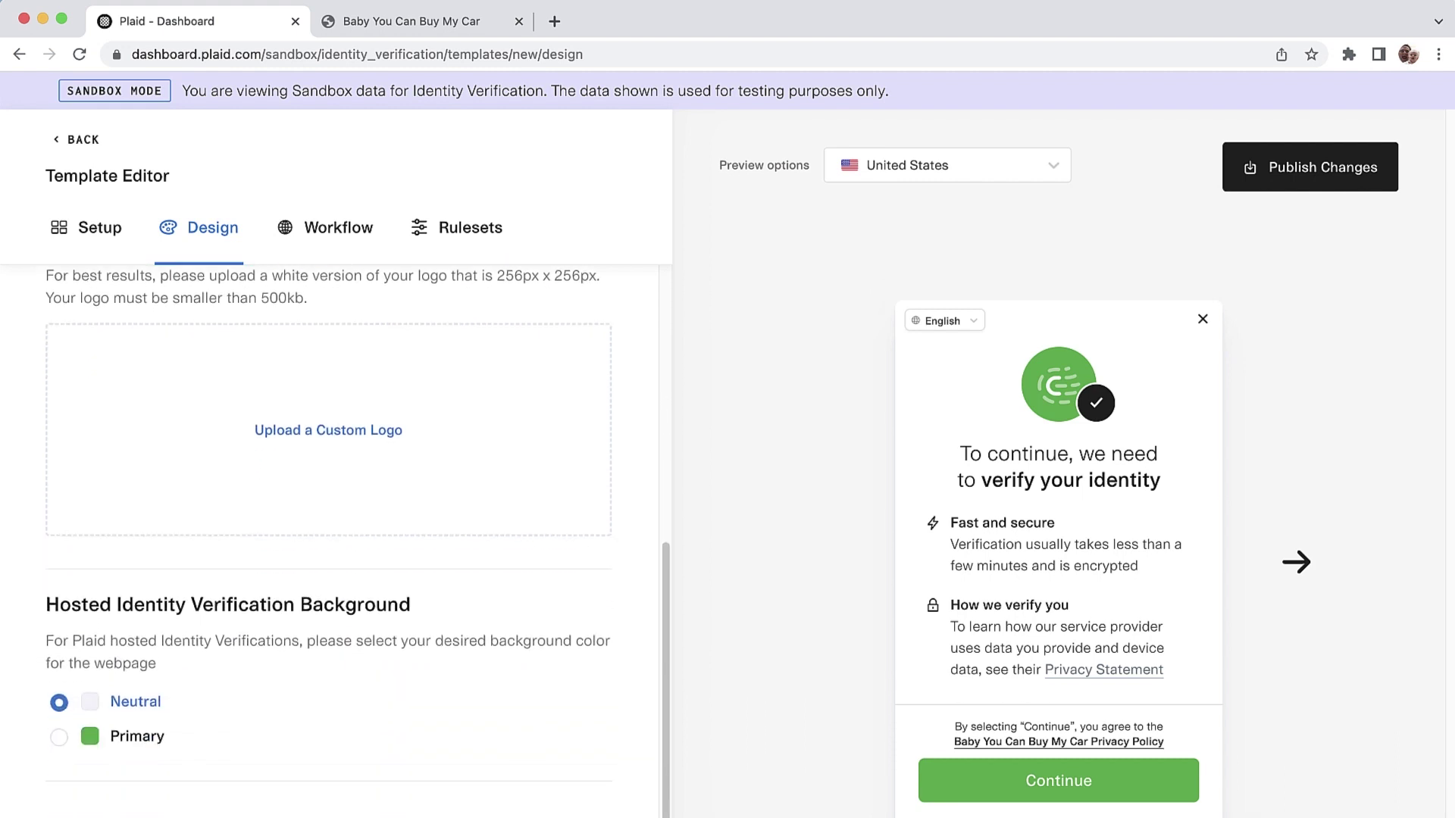
click(59, 737)
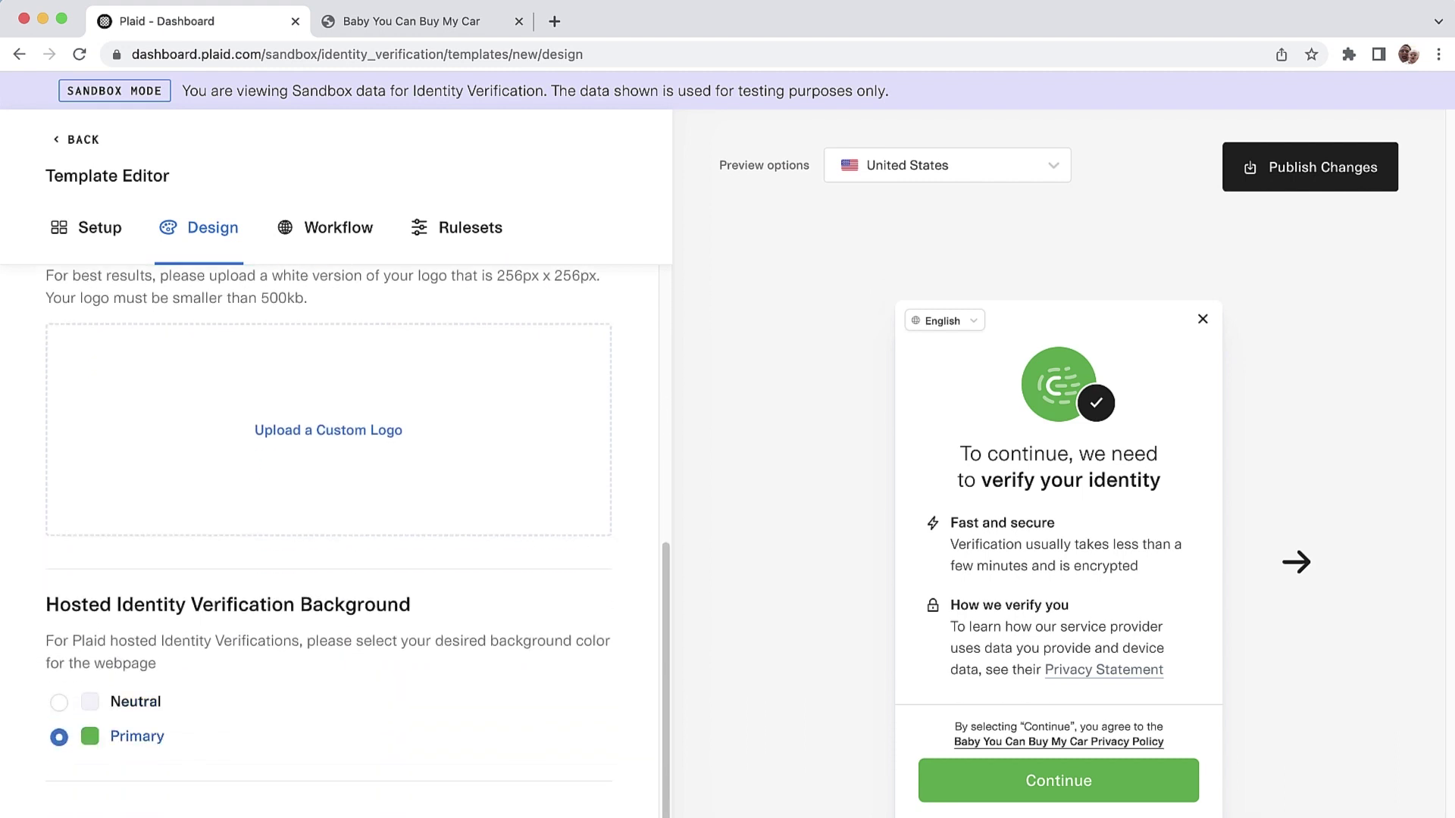
click(59, 703)
click(338, 228)
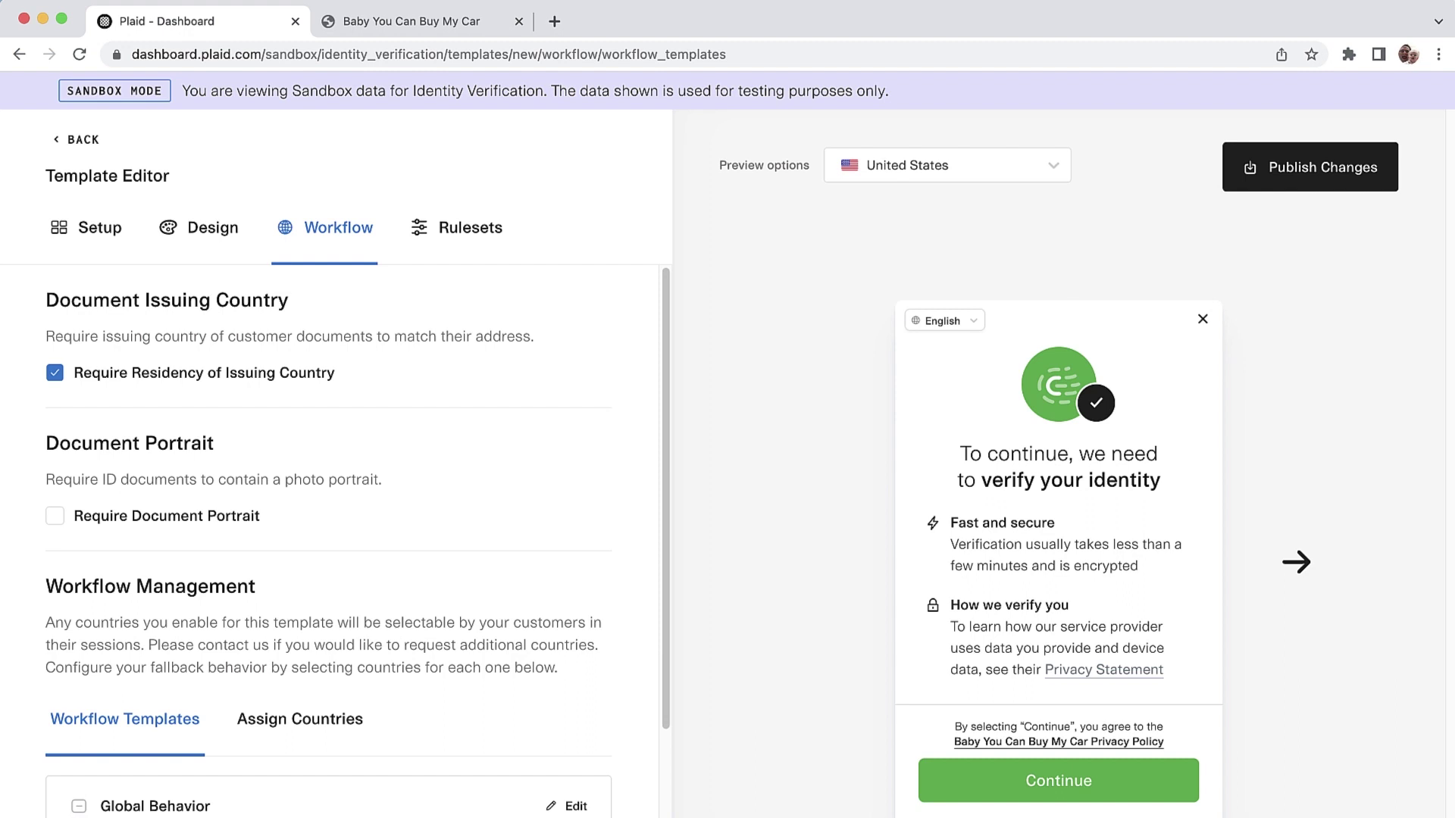
Step: Review the Workflow section and edit the Global Behavior card
scroll(333, 530, down, 3)
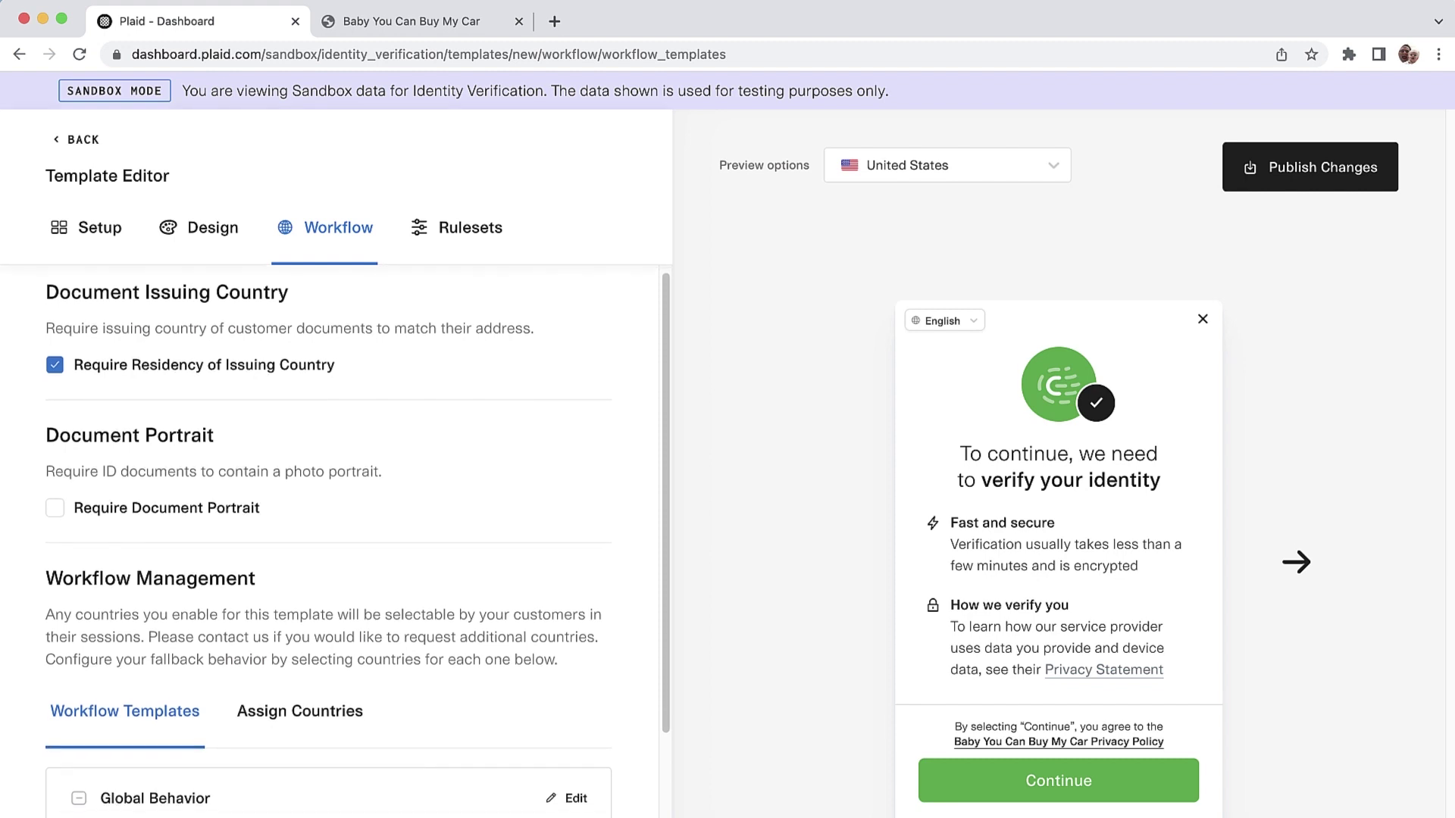
scroll(356, 541, up, 2)
scroll(356, 541, down, 4)
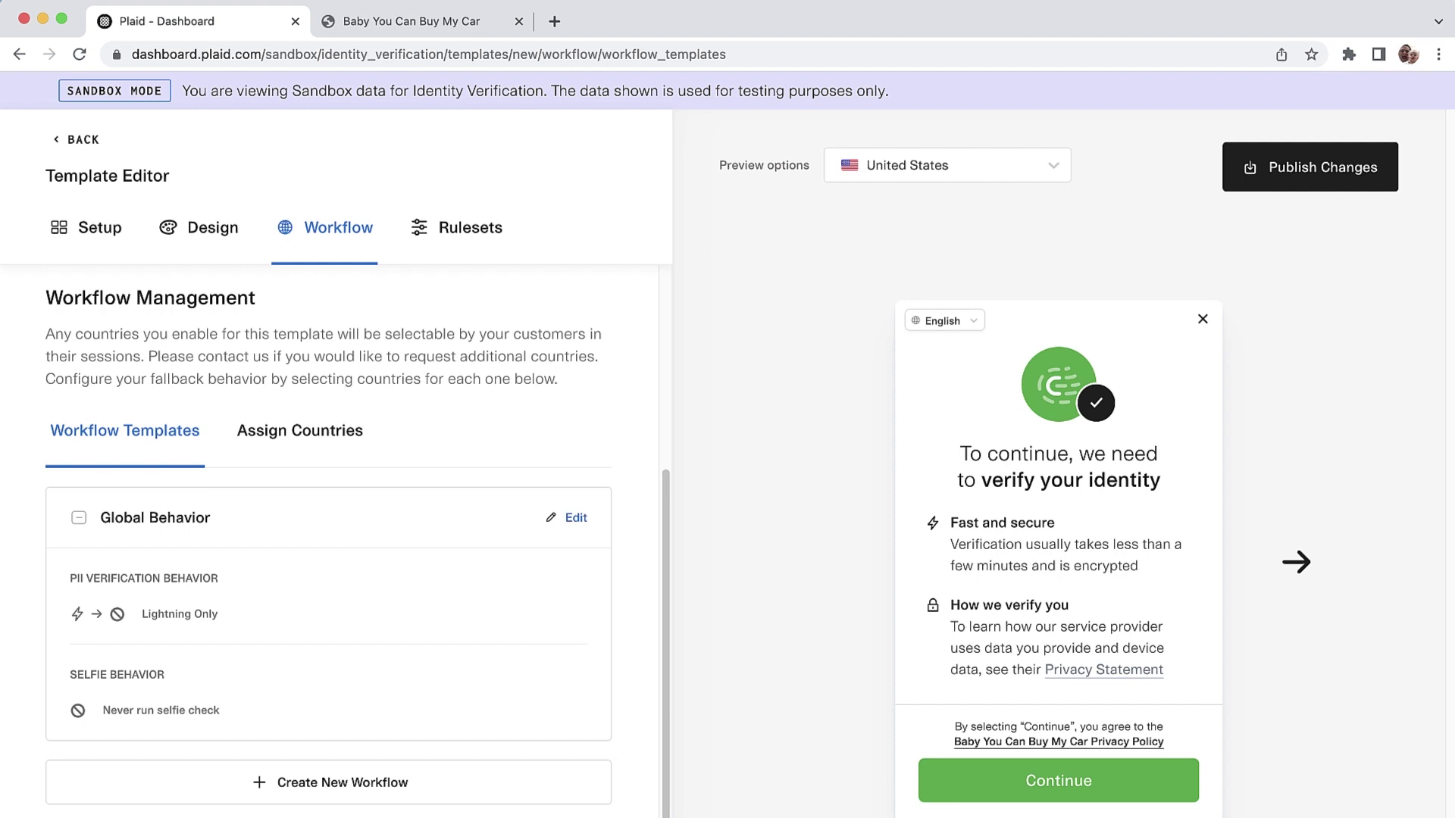
click(575, 517)
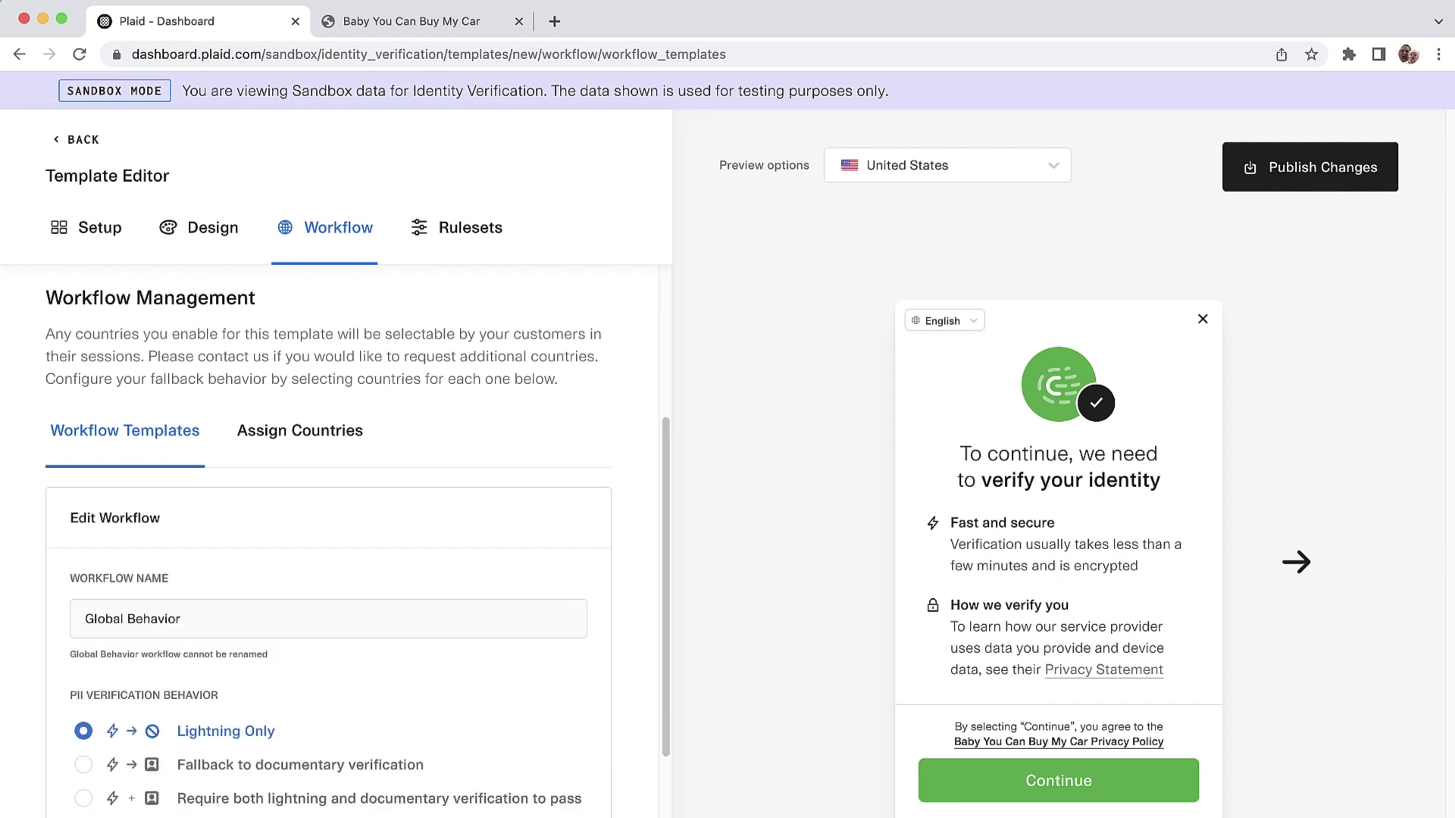
Step: Fall back to documentary verification with a selfie check when documents run, and confirm the changes
scroll(576, 517, down, 3)
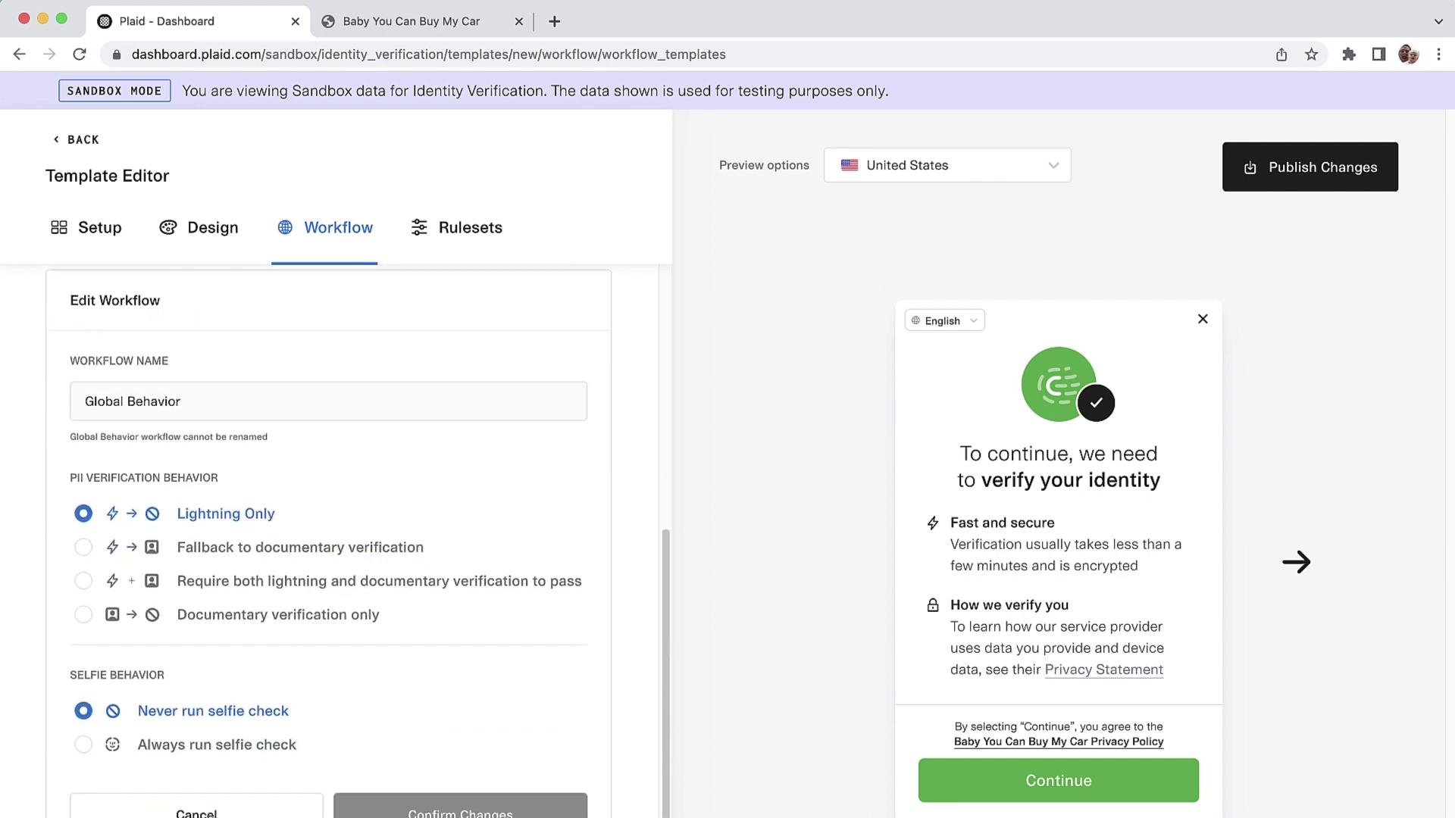
click(83, 547)
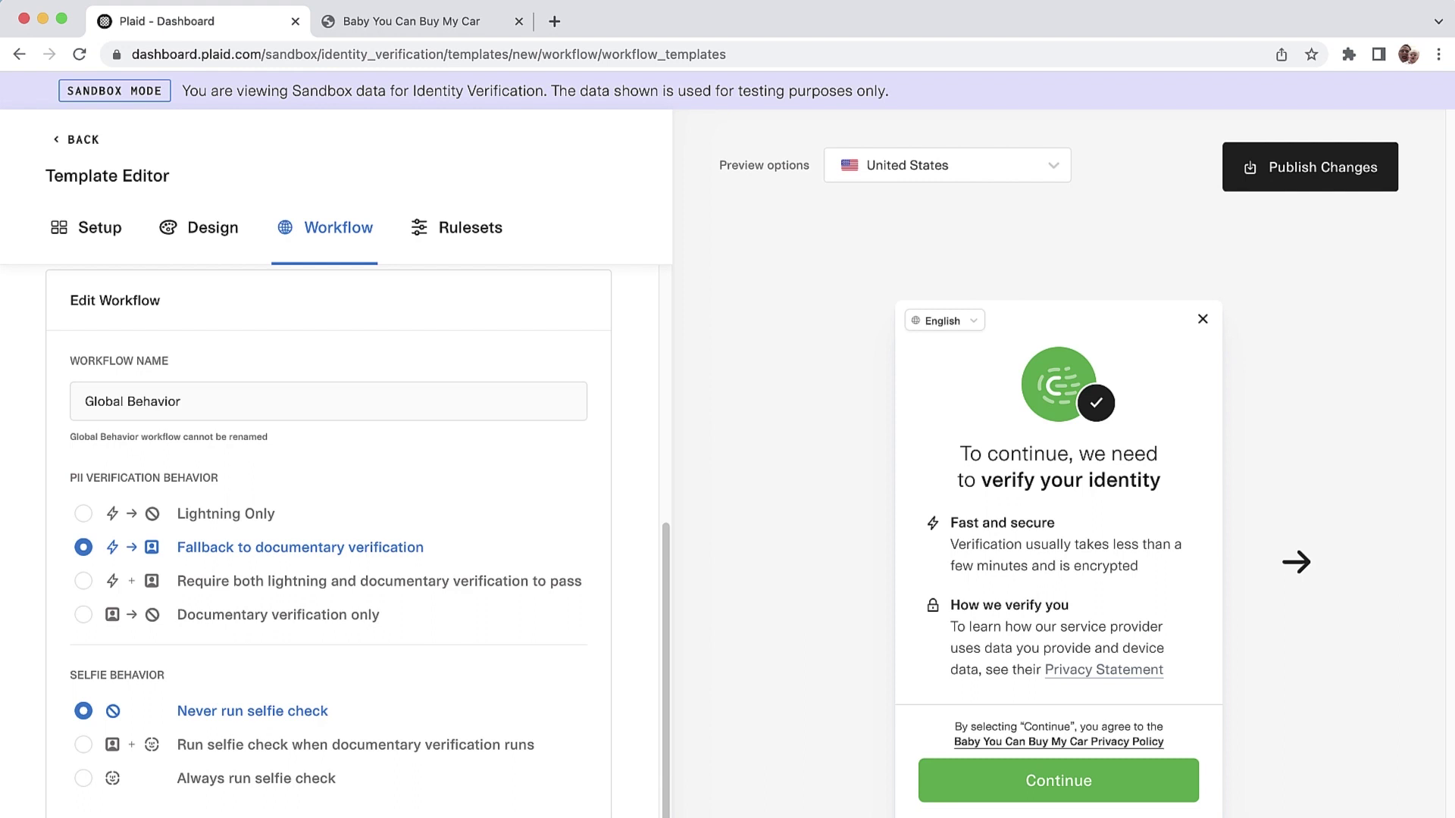
scroll(328, 542, down, 3)
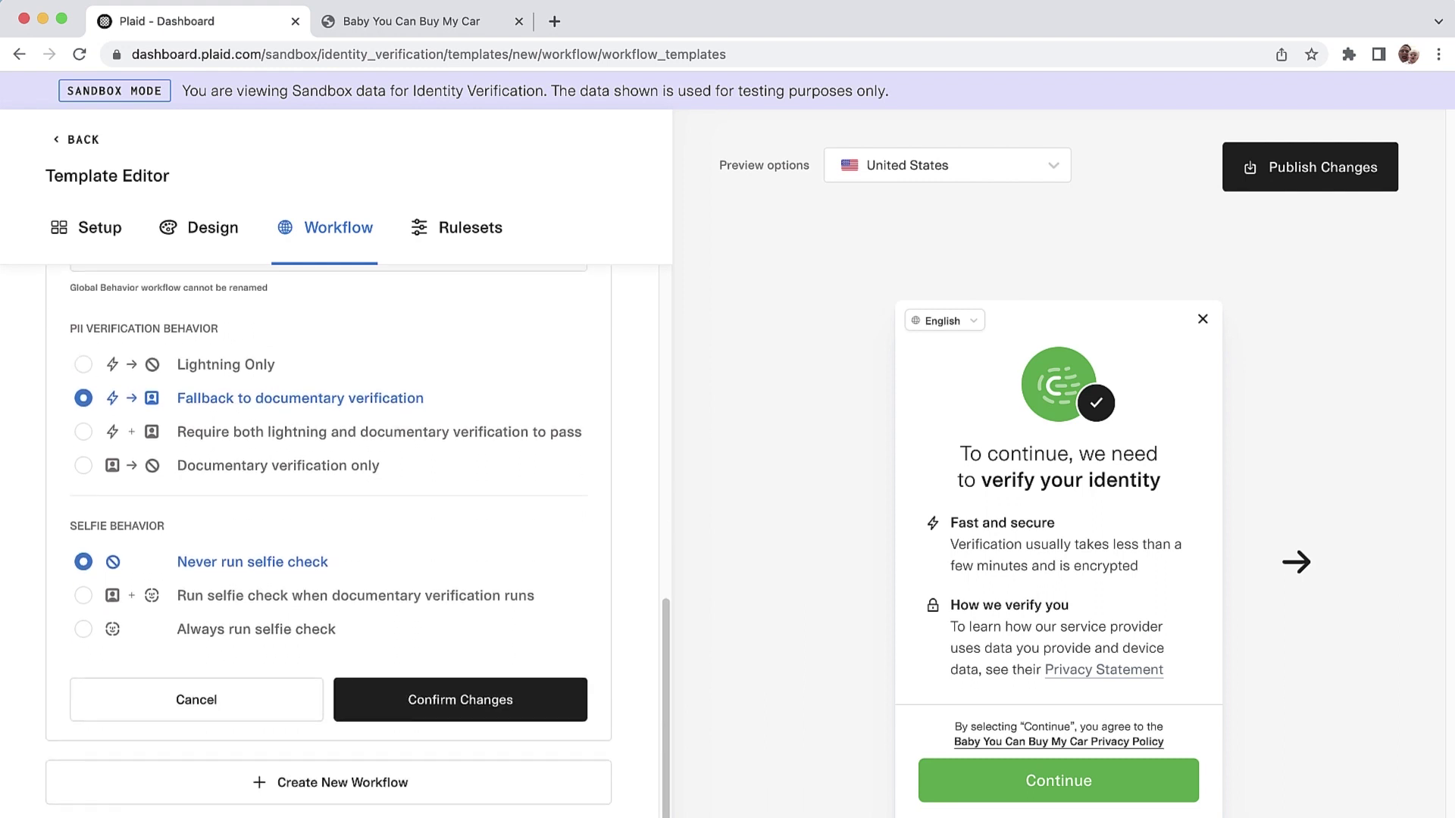
scroll(328, 542, up, 1)
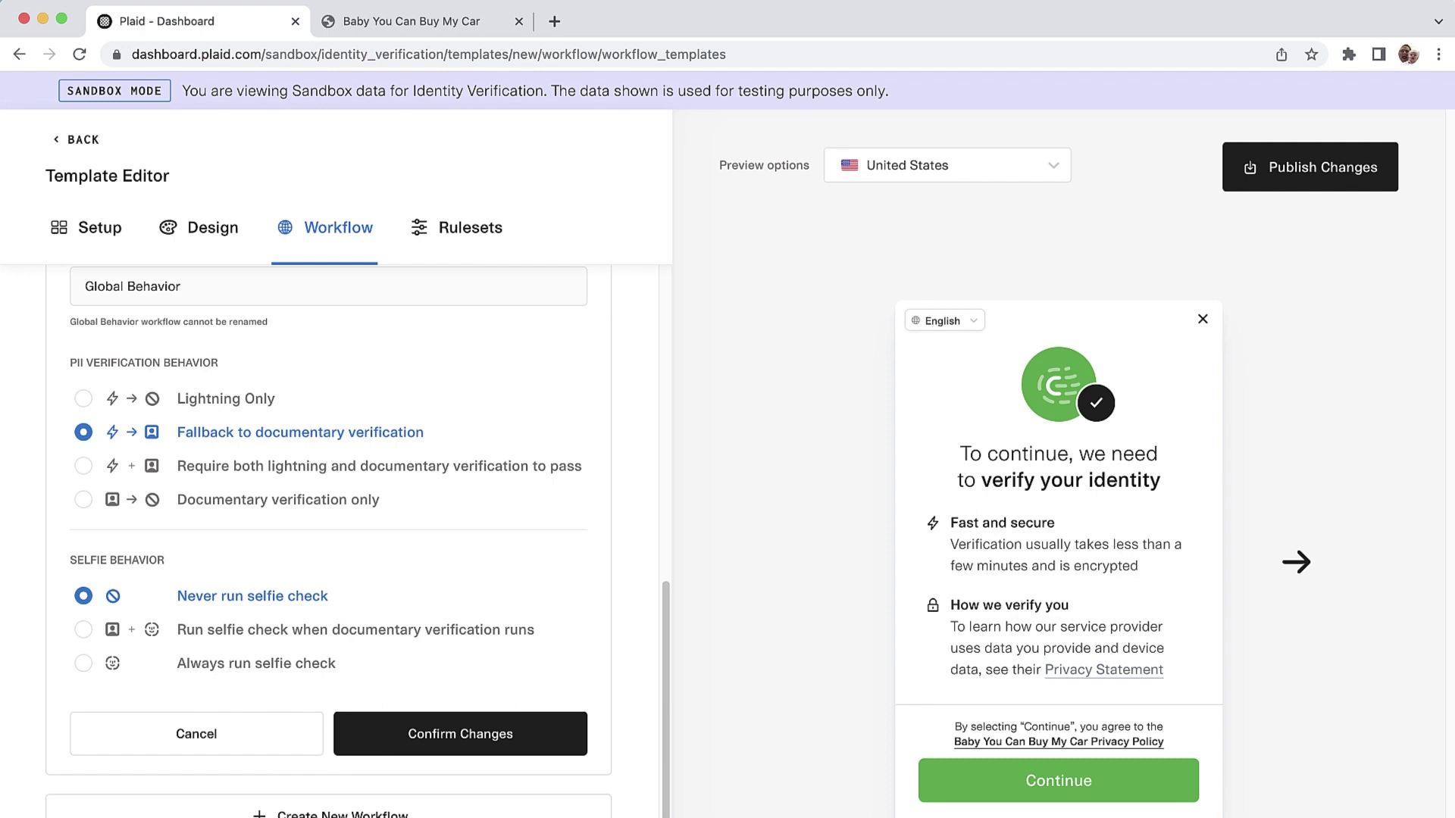
click(83, 630)
click(83, 663)
click(83, 630)
scroll(460, 705, down, 1)
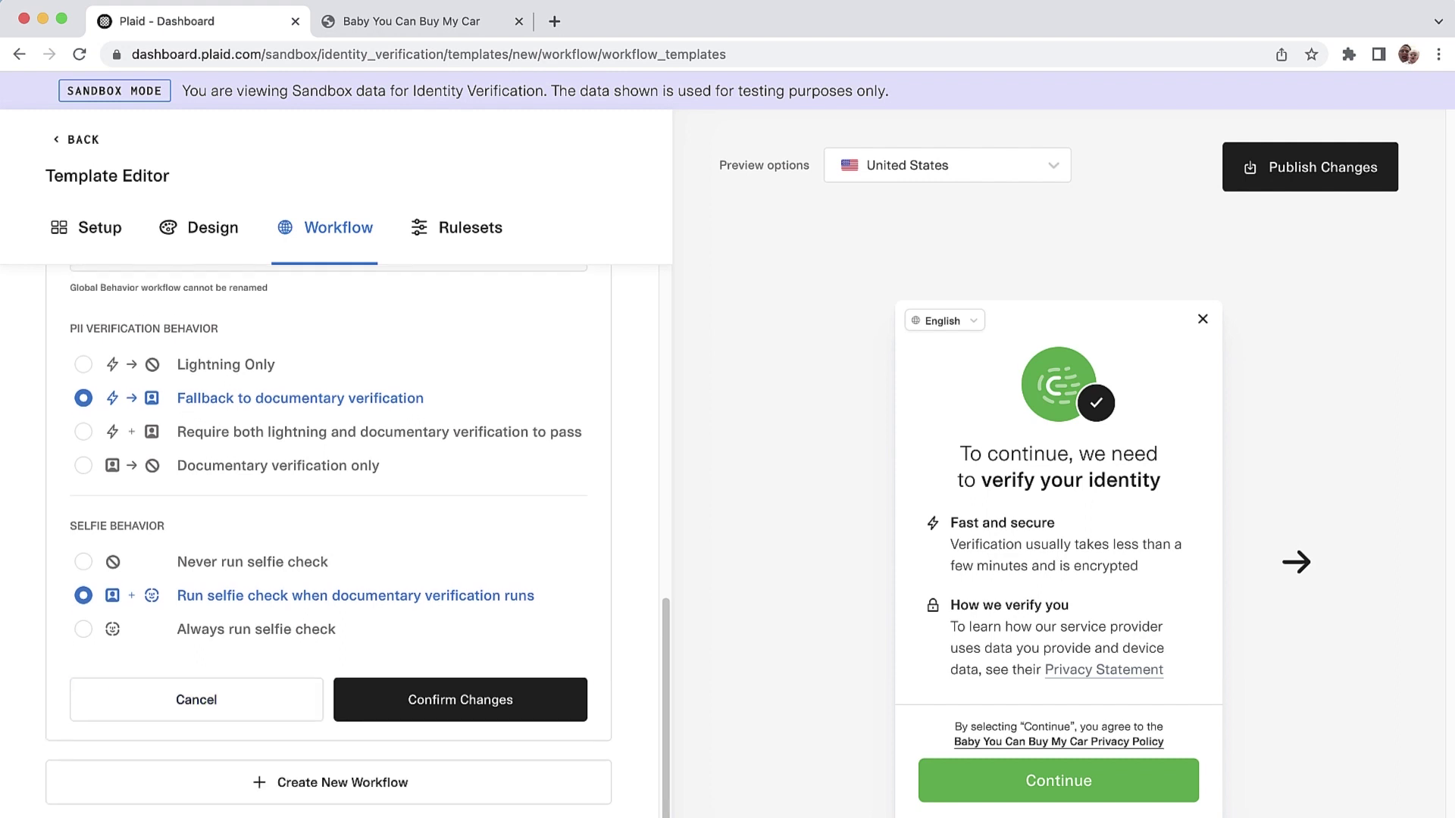
click(459, 699)
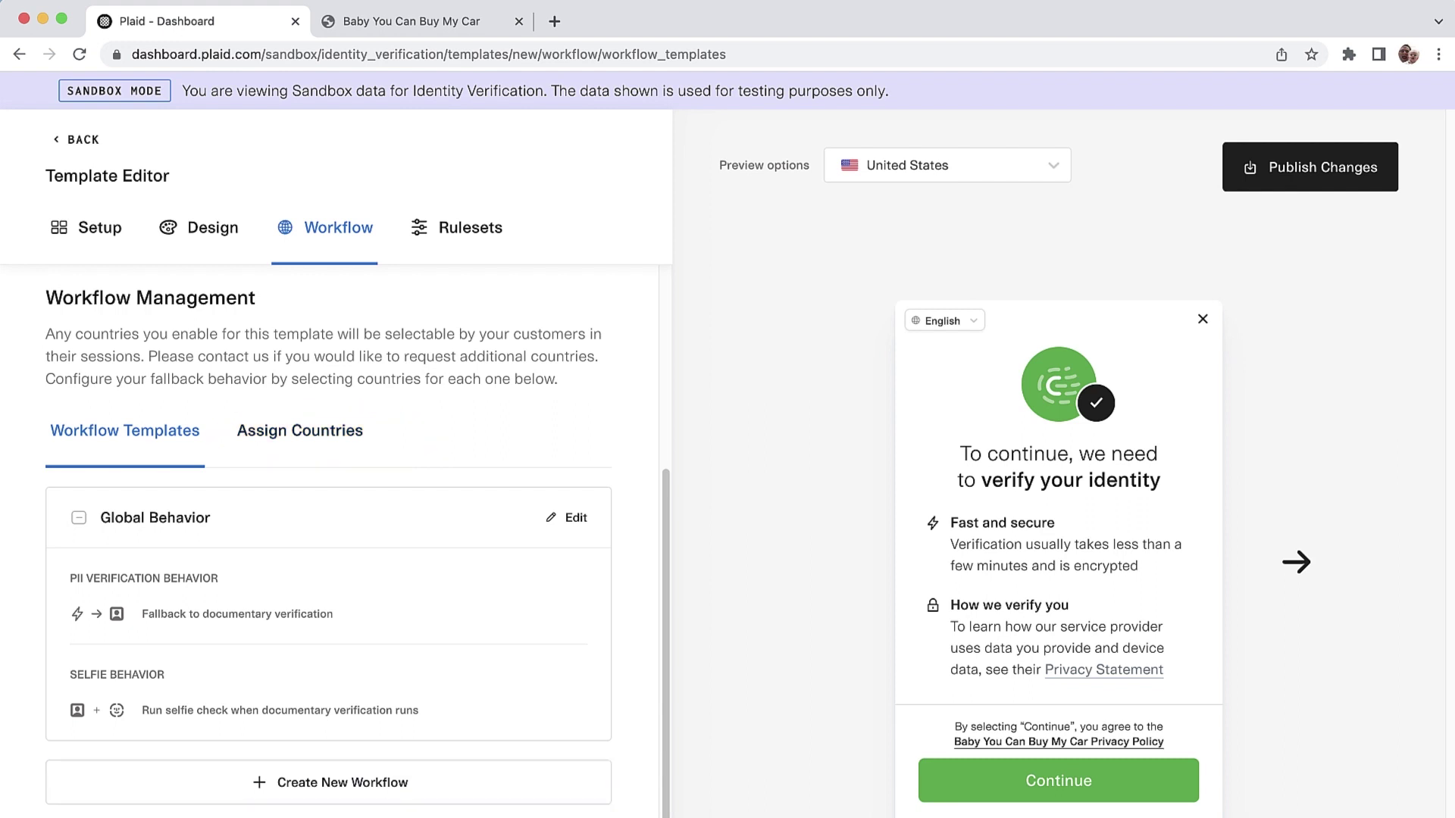
click(469, 228)
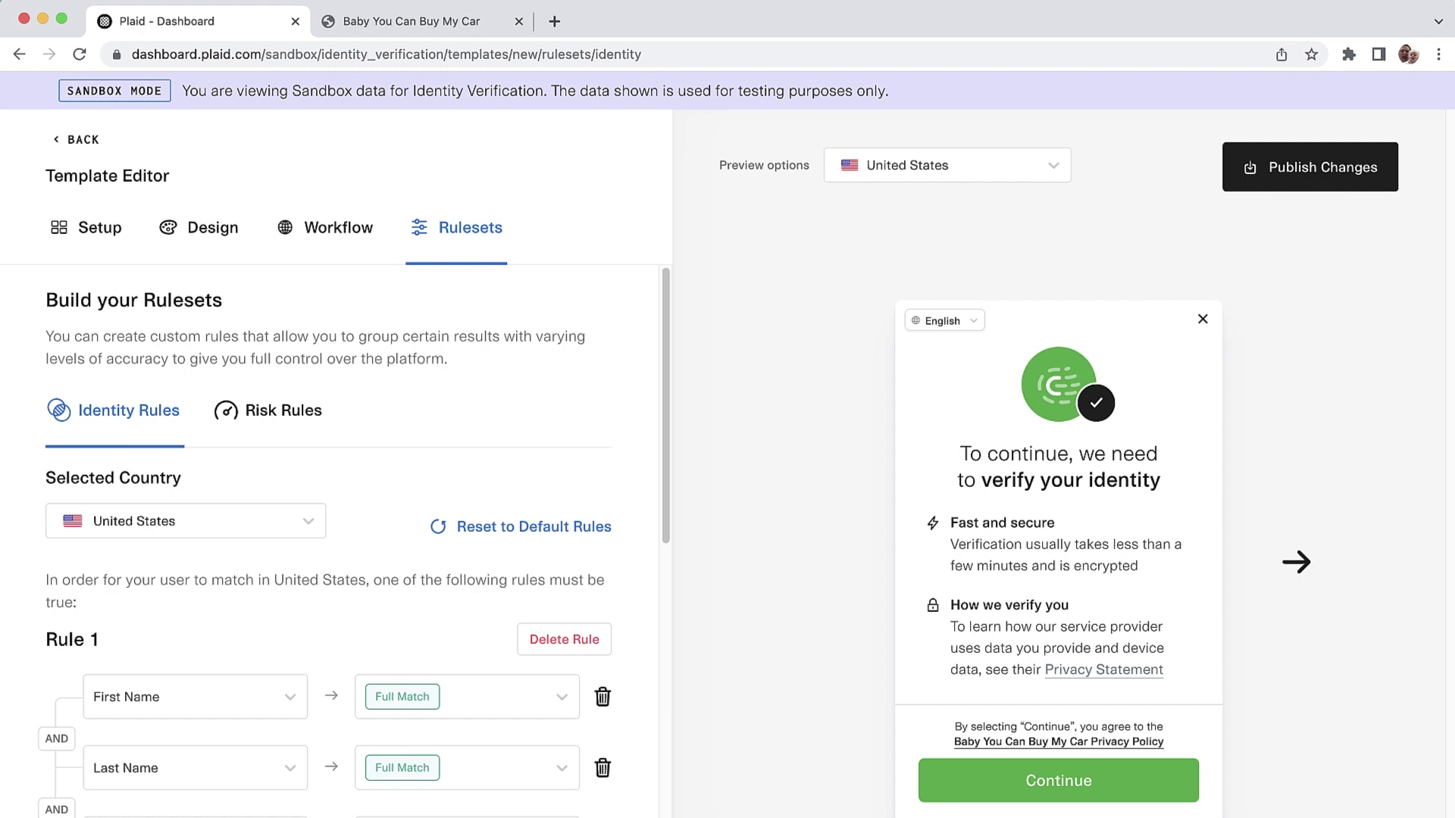
Step: Review the template's Identity Rules in the Rulesets section
scroll(353, 544, down, 3)
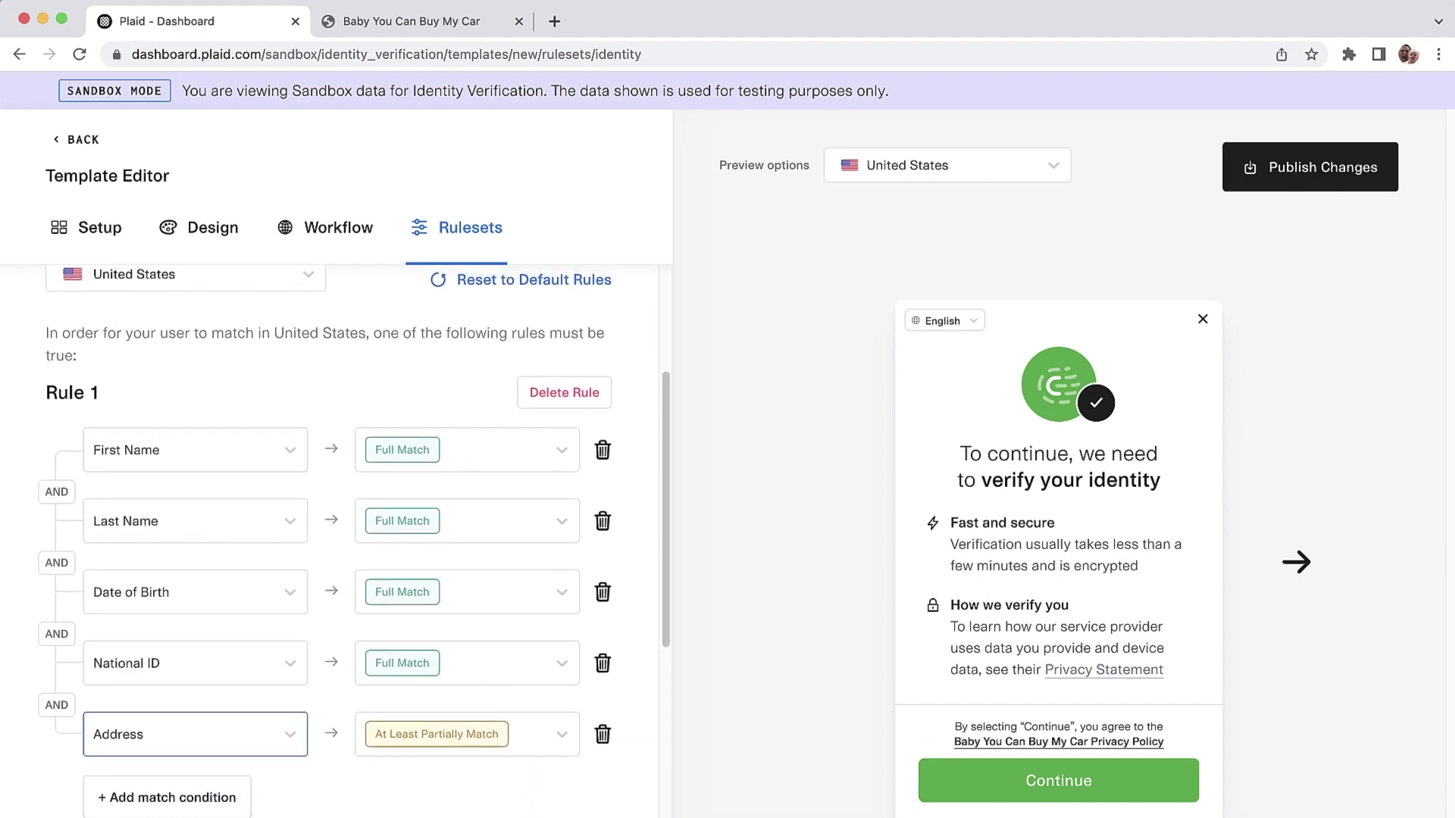
scroll(466, 734, down, 7)
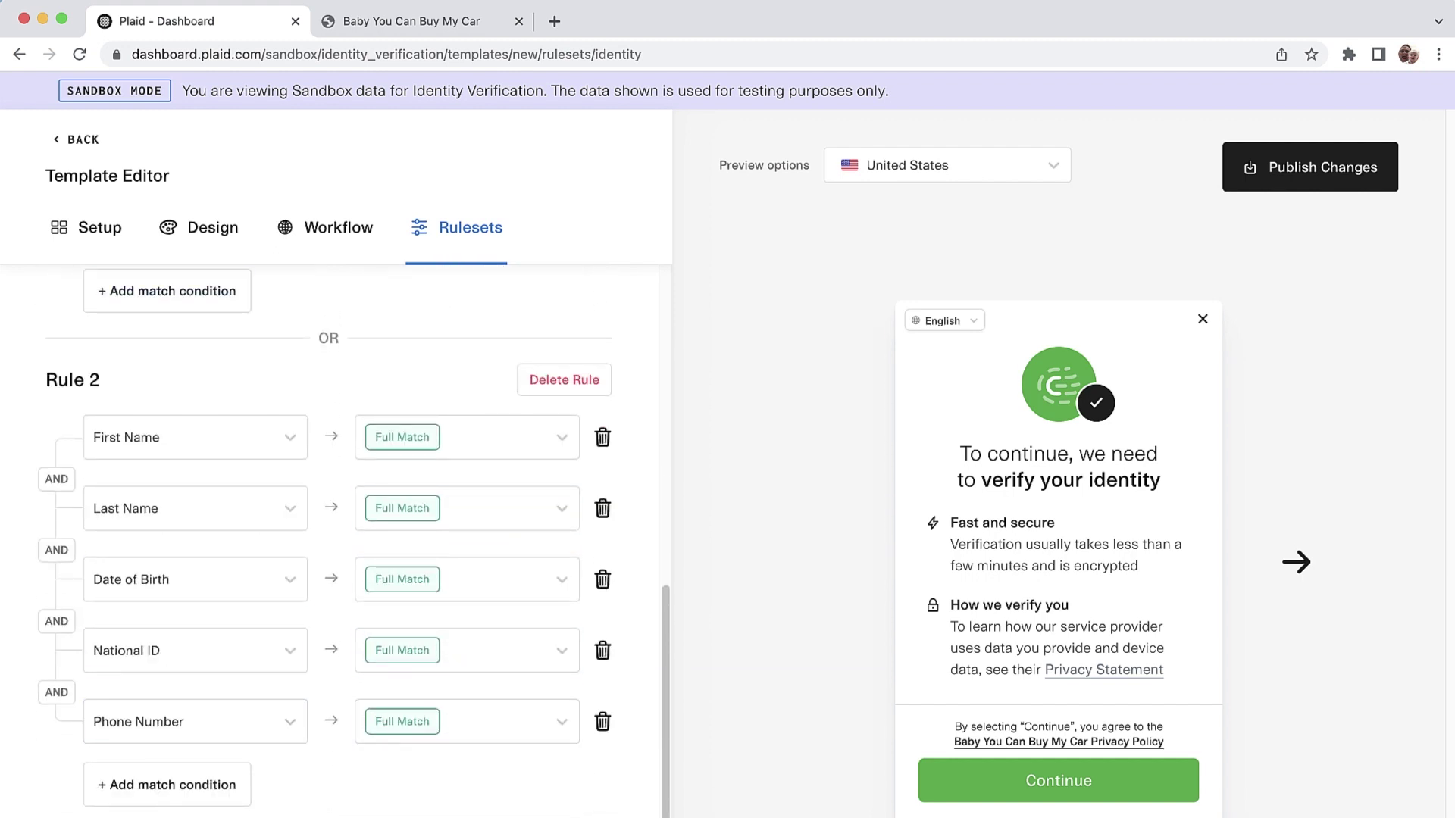
scroll(353, 536, down, 1)
scroll(329, 538, down, 1)
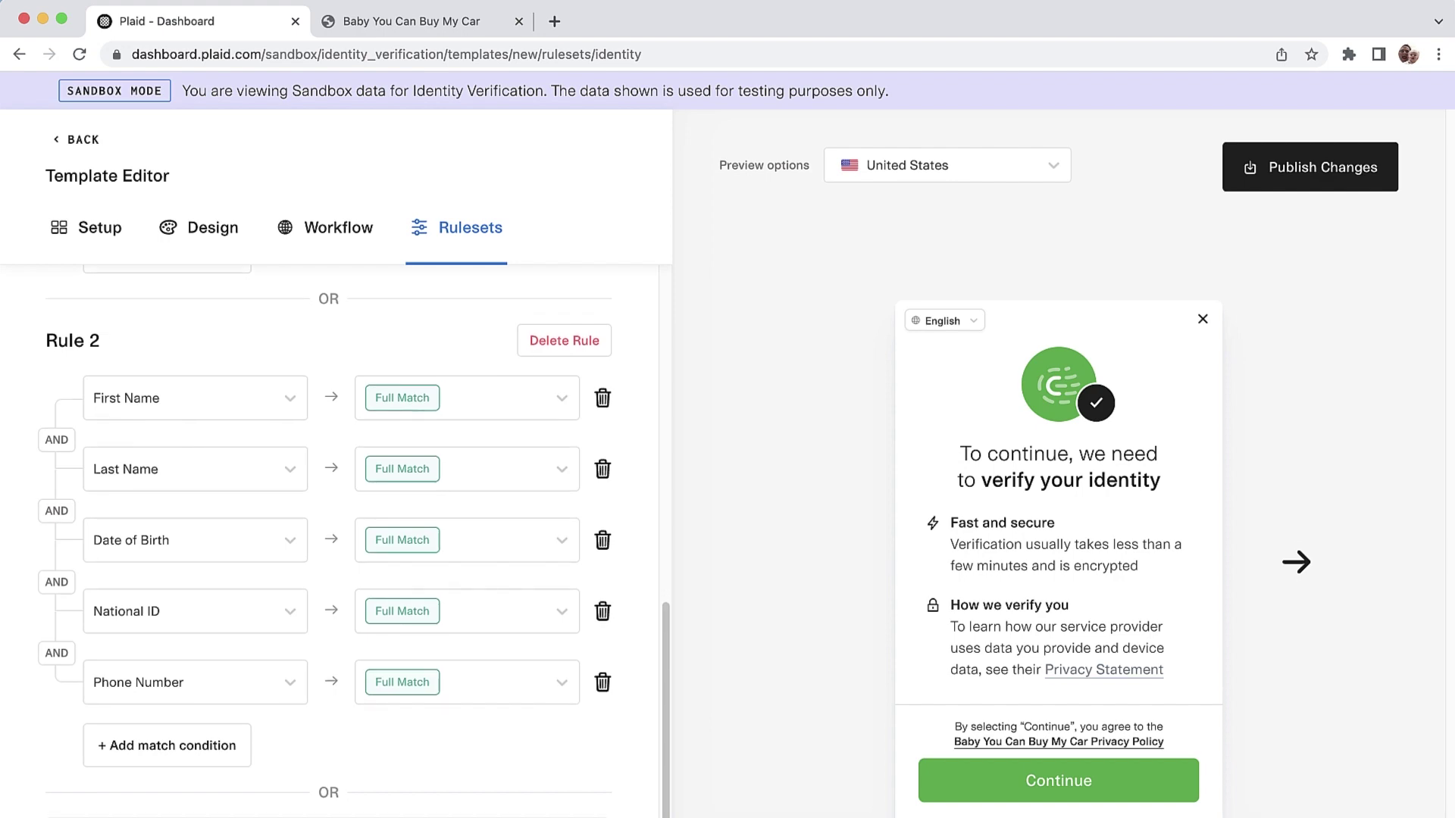
scroll(330, 538, up, 10)
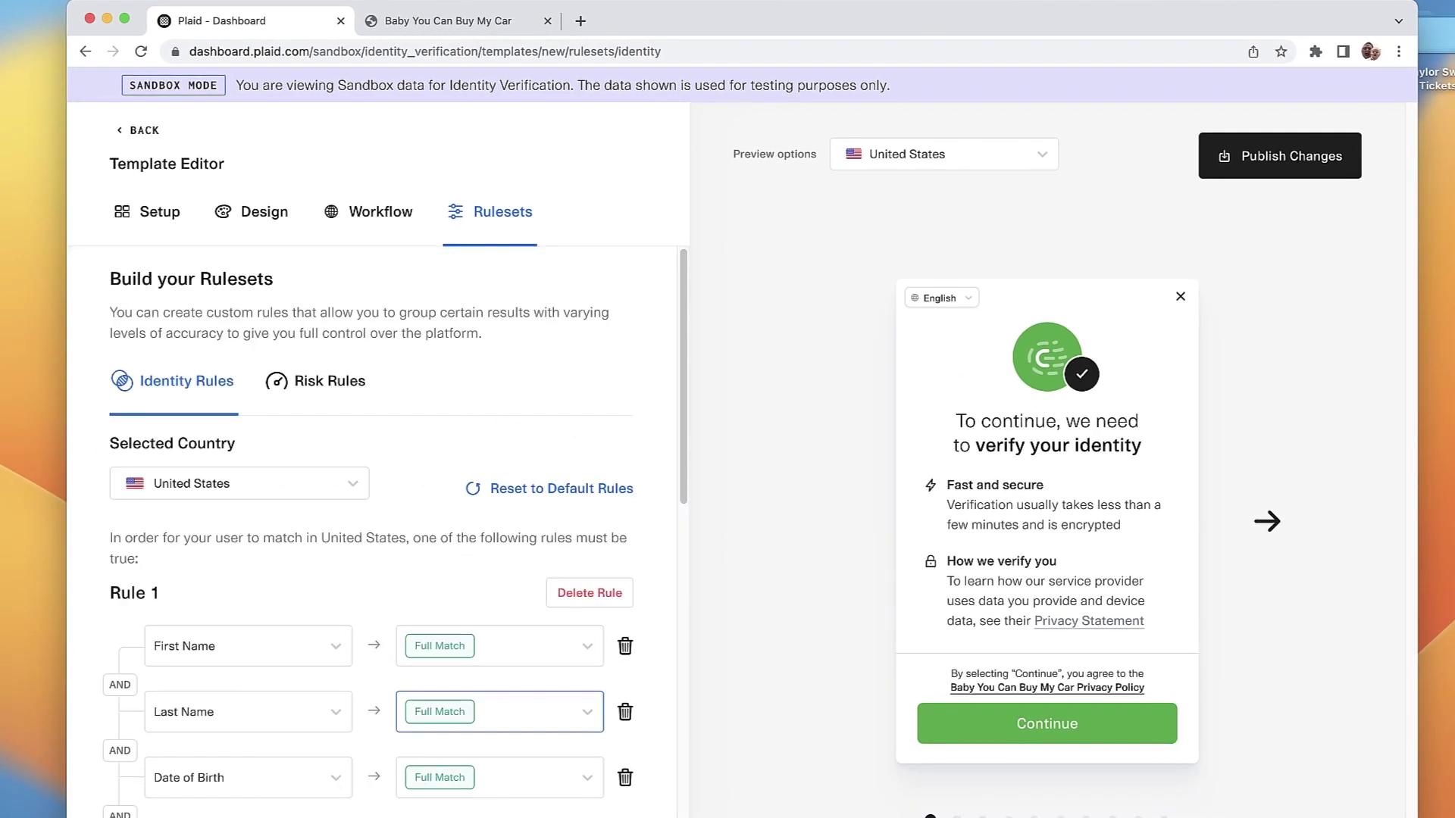
Step: In Risk Rules, allow Network Risk up to High Risk and publish the changes
click(330, 381)
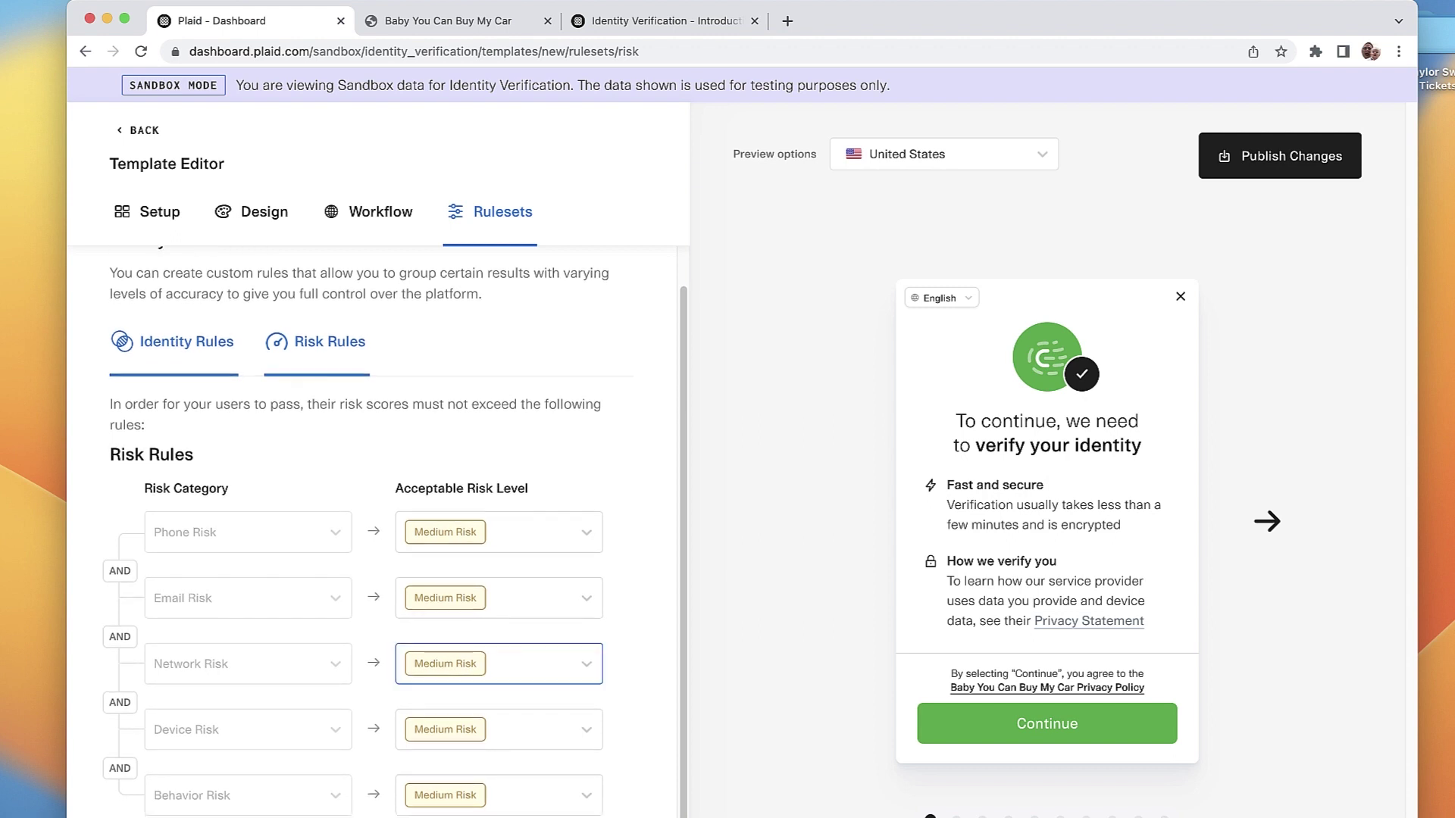
click(498, 664)
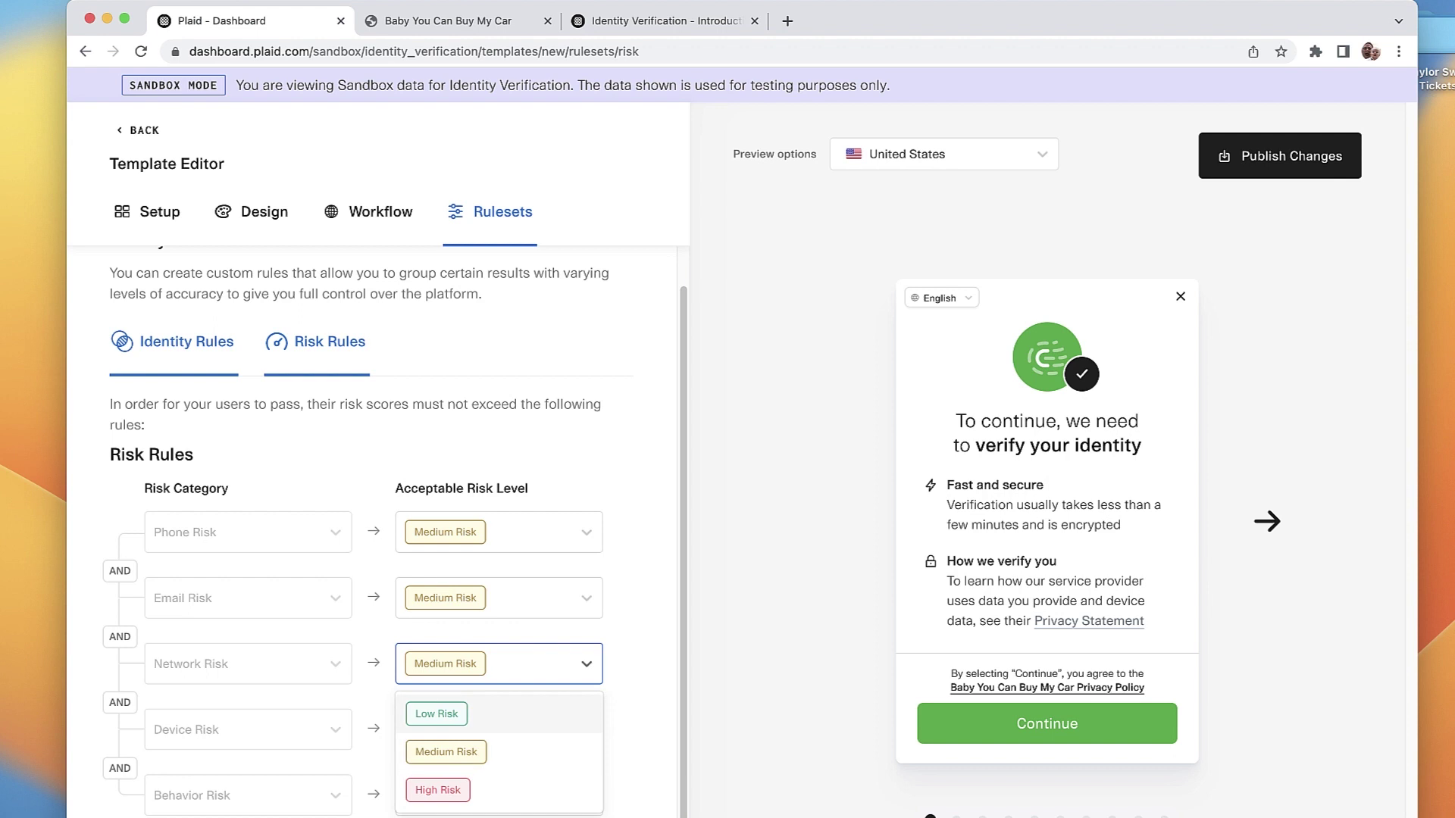
click(439, 790)
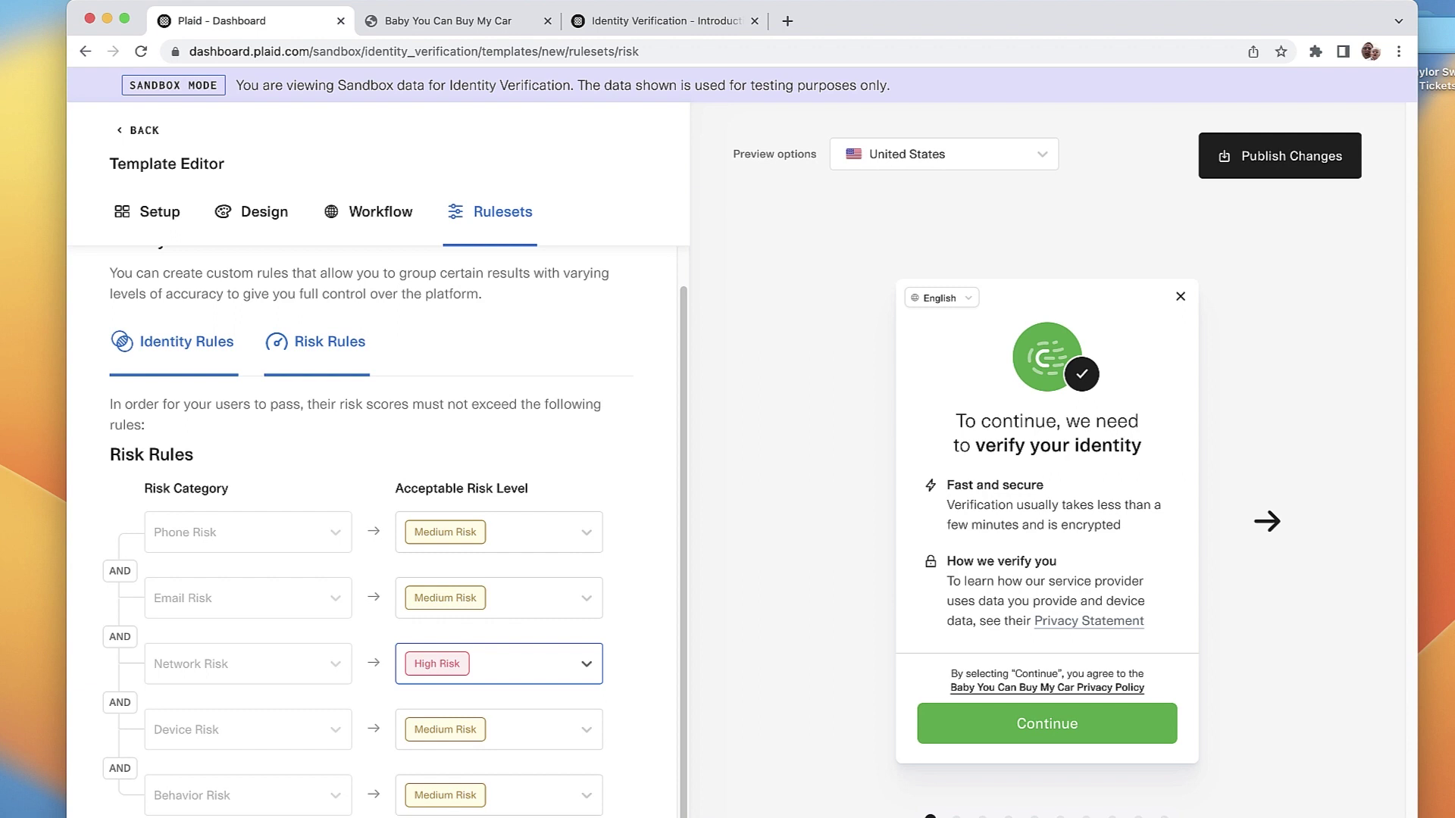
scroll(396, 530, up, 1)
scroll(395, 531, down, 1)
click(1280, 156)
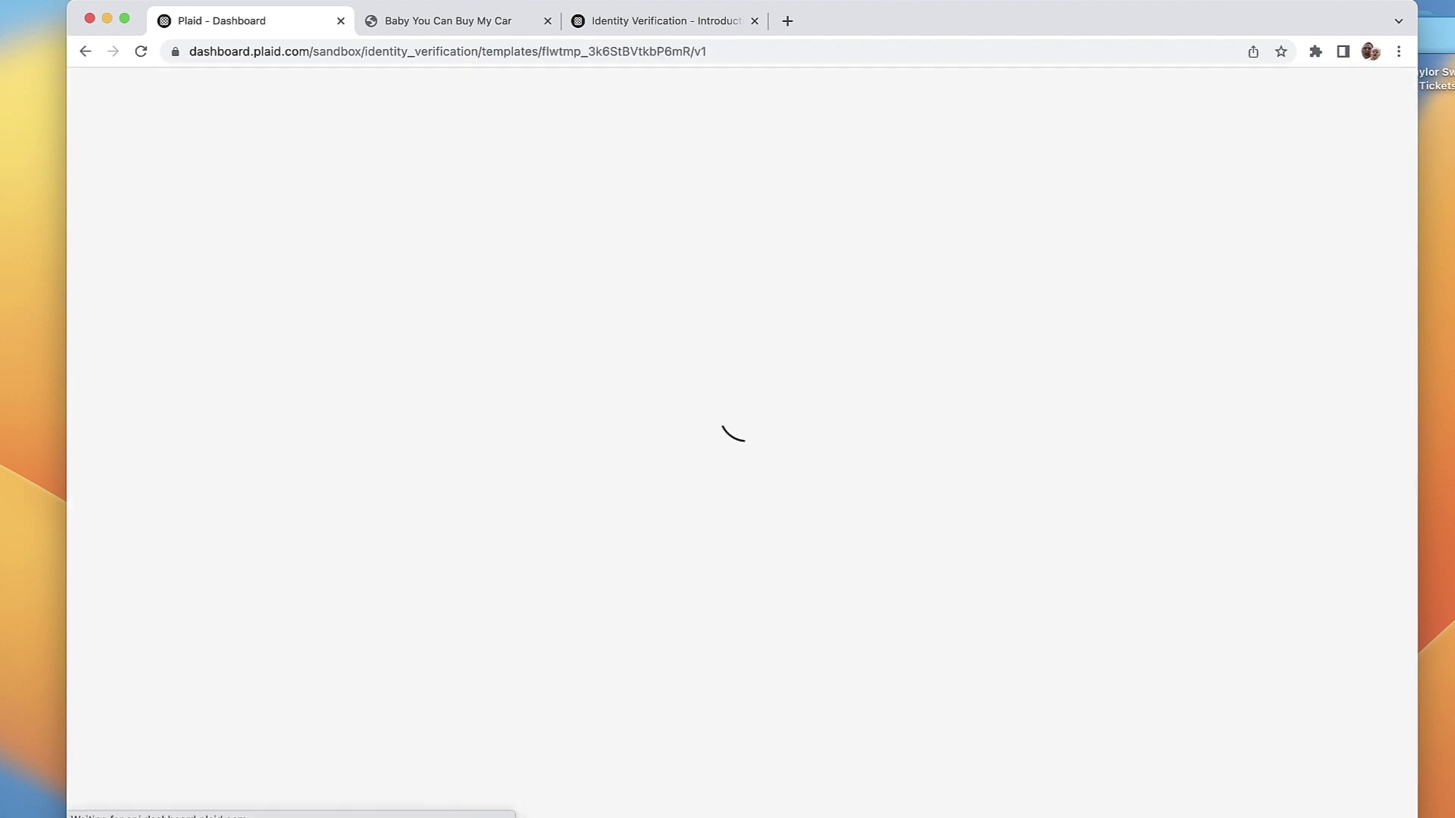
Step: Exit the Template Editor back to the Car Buying Sample overview
scroll(371, 530, down, 7)
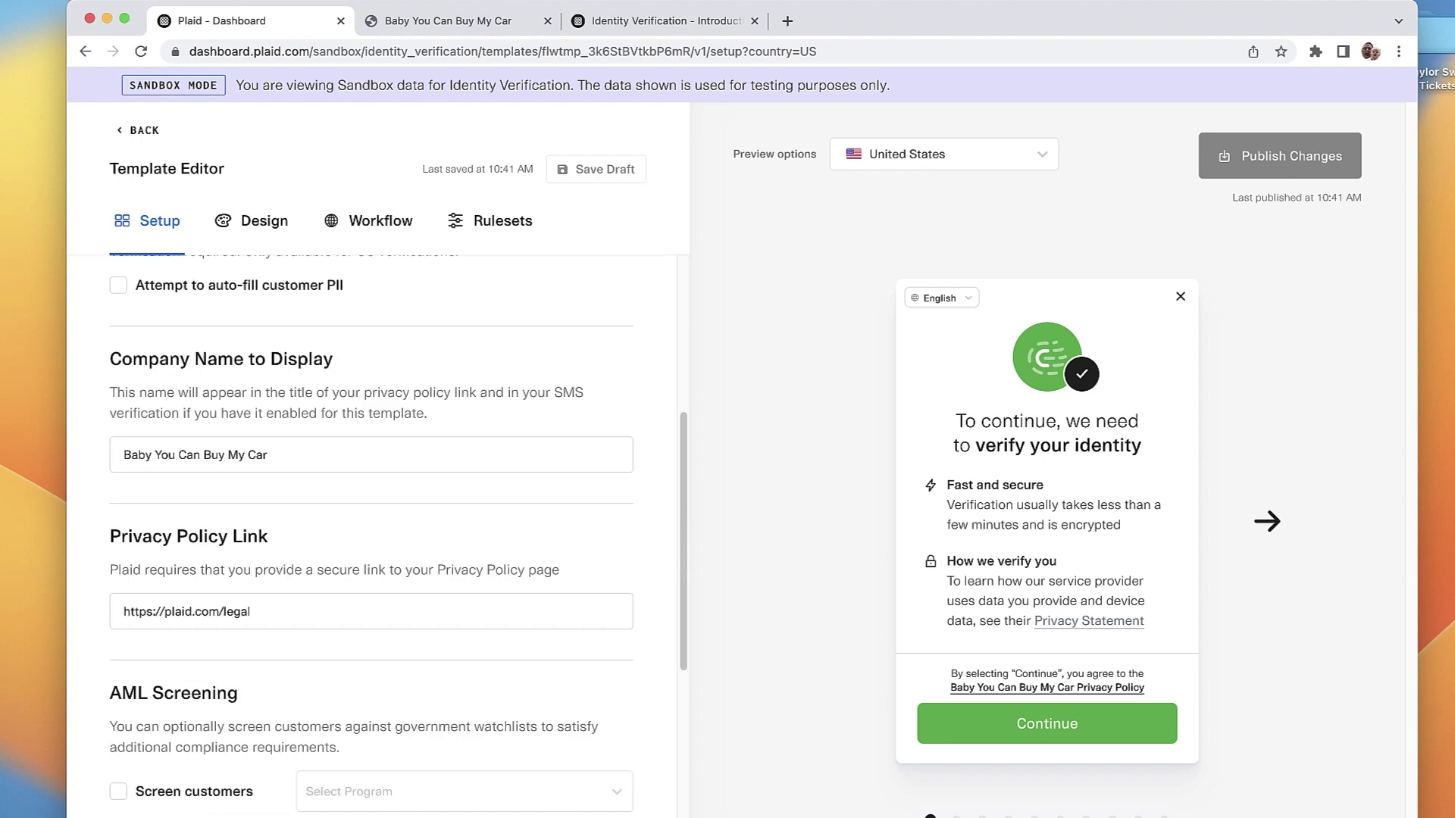
scroll(372, 530, up, 7)
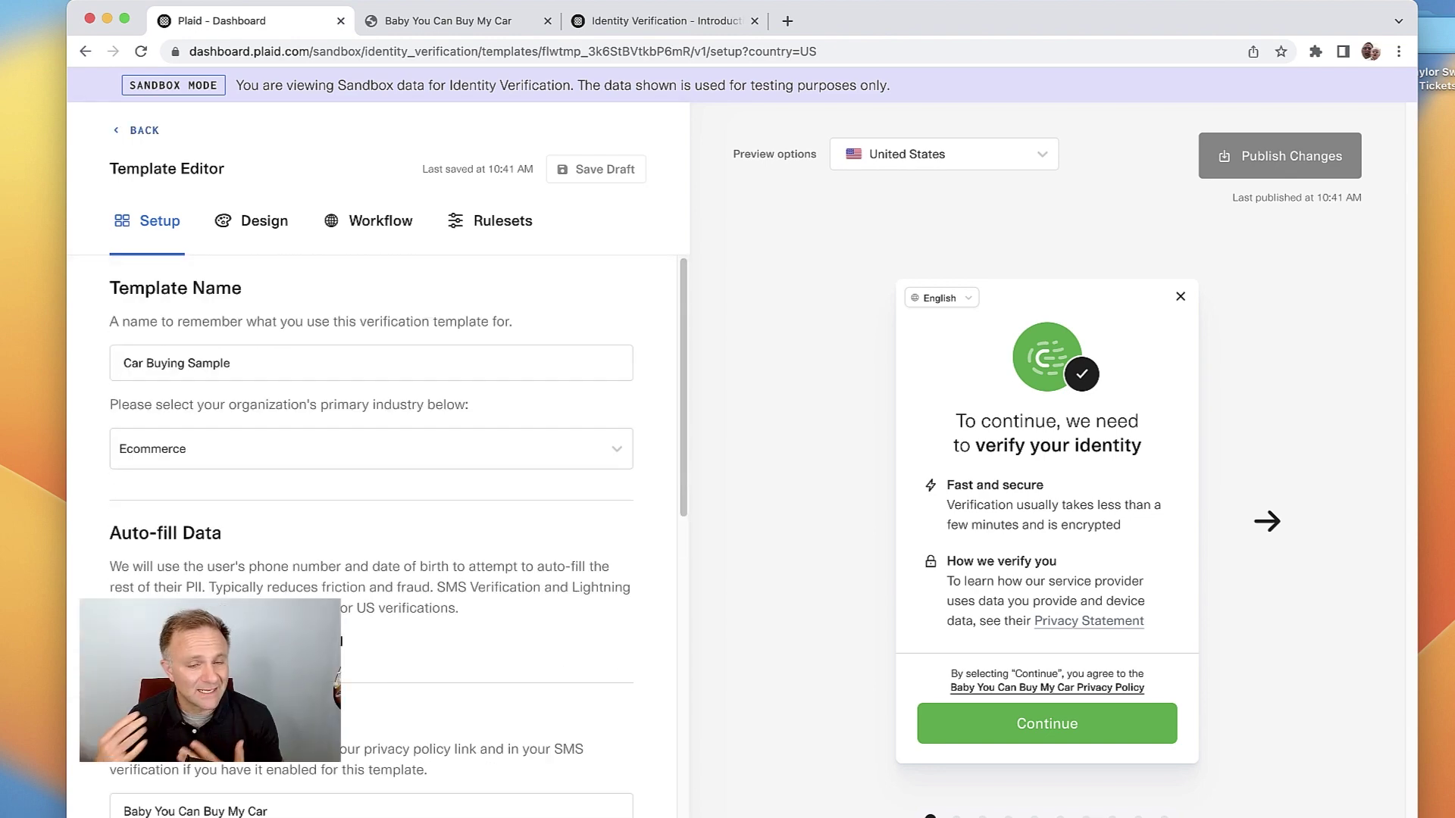
click(137, 130)
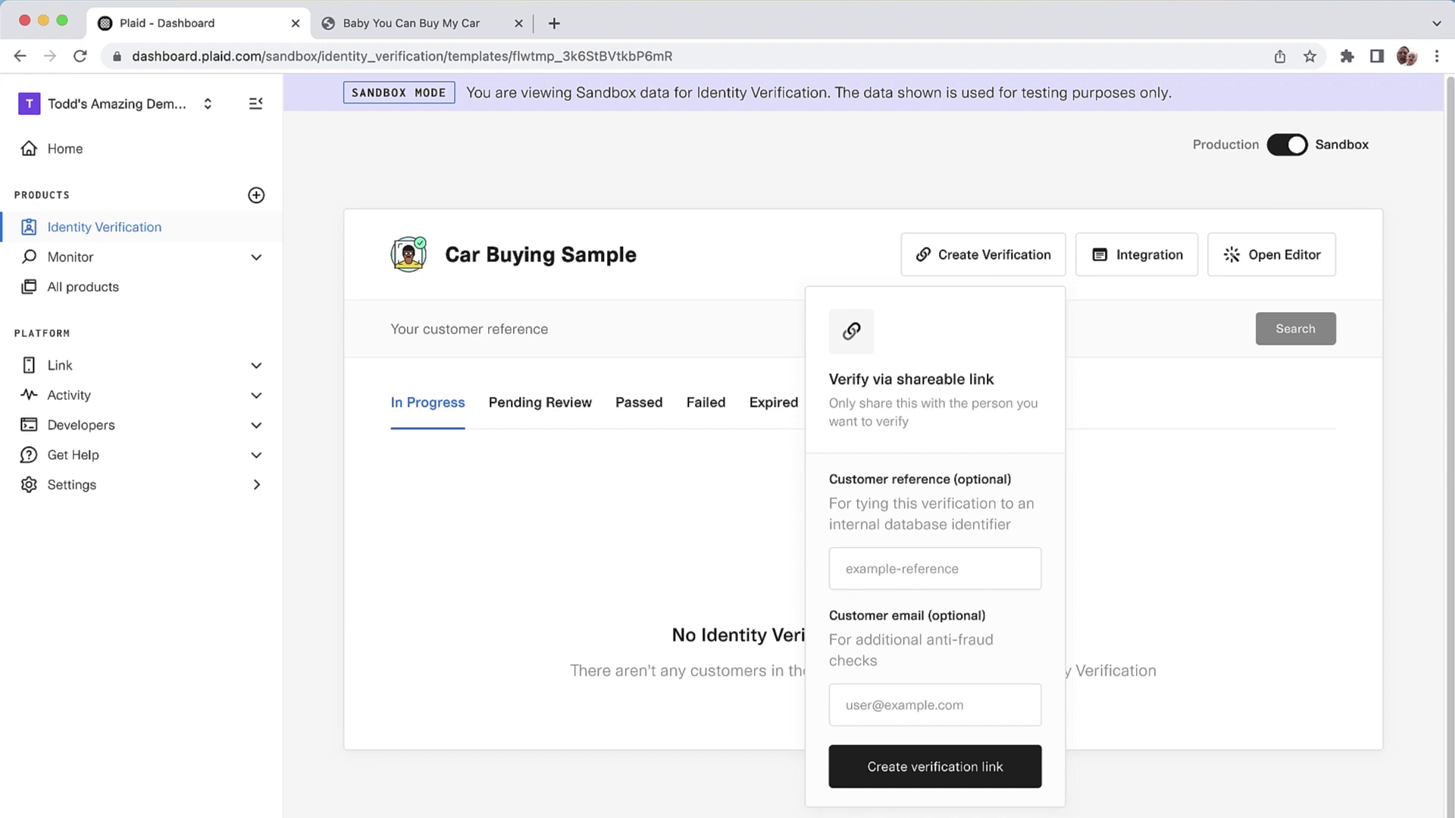
Step: Create a verification link with a customer reference and test e-mail, and paste it into an incognito window
click(935, 569)
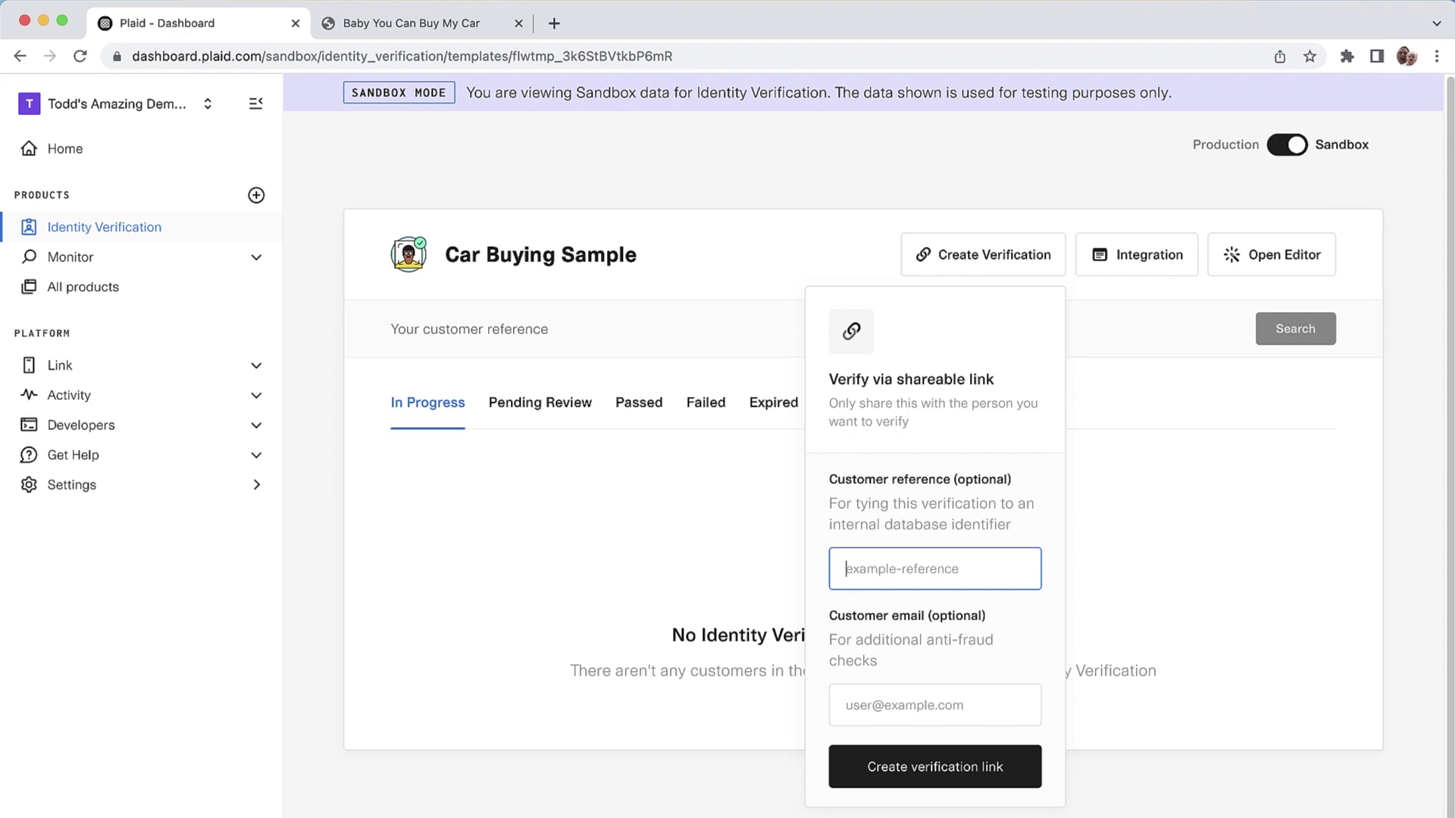
text(customer_1)
click(935, 704)
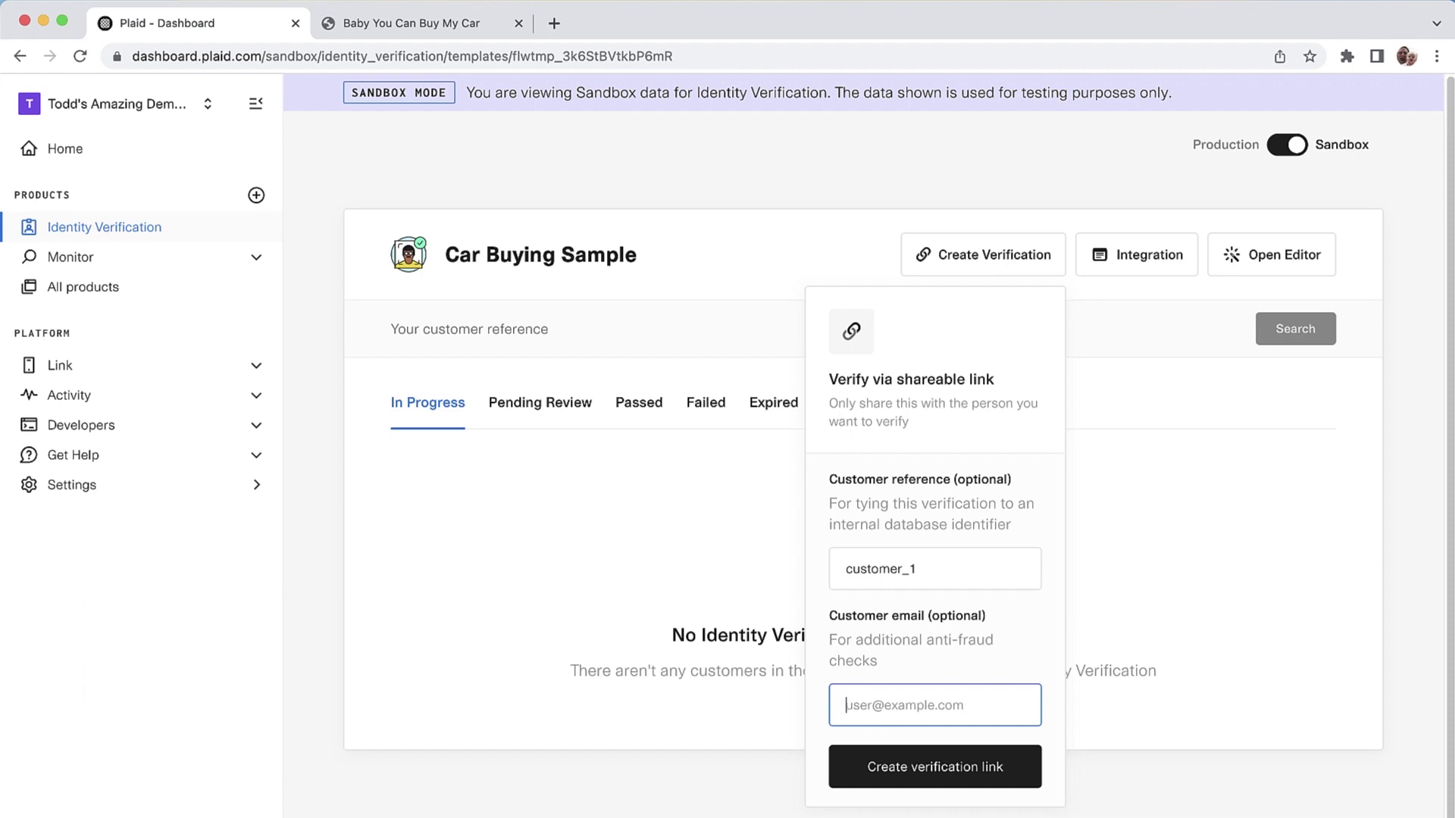
text(test@example.)
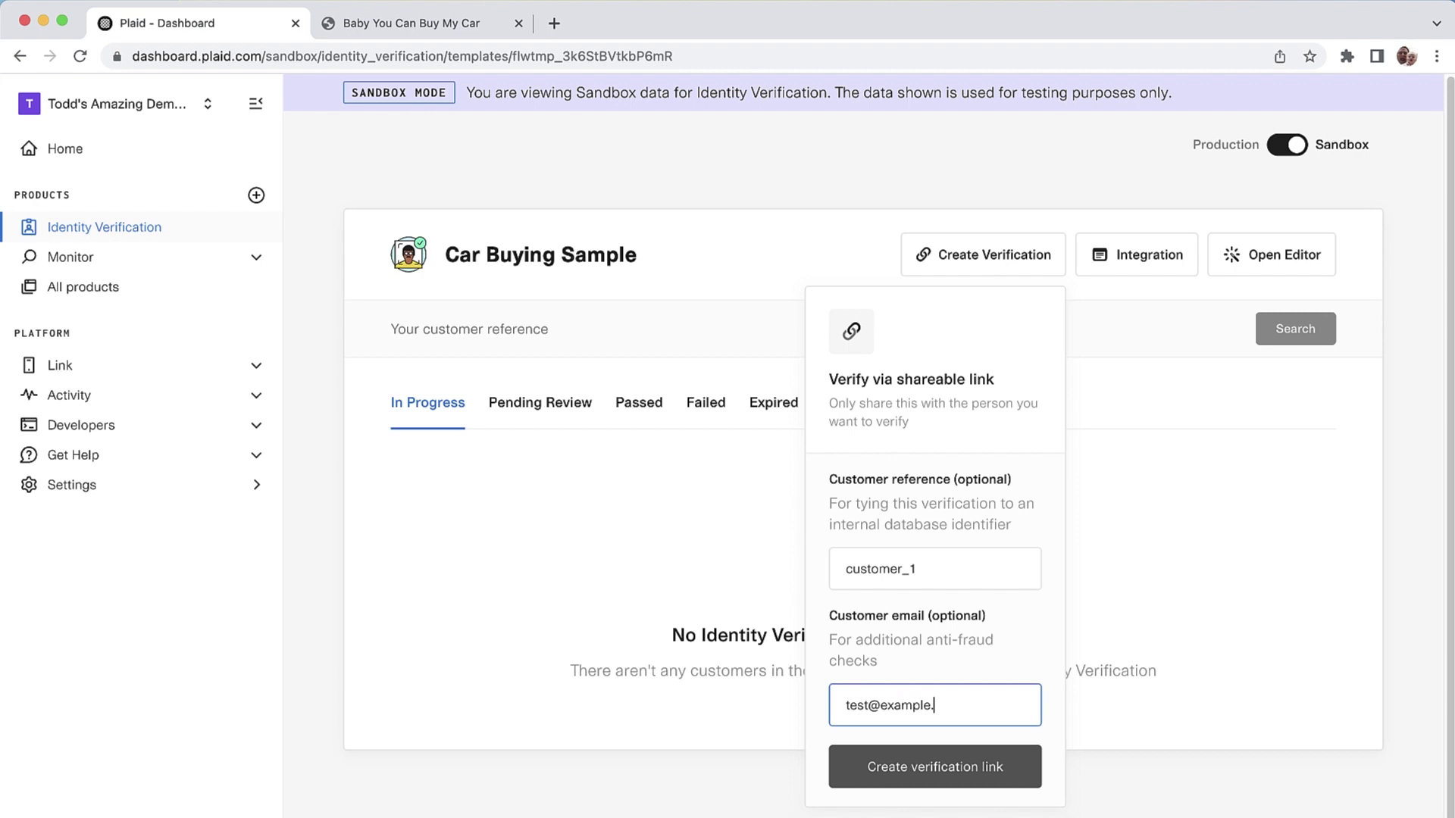
text(com)
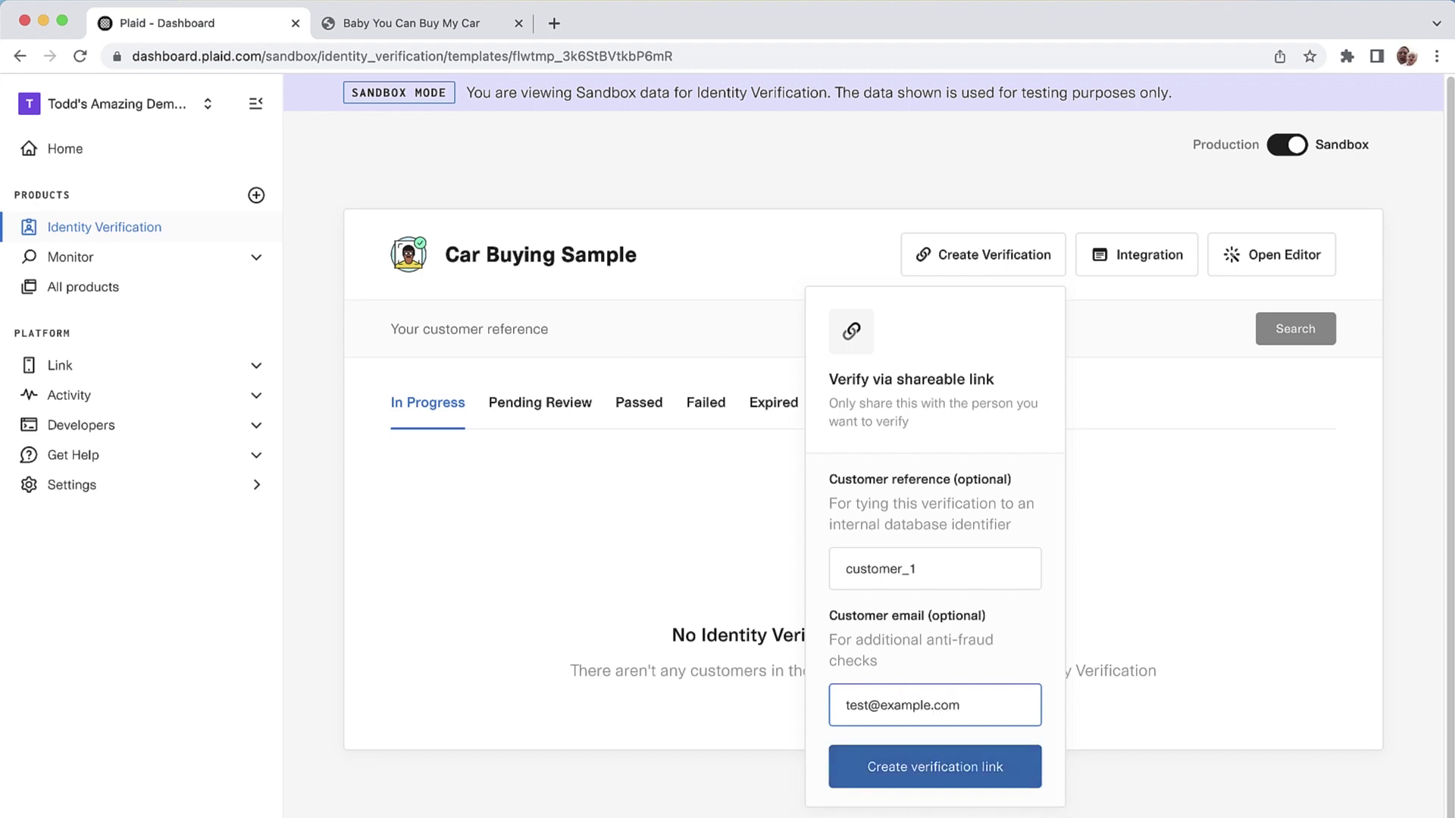
key(Return)
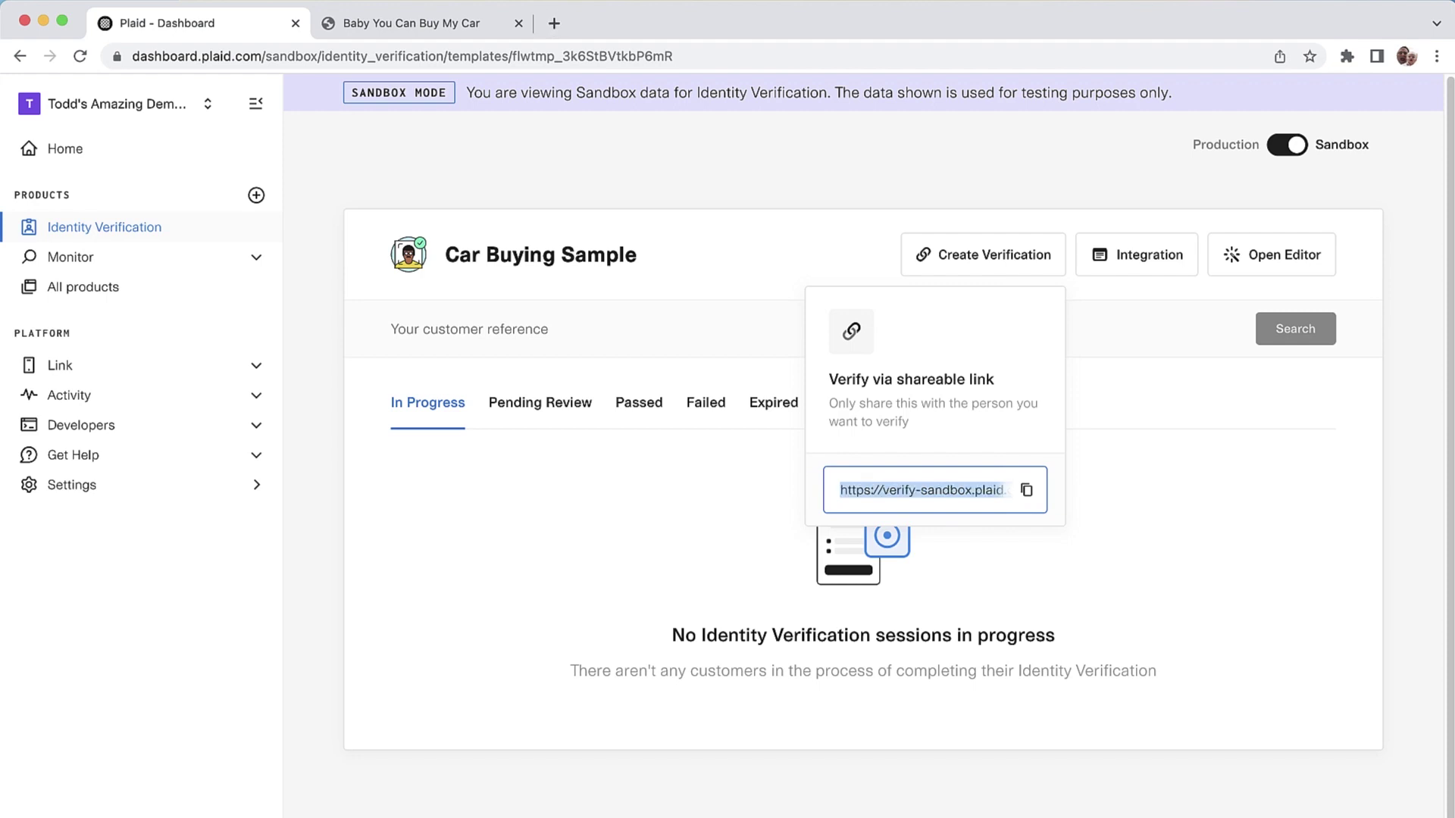
key(super+shift+n)
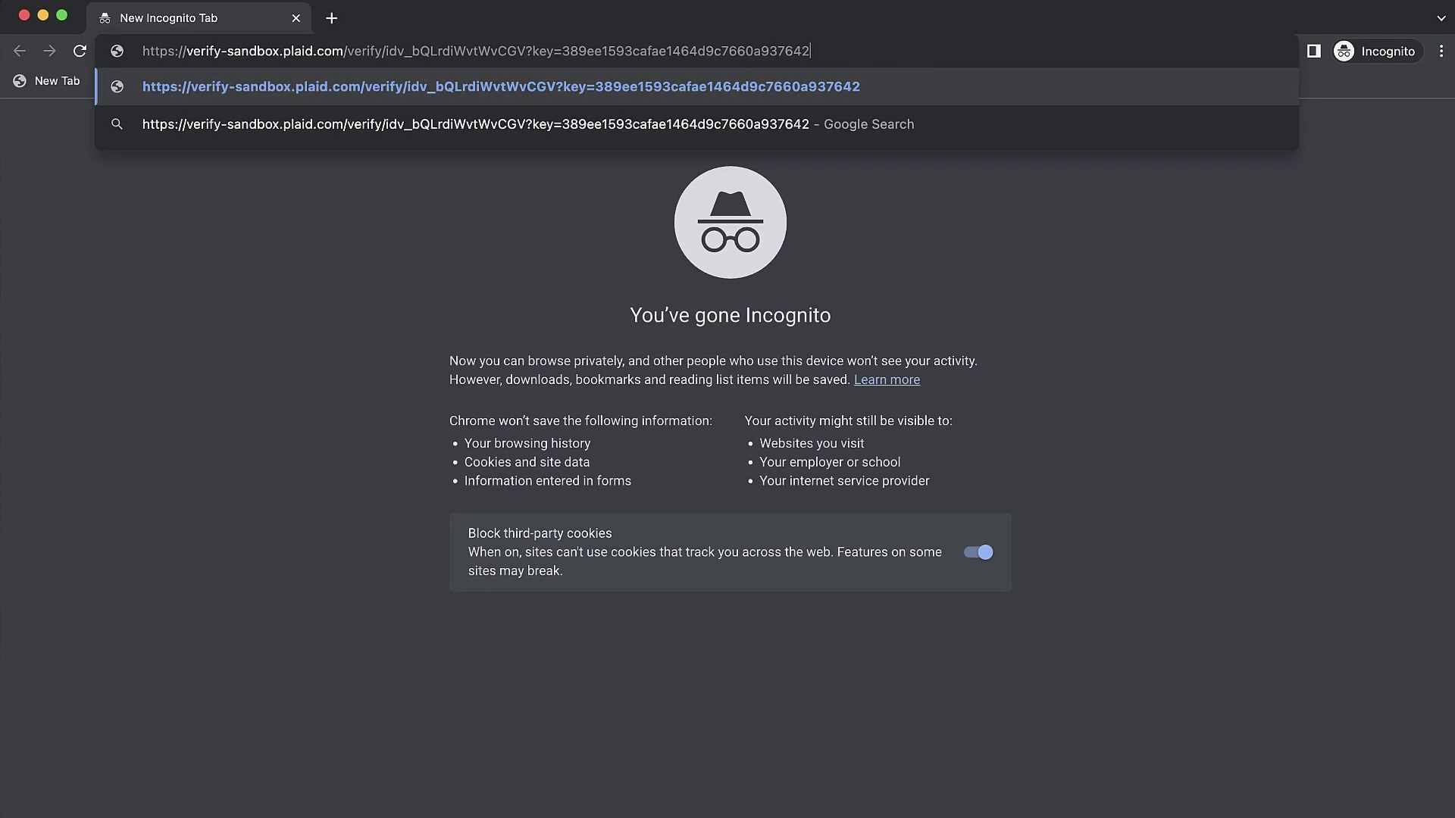
Step: Start the shared verification and submit the sandbox phone number and first and last name
key(Return)
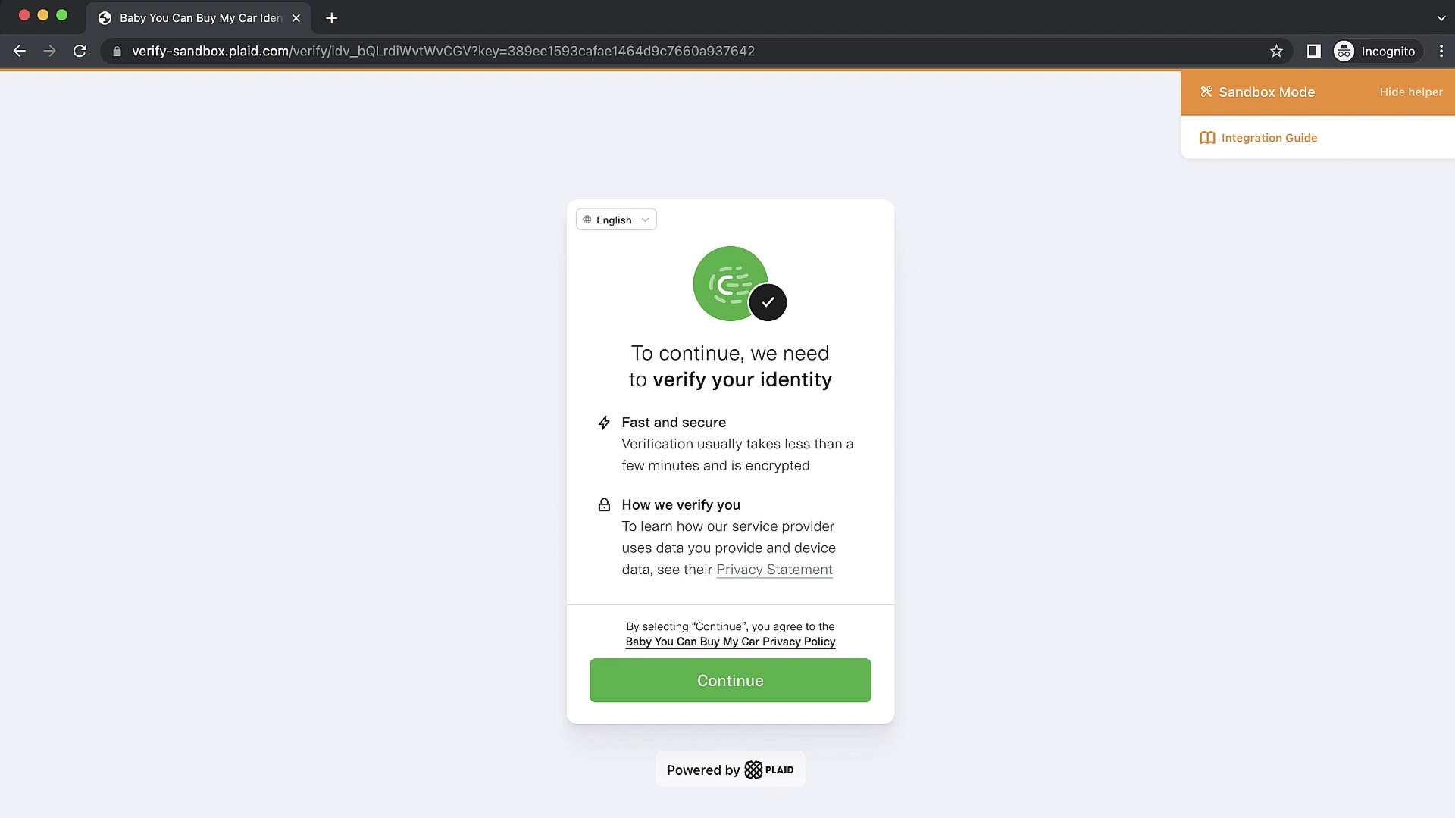
click(730, 681)
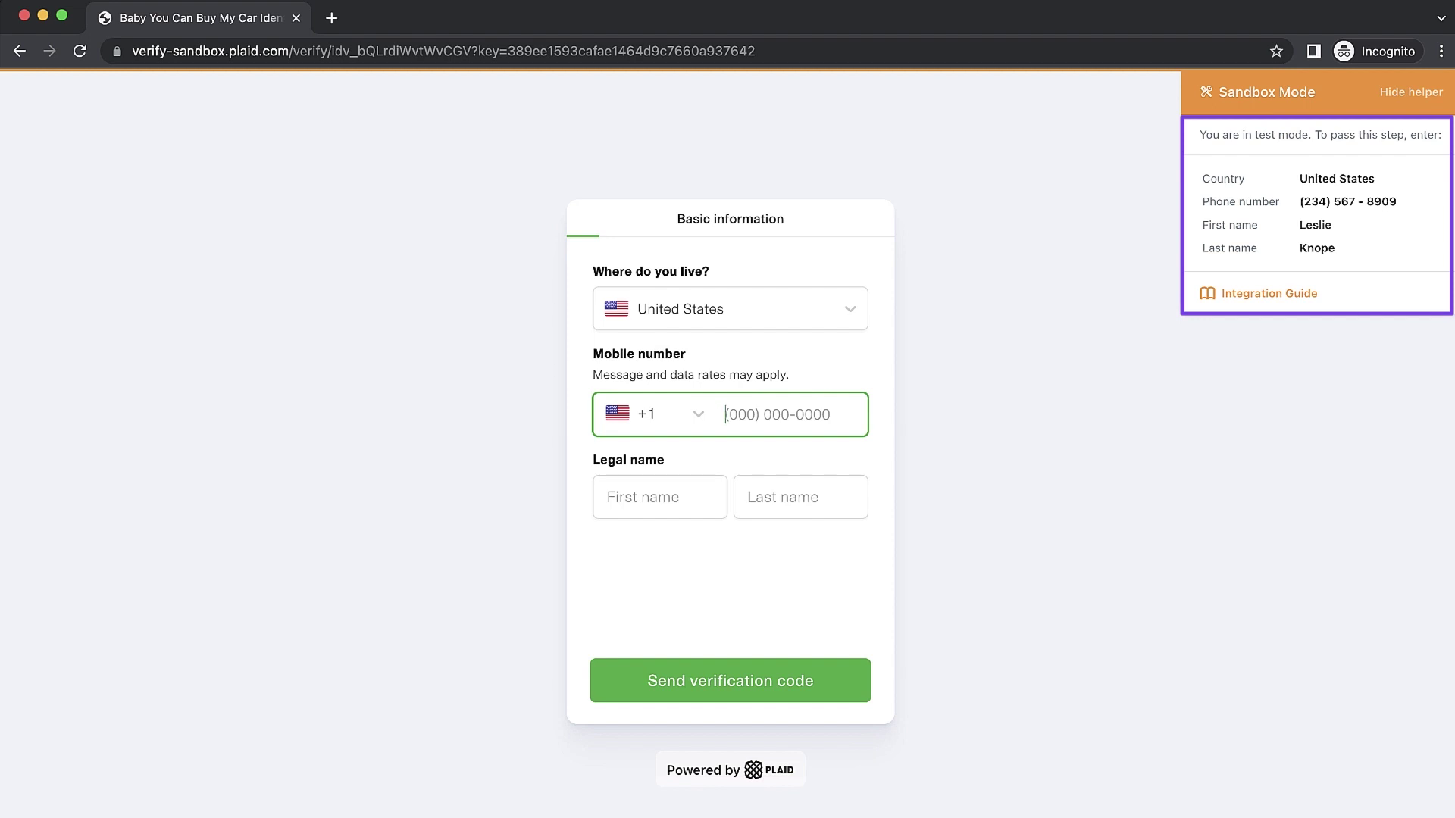
text(2345678909)
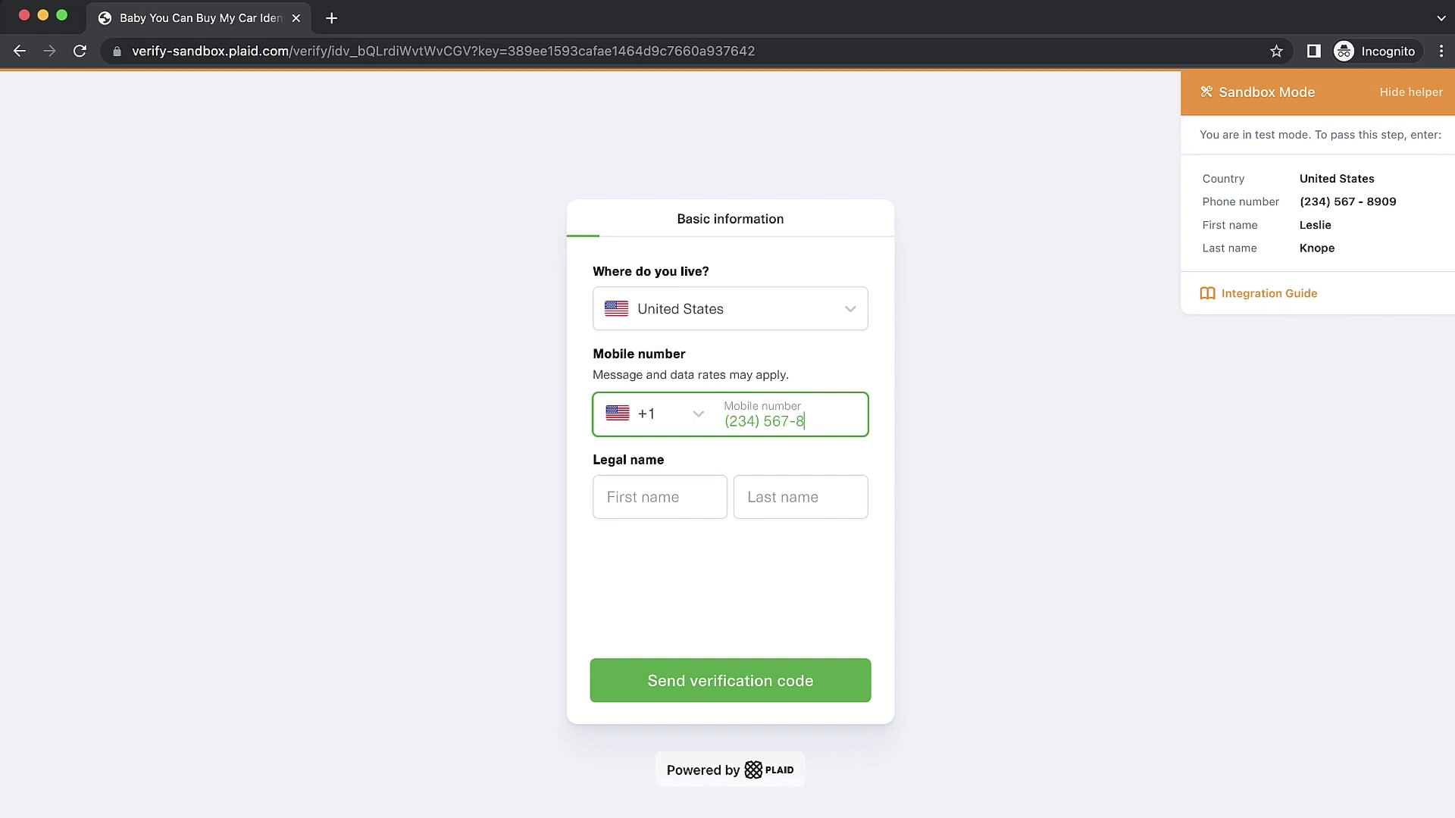
key(Tab)
text(Leslie)
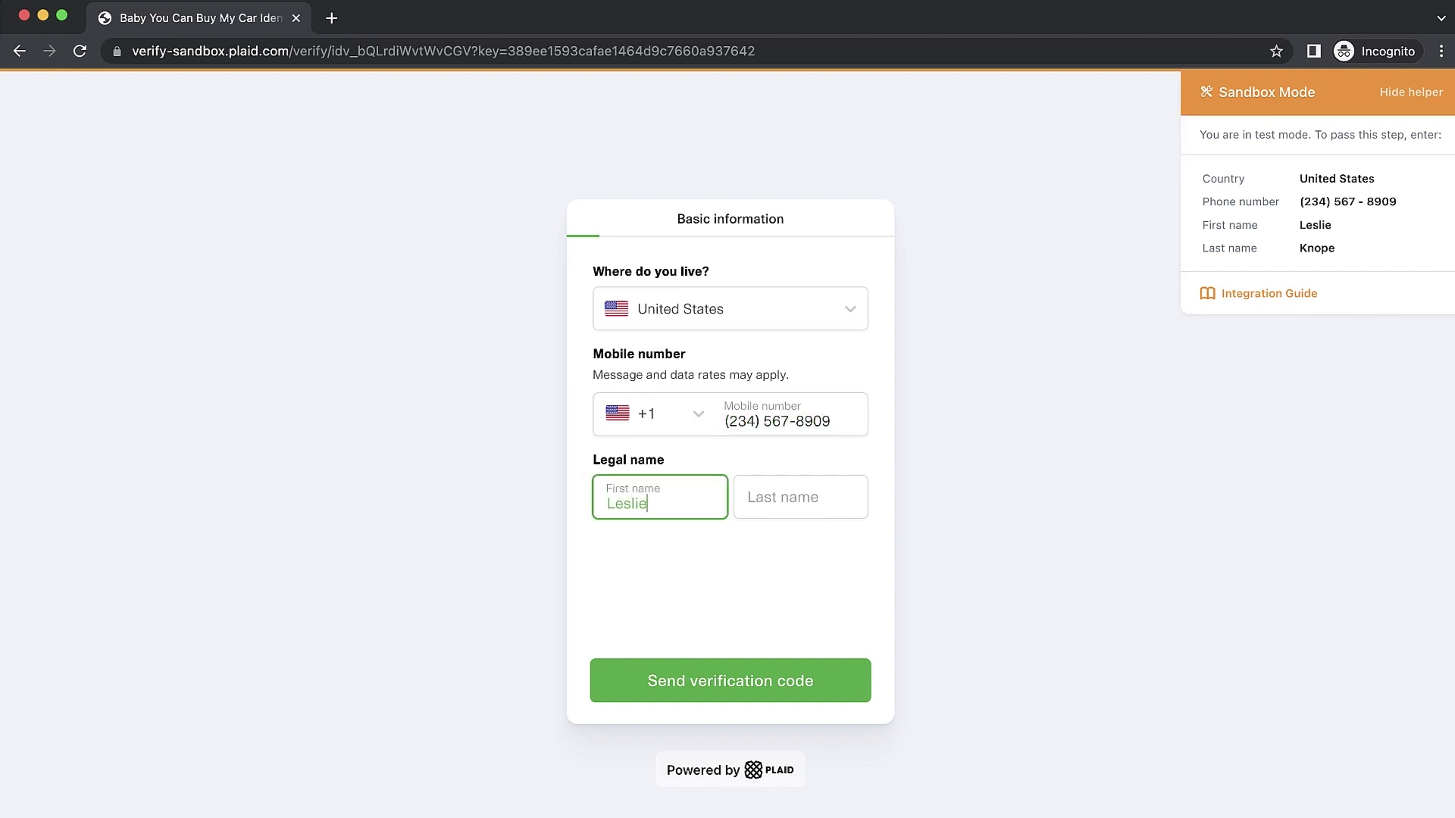
key(Tab)
text(Knope)
key(Tab)
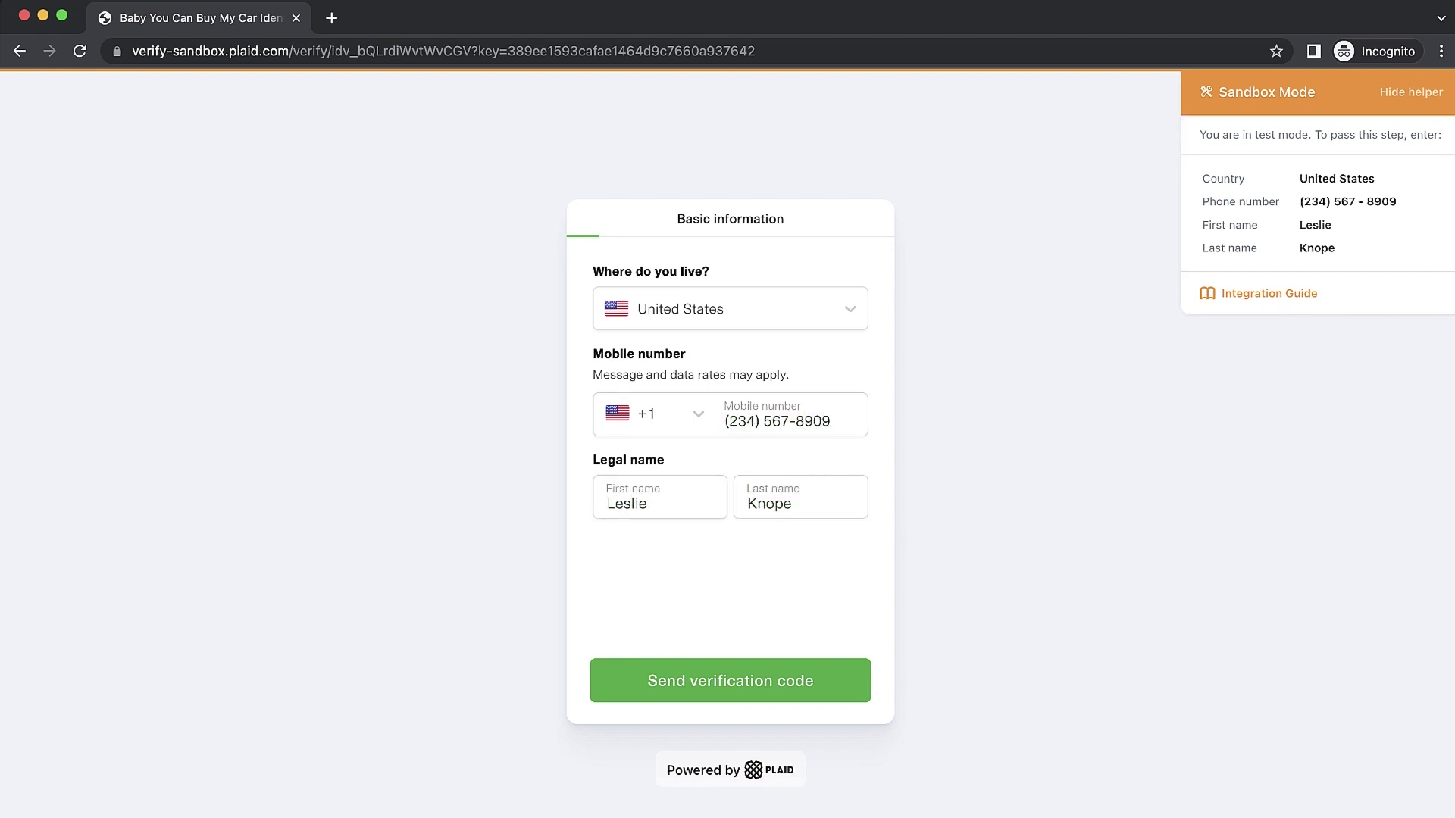
key(Return)
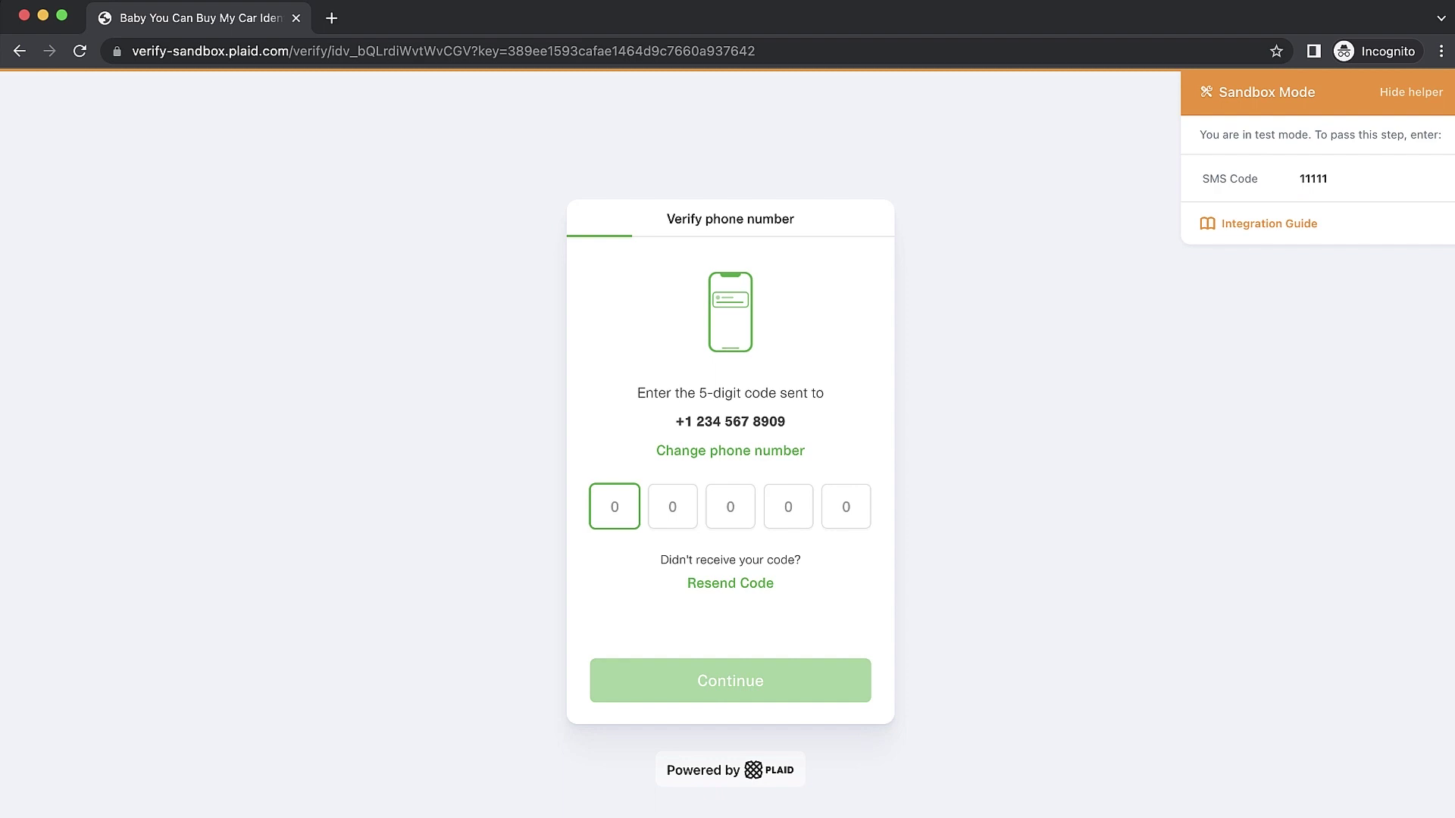
Step: Enter the sandbox street address, city, state Indiana and ZIP code
text(11111)
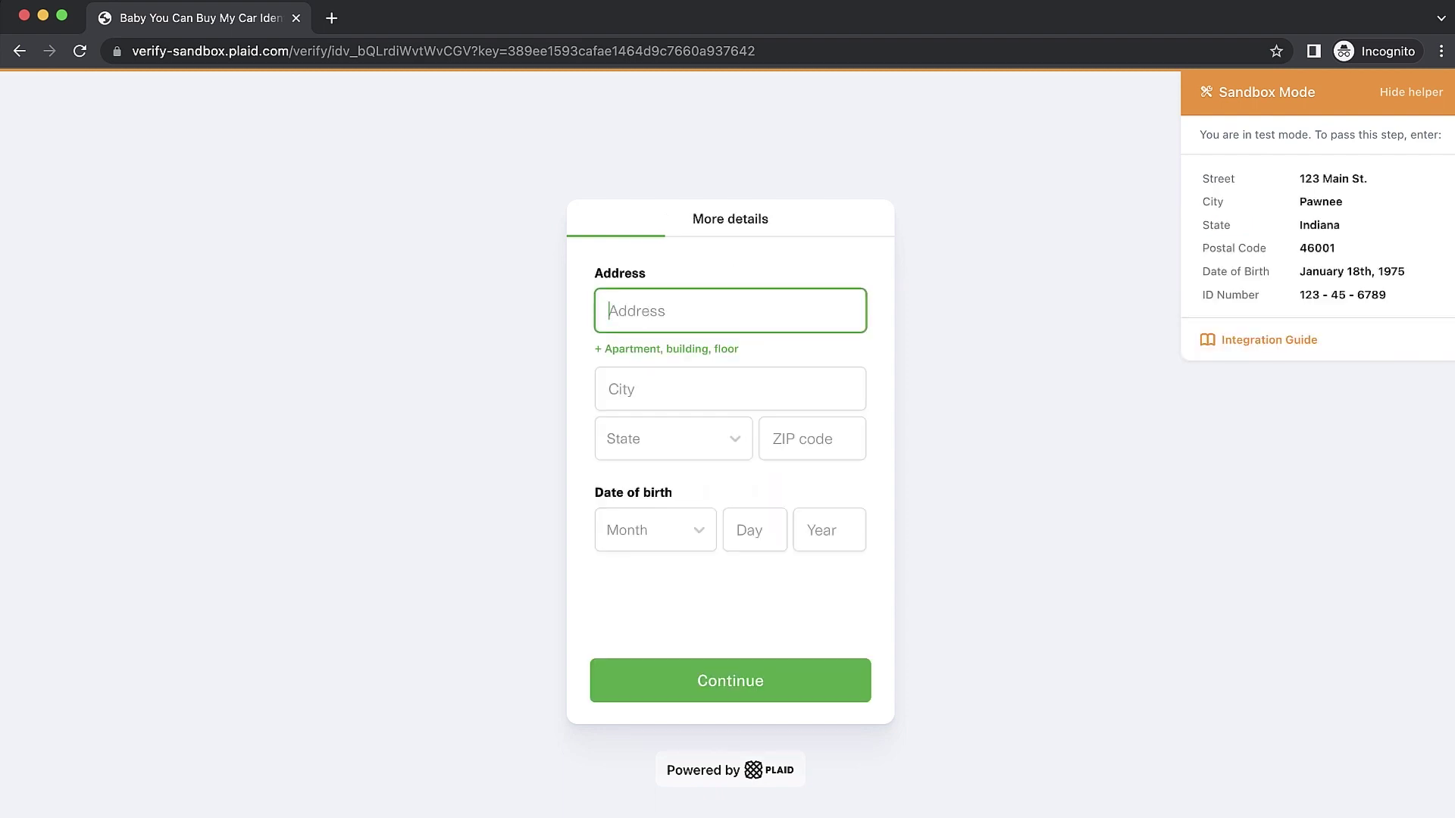
text(123 Main Street)
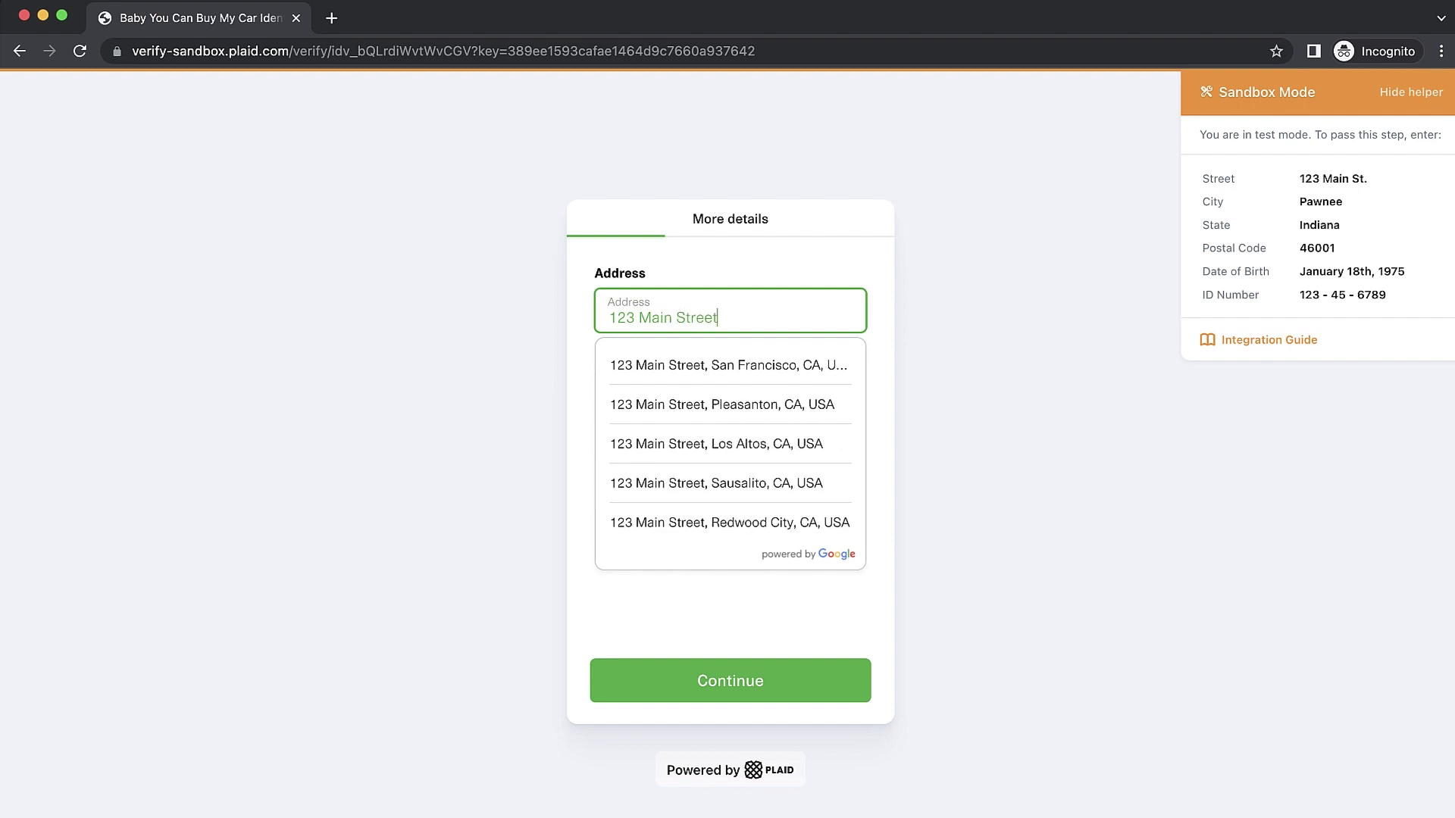
key(Tab)
text(Pawnee)
key(Tab)
text(Ind)
key(Return)
key(Tab)
text(46001)
Step: Enter the sandbox date of birth and submit the address details
key(Tab)
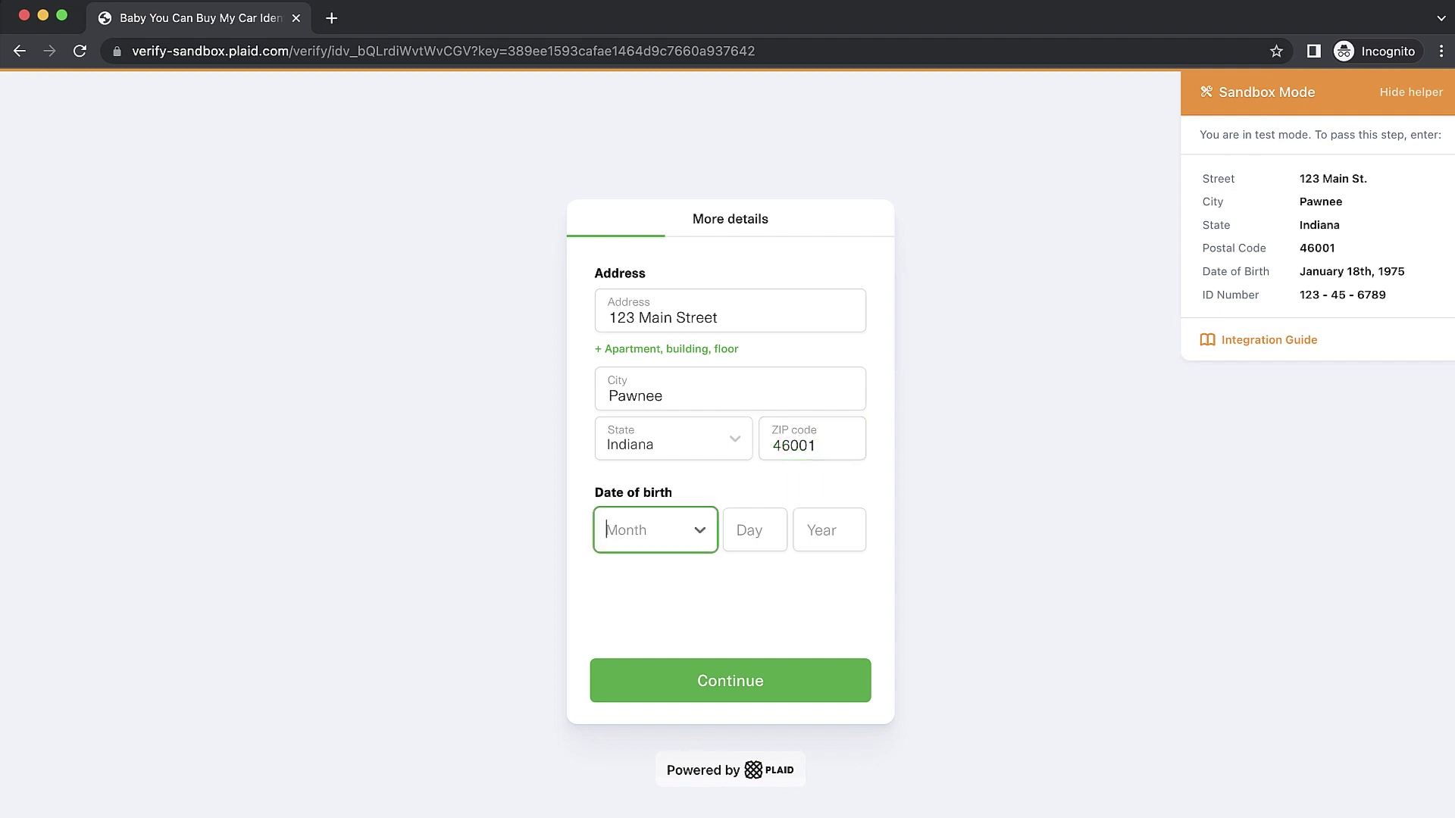
text(j)
key(Return)
key(Tab)
text(18)
key(Tab)
text(1975)
key(Tab)
key(Return)
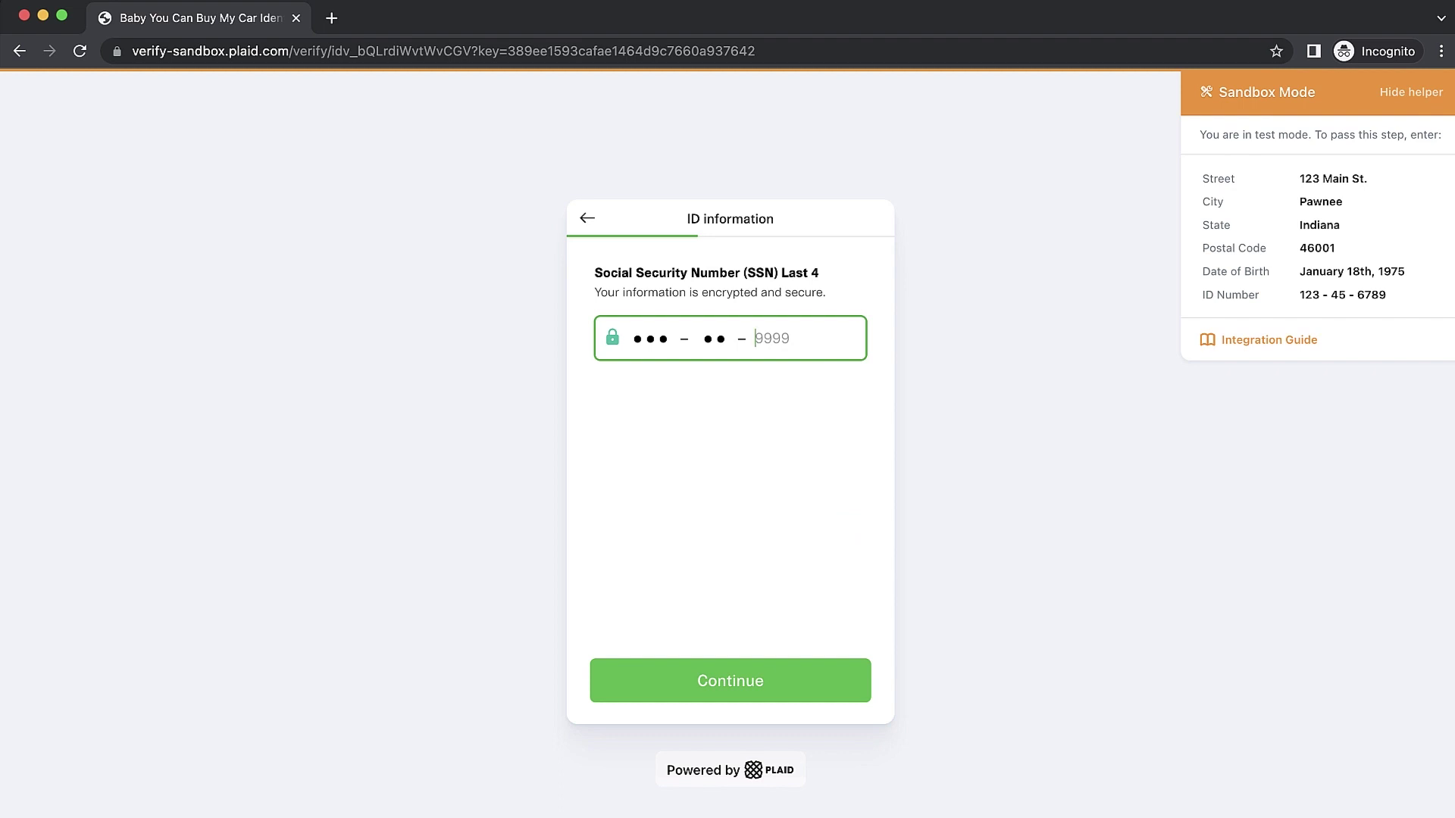
Step: Enter the sandbox SSN last four digits and submit to finish verification
text(6789)
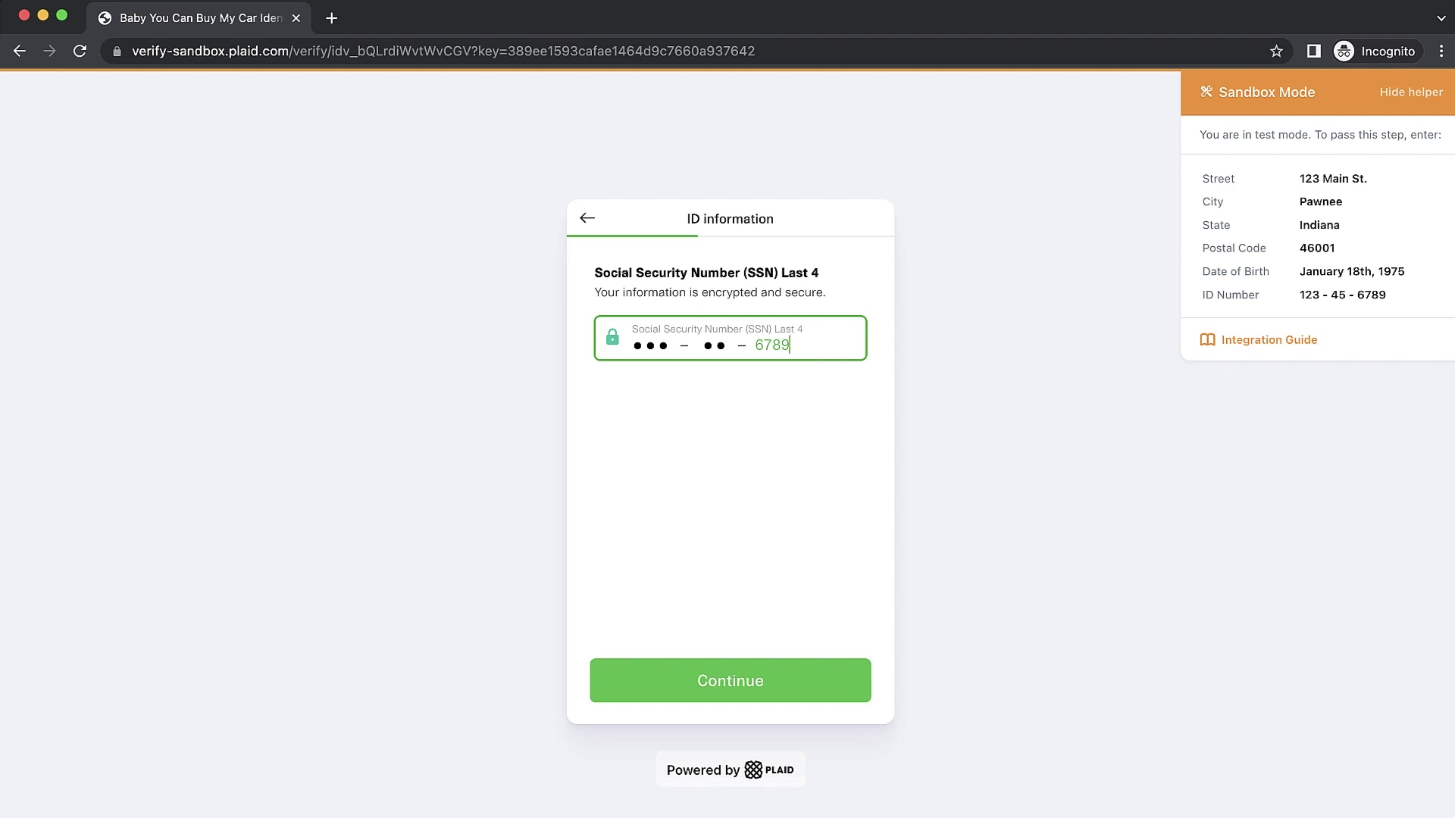
key(Tab)
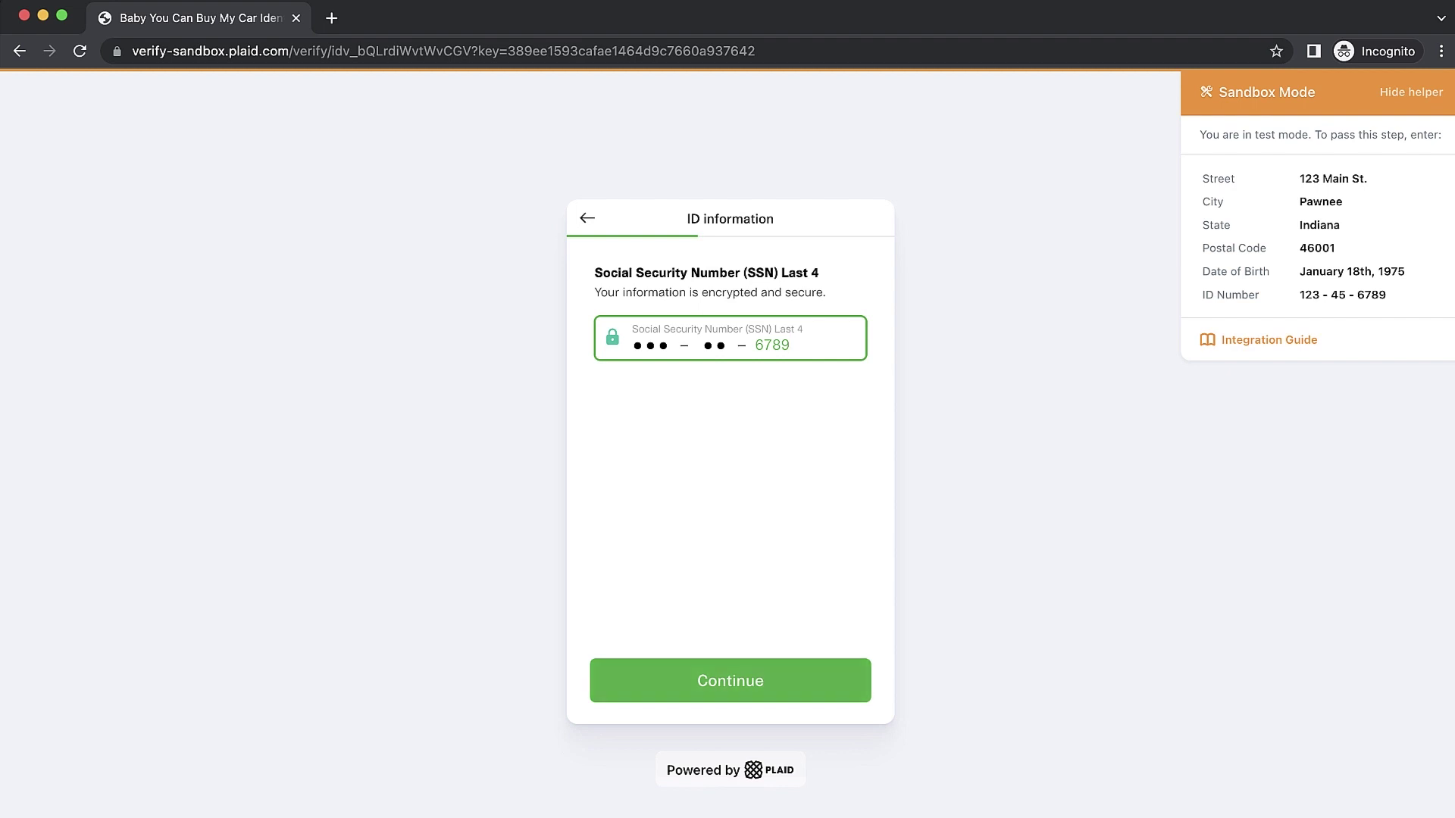
key(Tab)
key(Return)
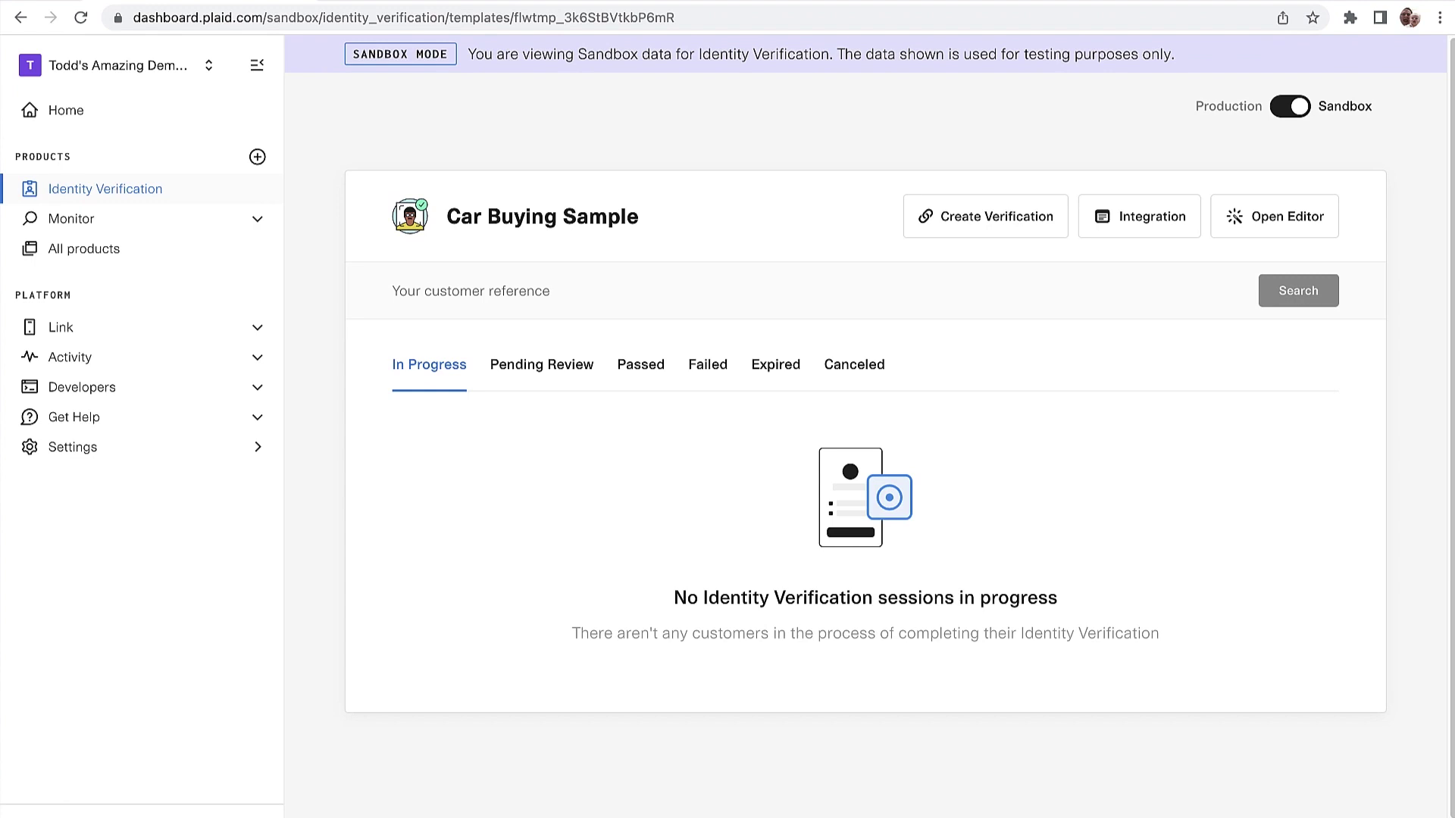
Step: Open the passed session and check its Lightning Verification name match details, then collapse them
click(640, 365)
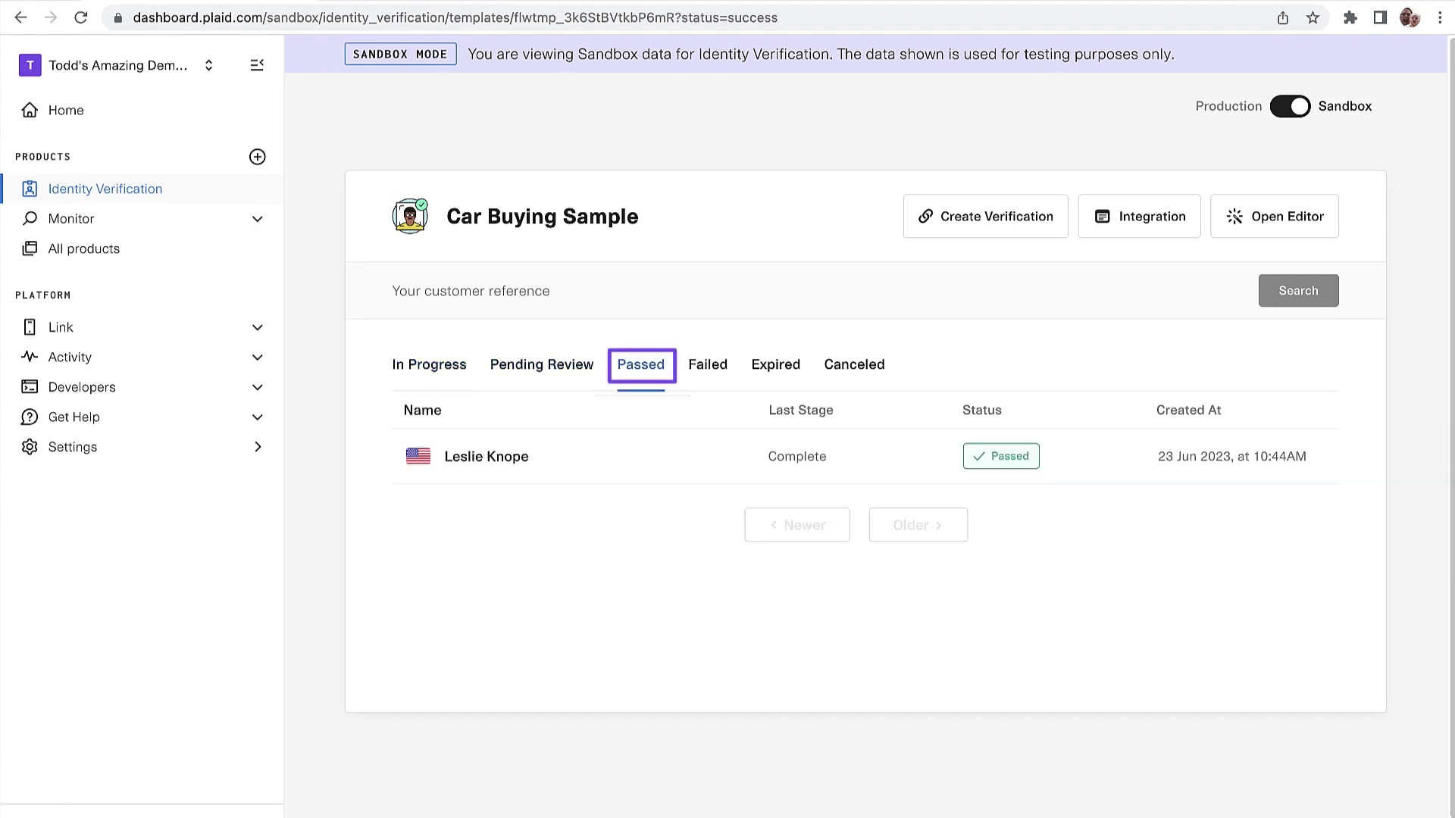
click(486, 456)
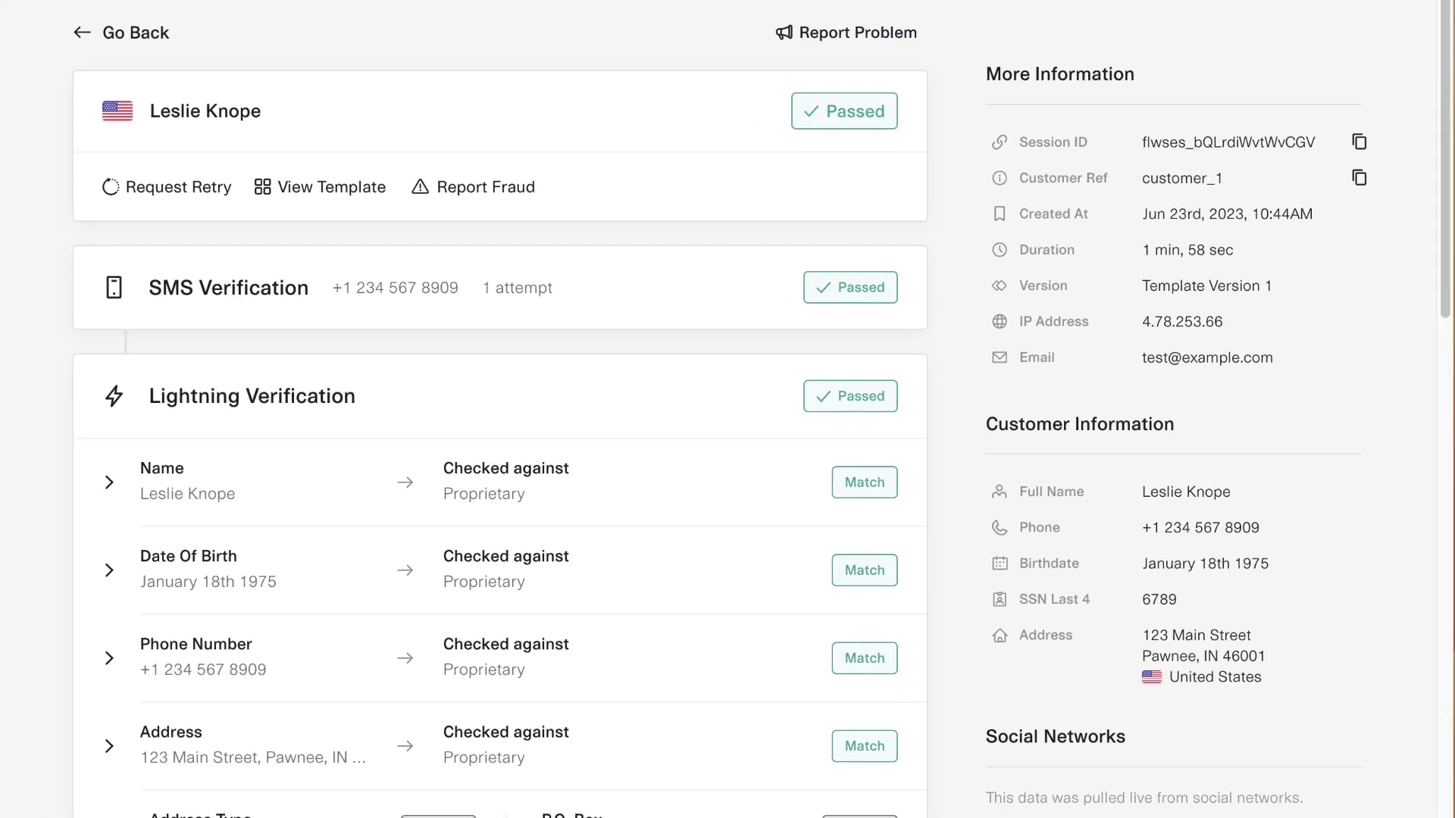
scroll(727, 409, down, 5)
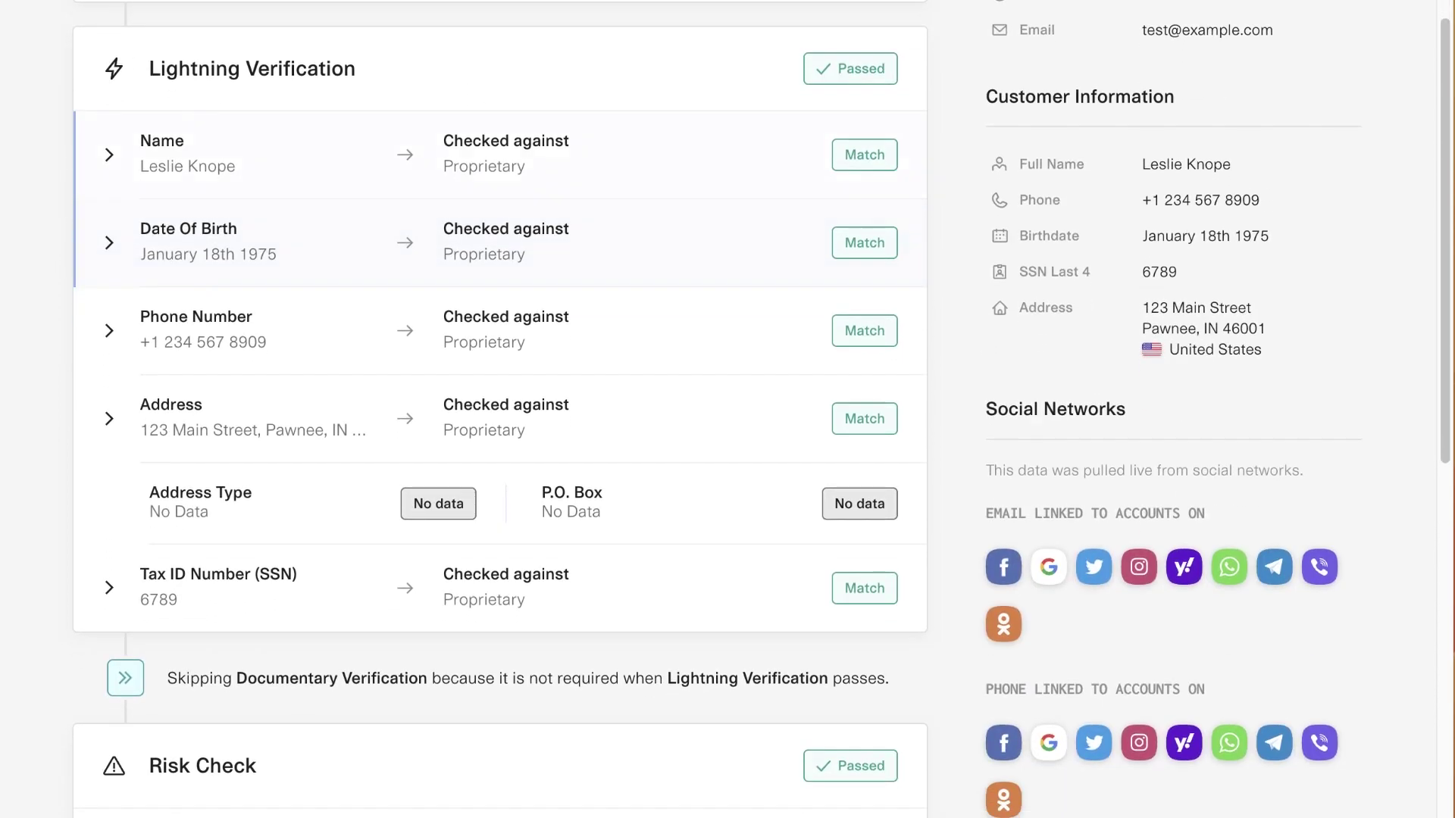
click(109, 155)
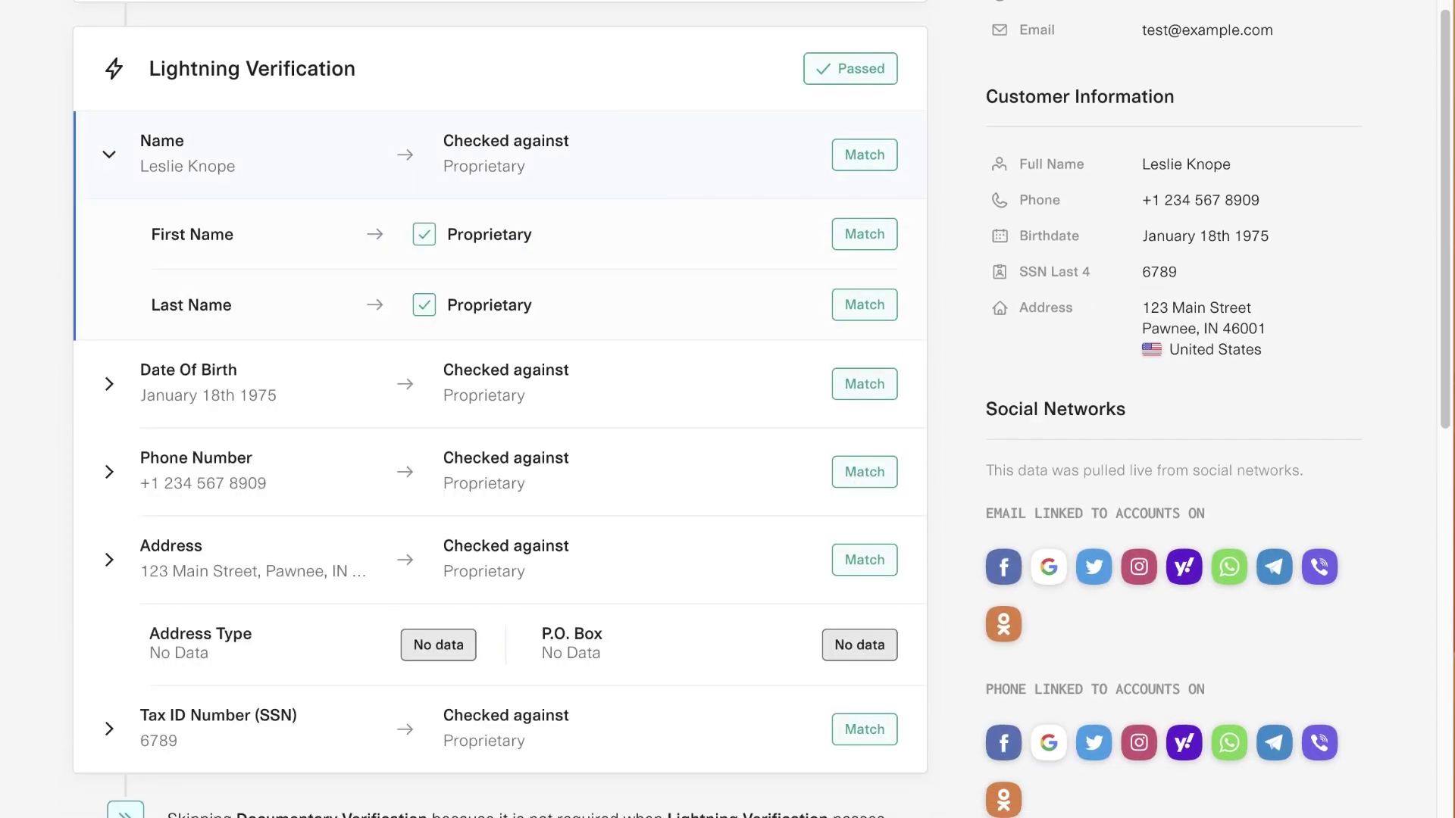
click(109, 155)
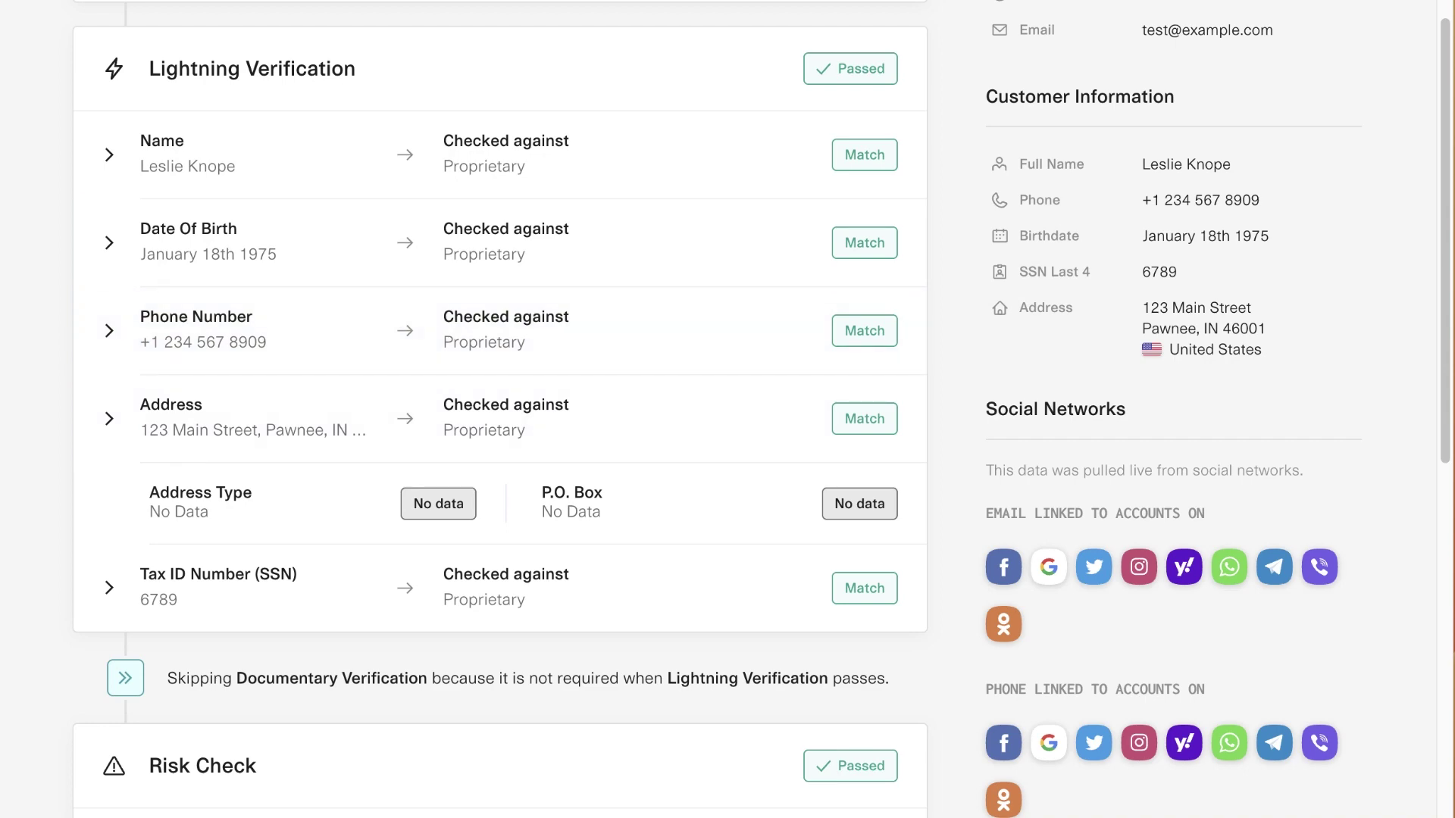
scroll(762, 410, up, 1)
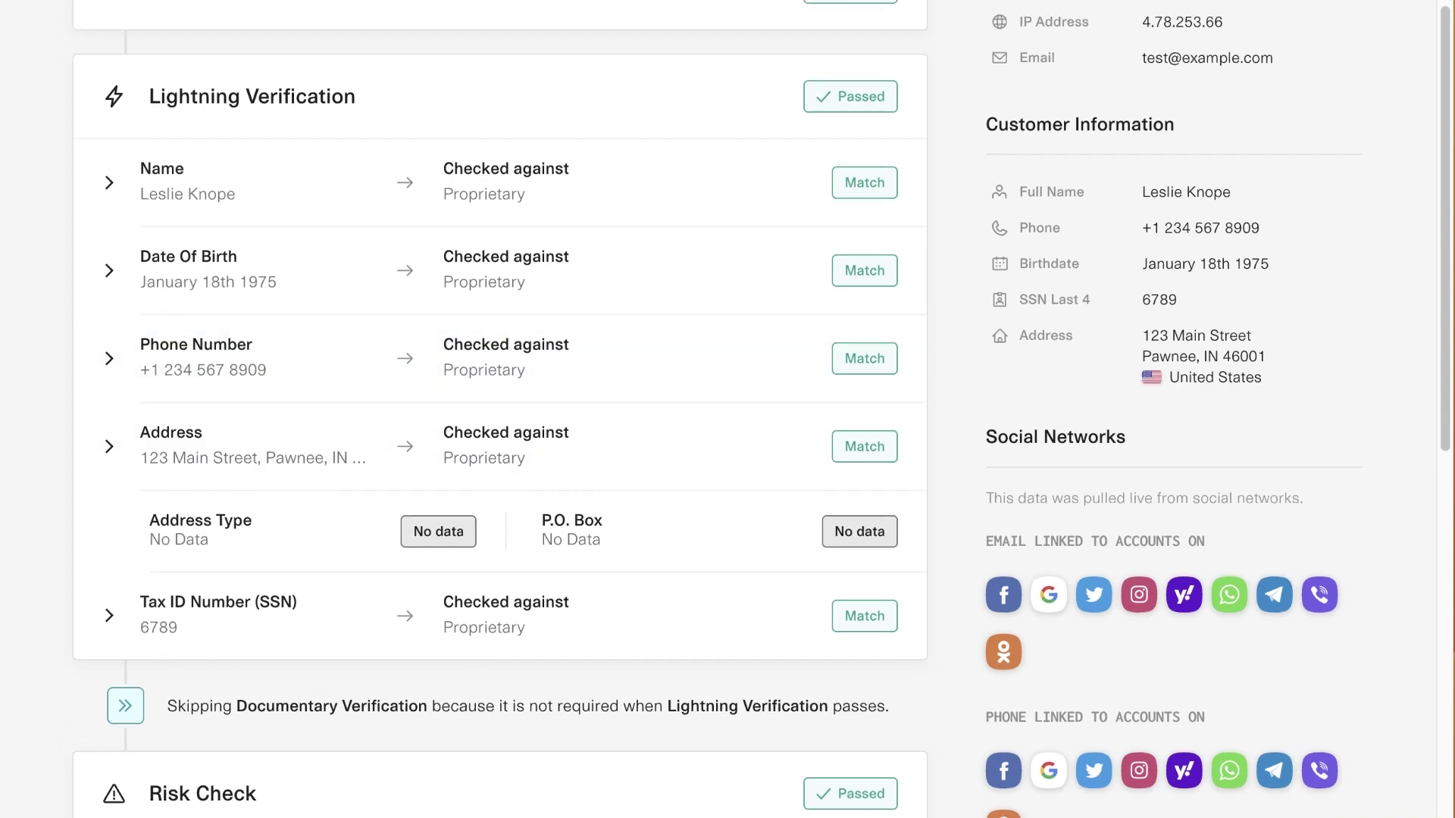
scroll(500, 410, down, 5)
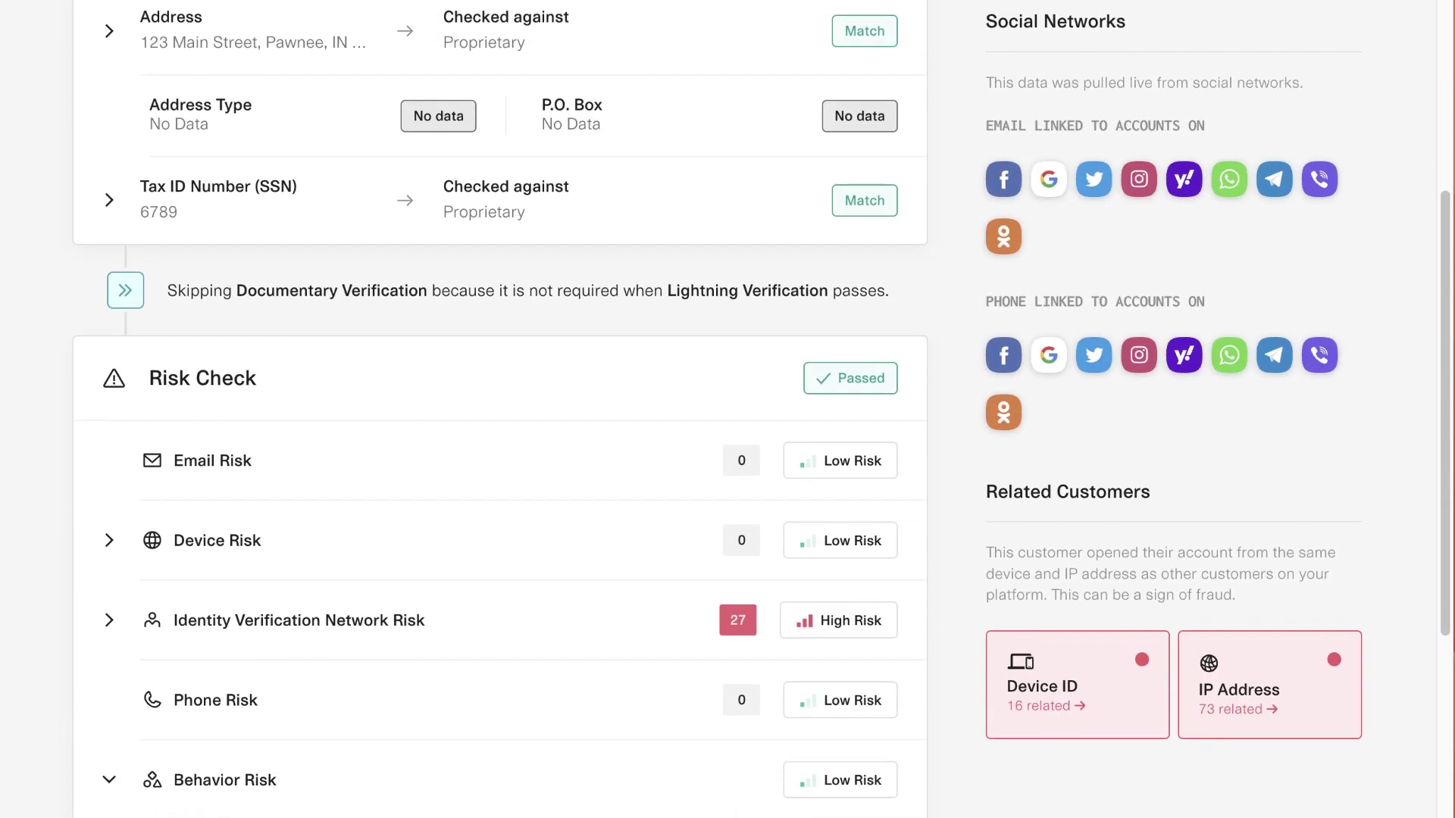
Step: Expand the Device Risk and Identity Verification Network Risk details in the Risk Check
scroll(500, 409, down, 1)
click(109, 493)
scroll(500, 410, down, 2)
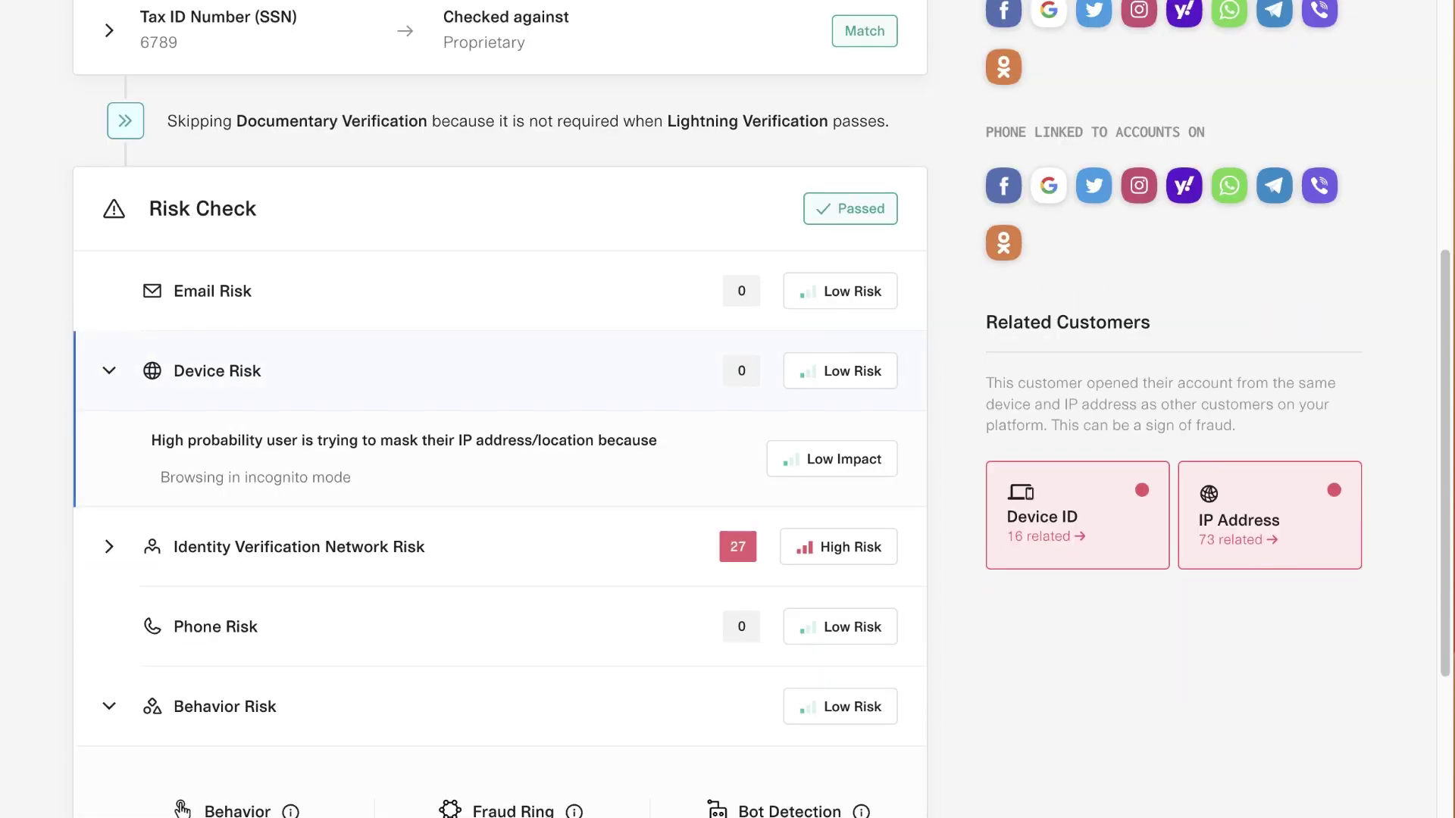
click(109, 546)
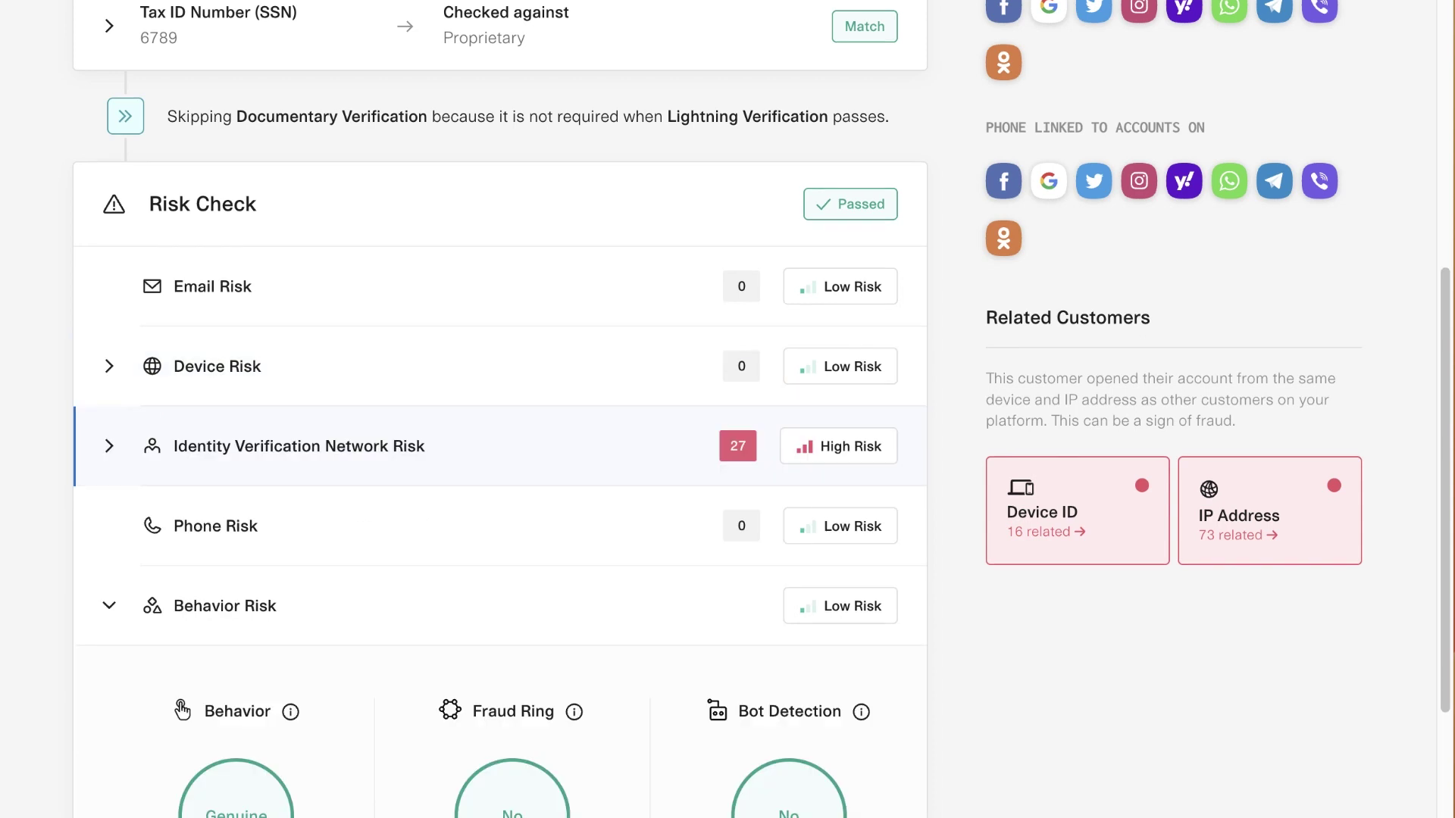
scroll(500, 409, down, 2)
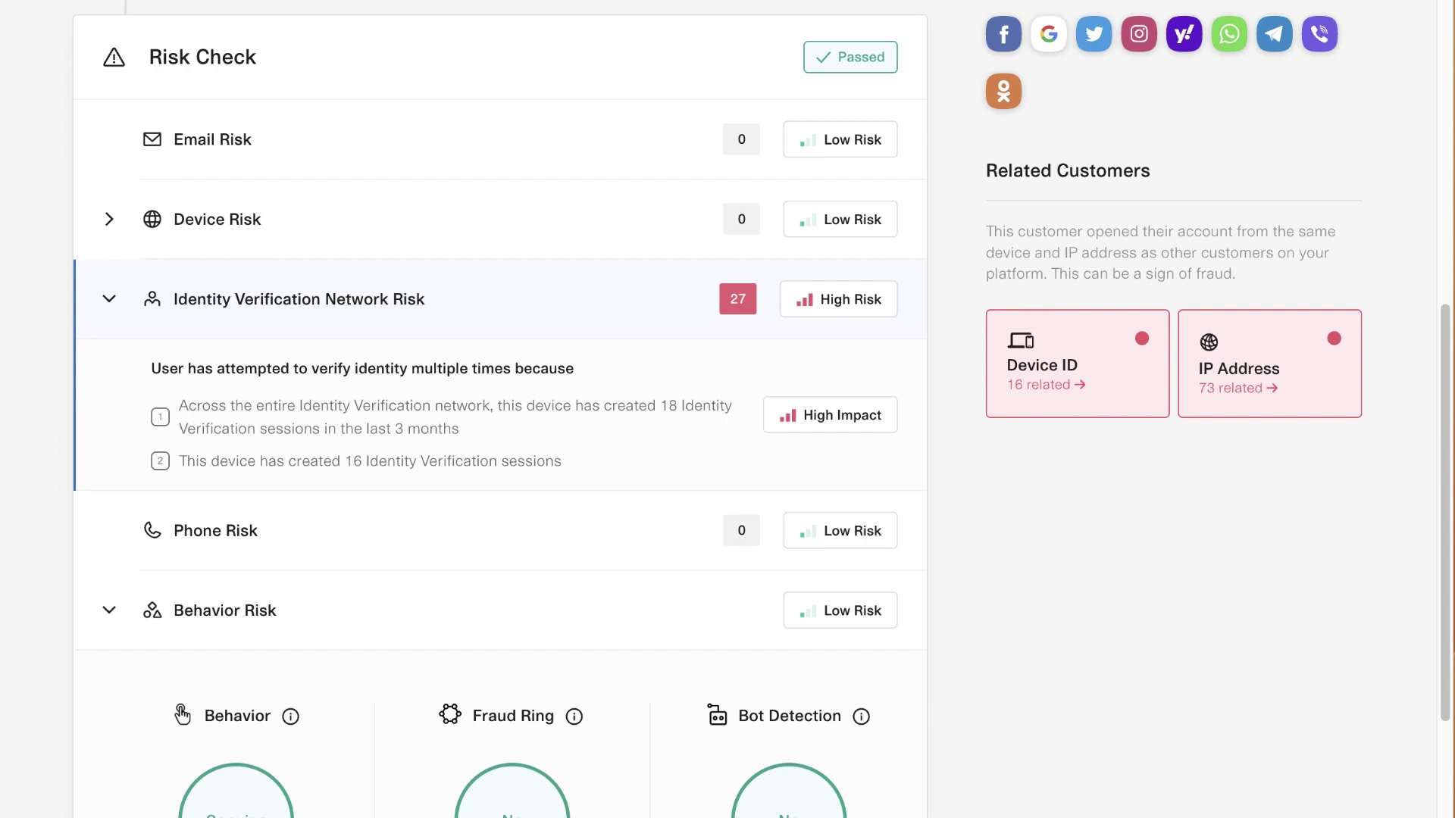
Step: Review the Behavior Risk section, then go back to the Car Buying Sample passed list
scroll(761, 409, down, 1)
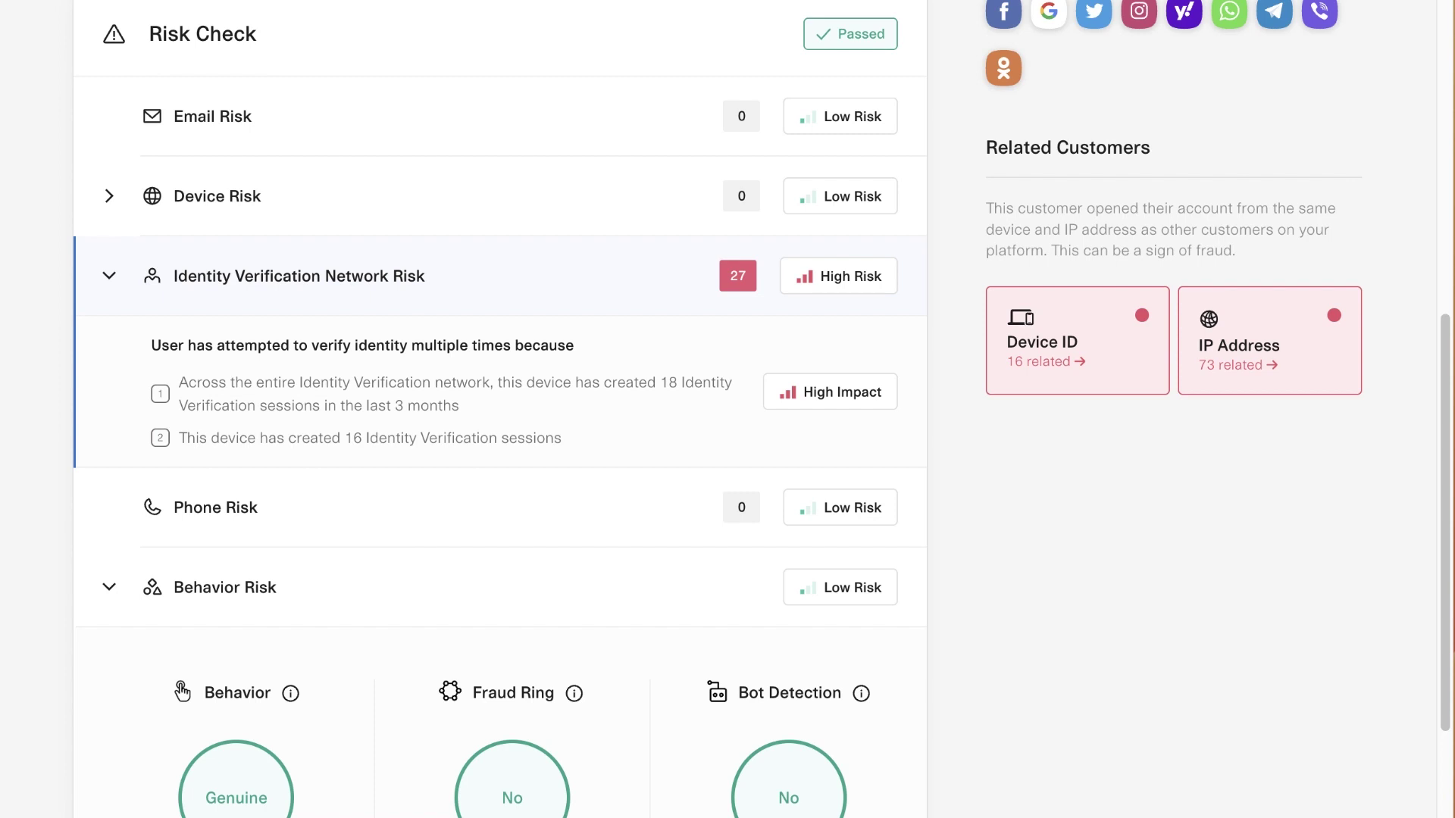
scroll(500, 409, down, 5)
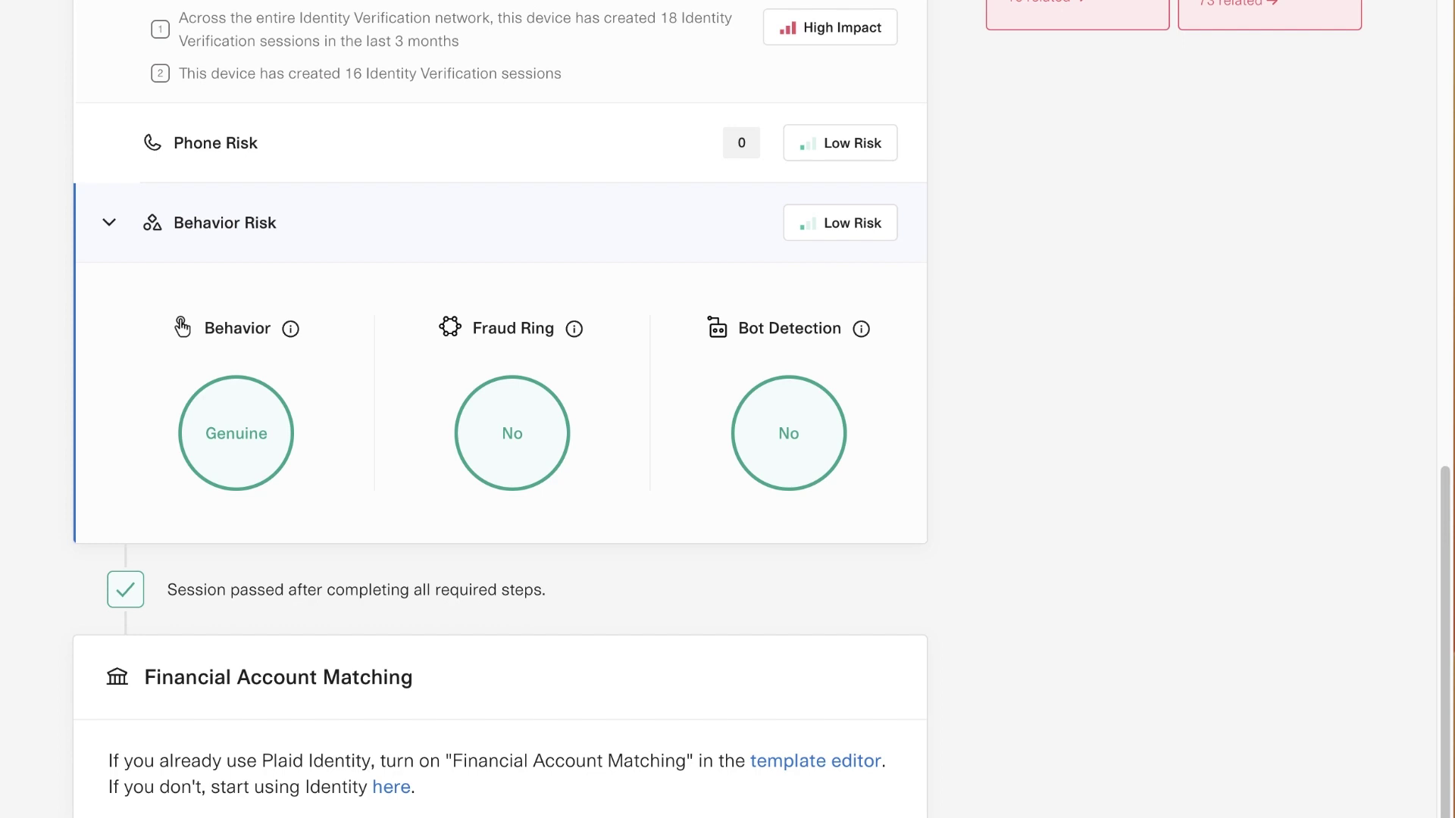
mouse_move(861, 328)
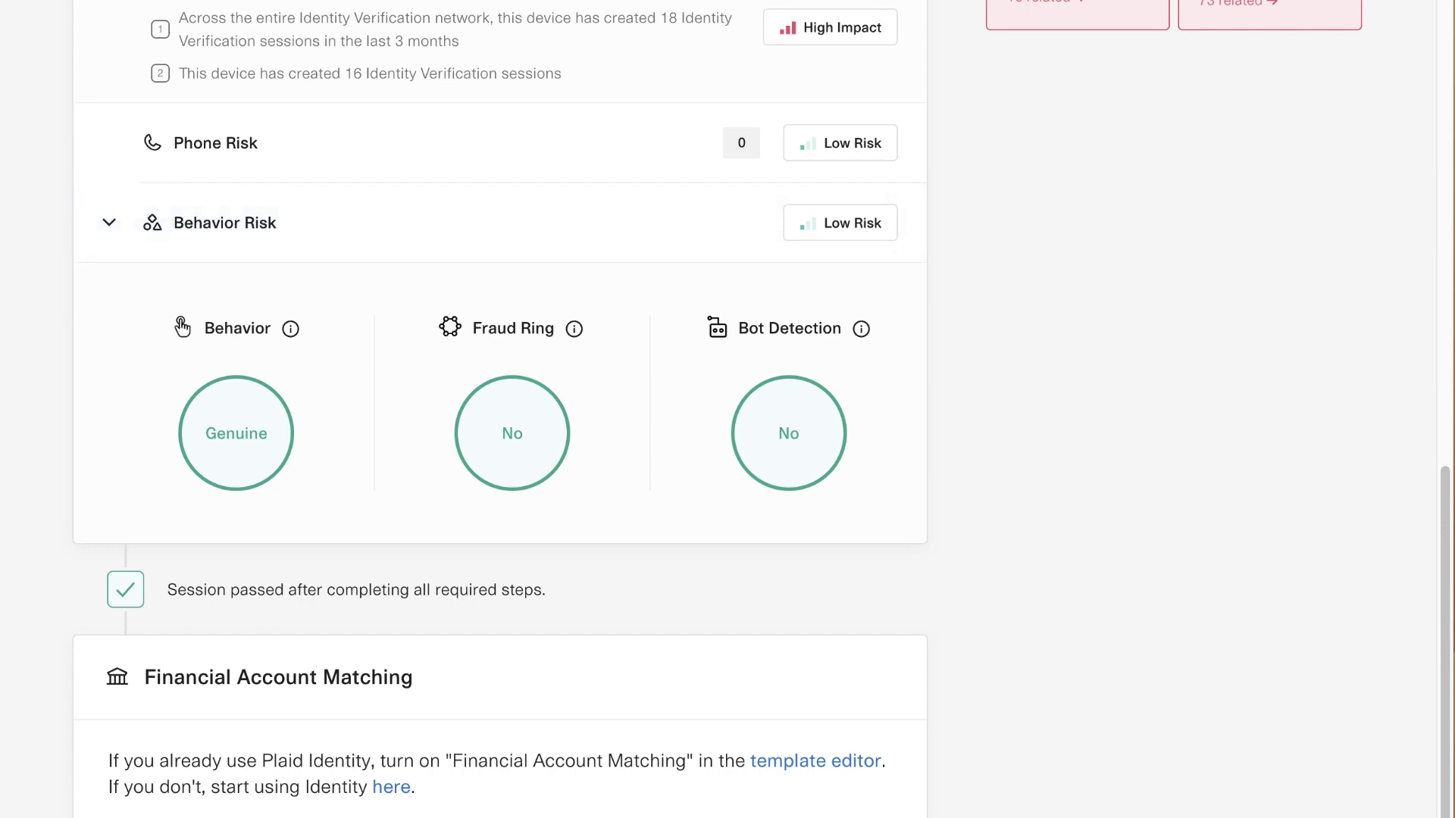
scroll(500, 409, up, 20)
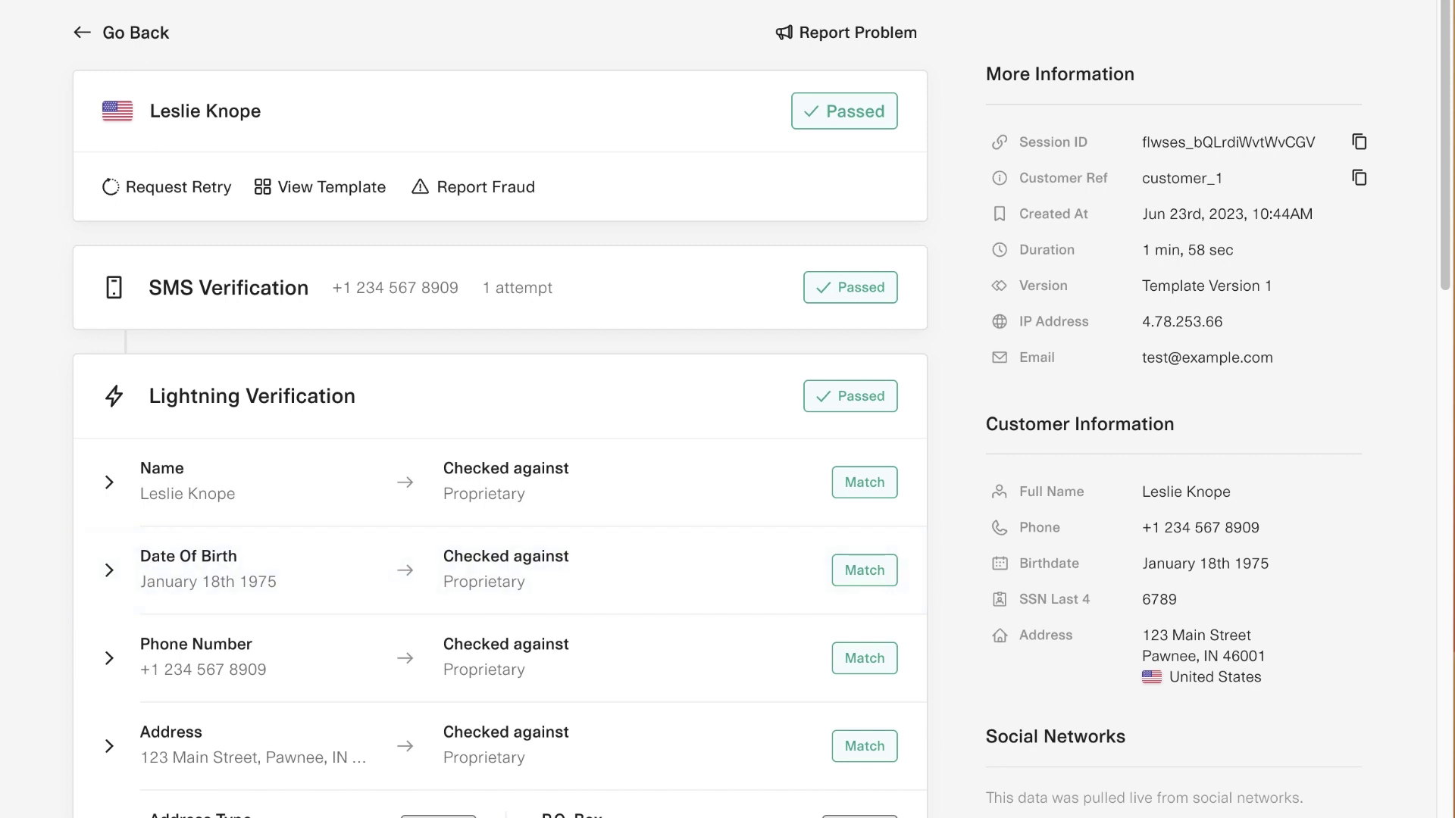
click(125, 31)
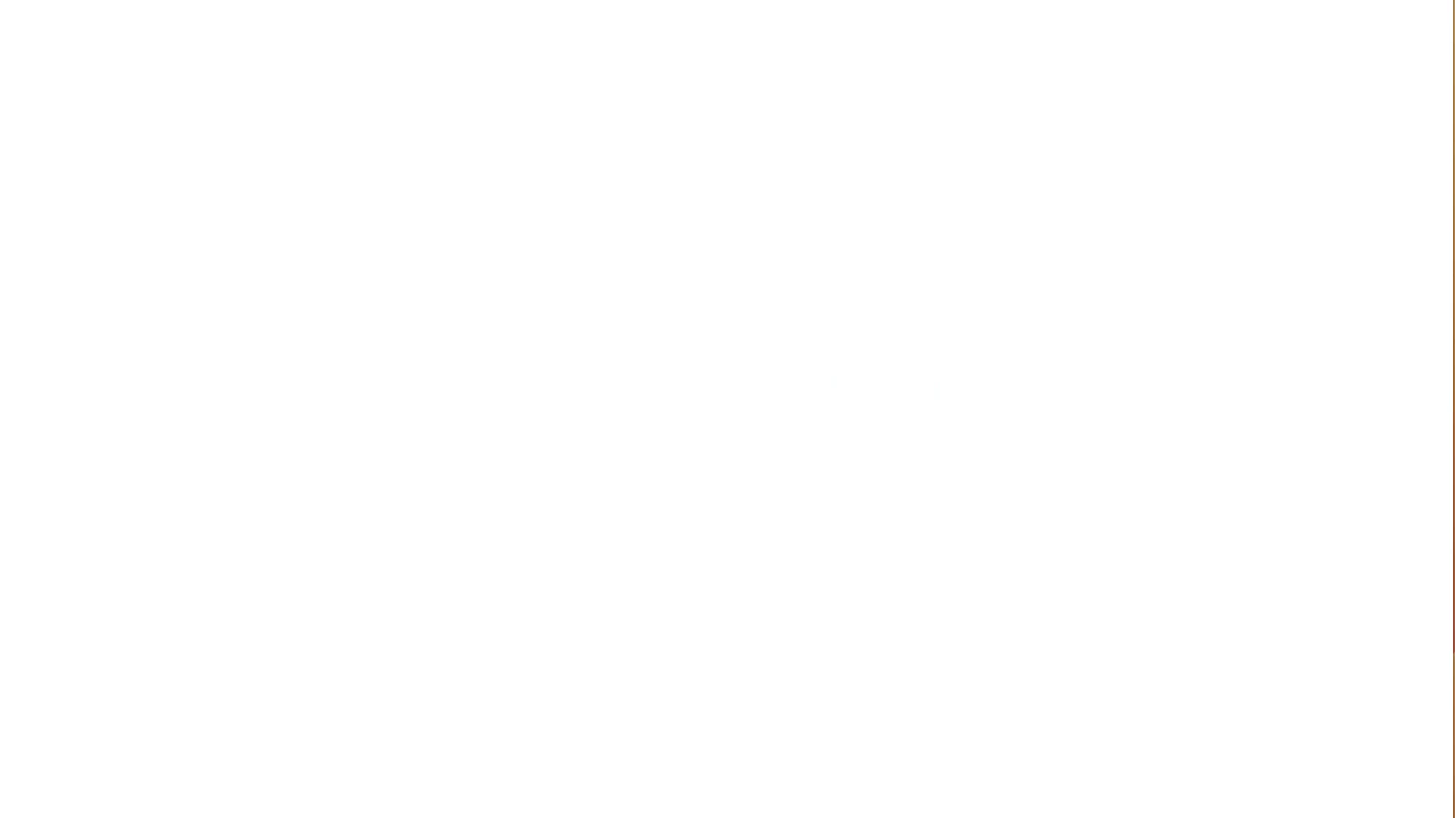
Step: Find idv-quickstart on github.com/plaid by searching 'identity' and copy its HTTPS clone URL
text(github.com/plaid)
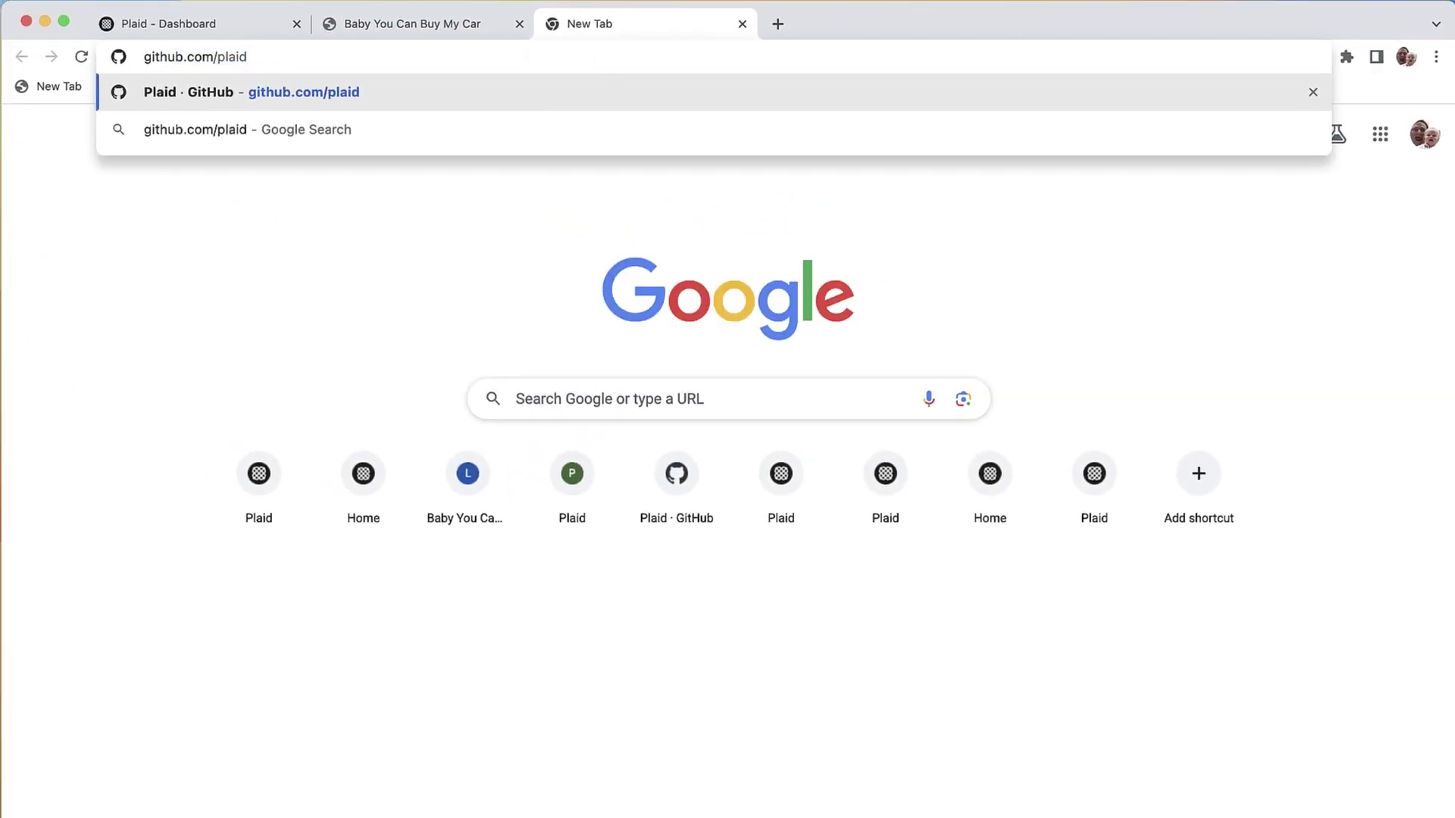
key(Return)
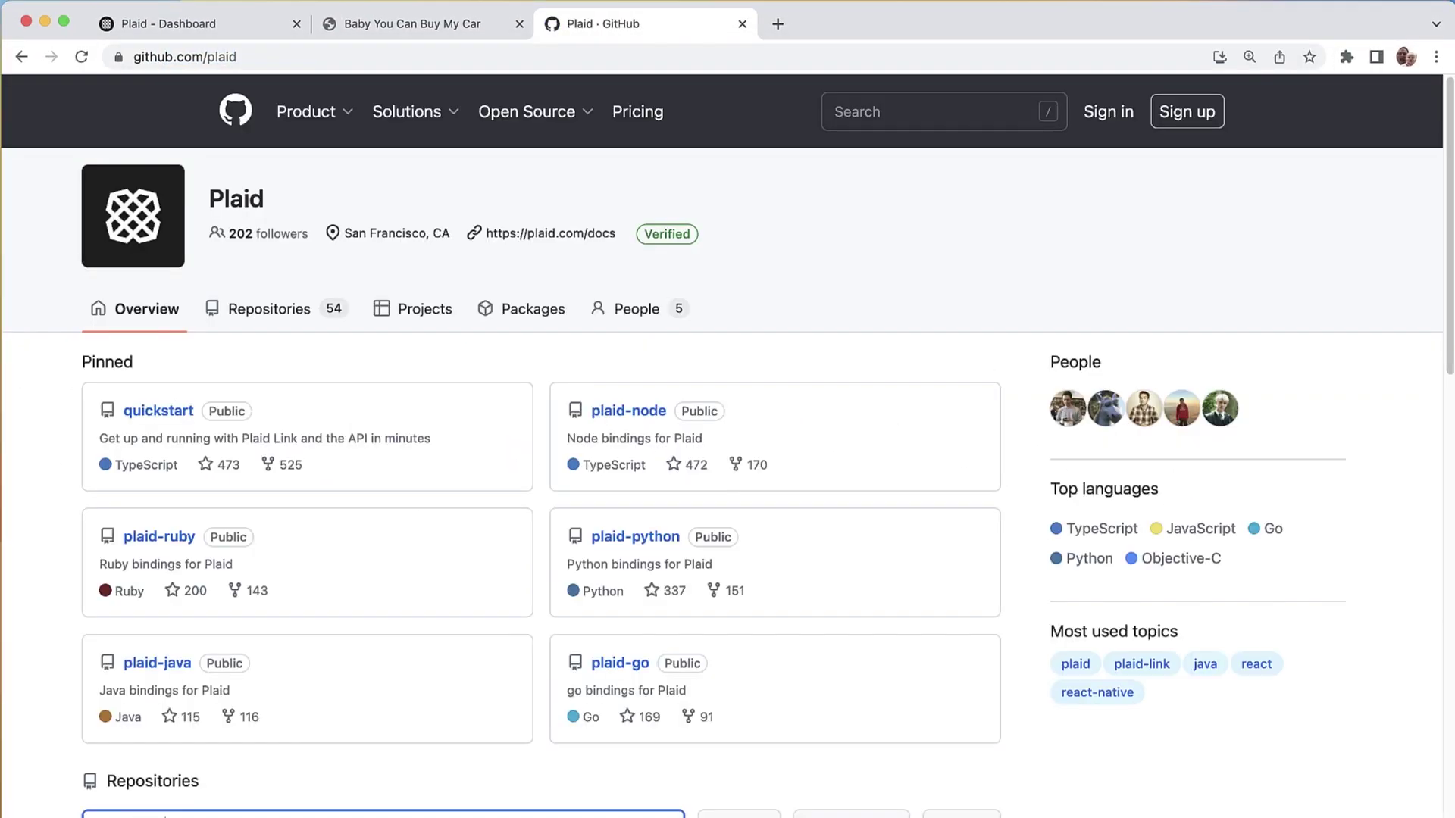
text(identity)
scroll(727, 447, down, 2)
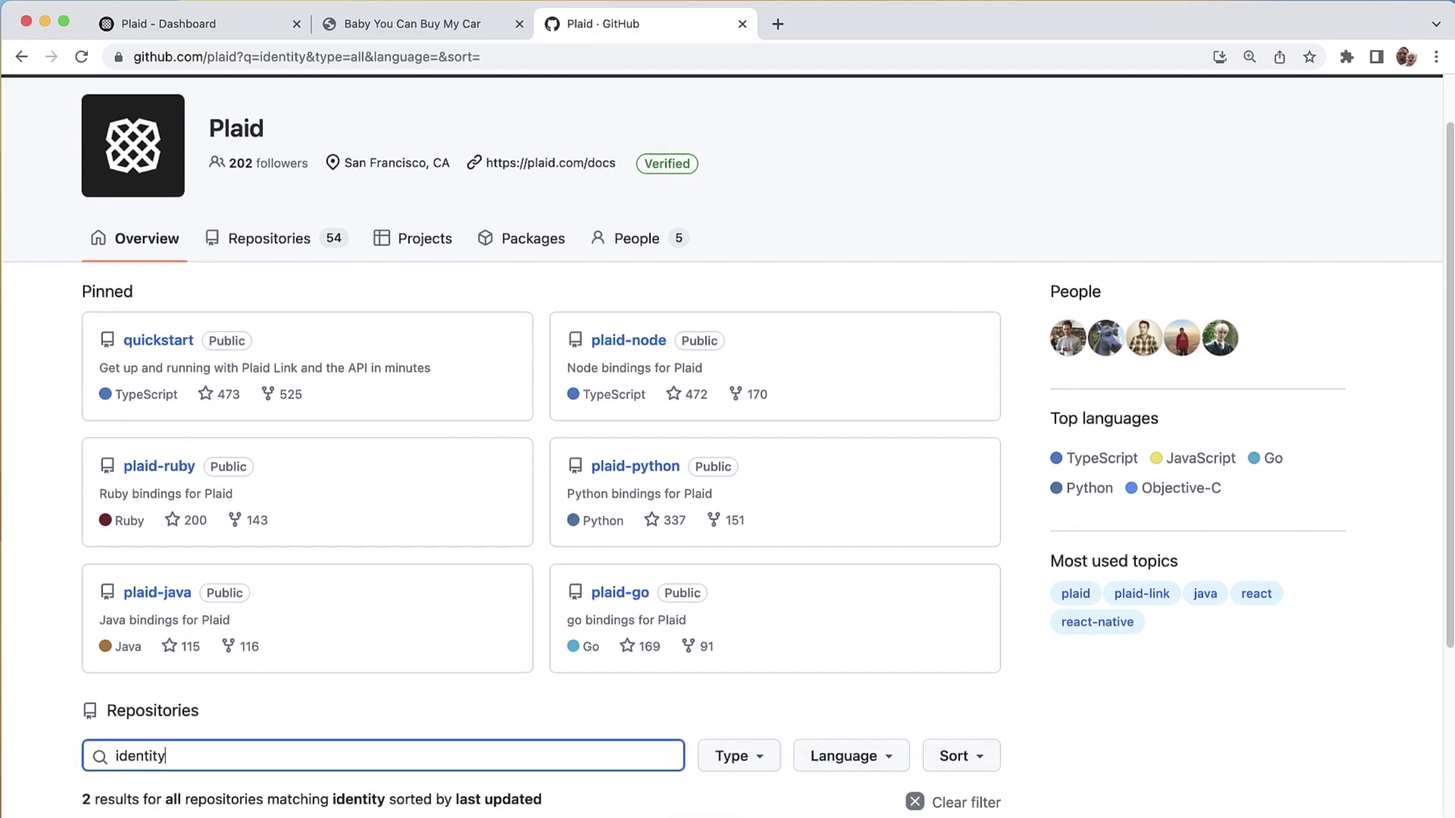
scroll(727, 447, down, 3)
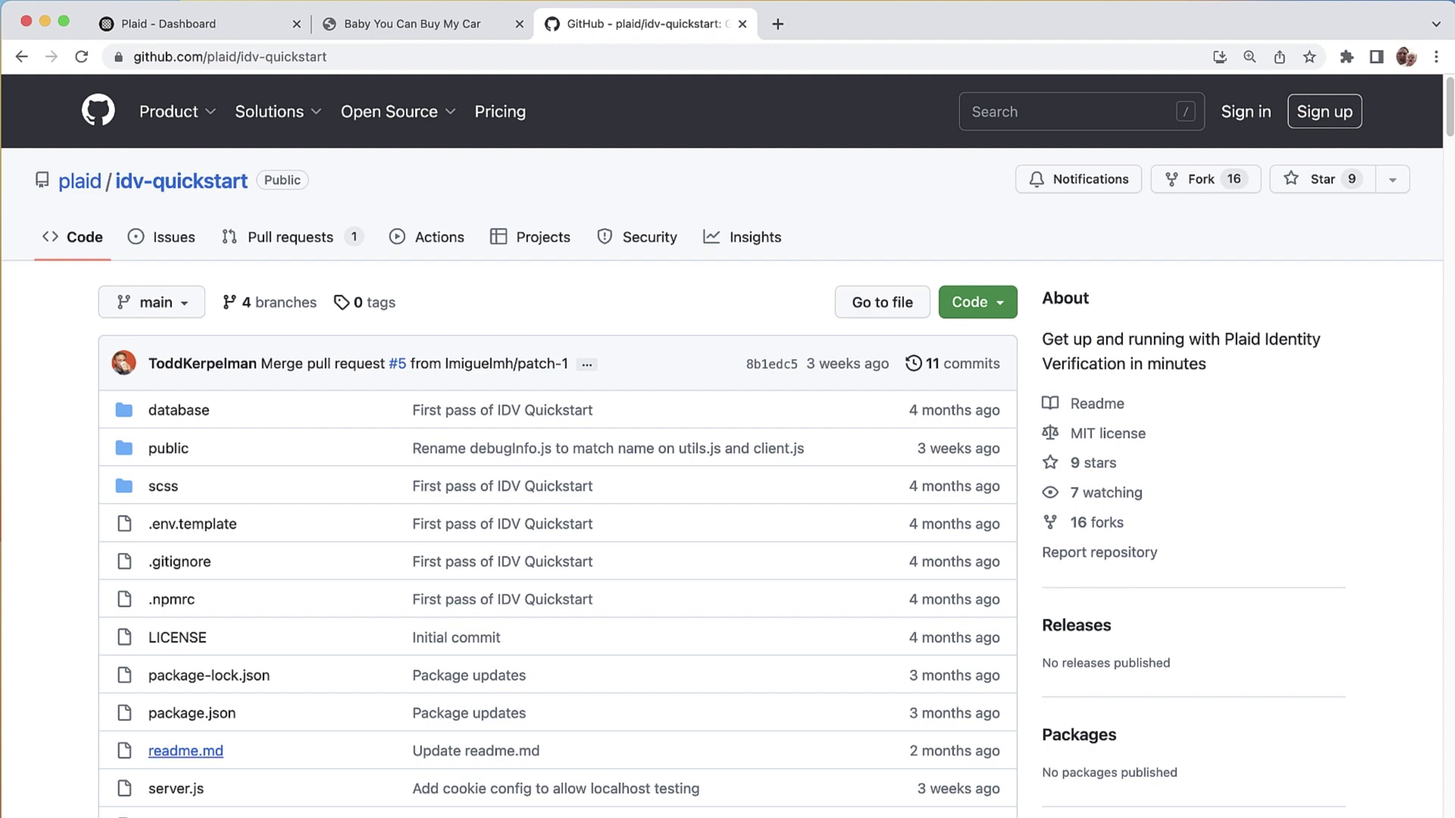
click(977, 301)
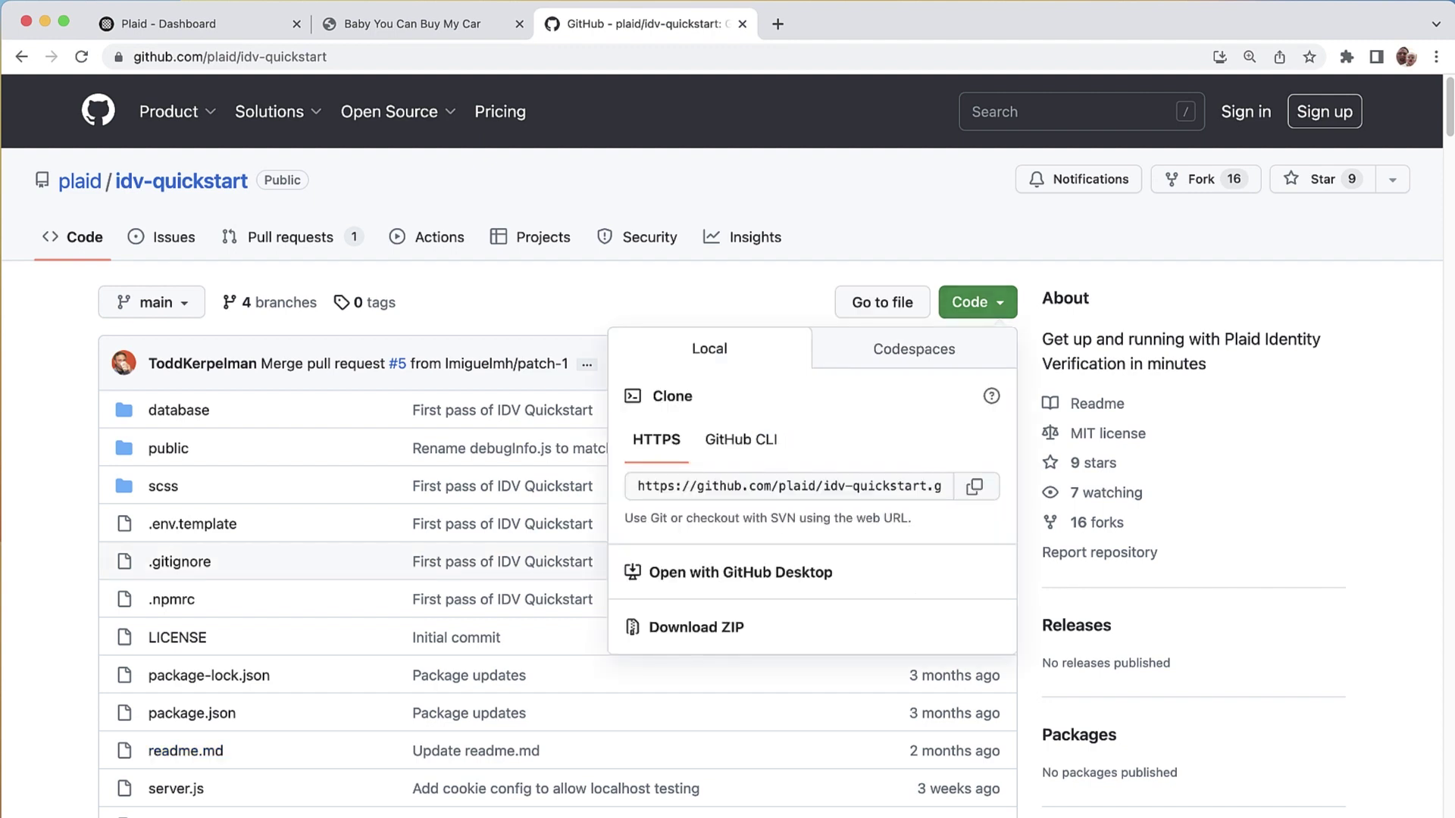
click(974, 486)
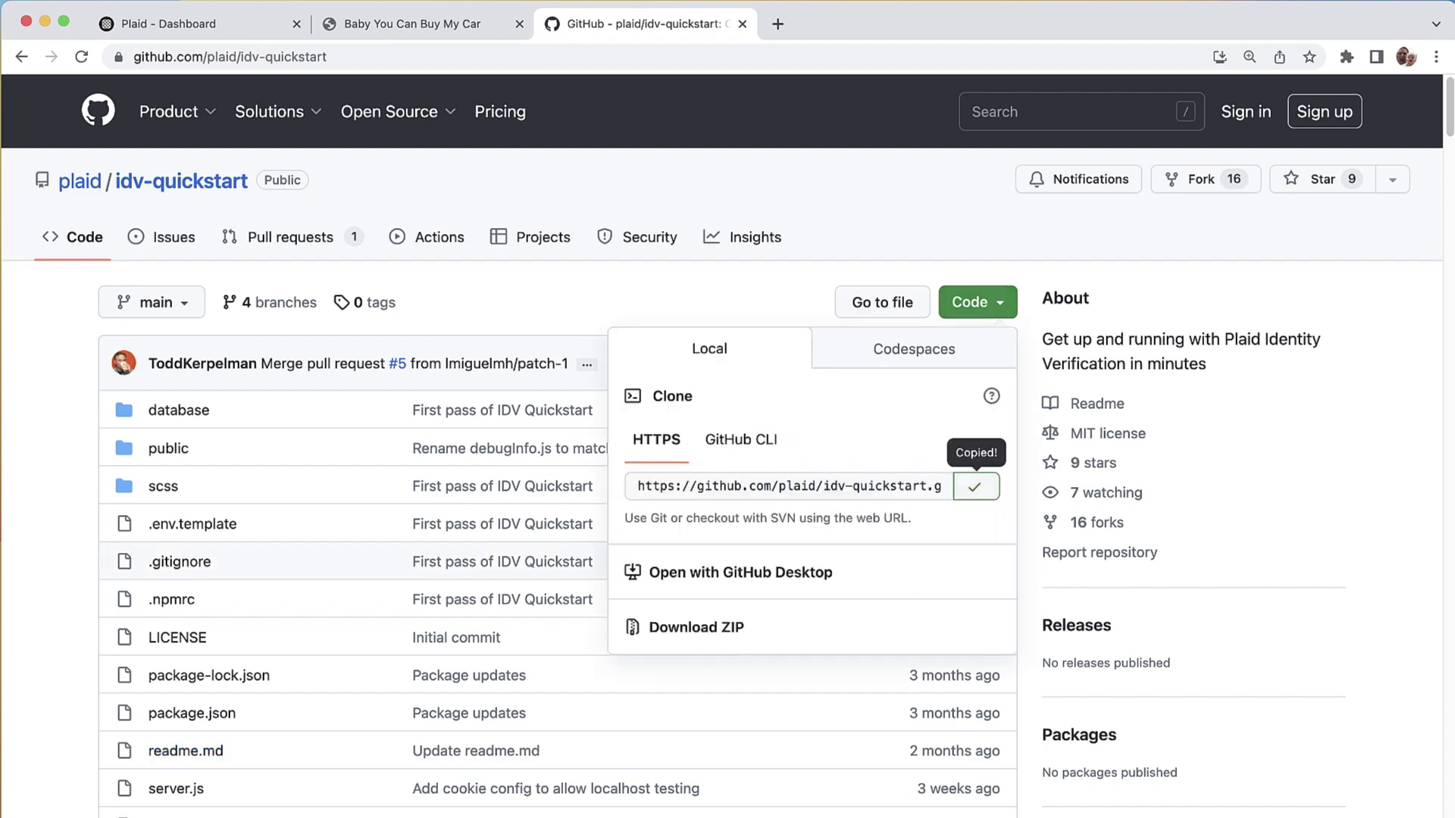
Step: Clone the copied repository into idv-car-video inside the Develop folder
key(super+Tab)
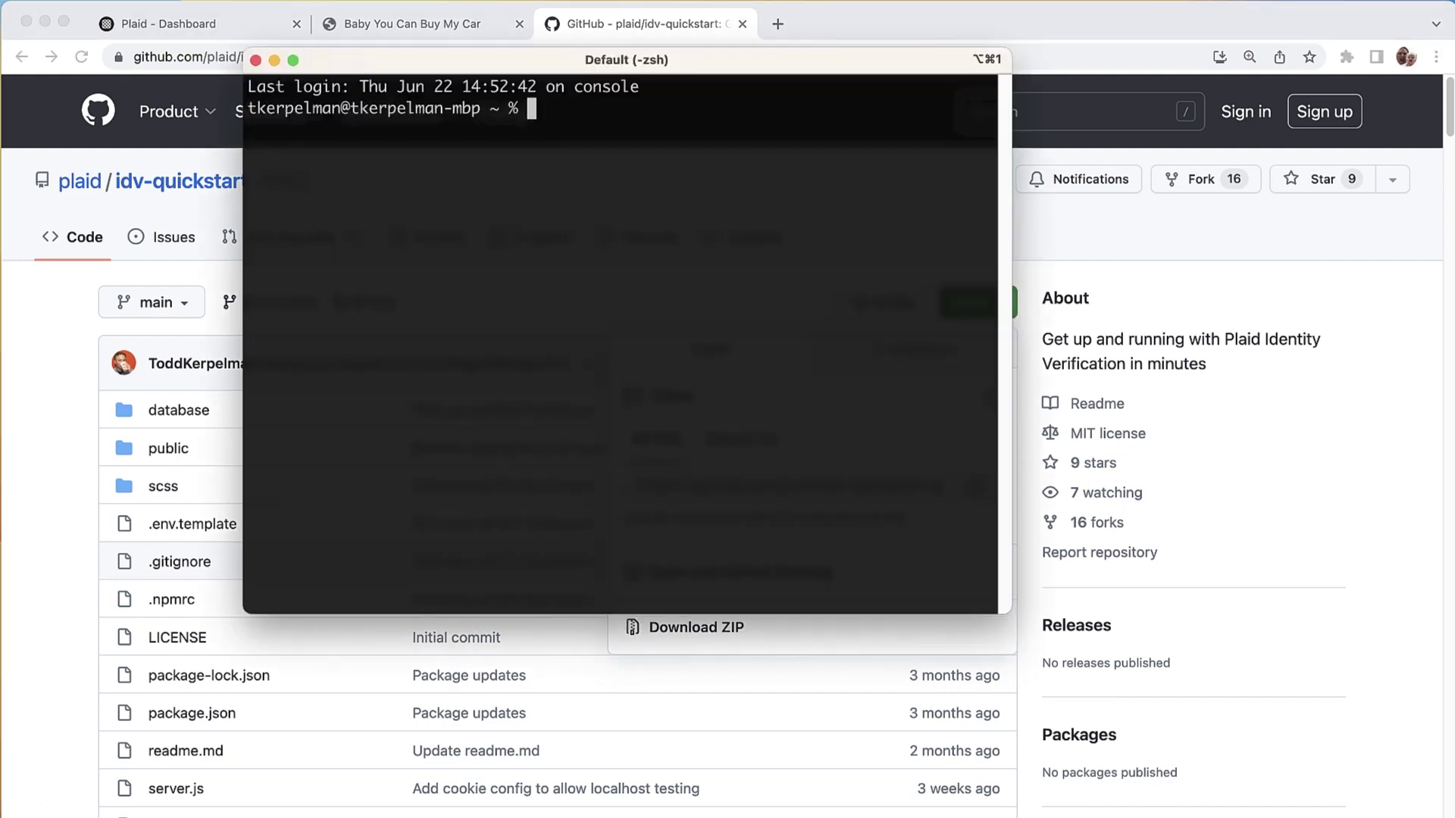
text(cd Develop)
key(Return)
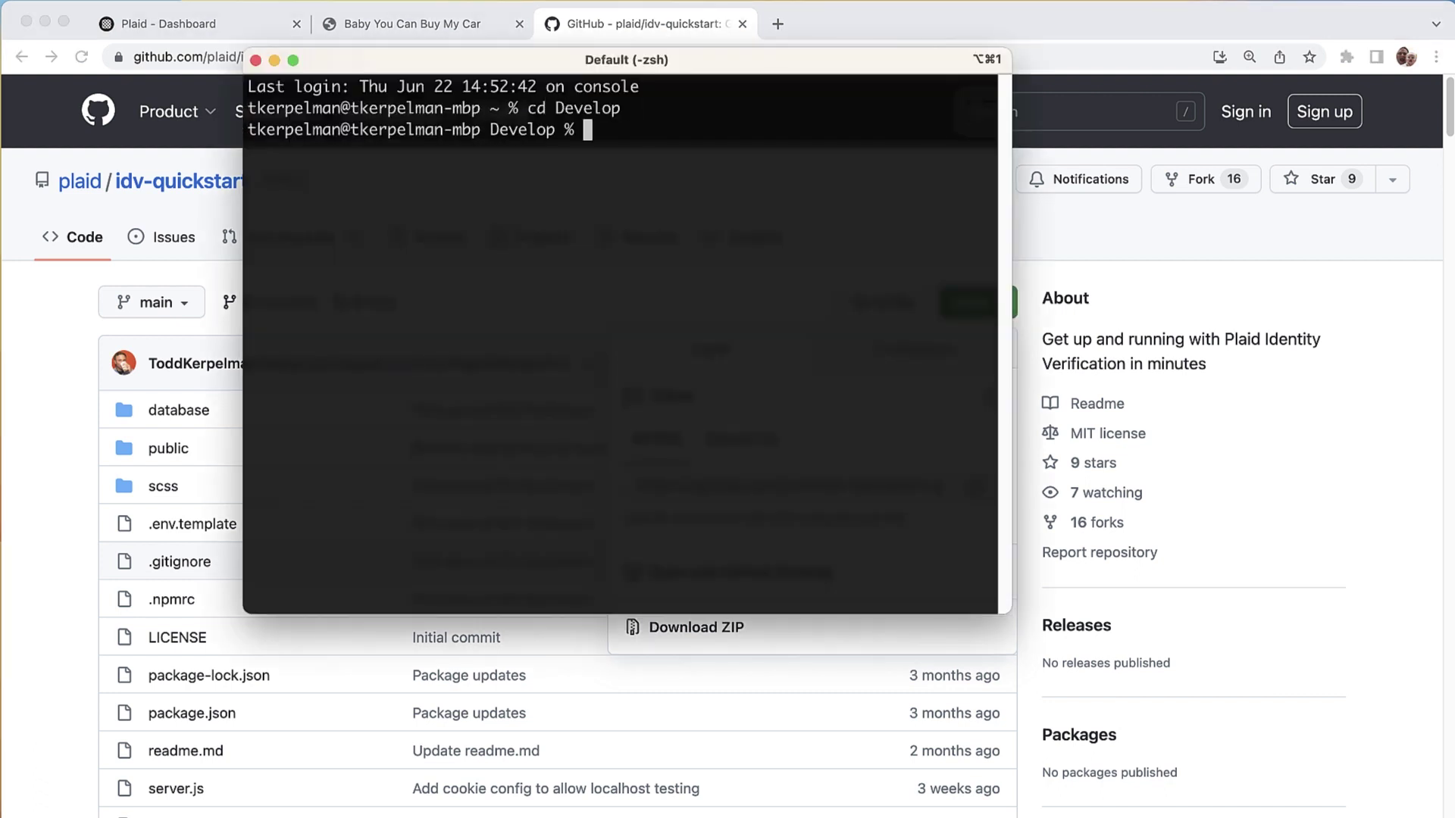
text(git clone)
key(super+v)
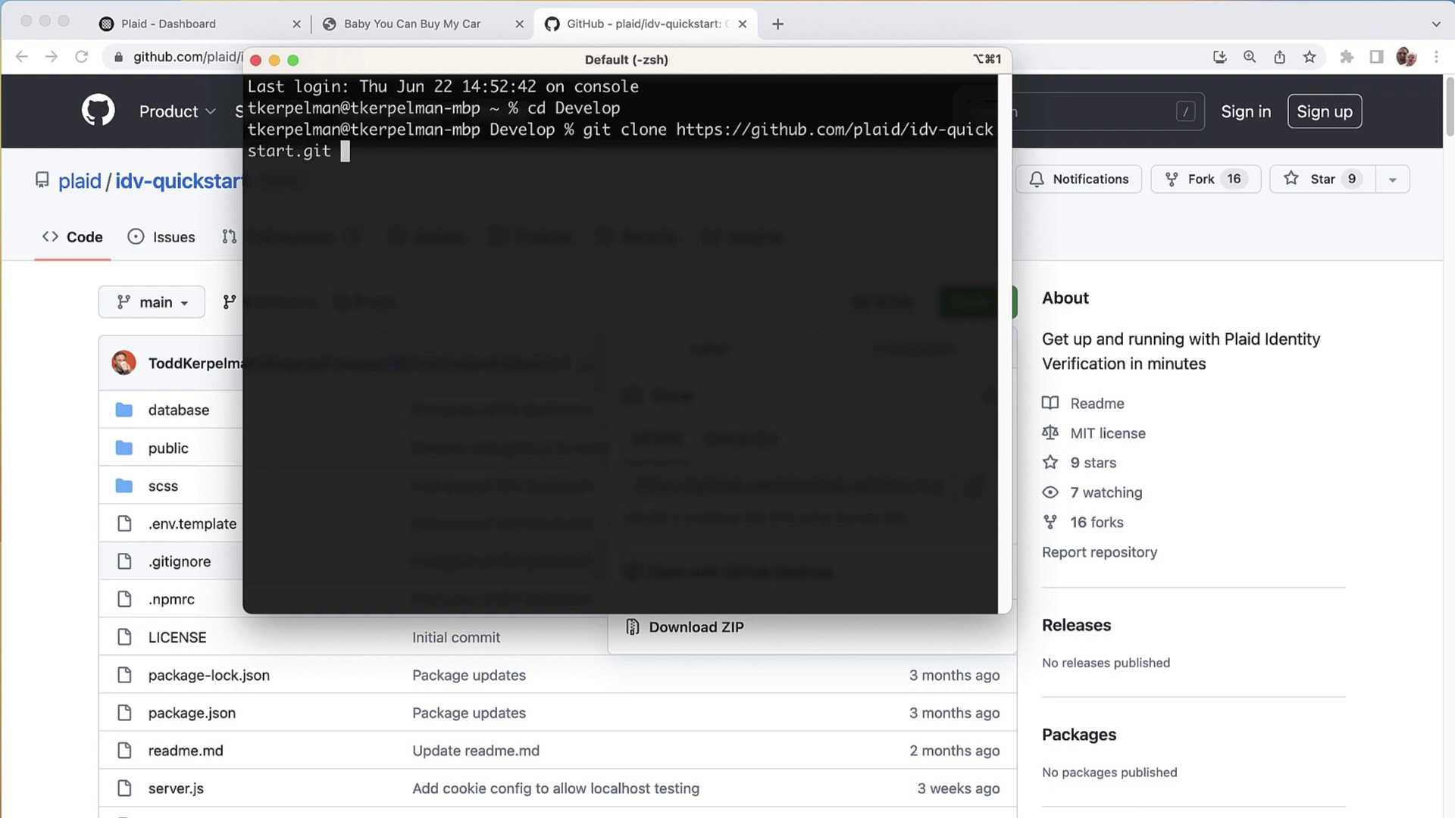
text(idv-car-video)
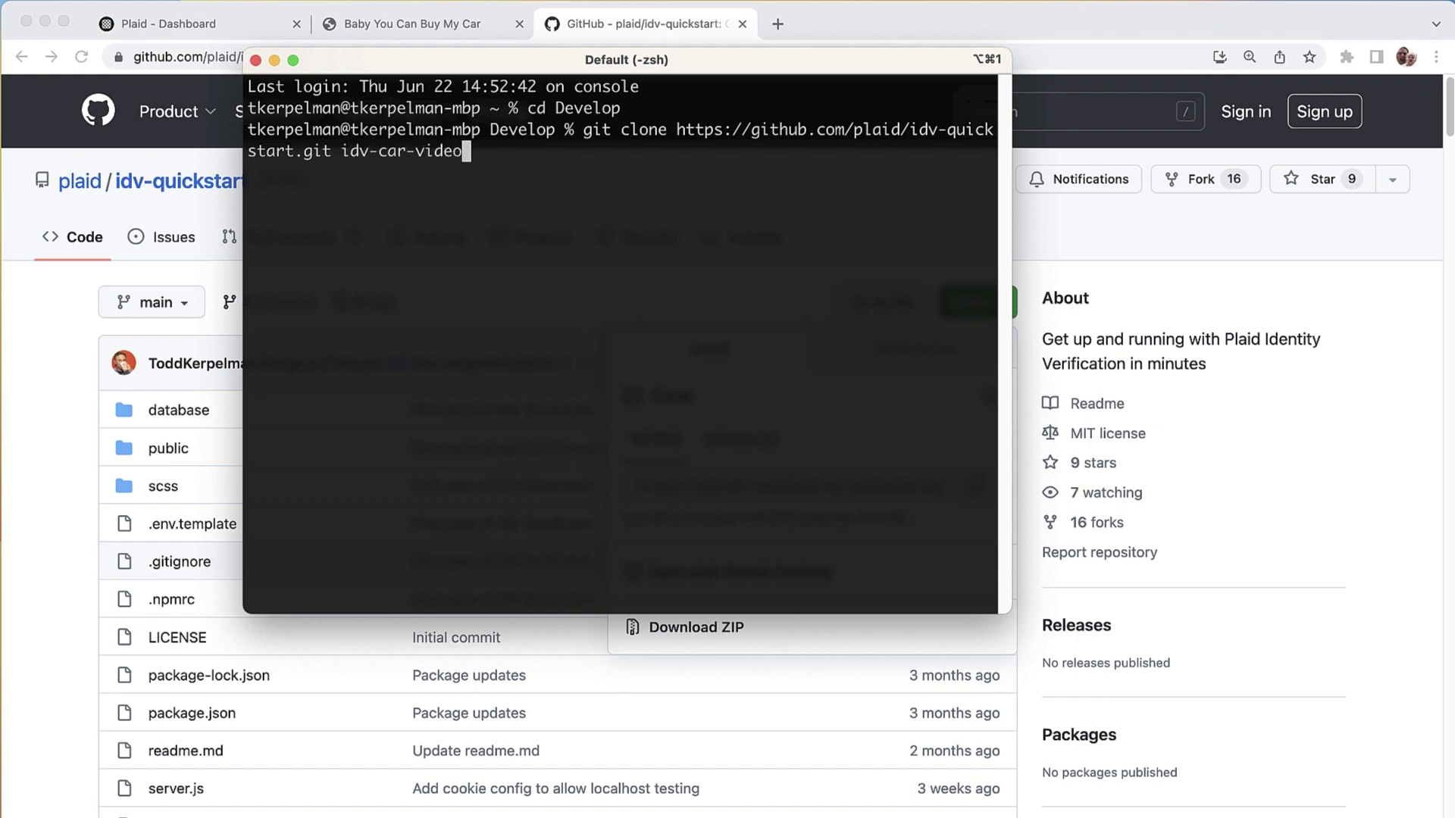
key(Return)
Step: In idv-car-video, list the files, run npm i, and open it with 'code .'
text(c)
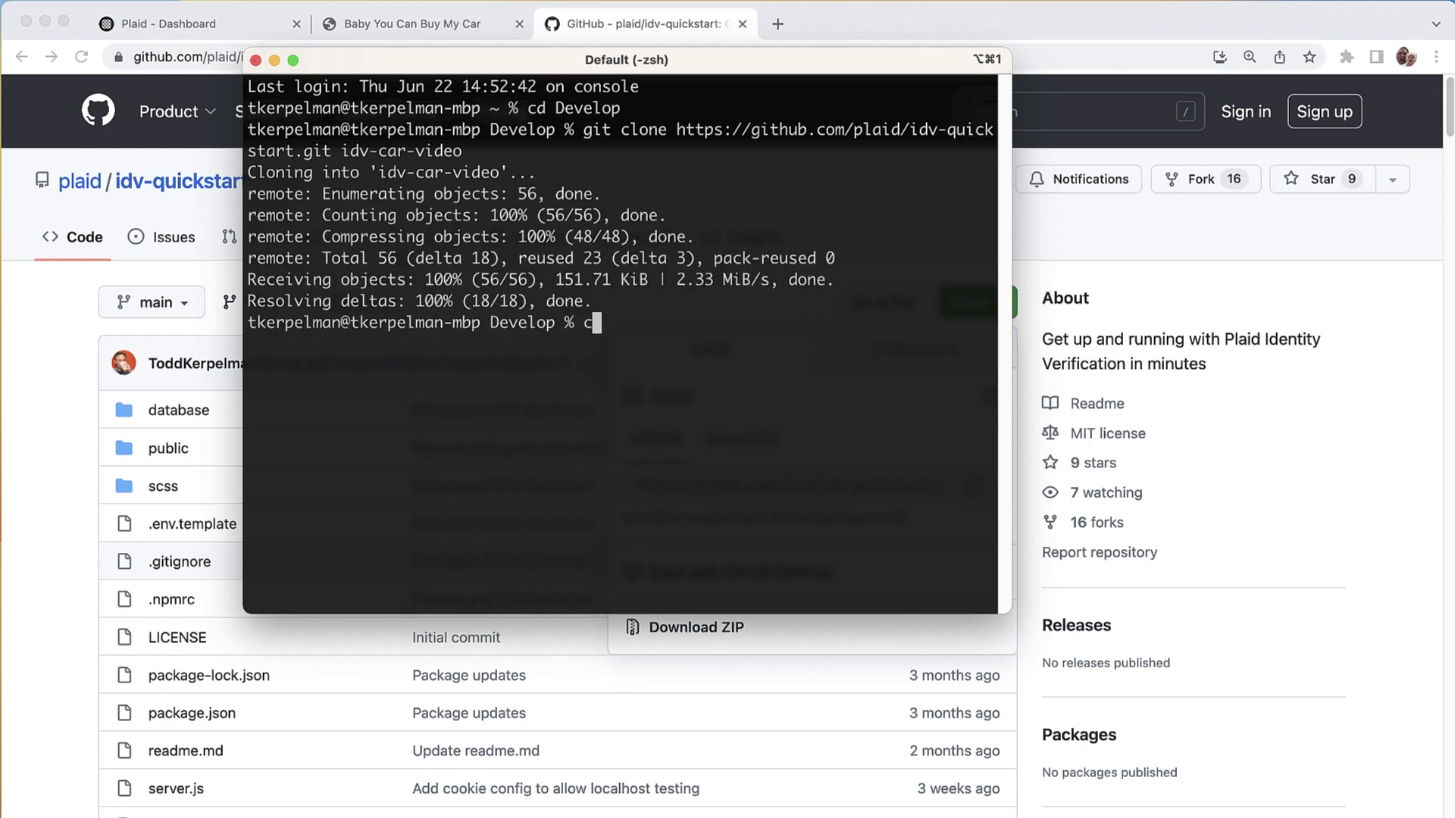
text(d idv-car-video)
key(Return)
text(ls)
key(Return)
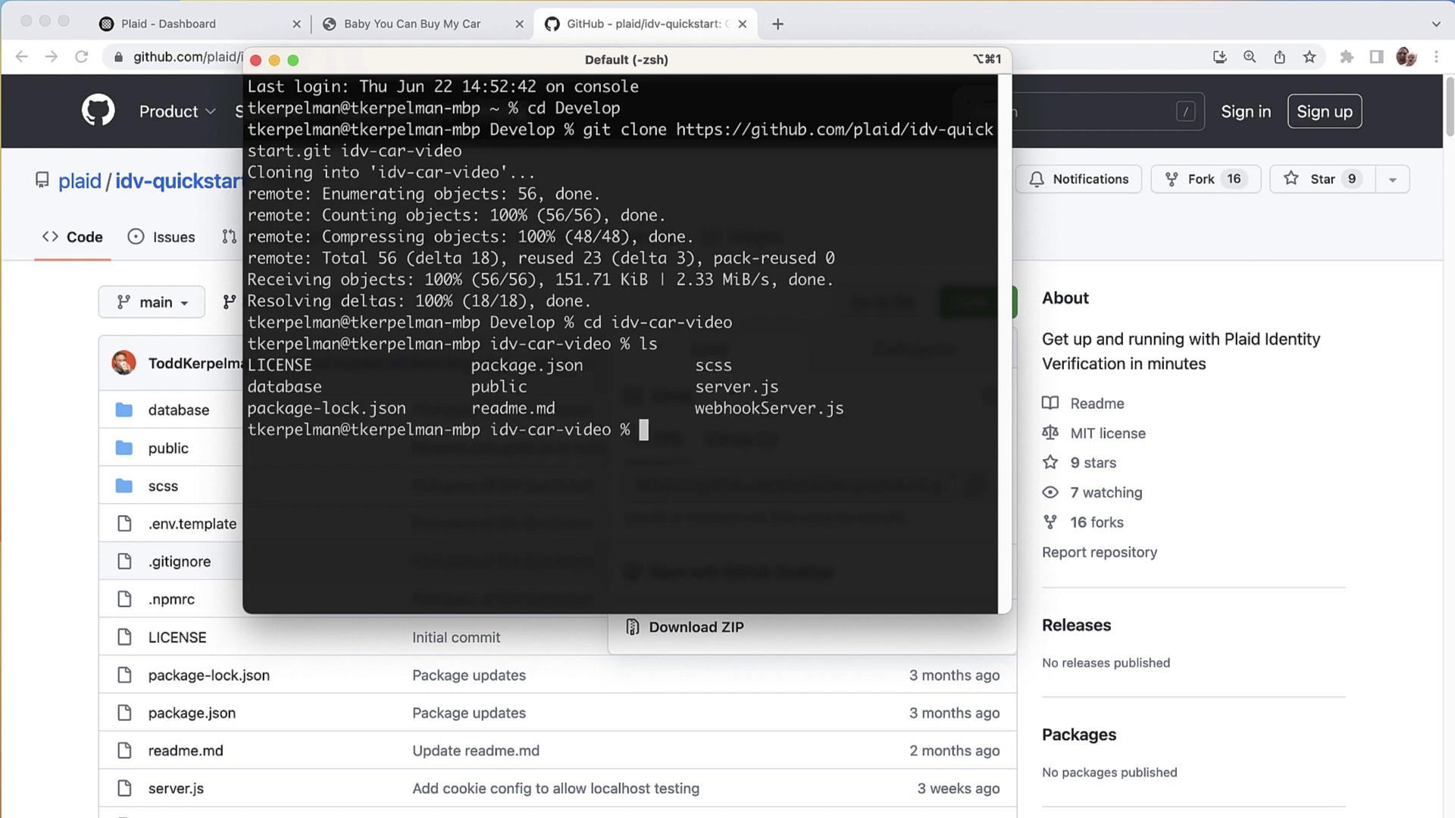
text(npm i)
key(Return)
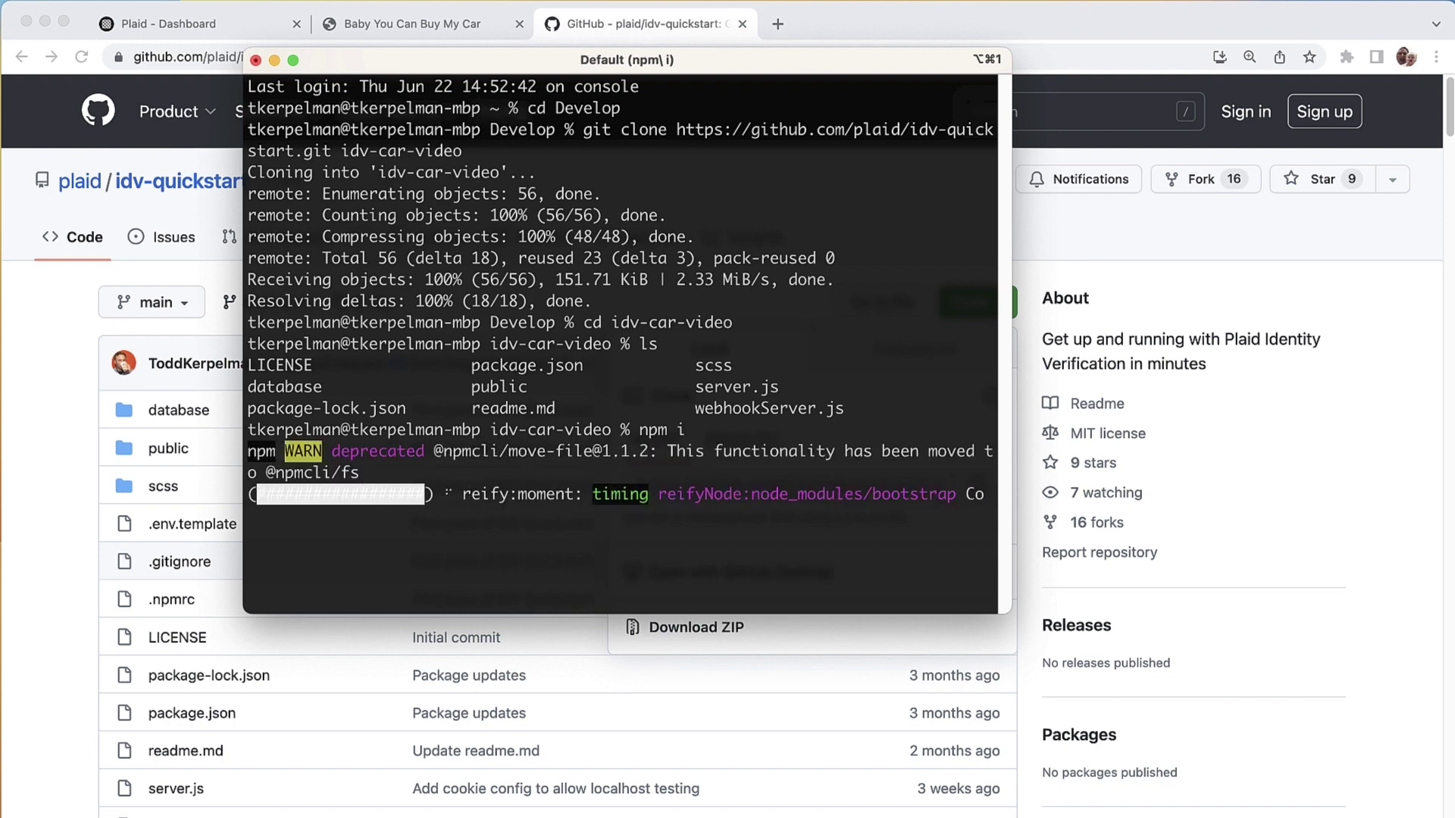
text(code .)
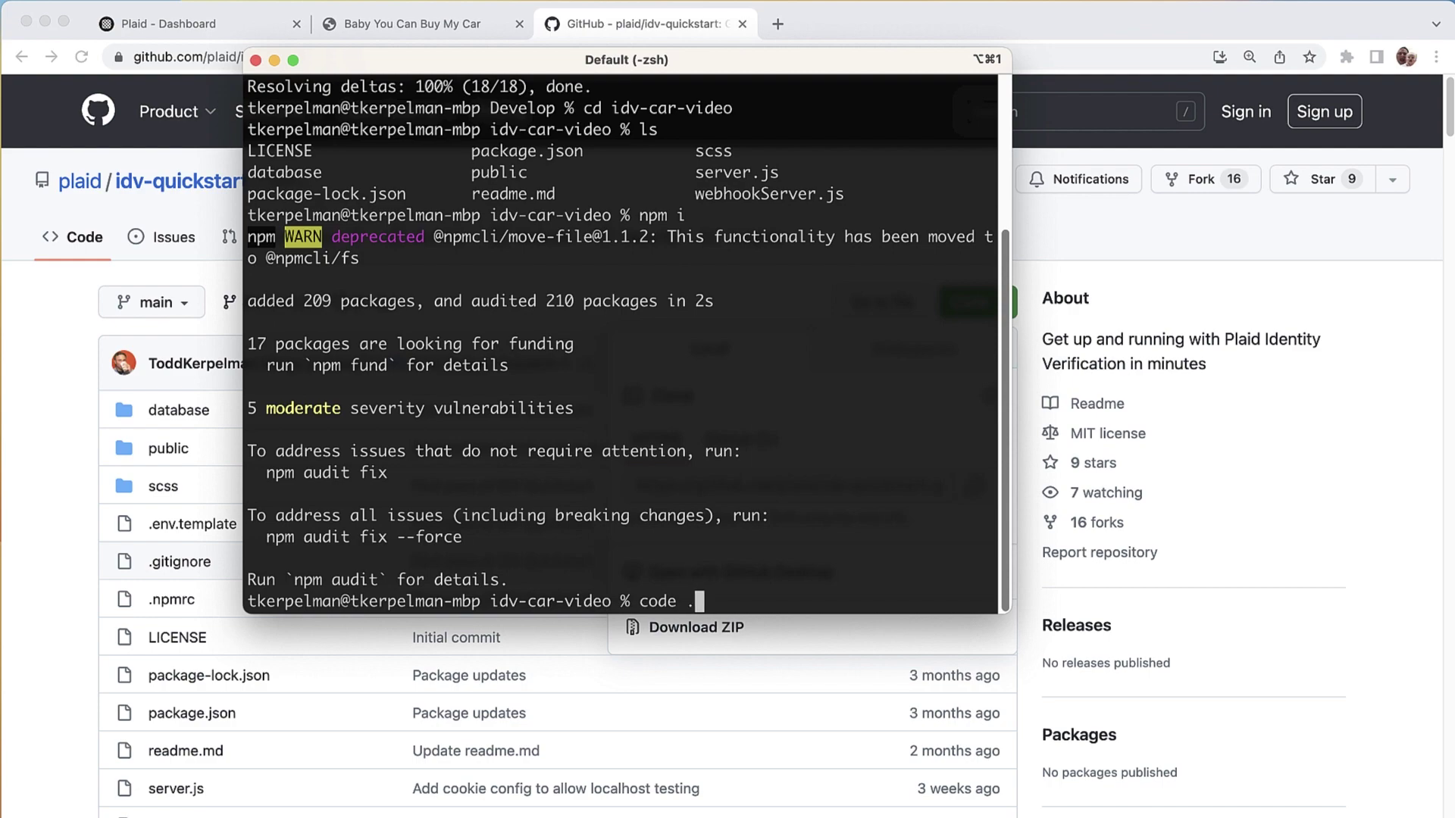
key(Return)
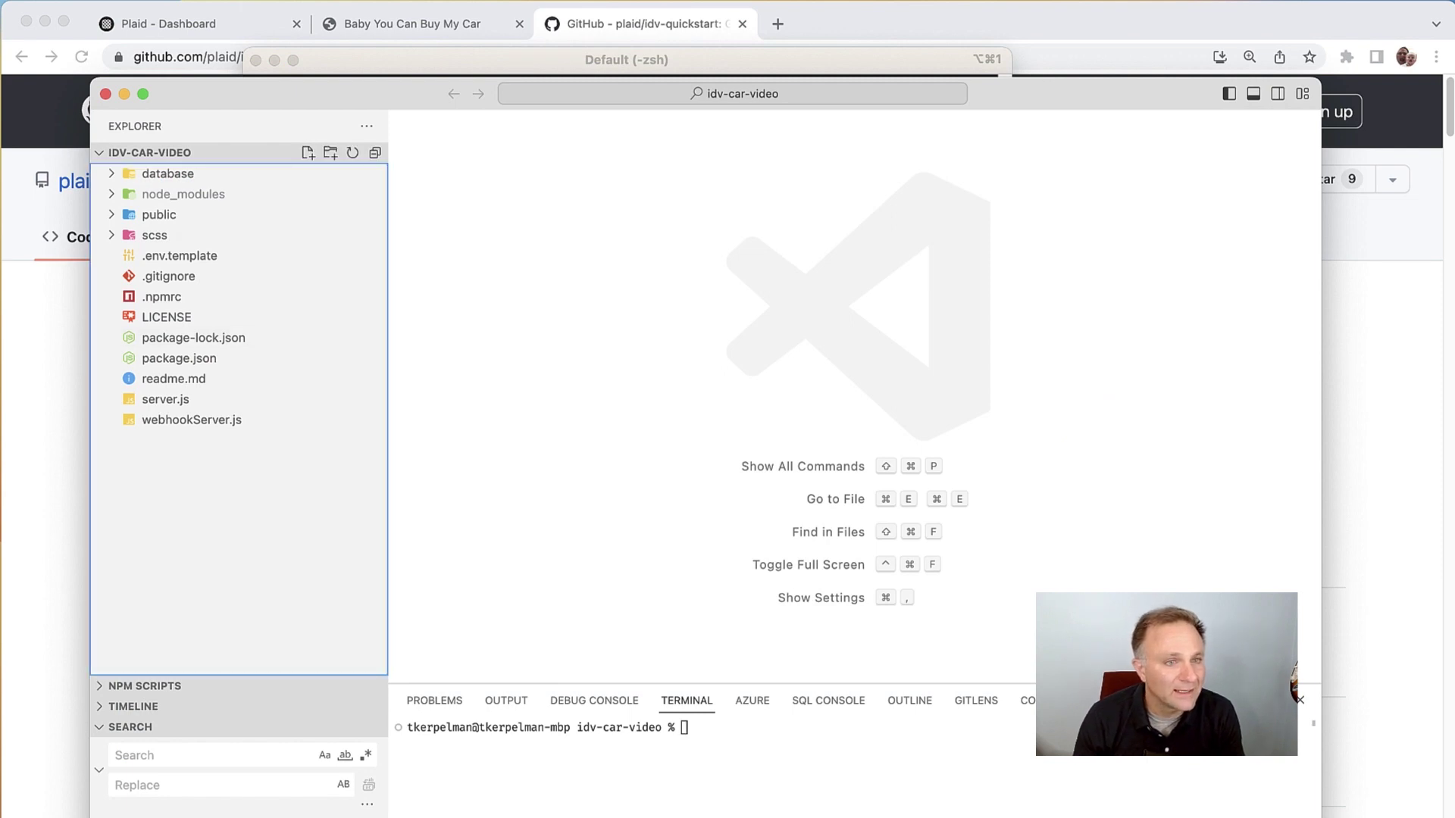
Step: Duplicate .env.template and rename the copy to .env
click(180, 255)
key(super+c)
key(super+v)
key(Return)
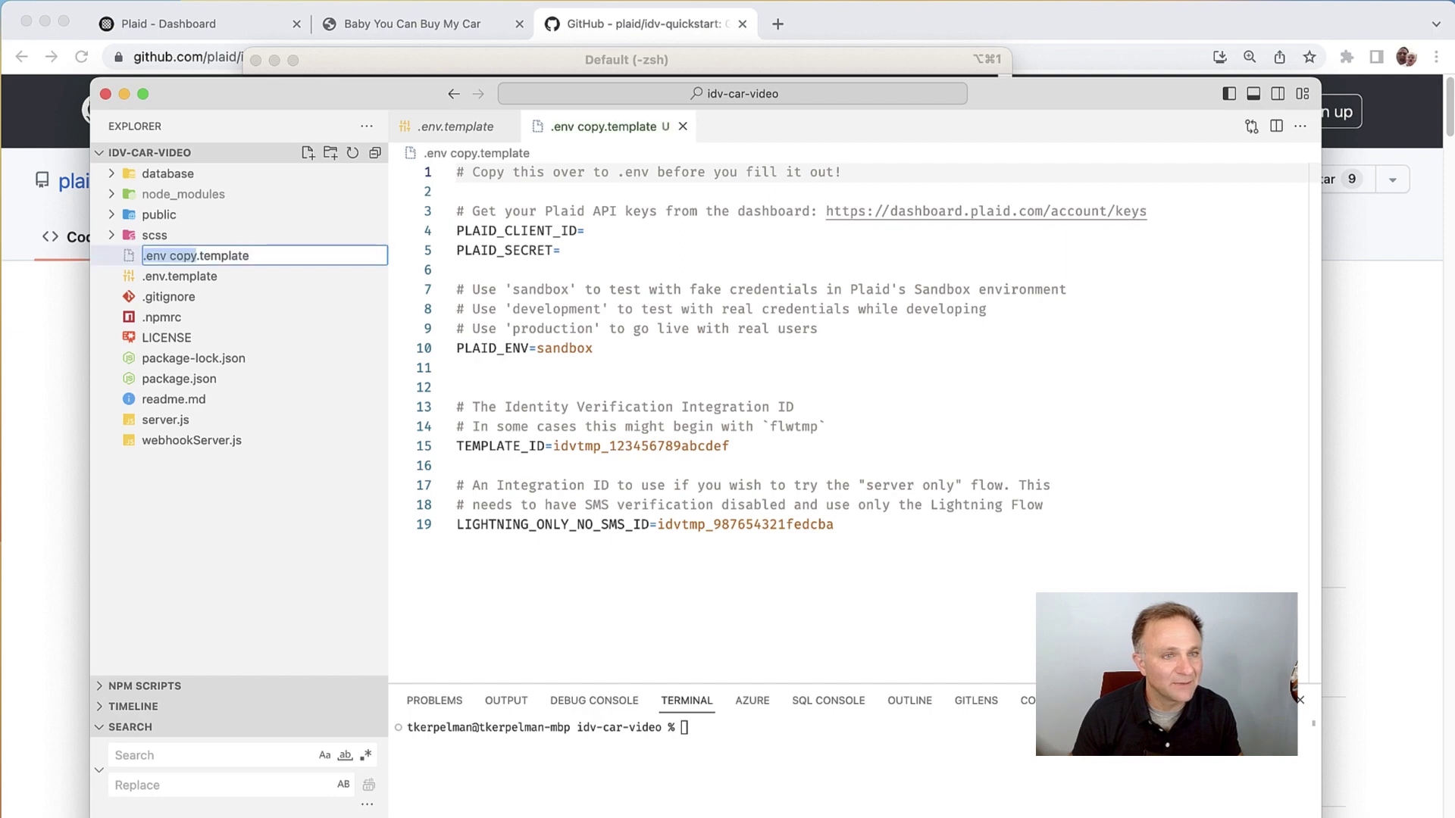
key(F2)
key(shift+alt+Left)
key(shift+Left)
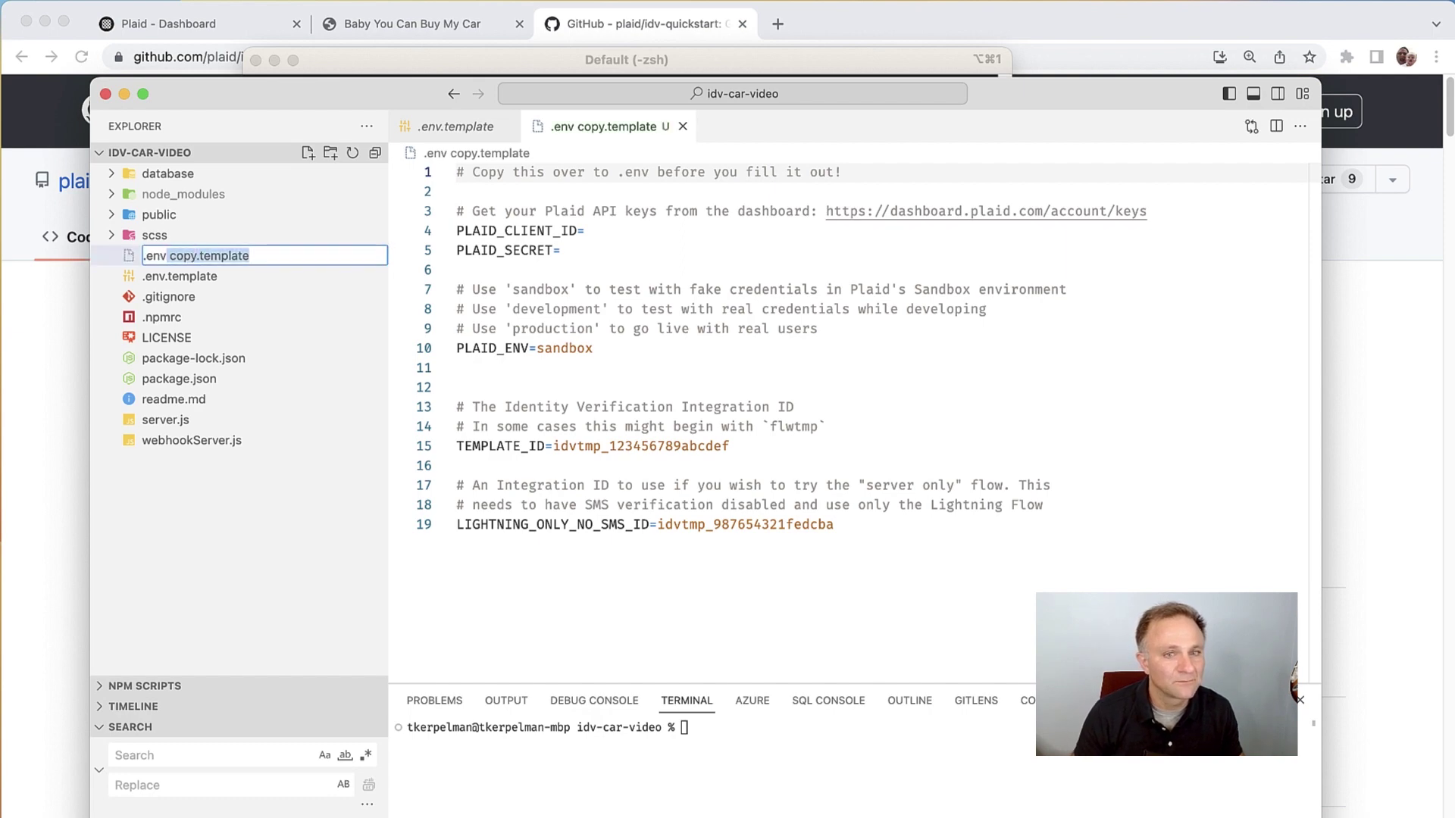
key(BackSpace)
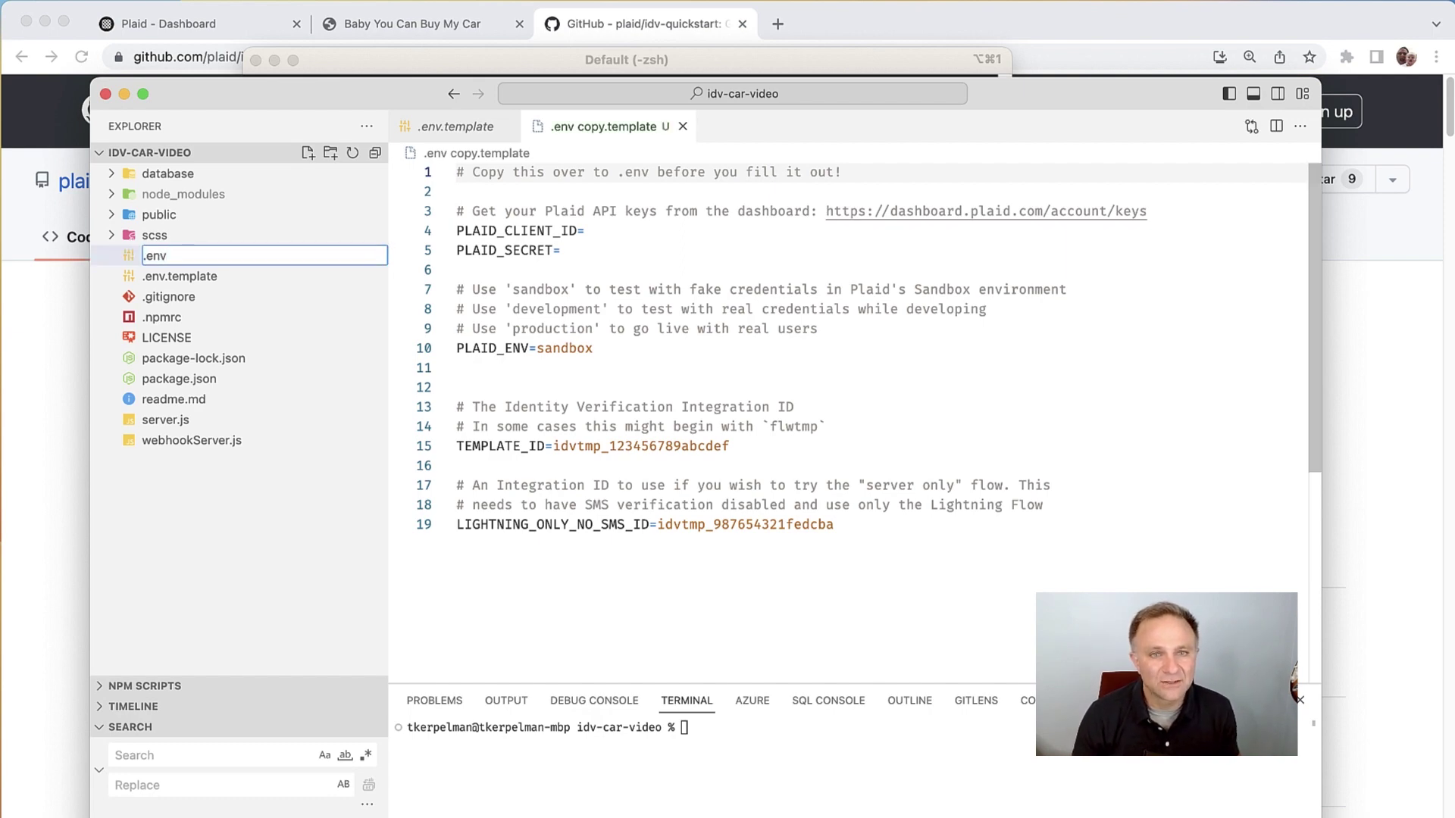
key(Return)
Step: Paste the client_id from Plaid's Developers > Keys page after PLAID_CLIENT_ID=
click(585, 231)
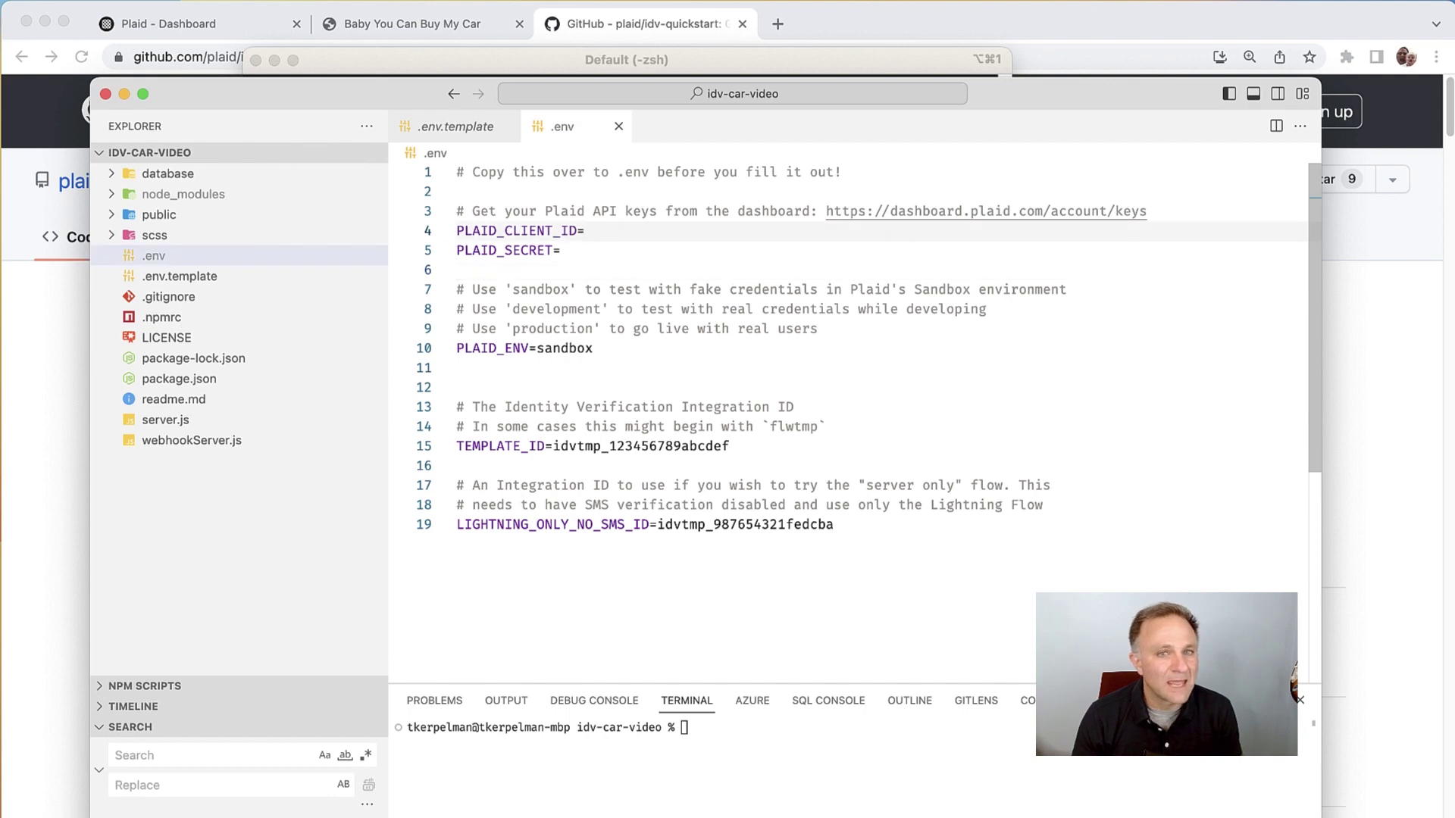
key(super+Tab)
key(super+1)
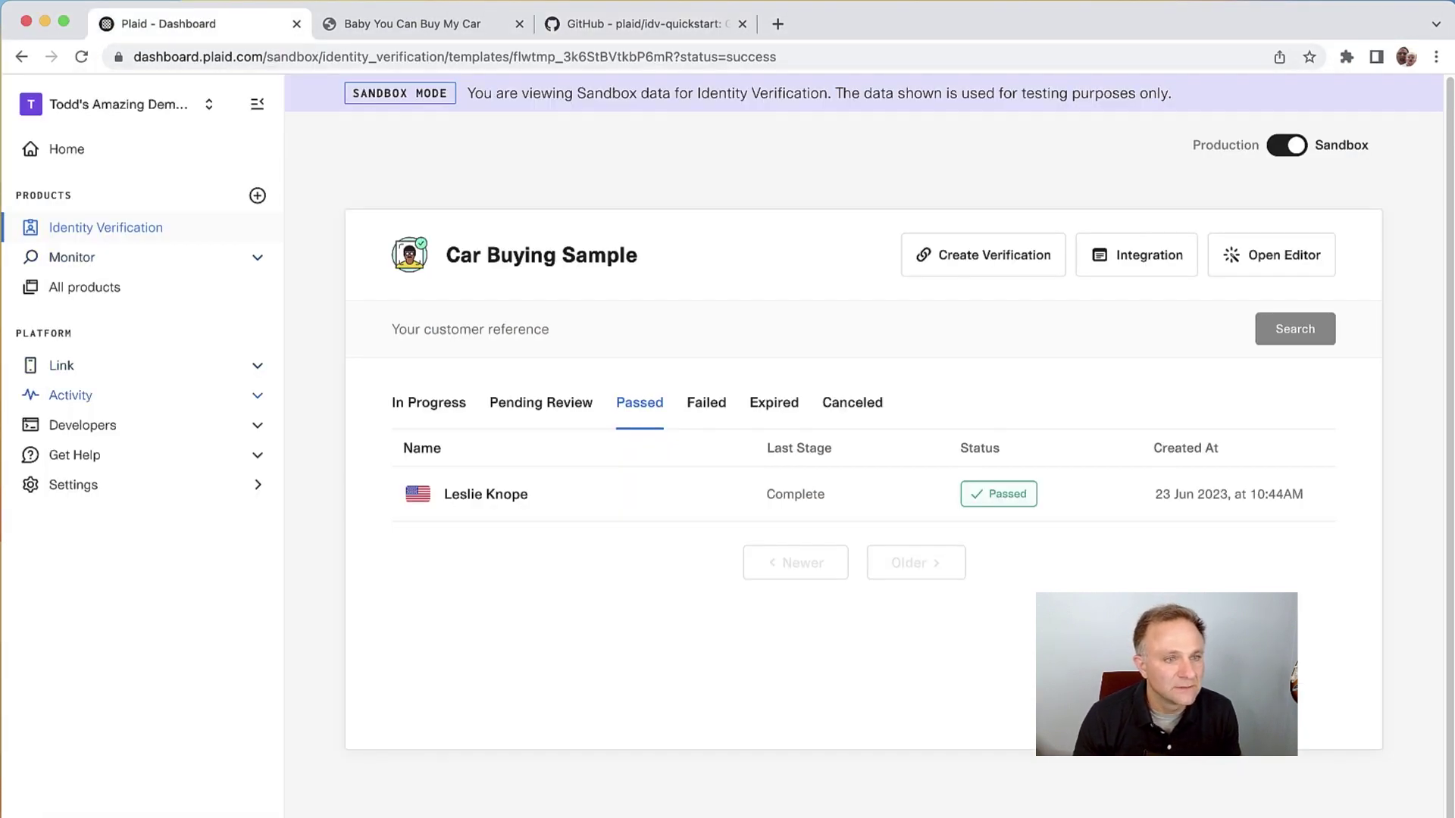
click(82, 425)
click(71, 485)
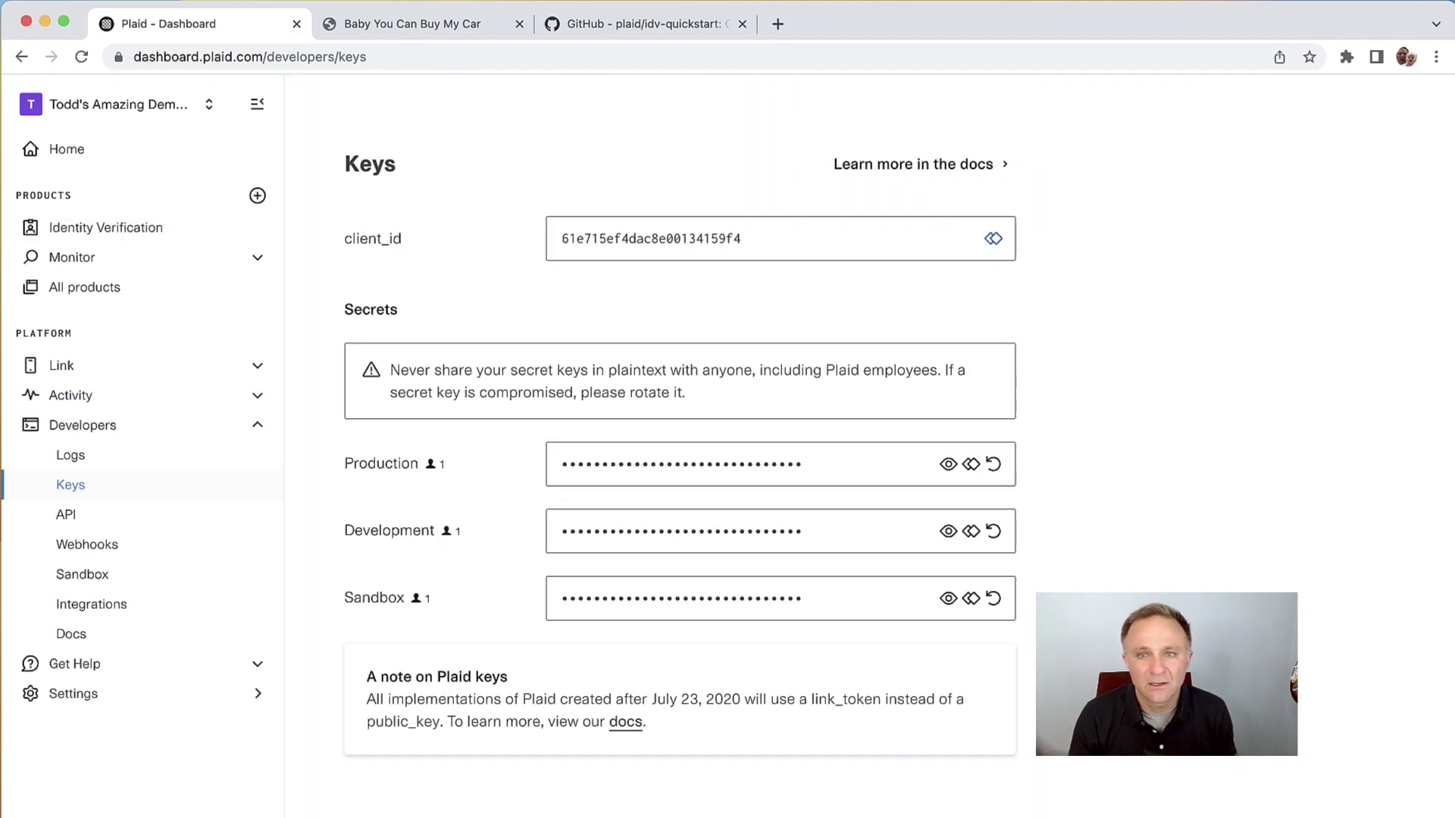
click(993, 239)
key(super+Tab)
key(super+v)
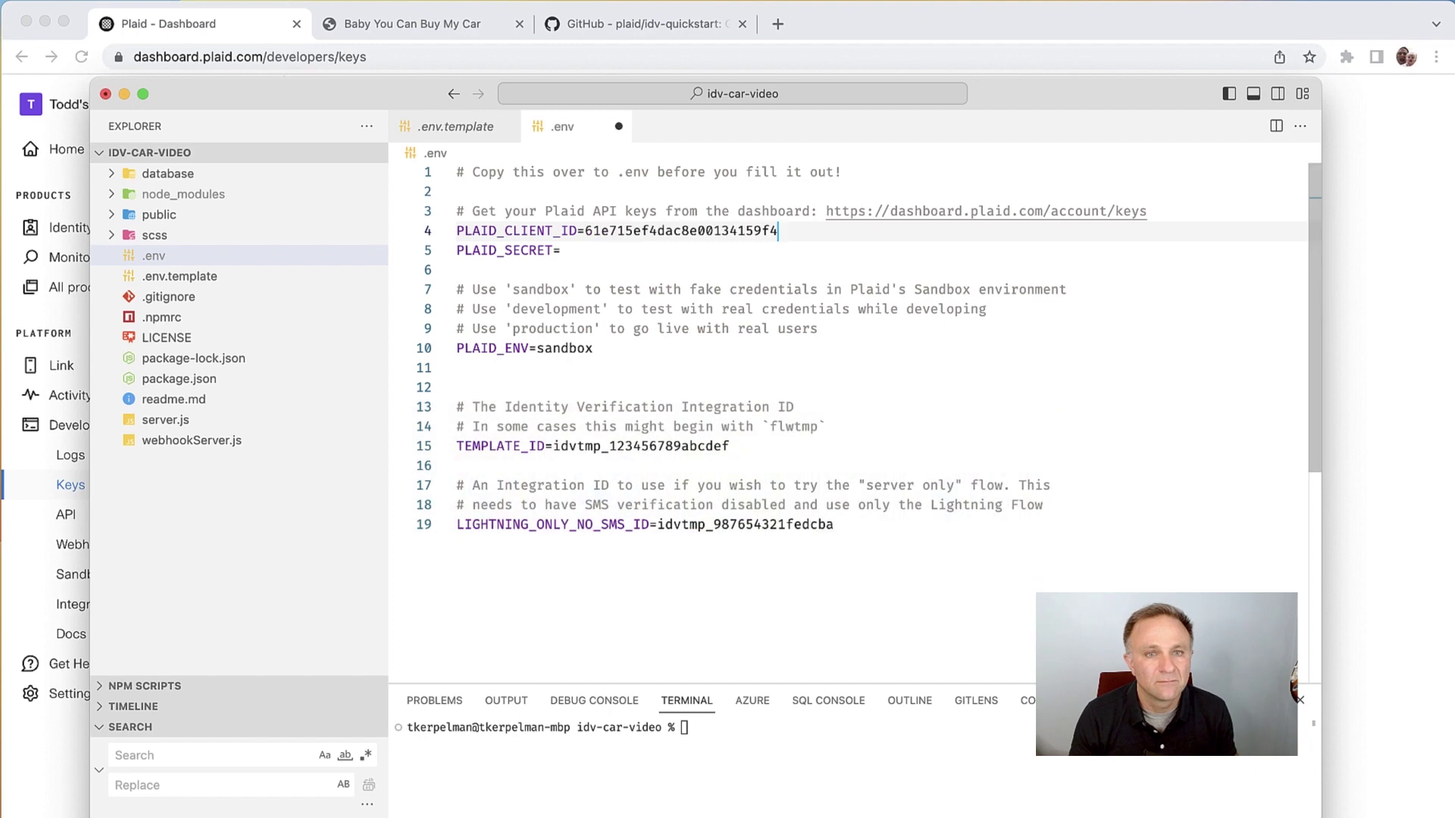
Step: Paste the Sandbox secret after PLAID_SECRET= and select the PLAID_ENV value
key(super+Tab)
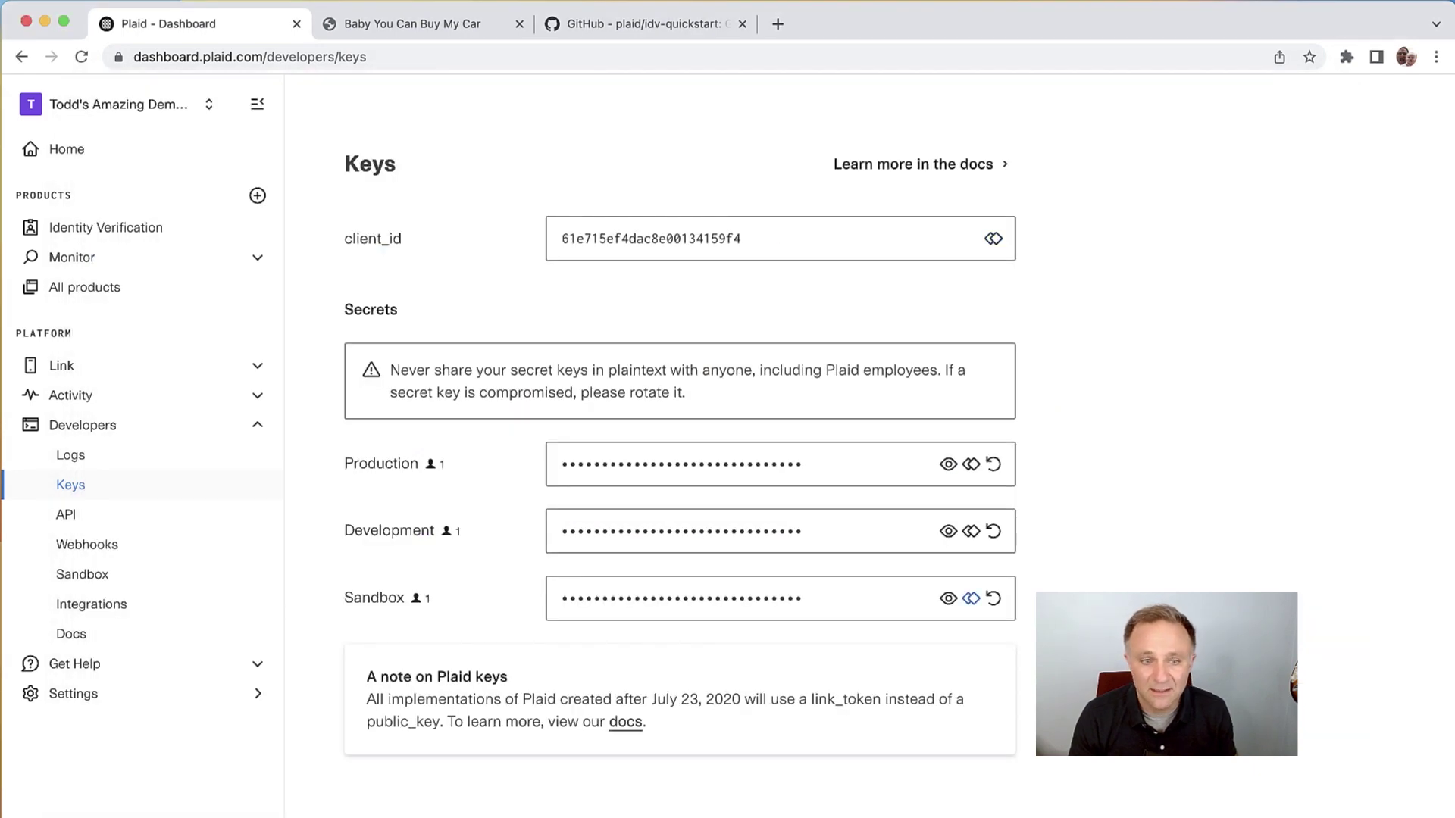
click(971, 598)
key(super+Tab)
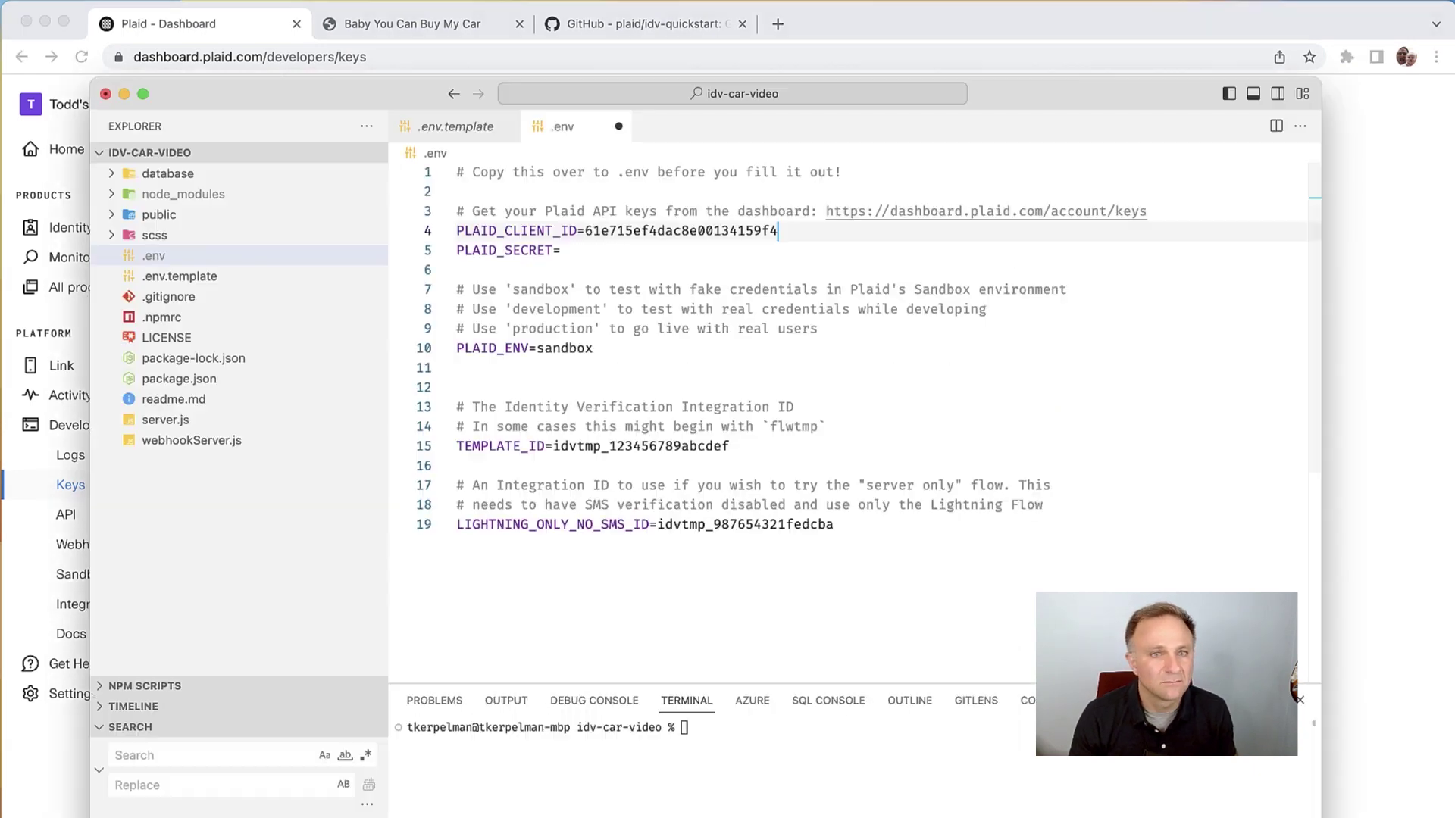
key(Down)
key(Down)
key(Up)
key(super+v)
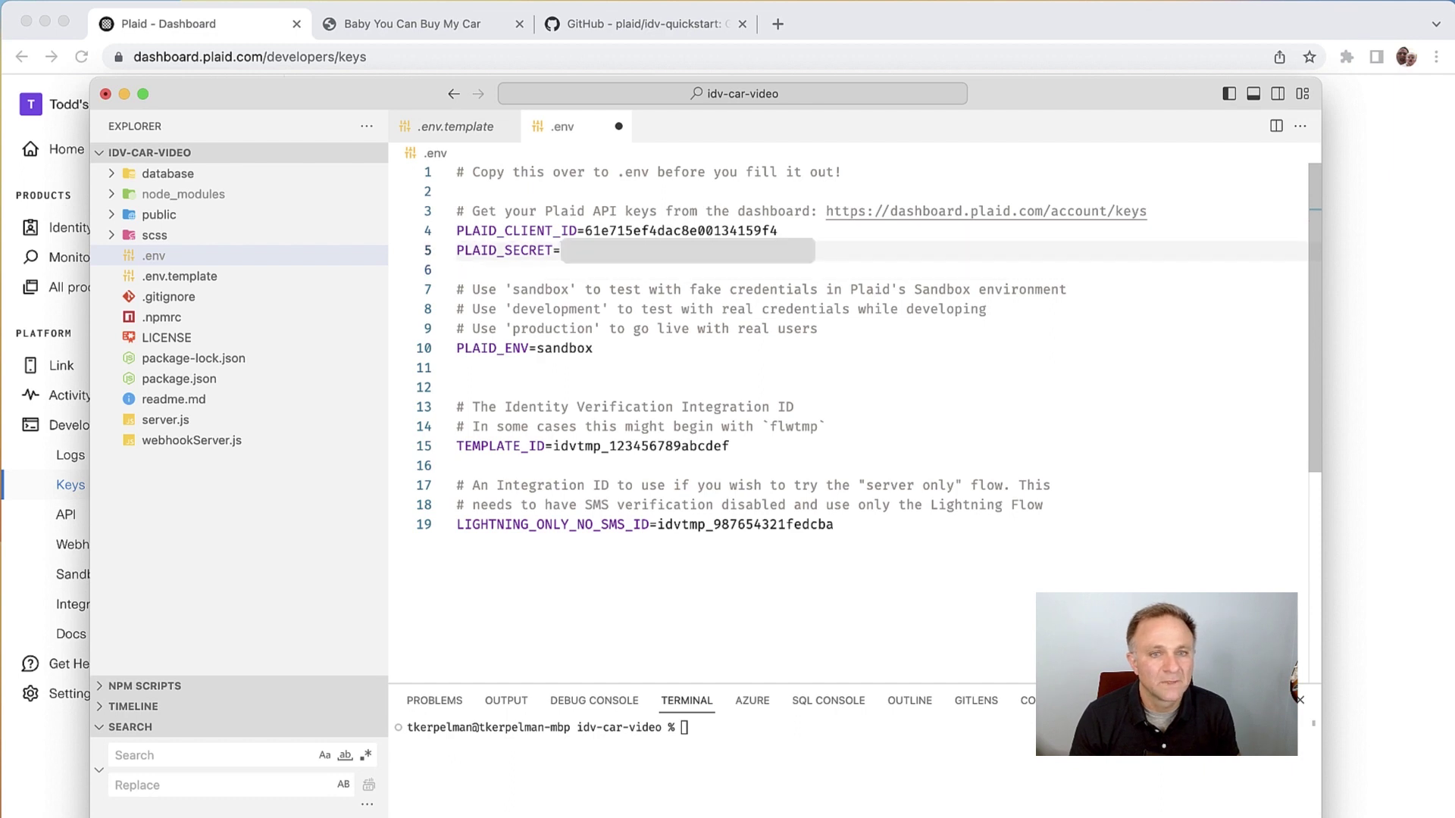
key(Down)
key(Down)
key(Down)
key(Down)
key(Down)
key(shift+alt+Left)
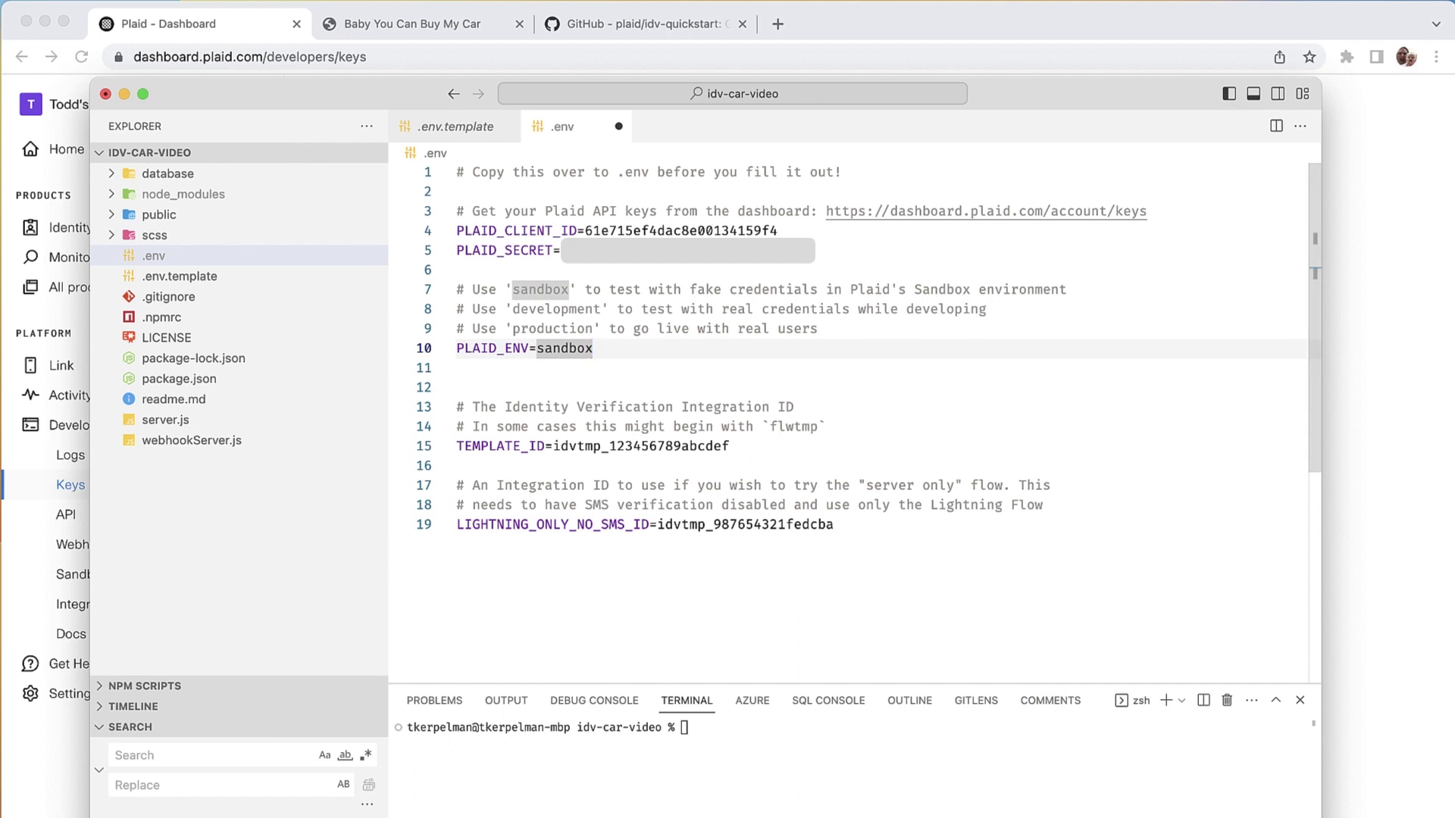
key(super+Tab)
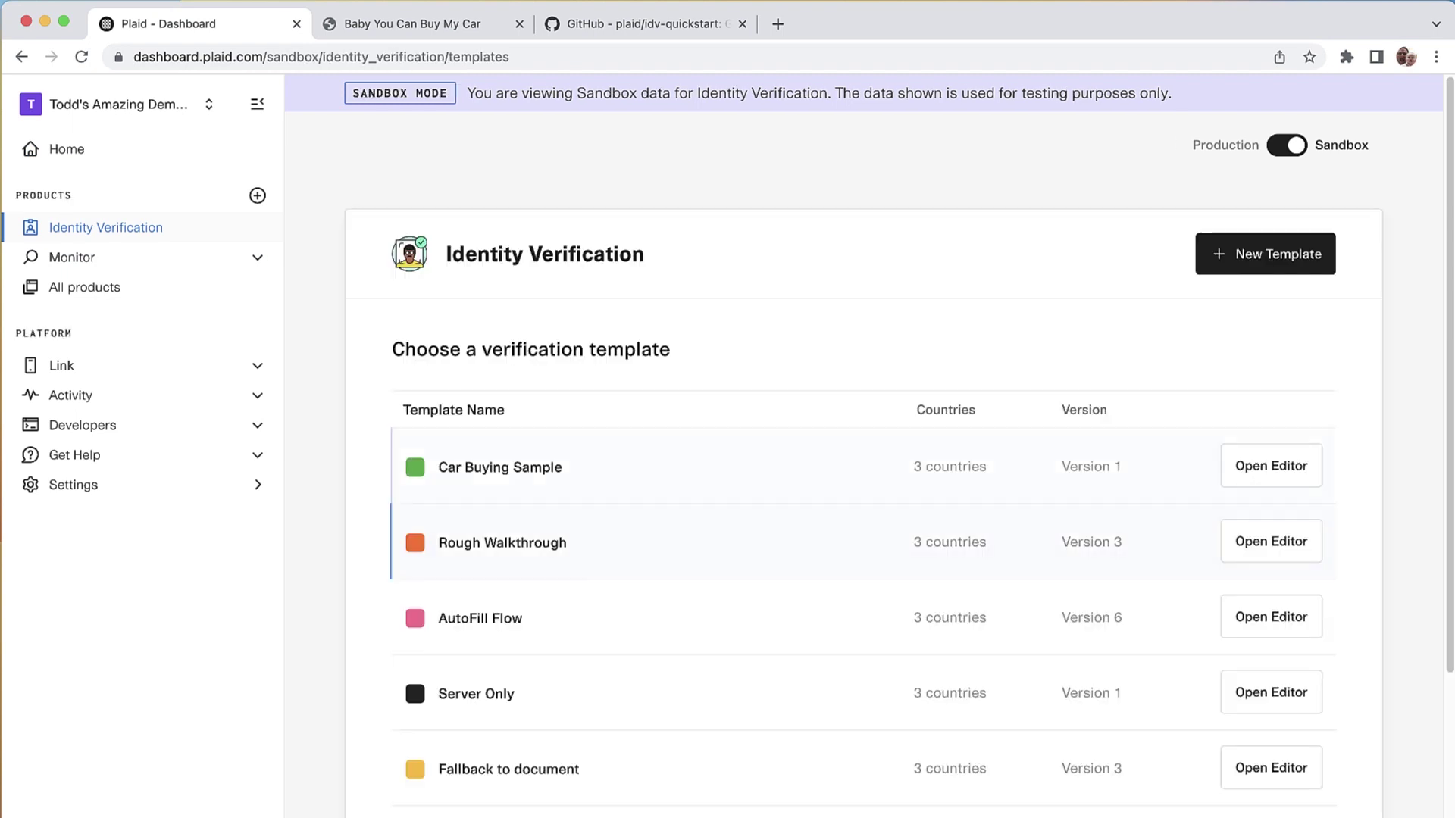
Step: Copy the Car Buying Sample template's Integration ID over TEMPLATE_ID in .env and save
click(500, 467)
click(1136, 254)
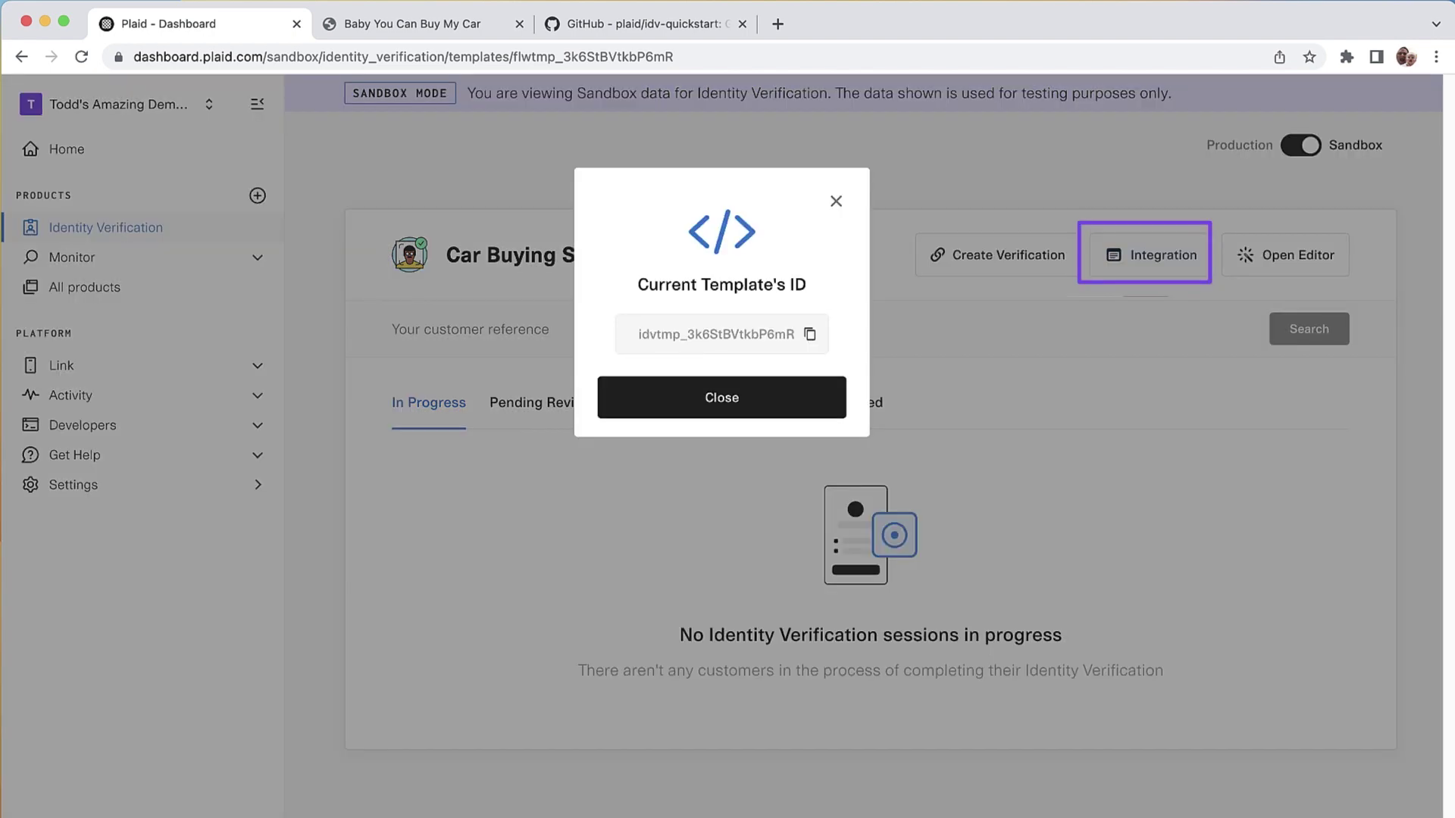
click(810, 334)
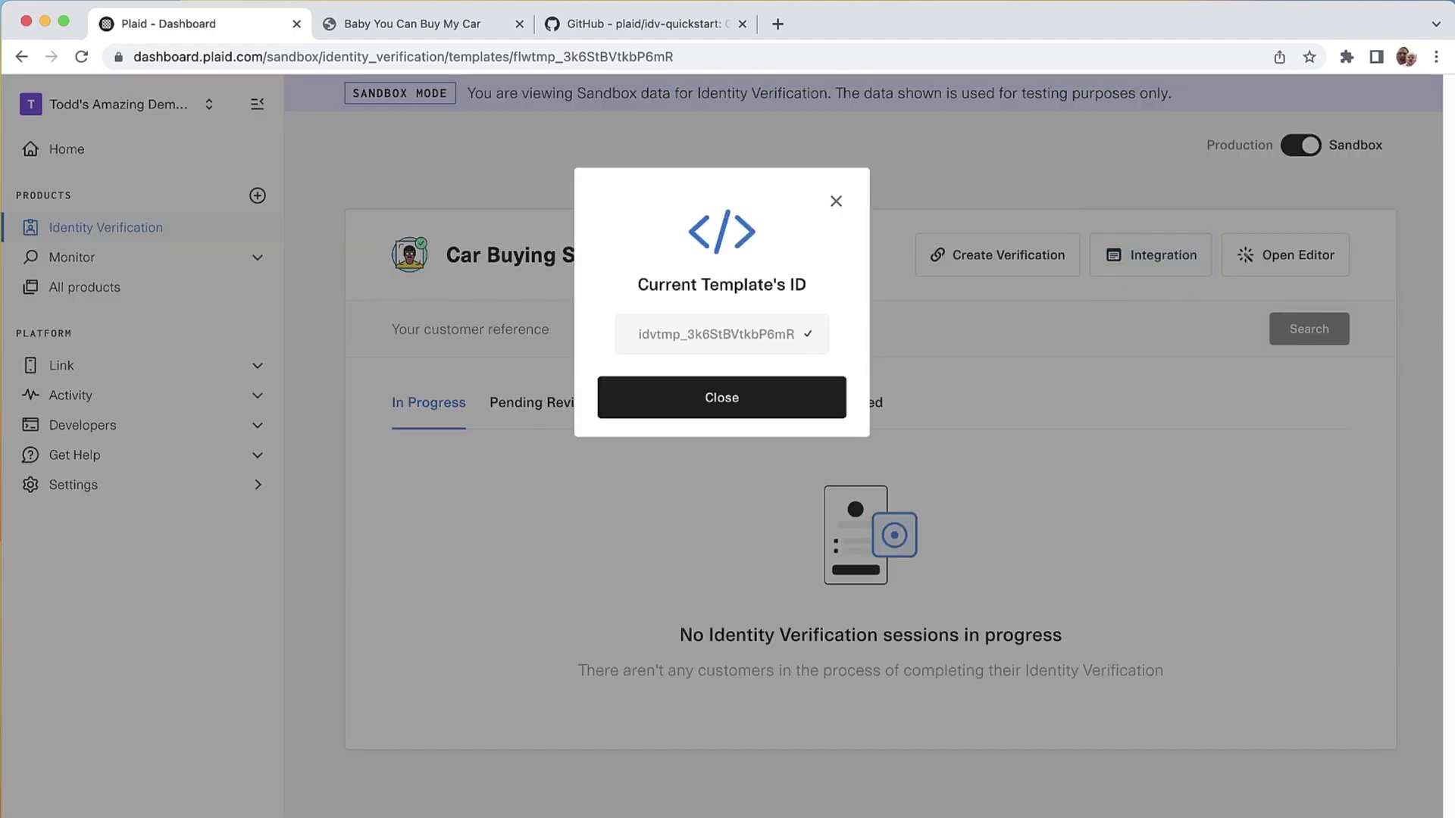
key(super+Tab)
drag(730, 446, 551, 445)
key(super+v)
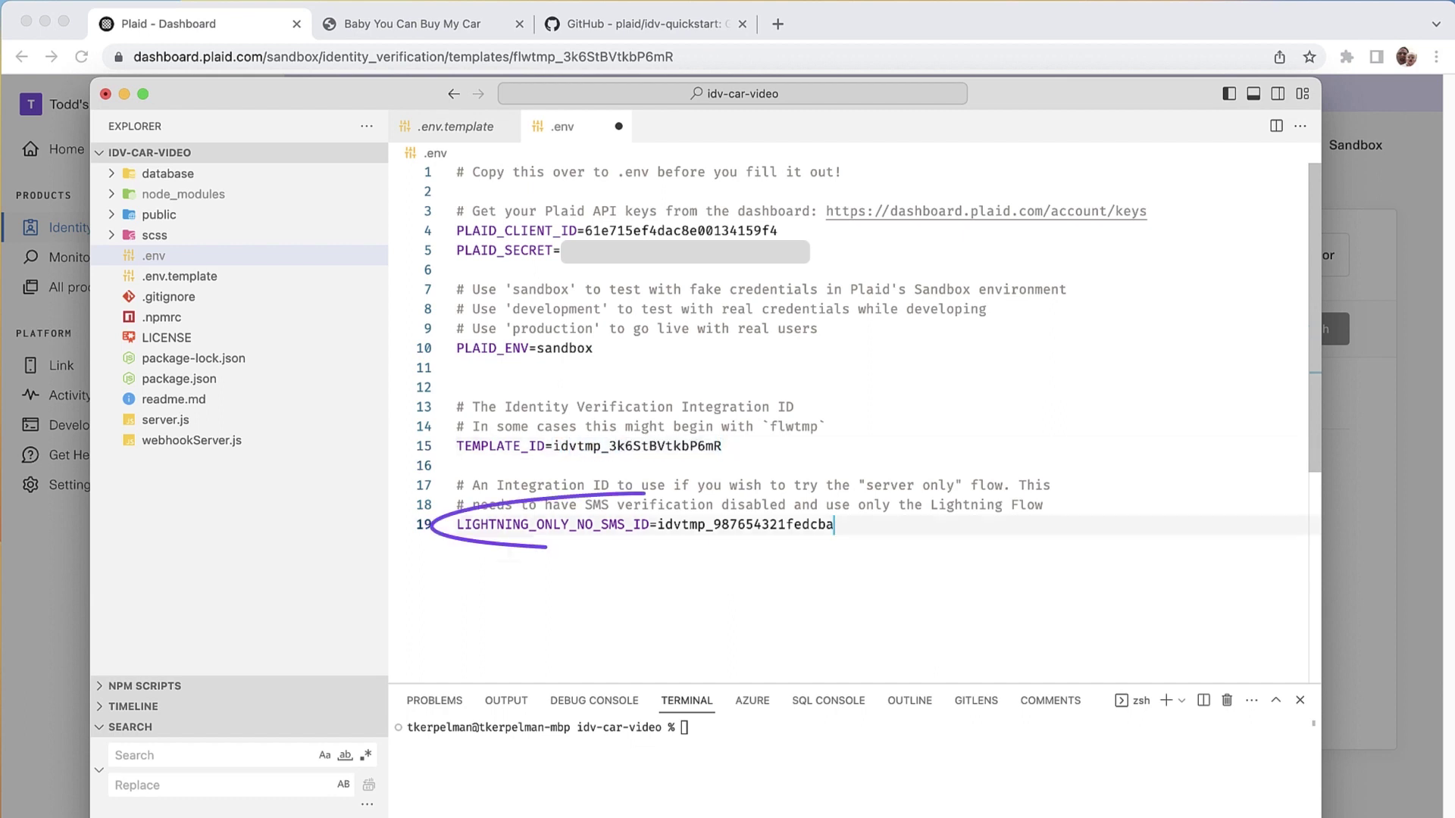
click(457, 465)
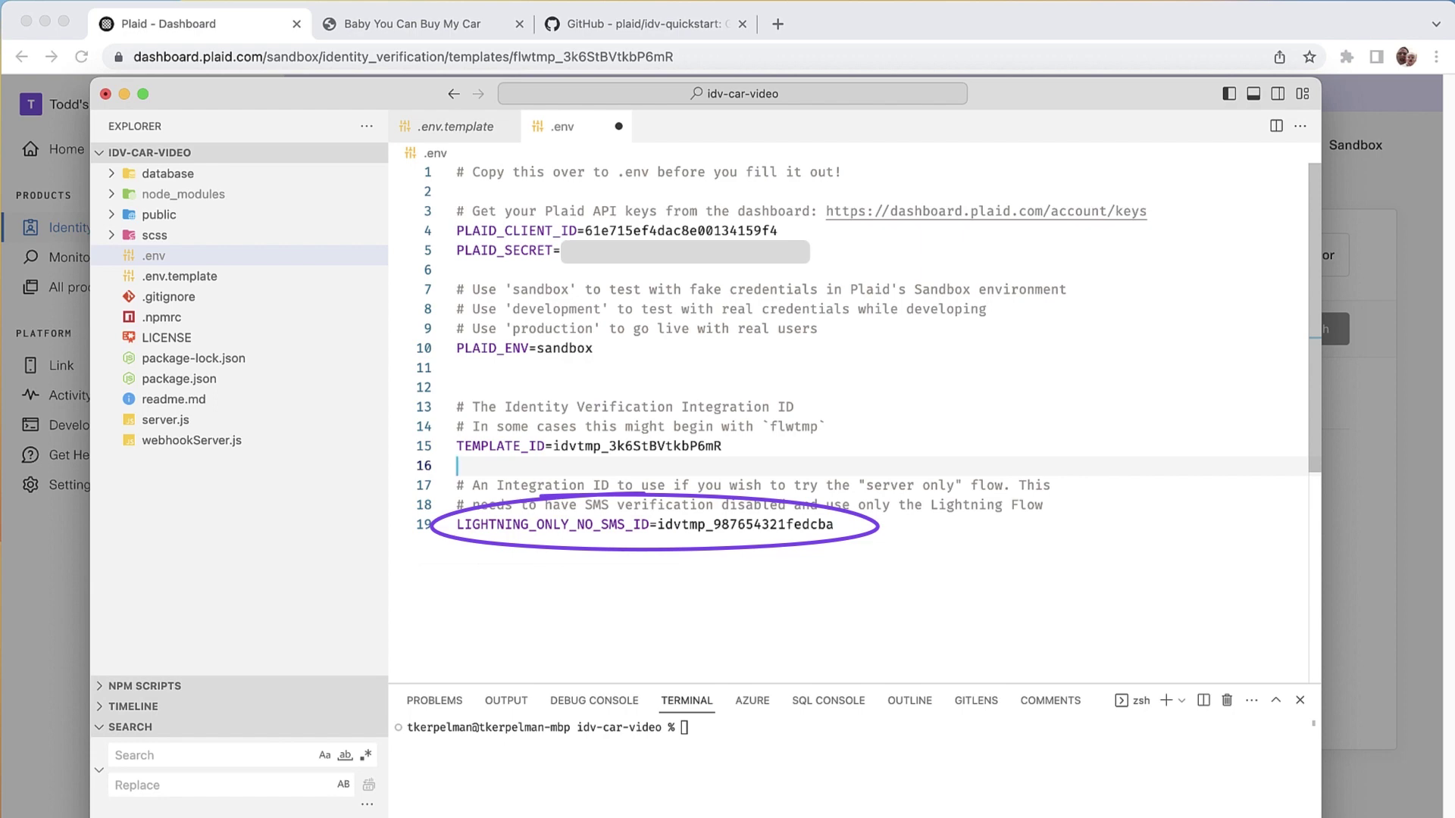
key(super+s)
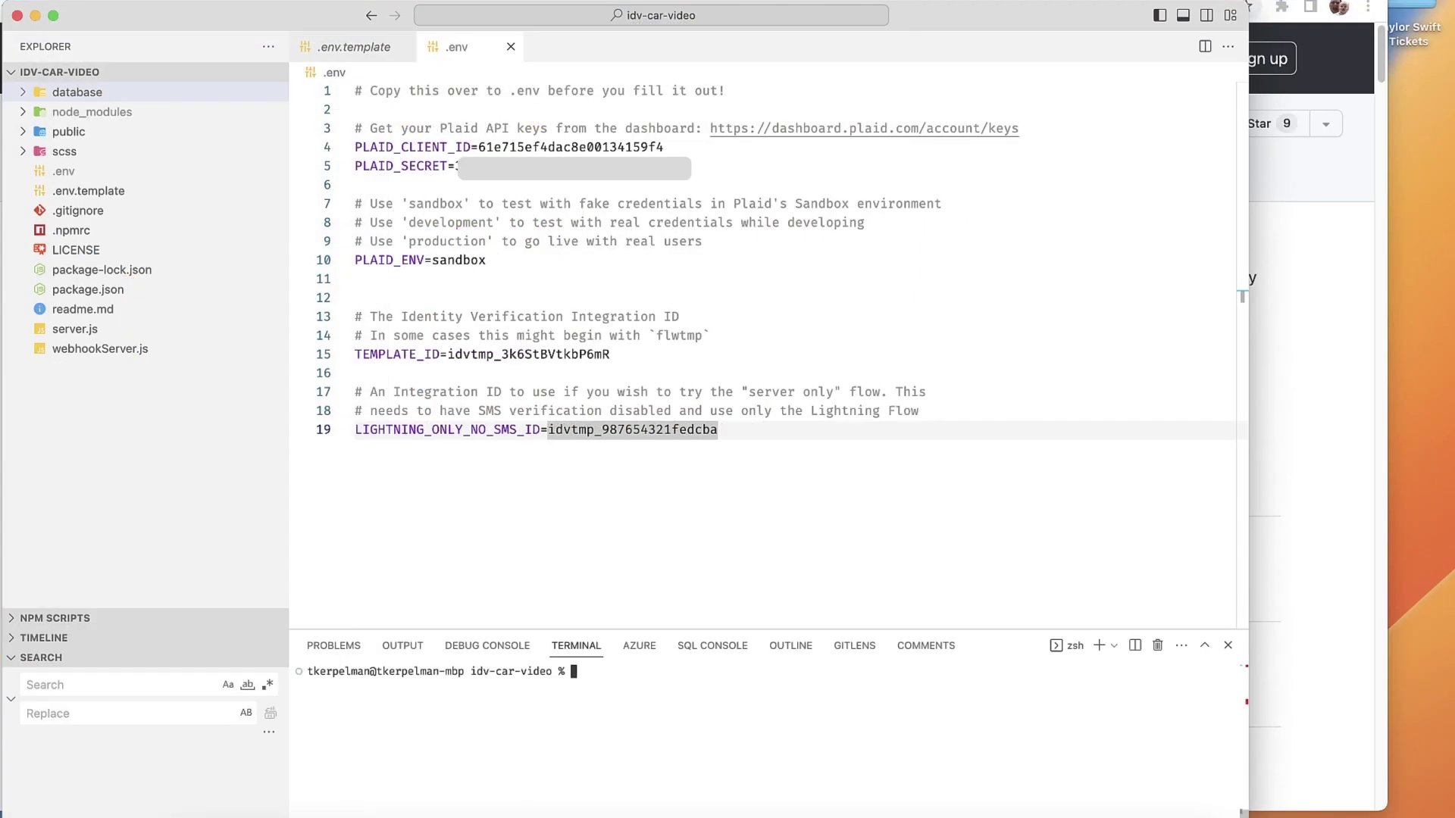
Step: Start the sample app server with 'npm run watch'
text(npm run watc h)
key(BackSpace)
key(BackSpace)
text(h)
key(Return)
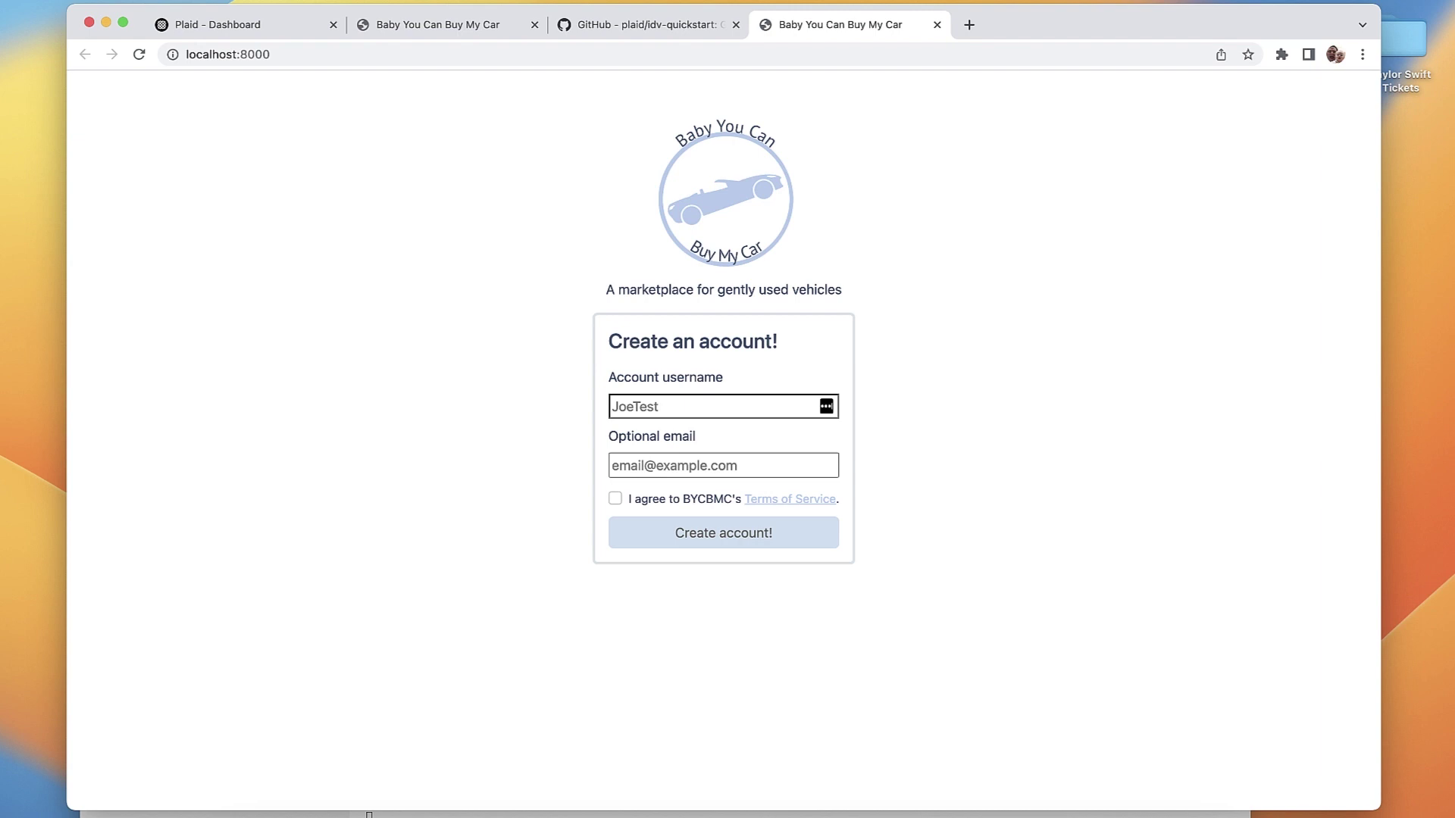
Step: Create account User2 with a test e-mail, agree to the terms, and submit
text(User2)
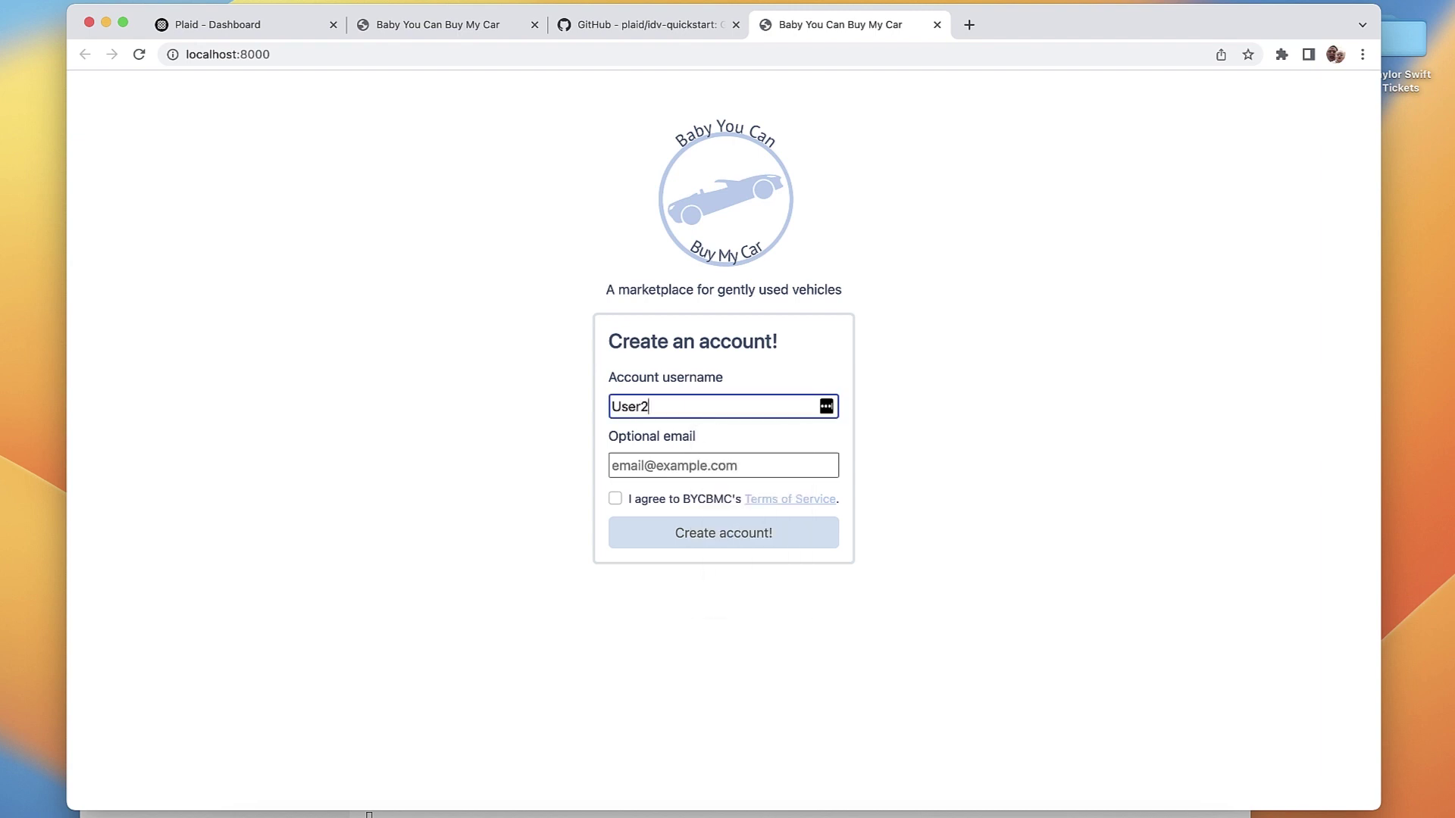
key(Tab)
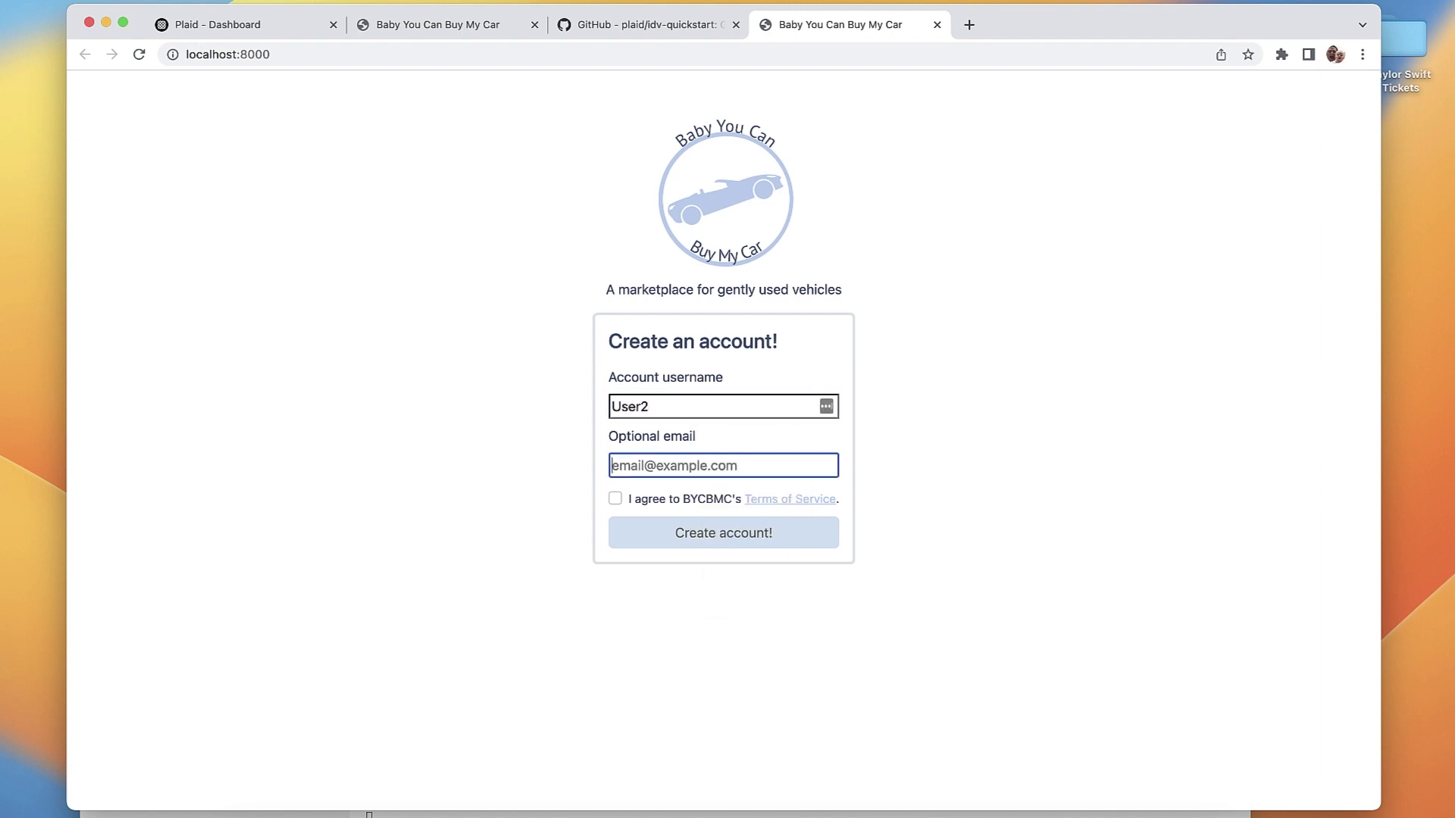
text(test@example.com)
key(Tab)
key(space)
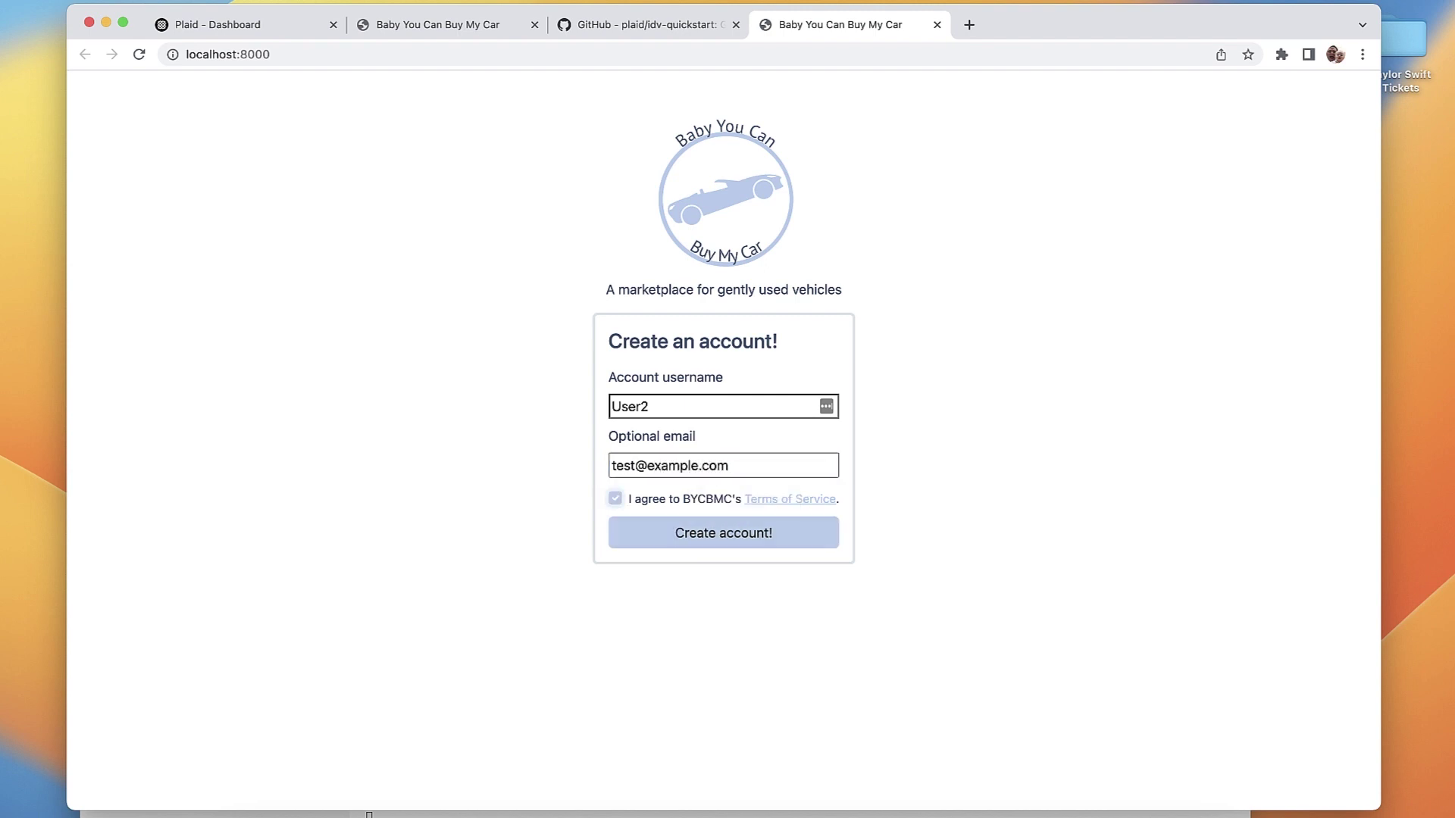
key(Return)
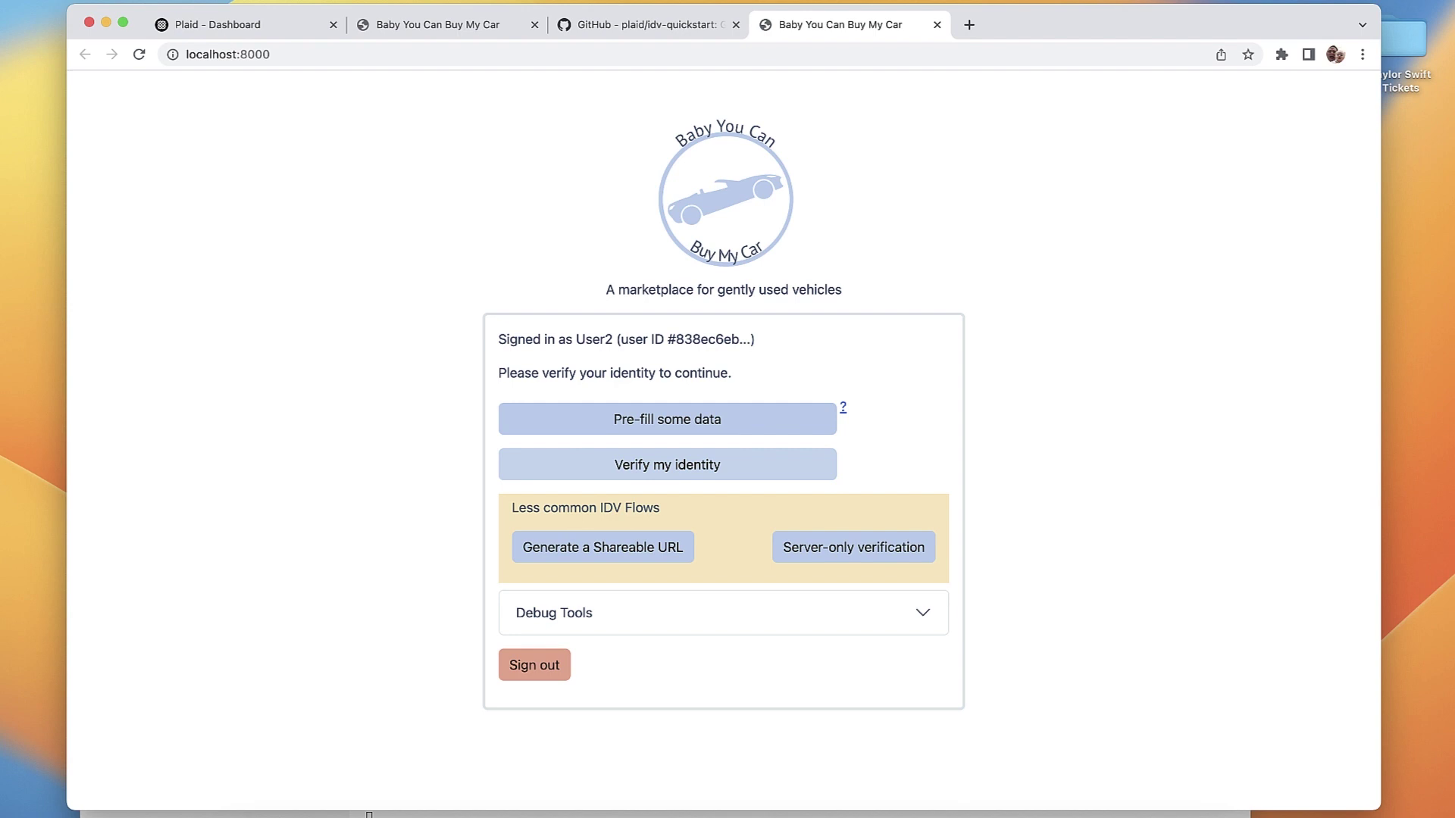
Step: Start verification with pre-filled data and enter the sandbox test phone number and legal name
click(723, 422)
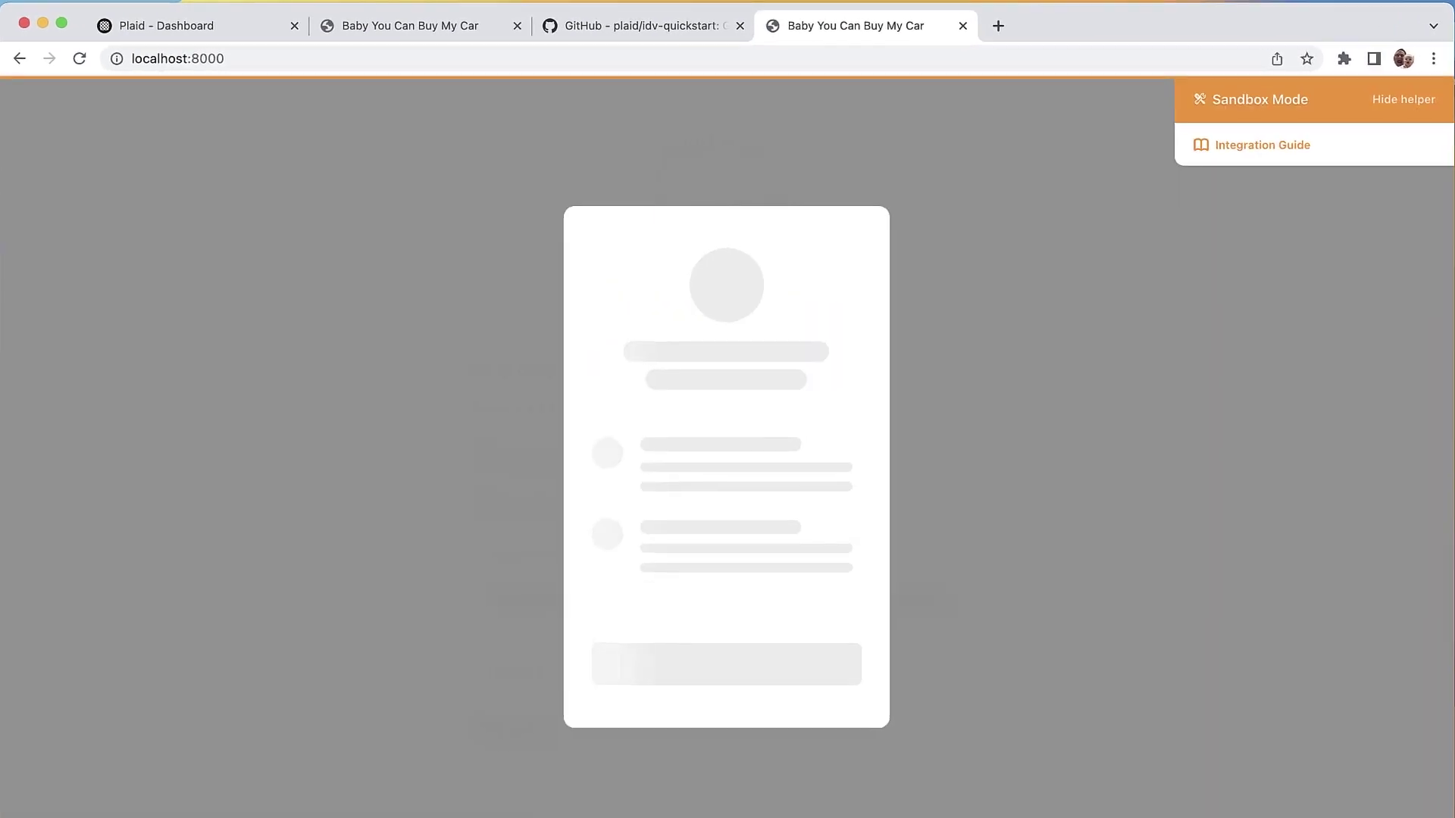
key(Return)
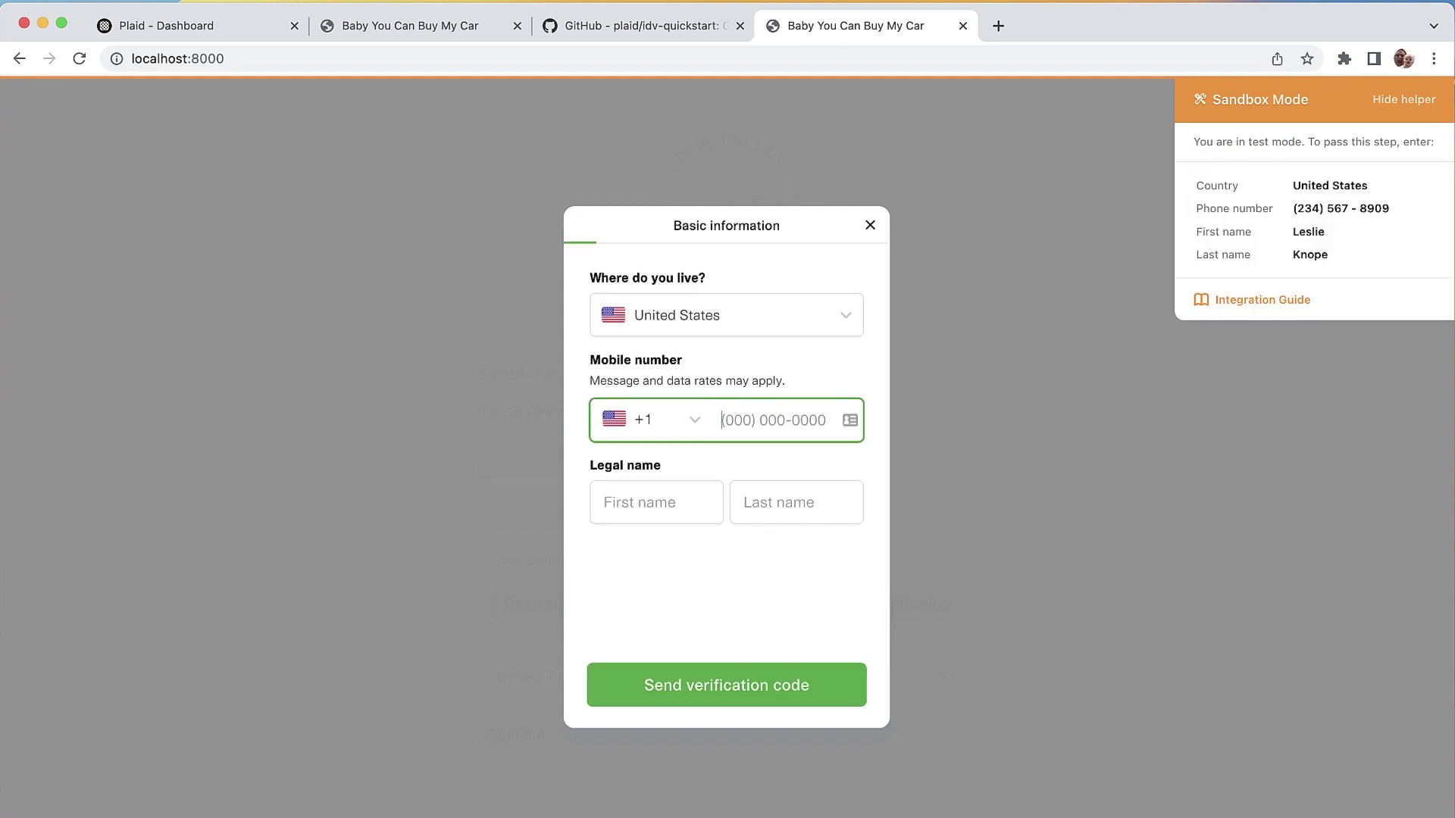
text(234) )
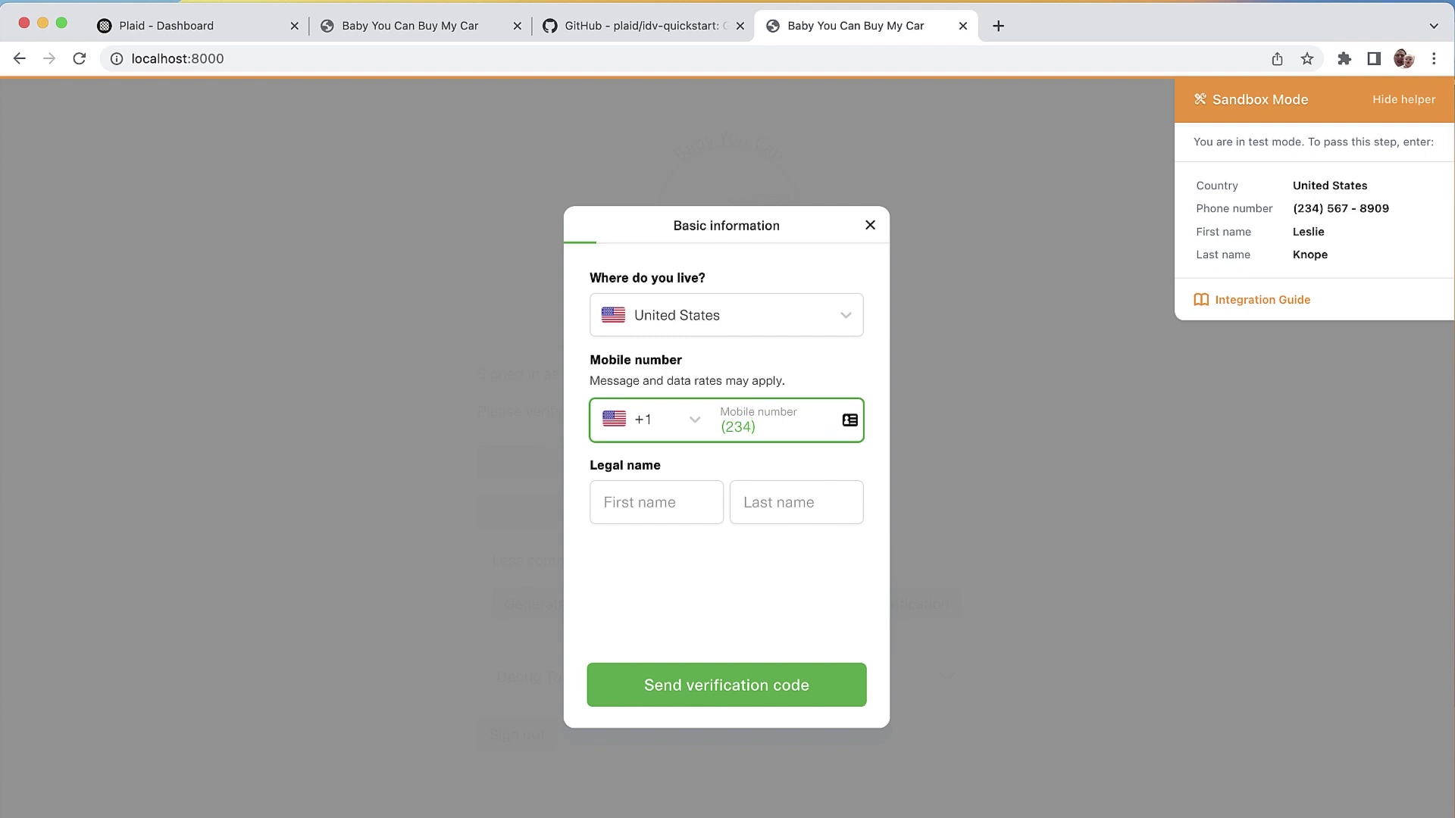
text(567-8909)
key(Tab)
text(Leslie)
key(Tab)
text(K)
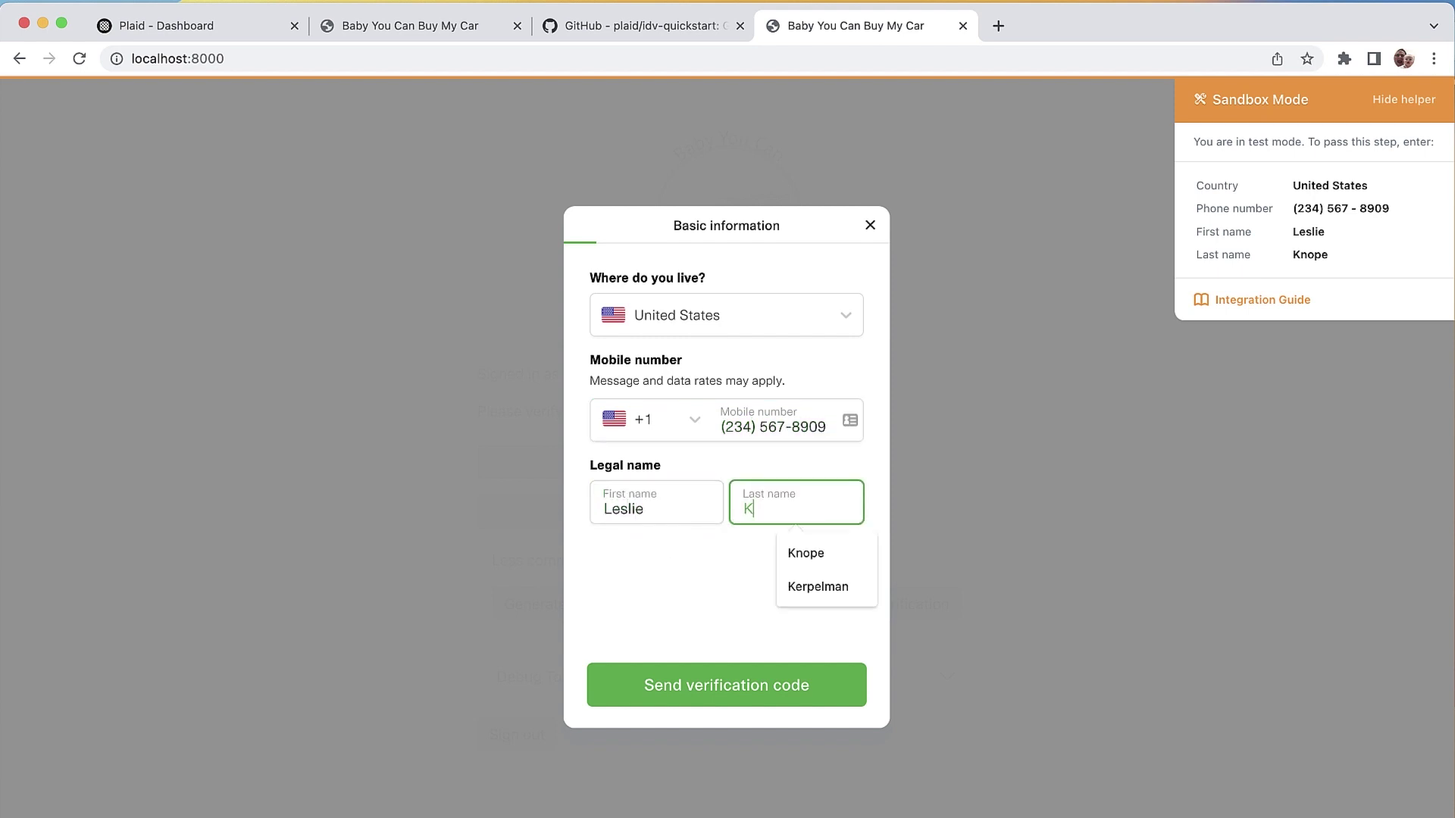
text(nope)
key(Tab)
key(Return)
Step: Enter the sandbox SMS code, then the sandbox street address, city, Indiana state and ZIP
text(1111)
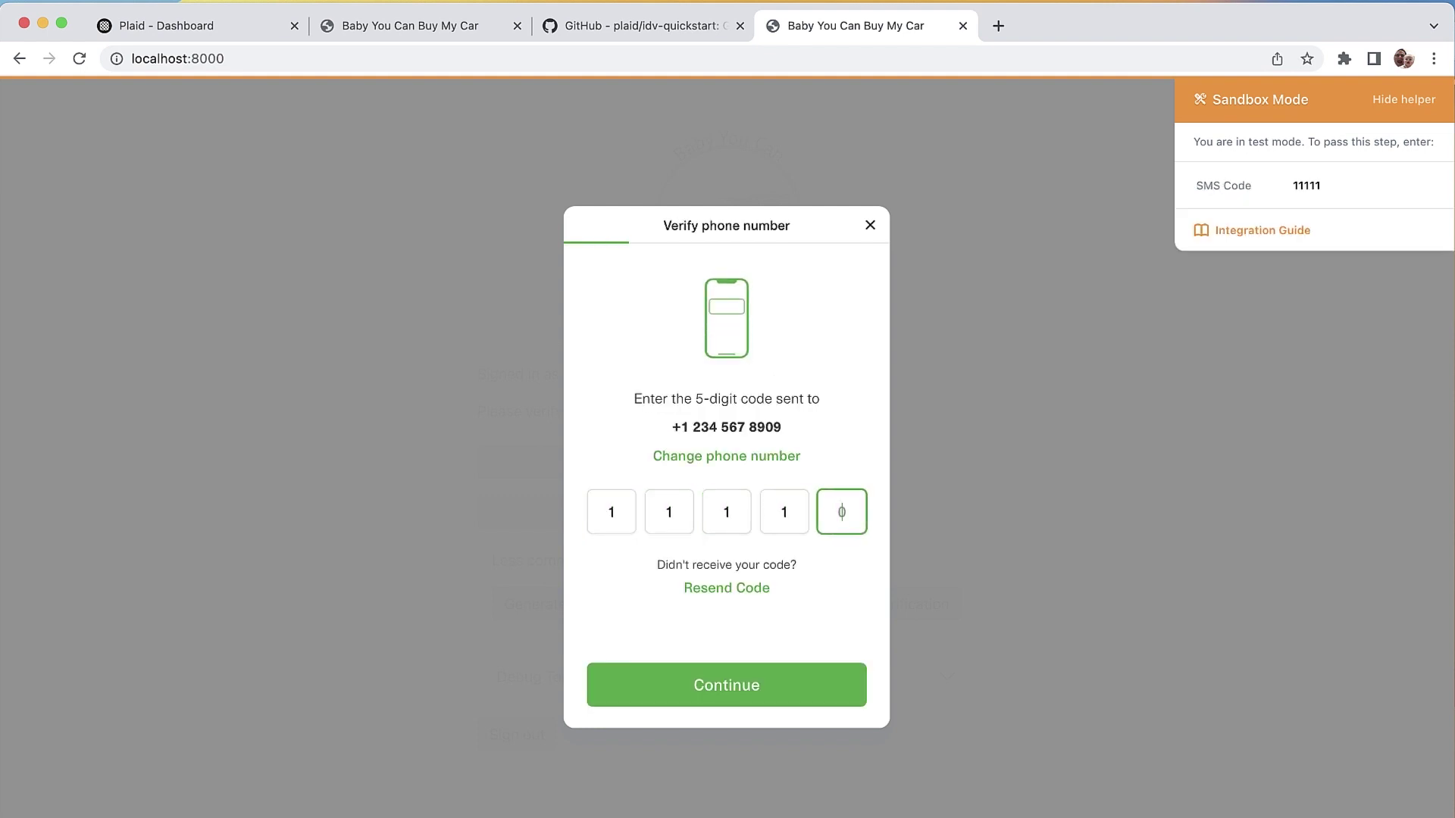
text(1123 Main Stree)
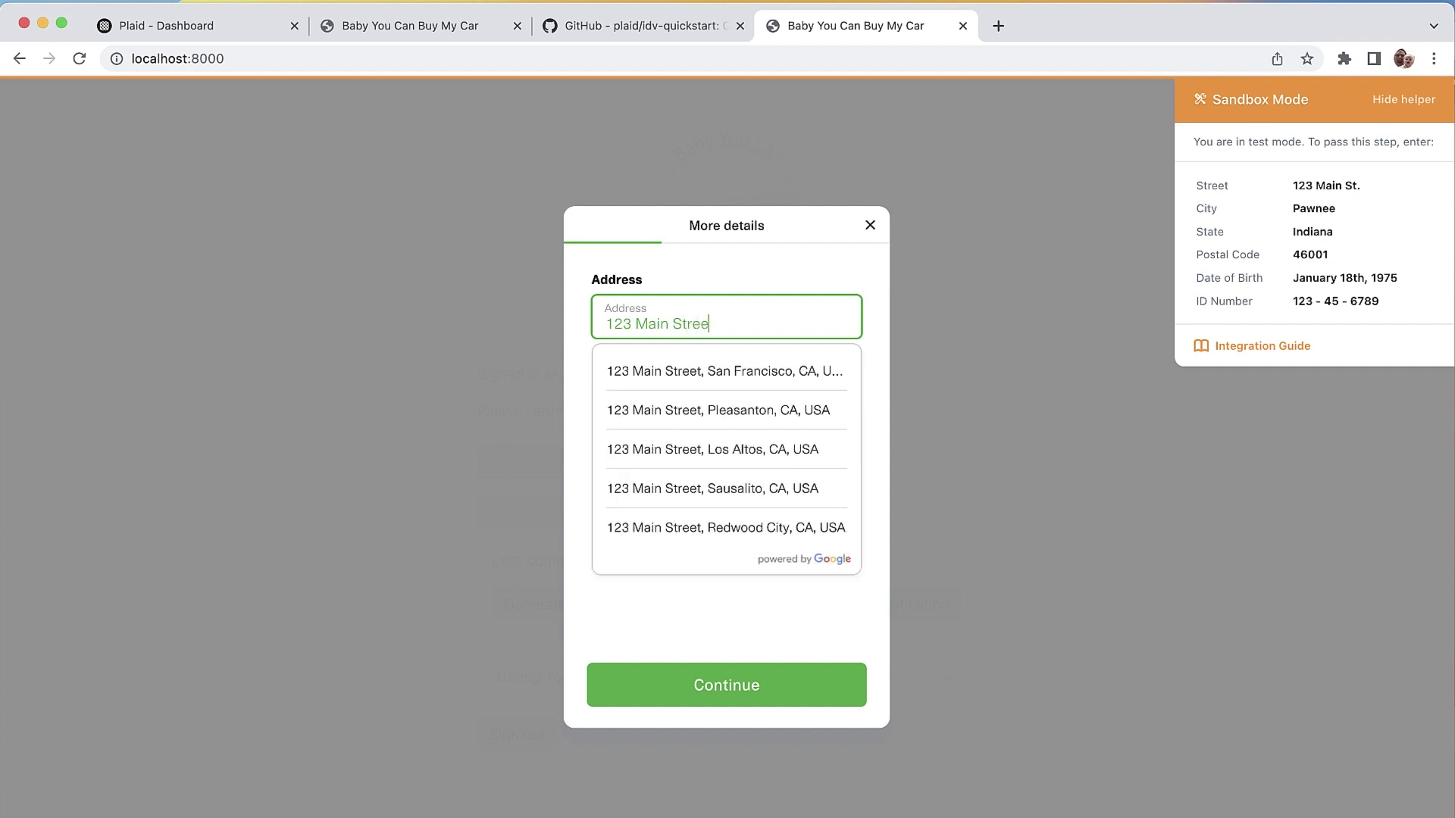
text(t)
key(Tab)
text(Pawnee)
key(Tab)
text(Ind)
key(Return)
key(Tab)
text(46001)
key(Tab)
Step: Fill in the sandbox birth date, submit, and type the SSN last four digits
text(j)
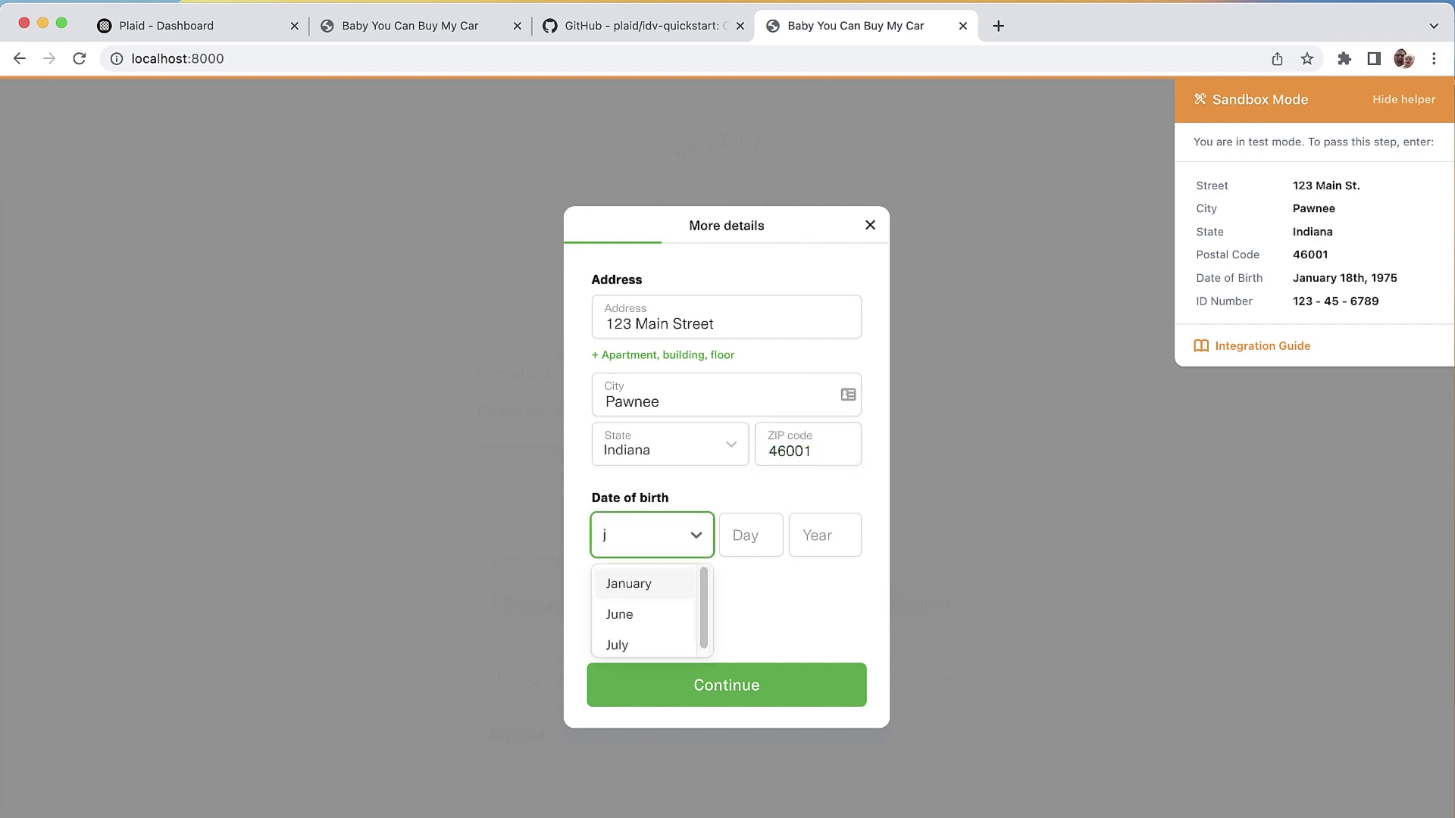
key(Return)
key(Tab)
text(18)
key(Tab)
text(197)
key(Tab)
key(Return)
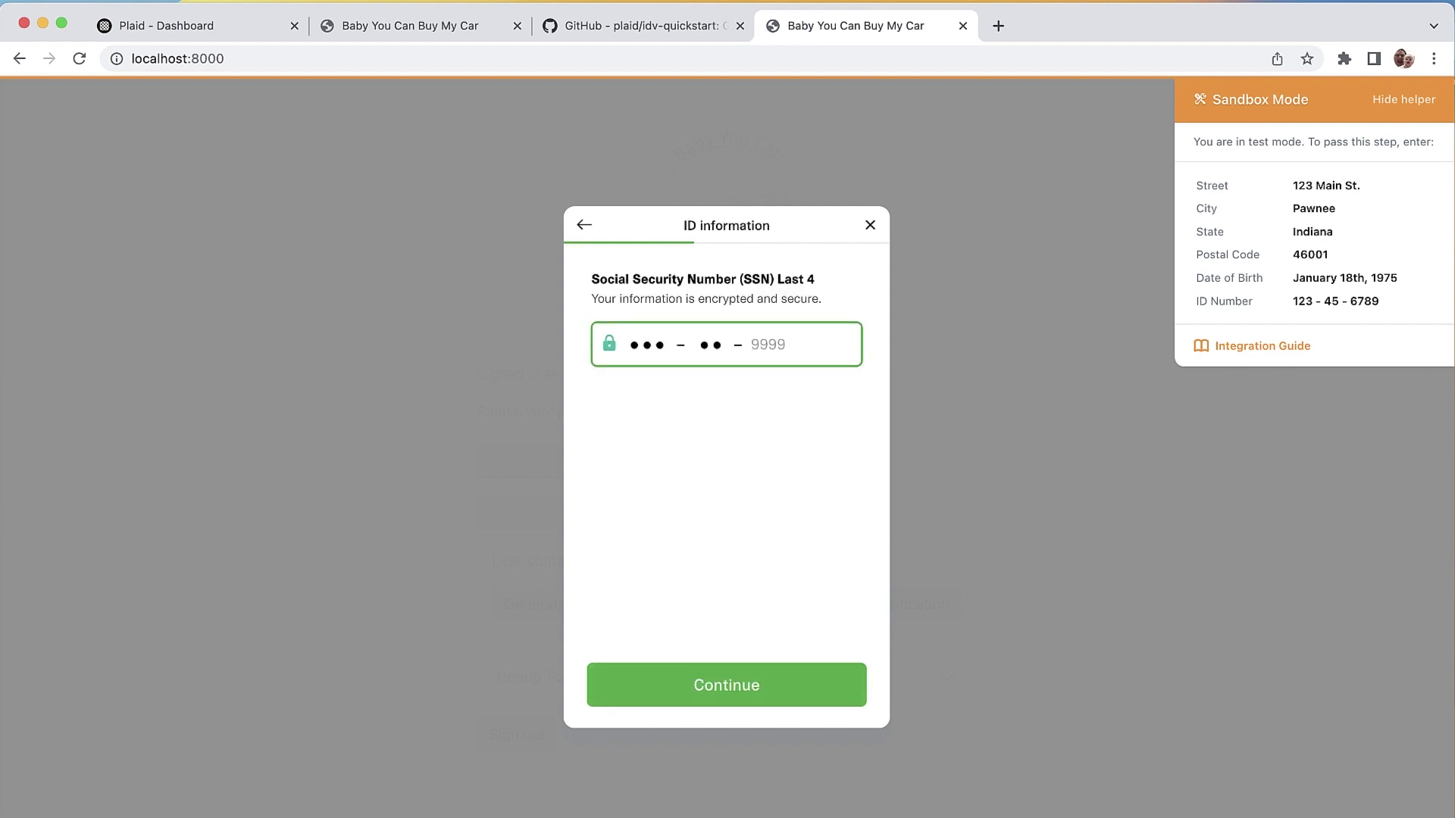
text(1234)
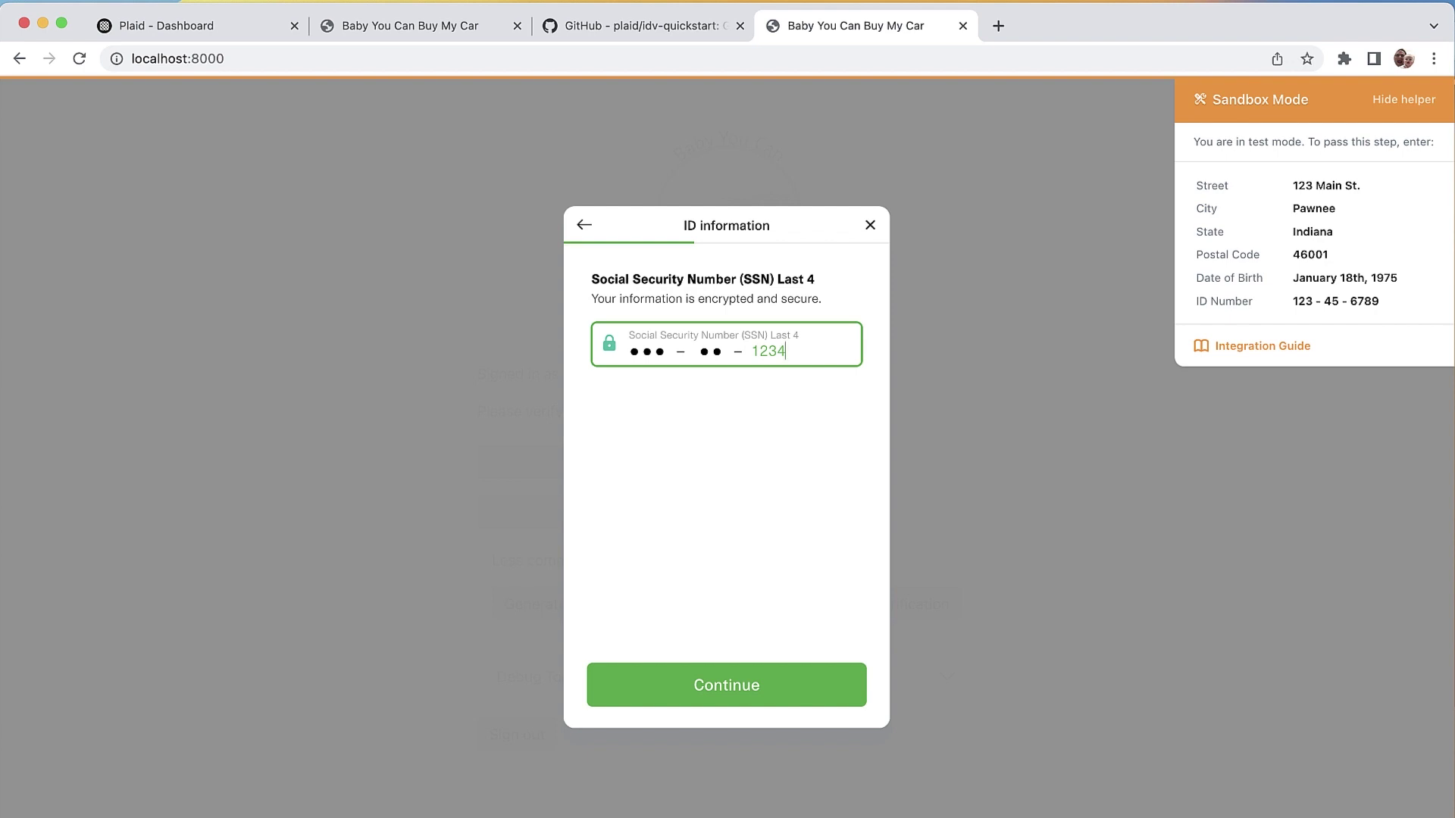
Step: Submit the SSN last four digits to continue the verification
key(Return)
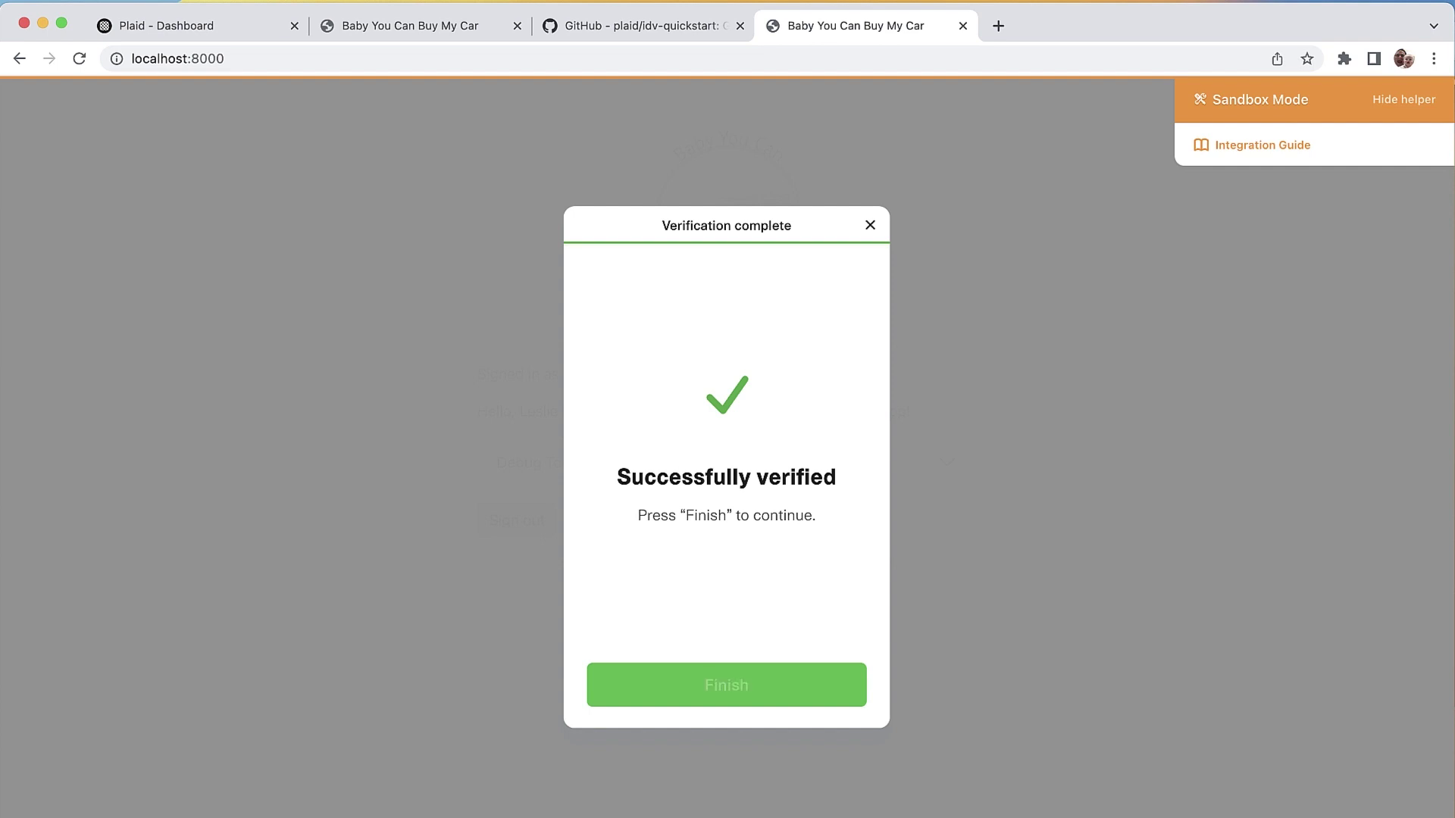
Step: Finish the verification and expand Debug Tools on the now-verified home page
key(Return)
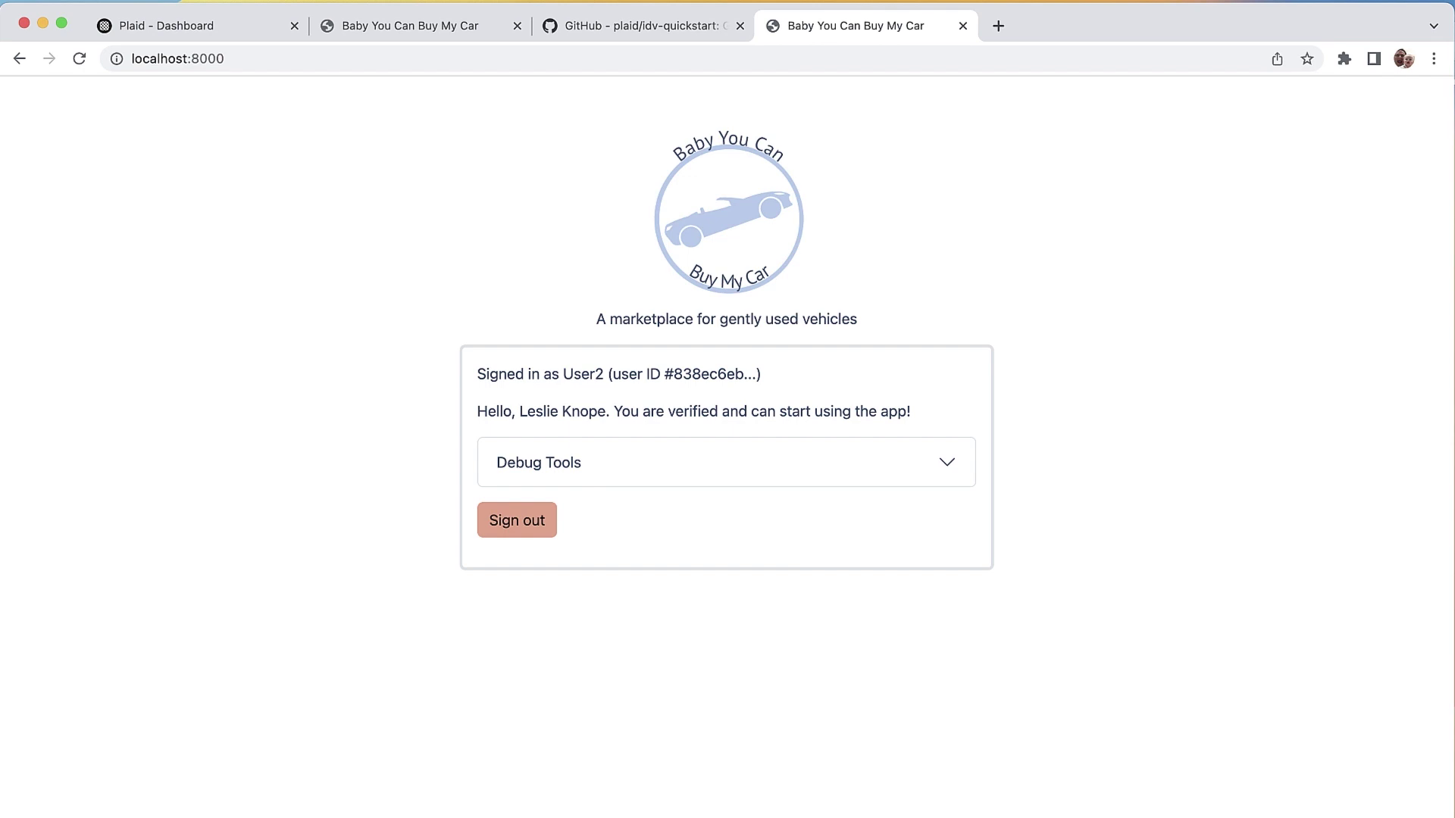
click(606, 462)
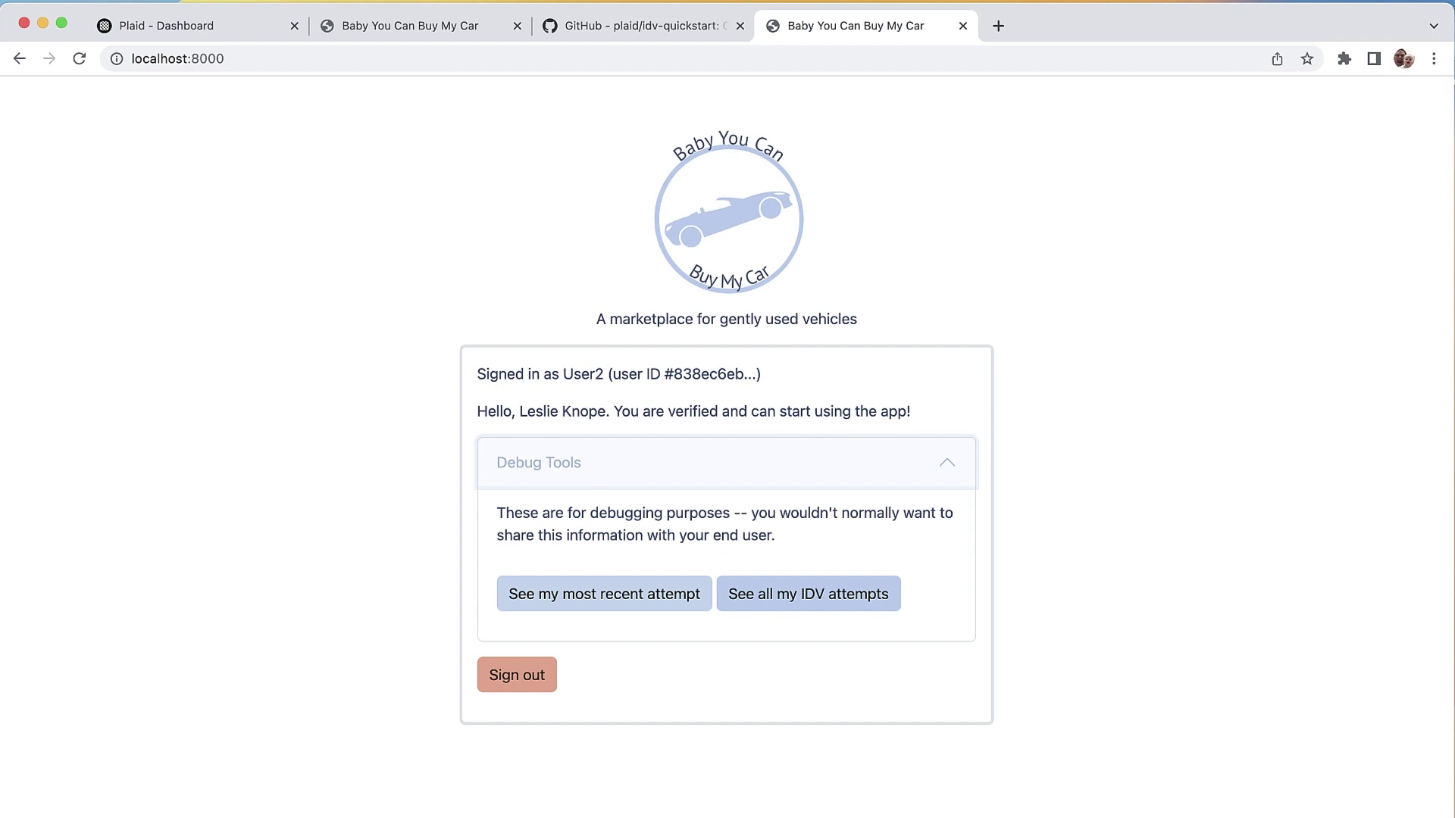
Step: Scroll to the latest attempt's results and open the browser console with Cmd+Option+J to view IDV logs
scroll(720, 447, down, 3)
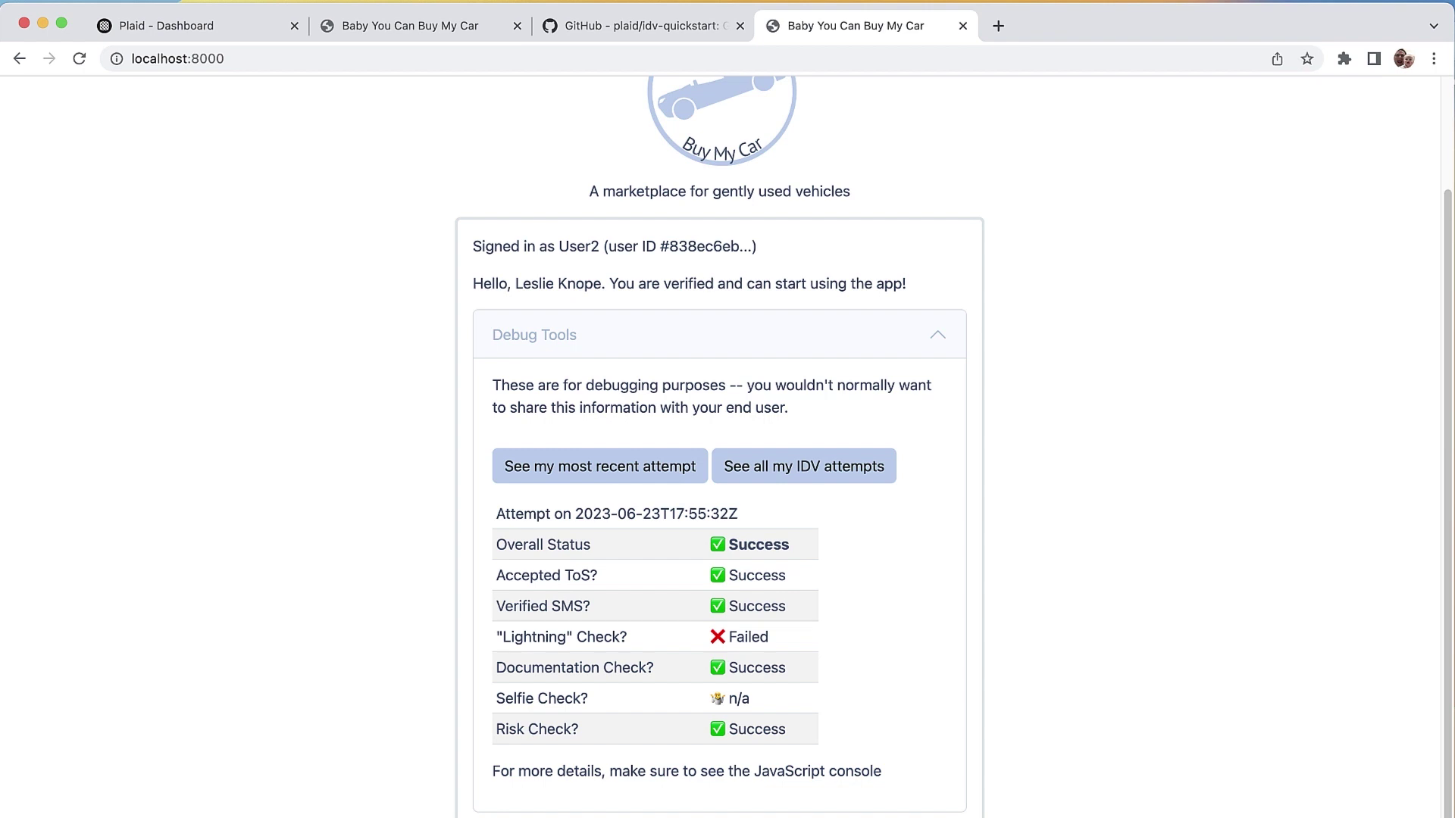
key(super+alt+j)
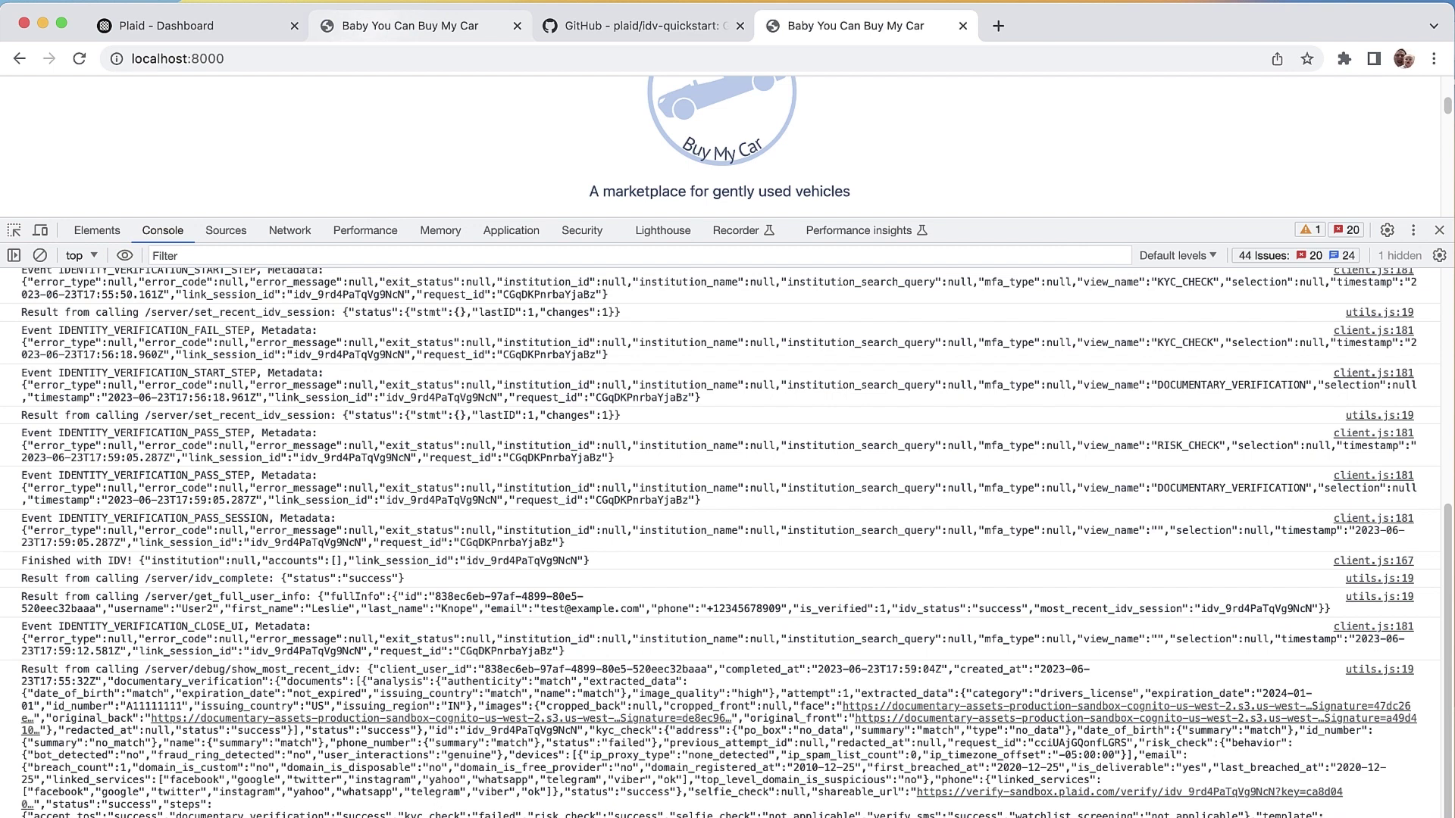
Step: In Plaid Dashboard, dismiss the Template ID dialog and open the newest Passed session
click(166, 25)
click(690, 400)
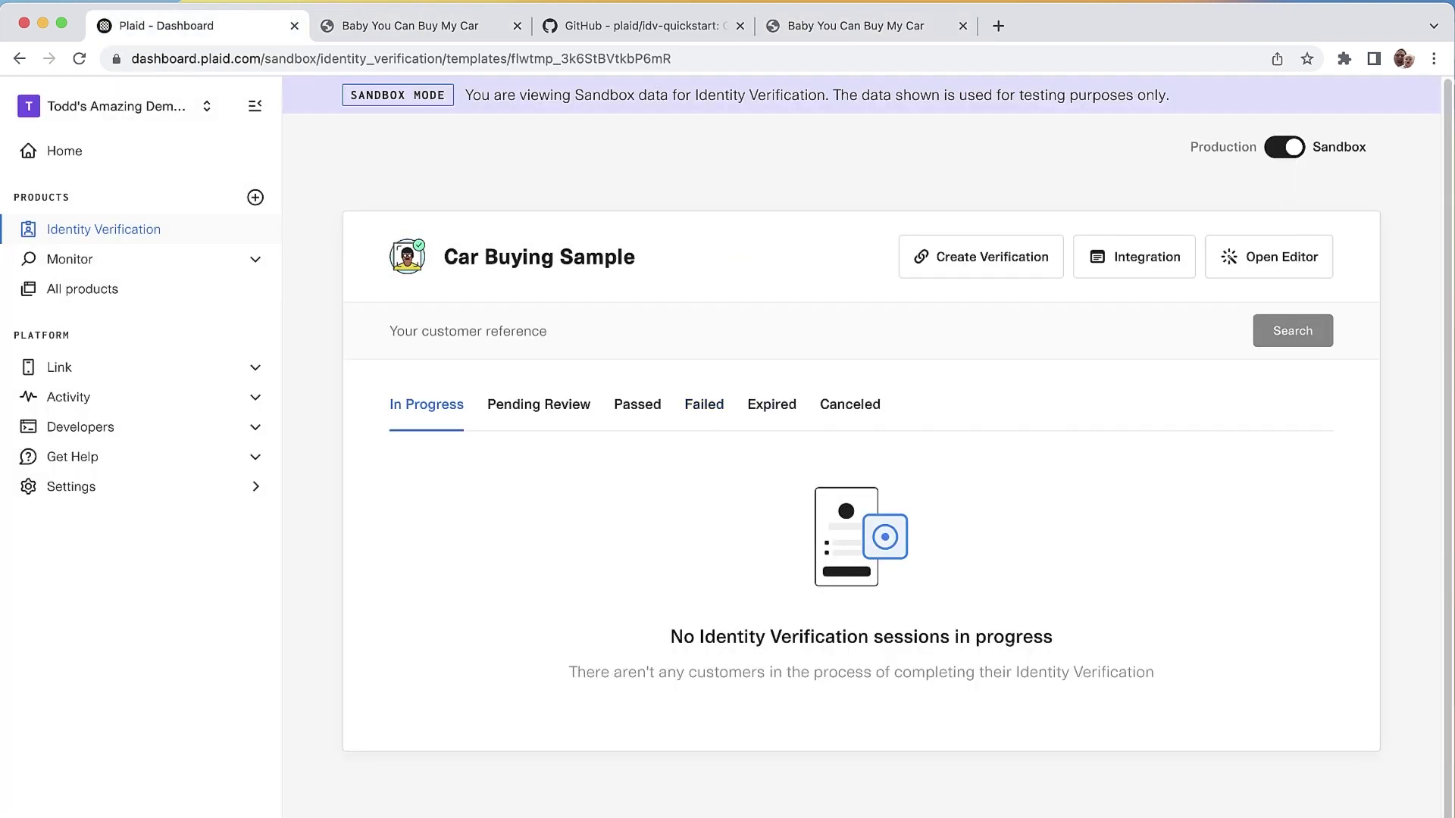
click(637, 404)
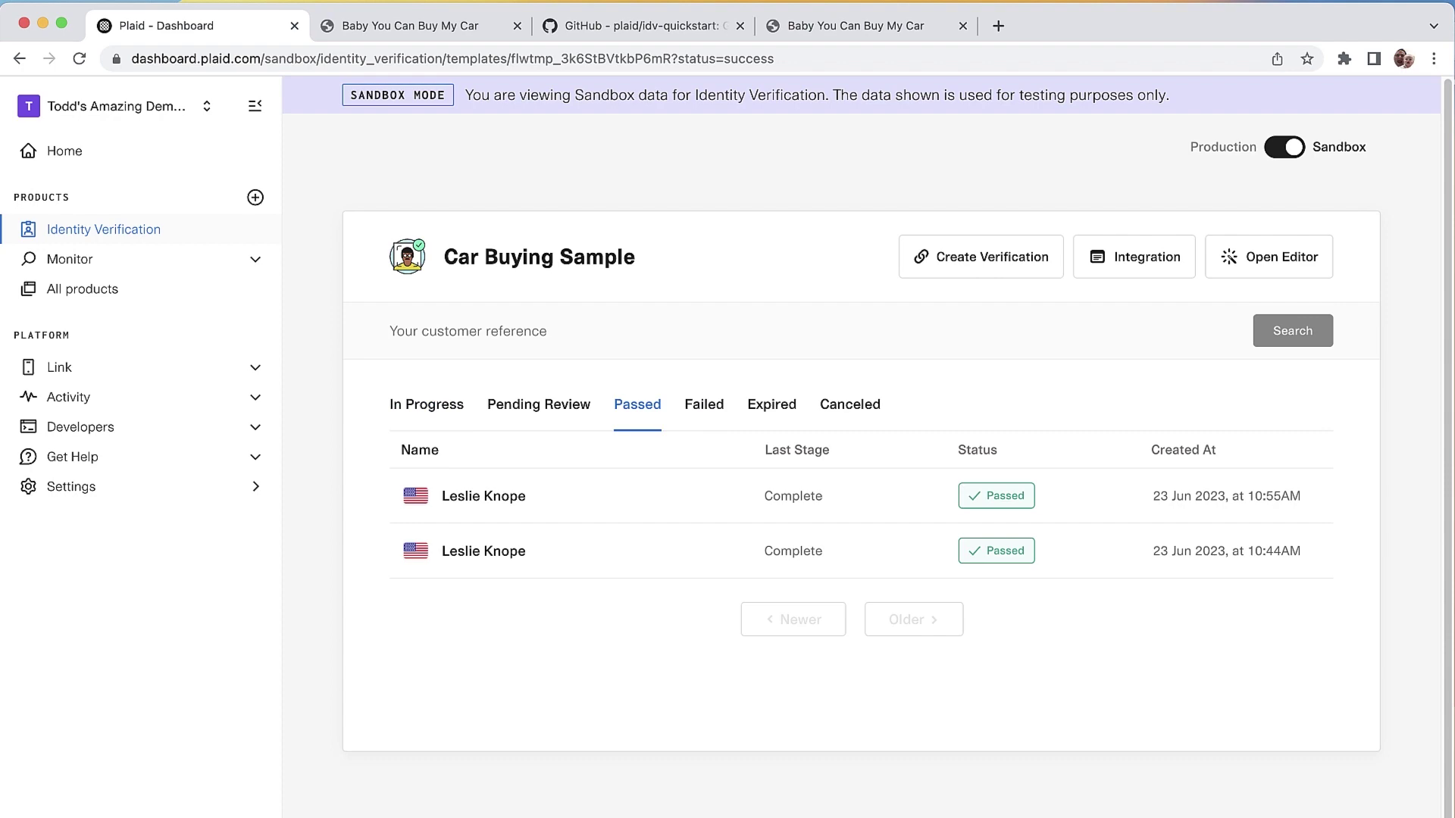
click(483, 496)
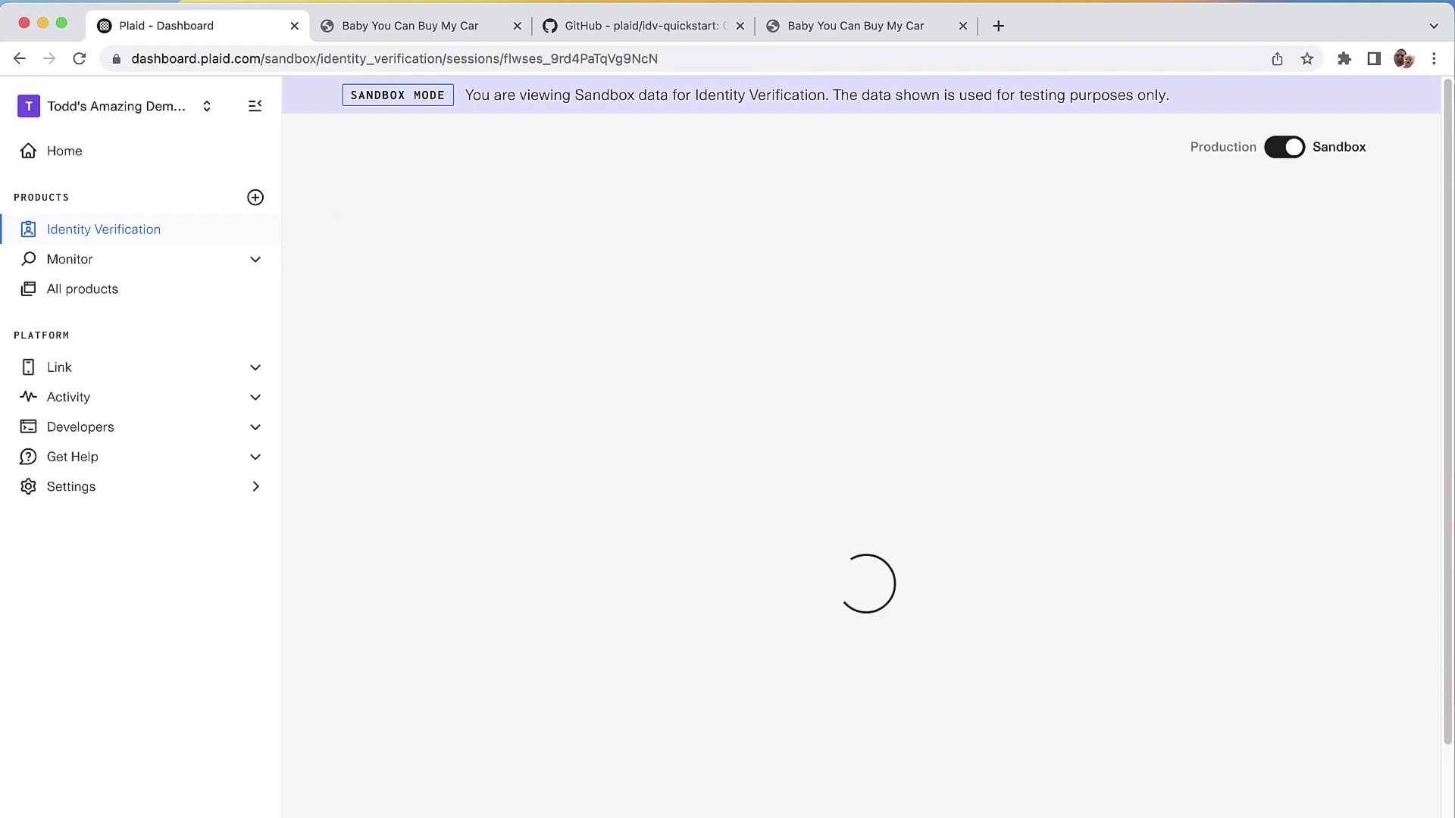
Step: Scroll through the session's verification checks and fraud analysis details
scroll(866, 447, down, 3)
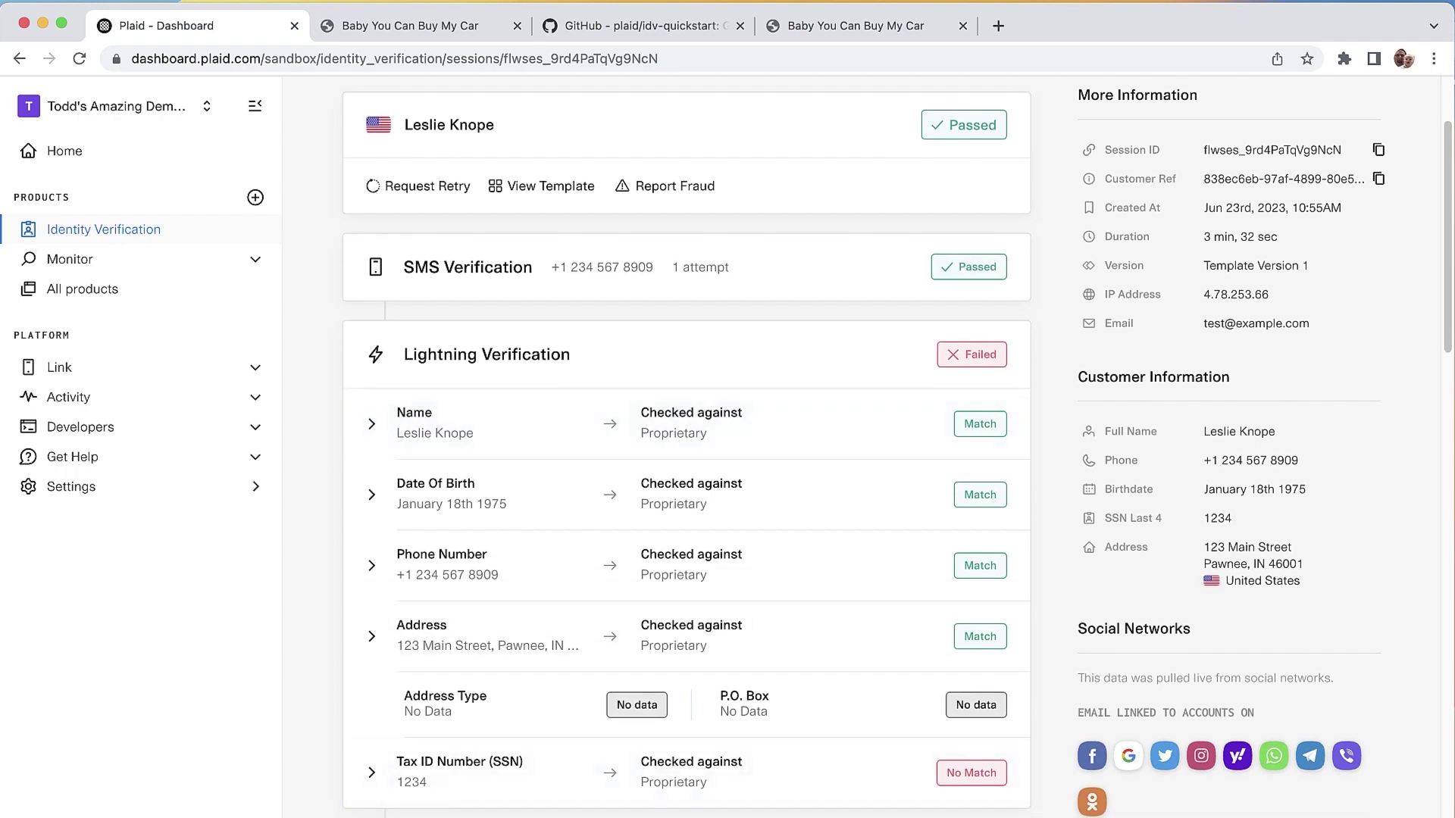
scroll(867, 697, down, 2)
scroll(866, 697, down, 8)
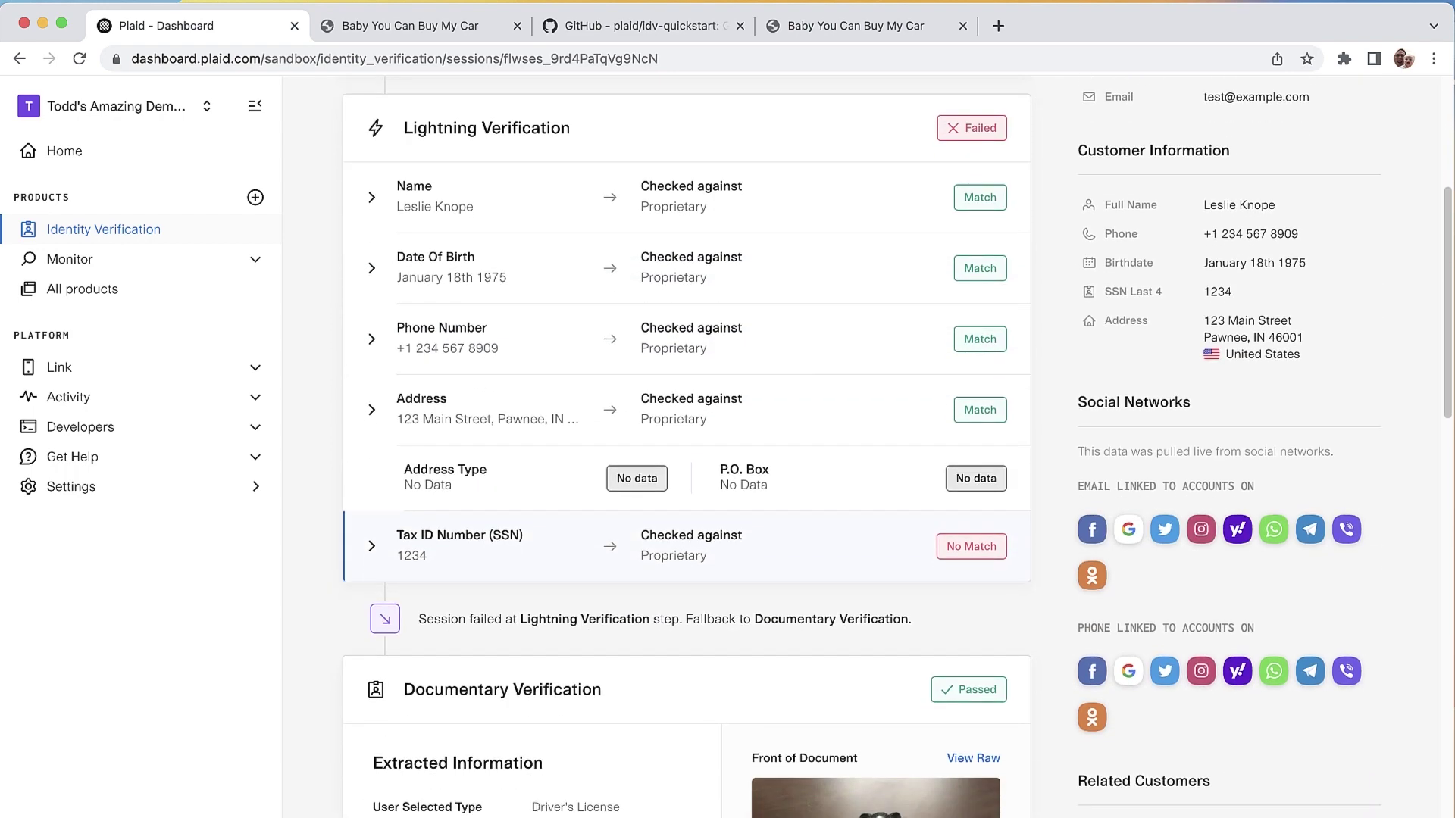
scroll(897, 449, down, 4)
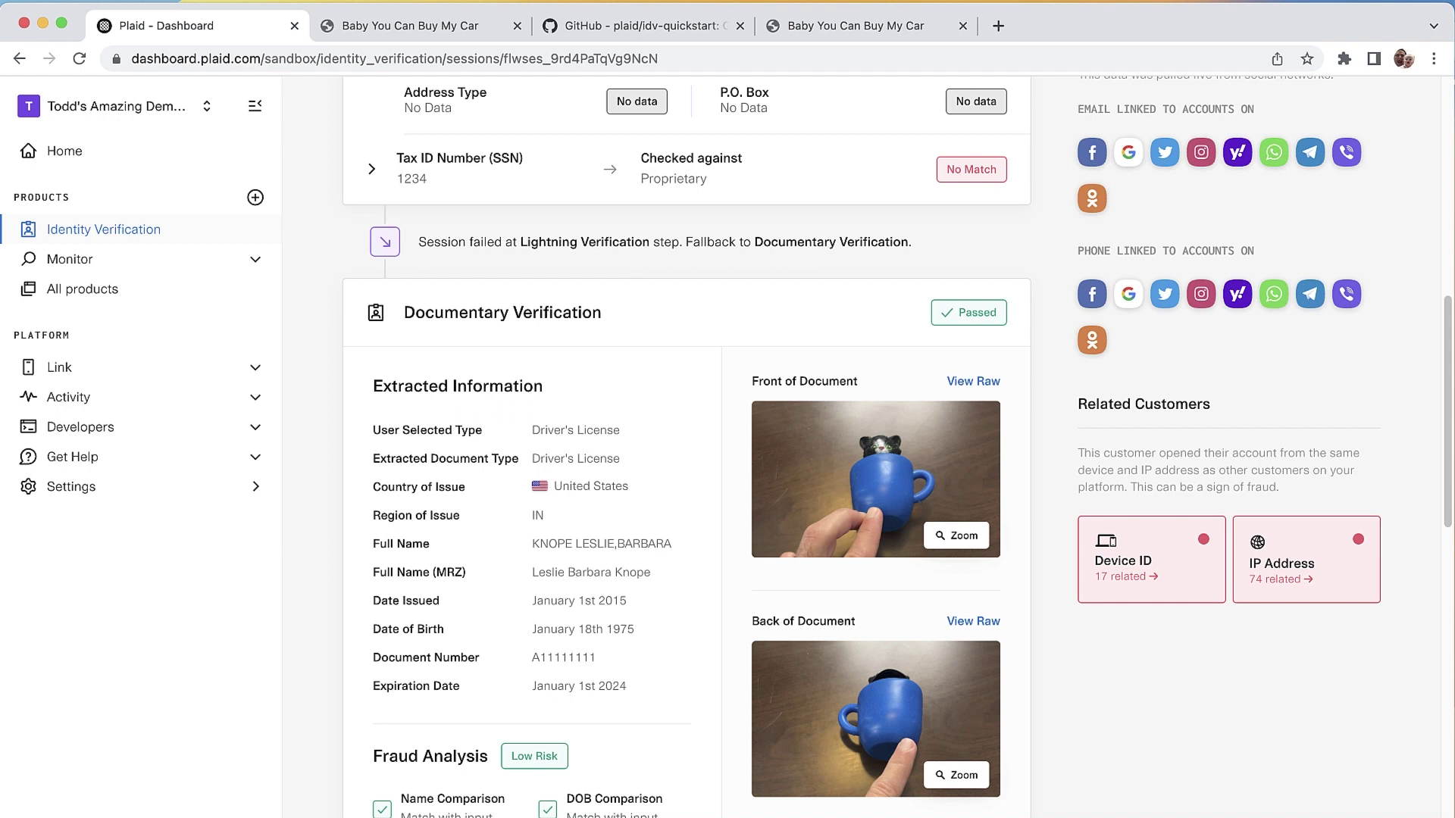
scroll(894, 447, down, 5)
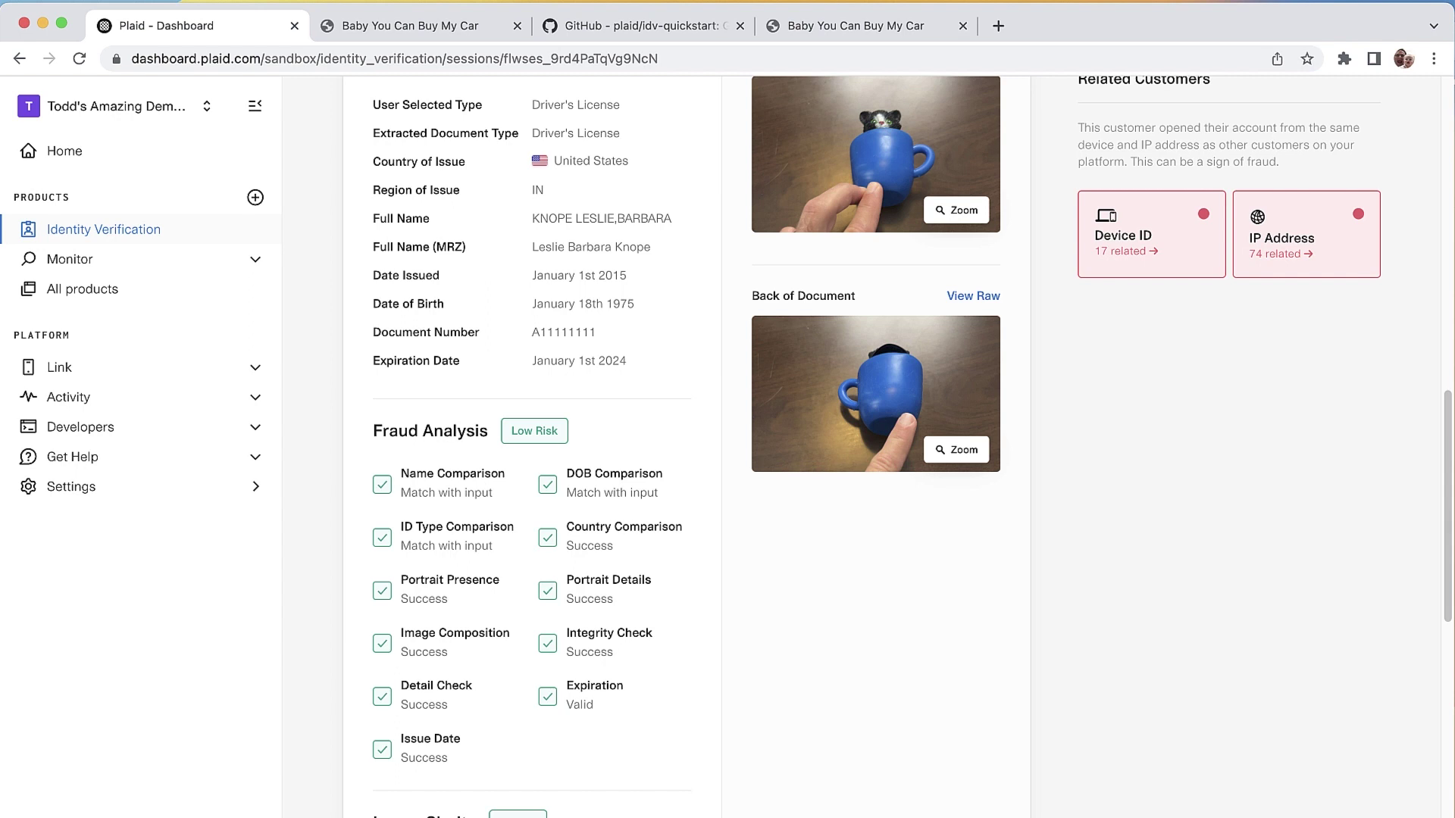
scroll(894, 447, down, 1)
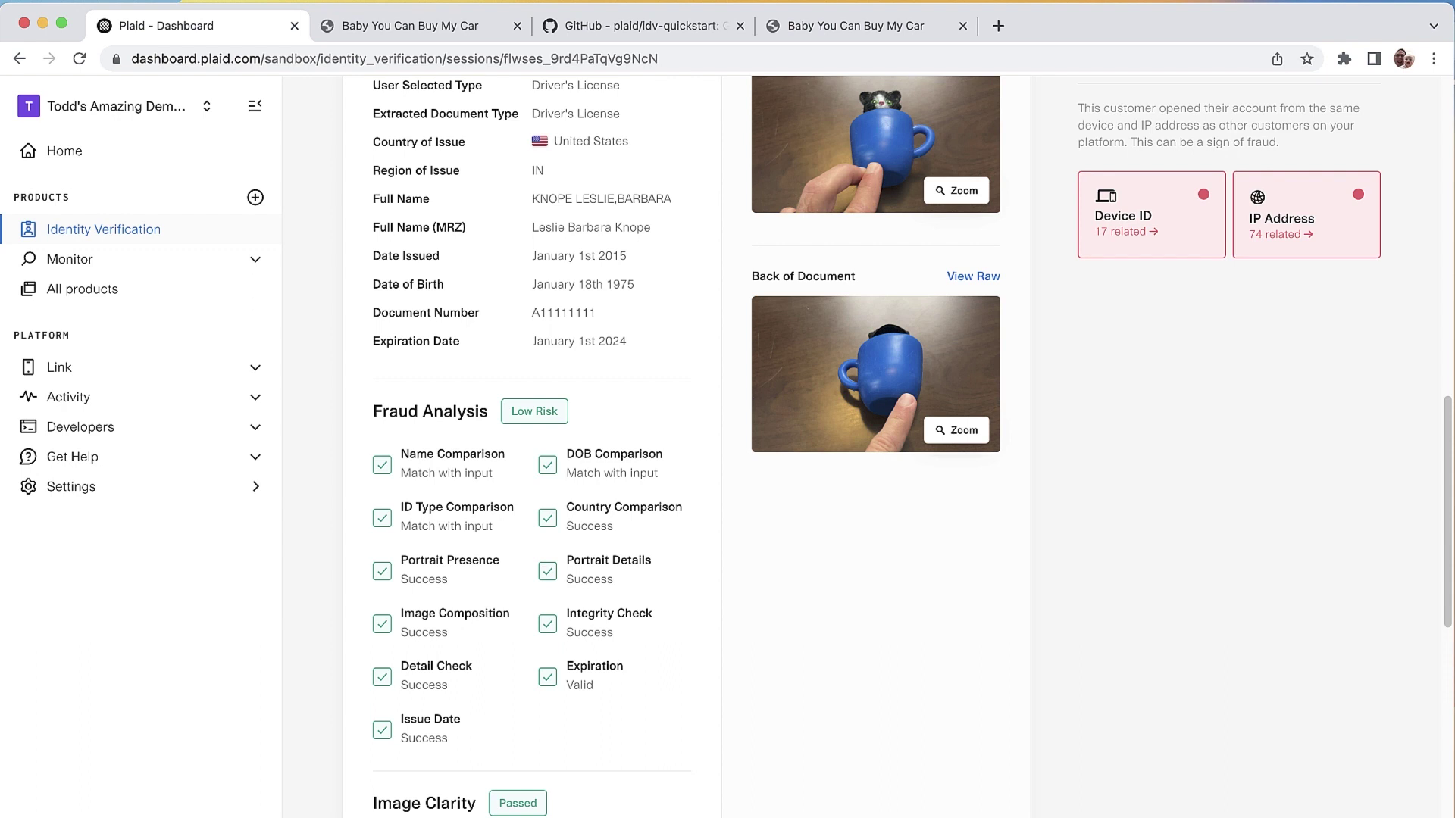
scroll(894, 447, down, 1)
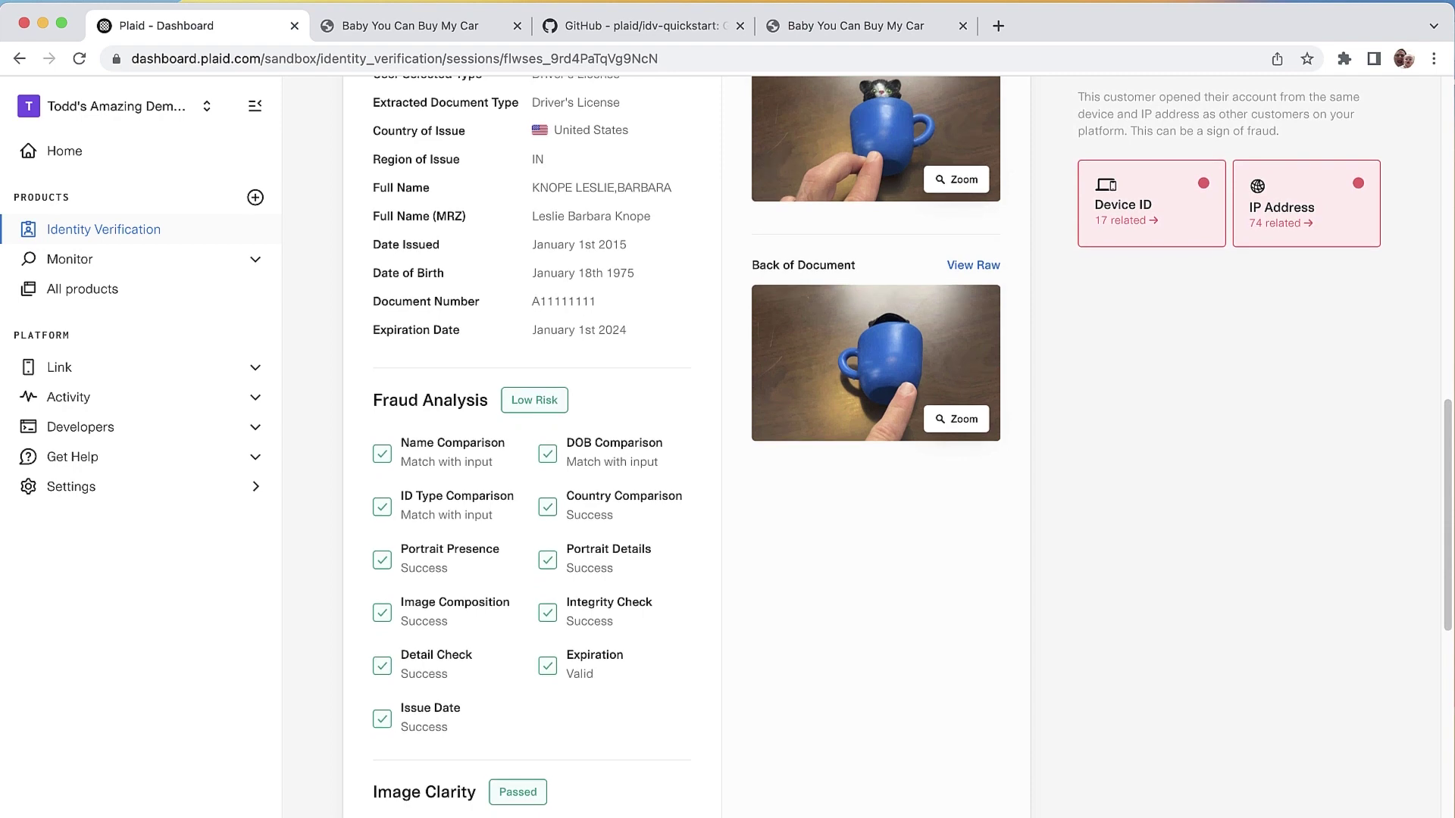
scroll(894, 447, down, 5)
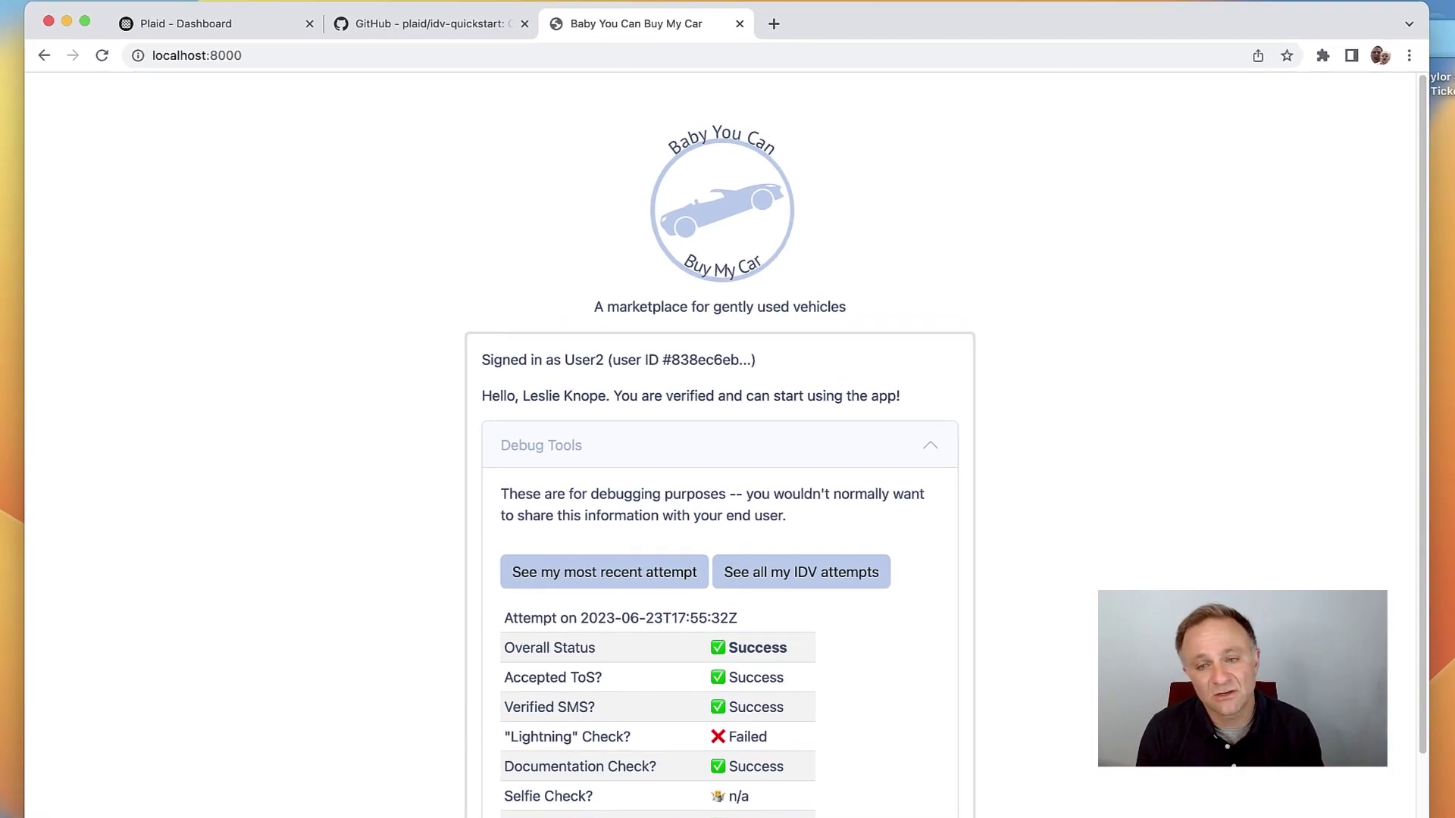
click(720, 445)
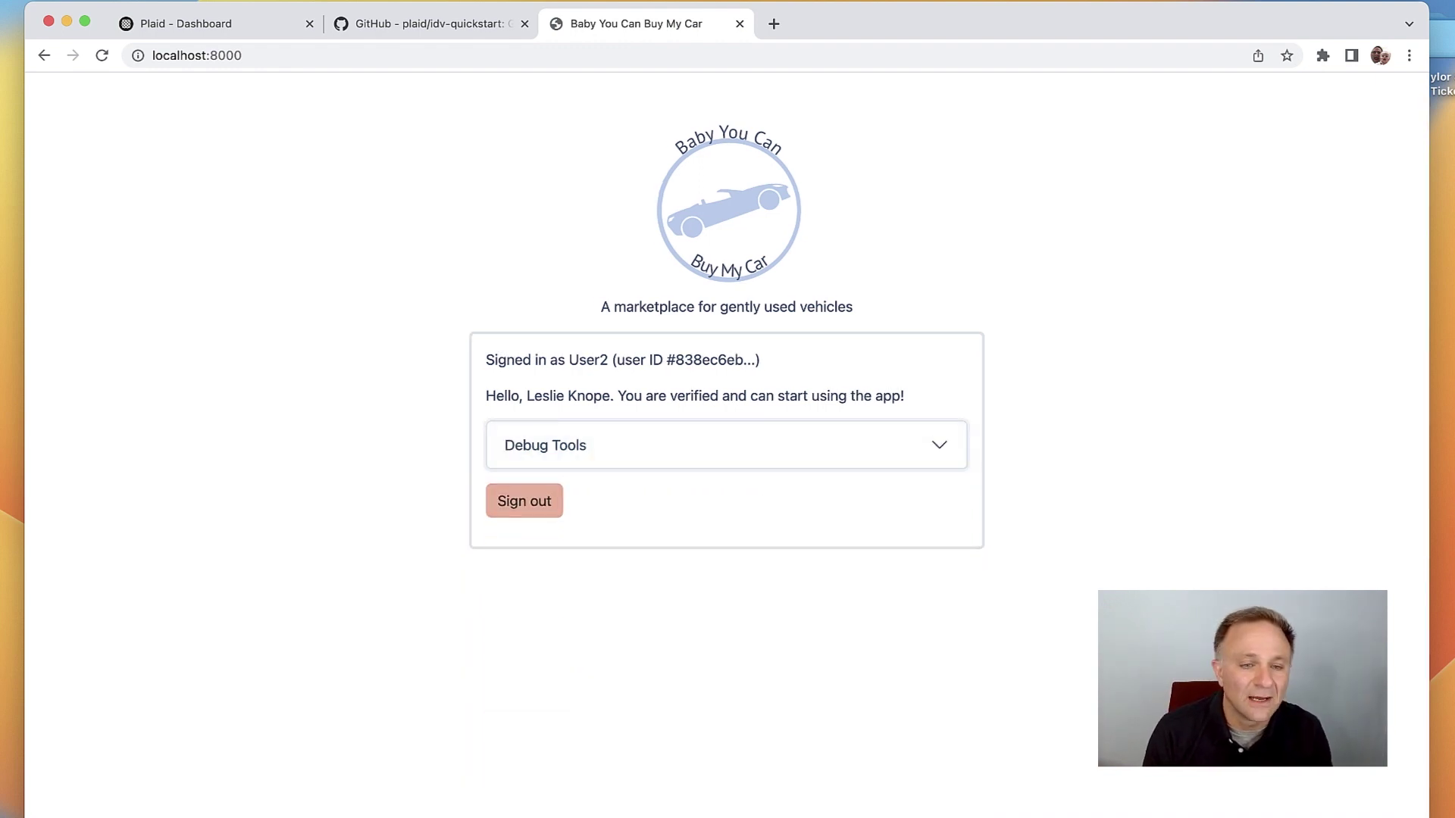
click(524, 501)
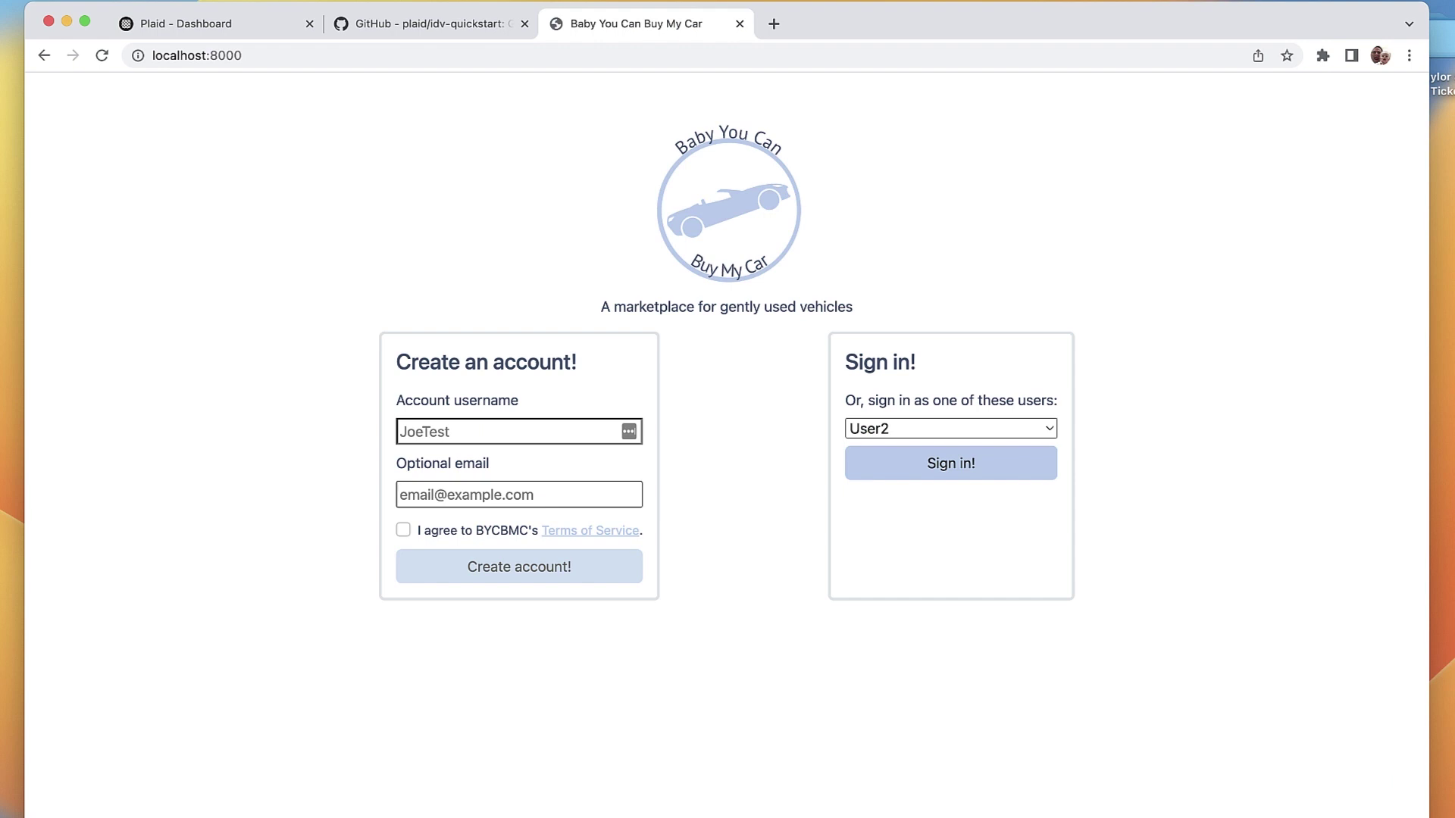
click(504, 431)
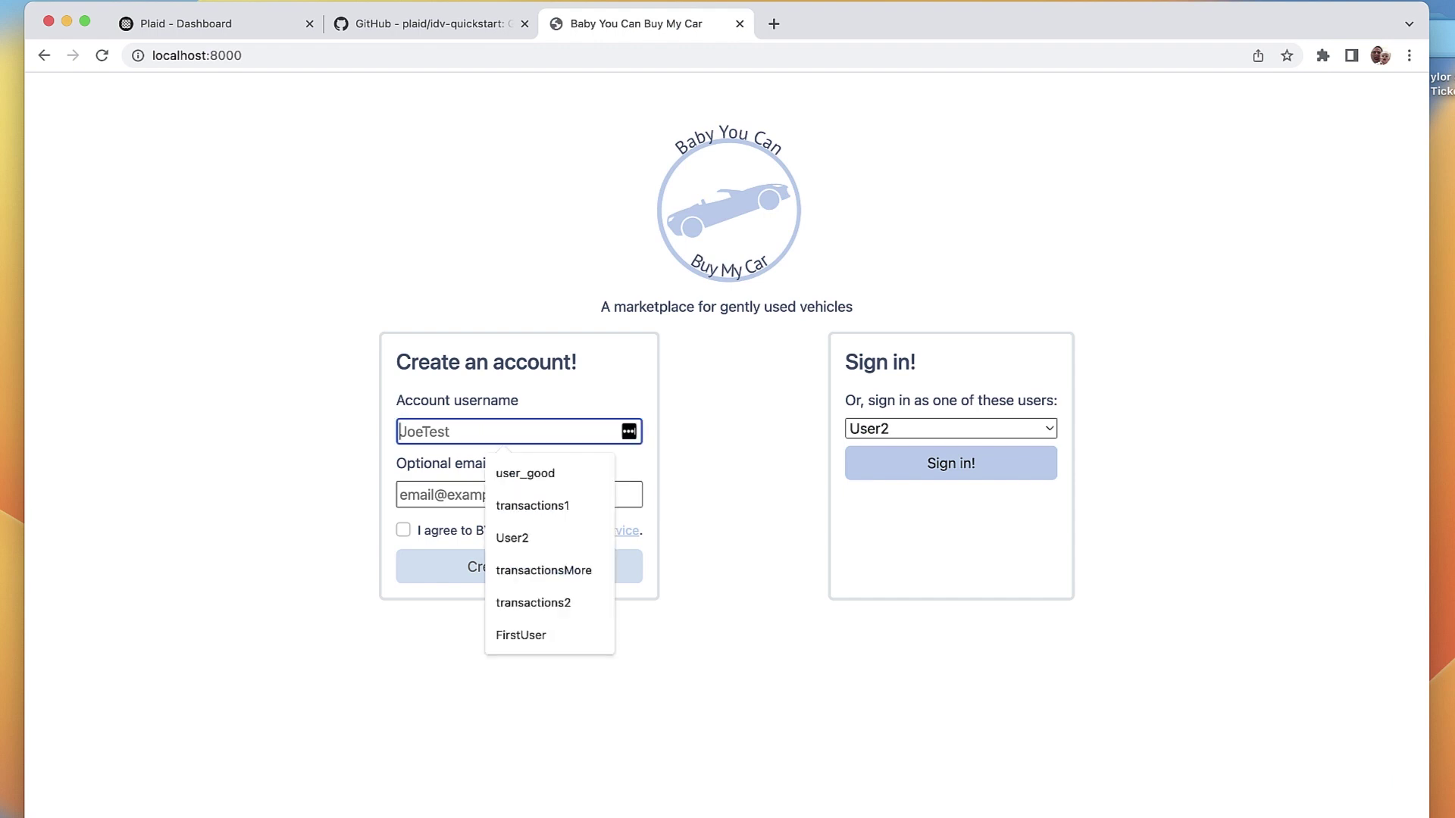
text(UserHybrid)
key(Tab)
text(test@e)
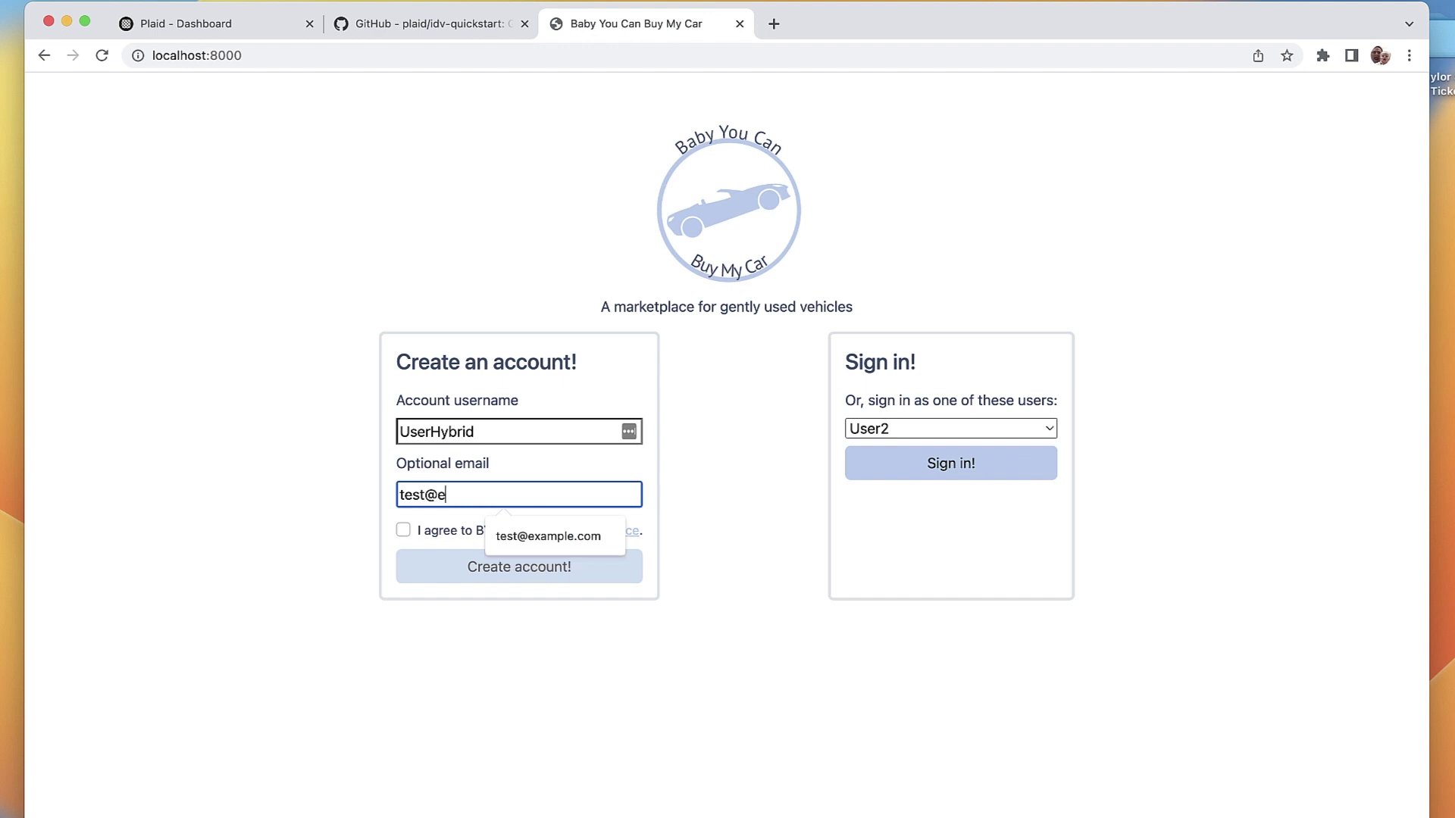
text(xample.com)
key(Tab)
Step: Accept the terms of service, create the account, and begin identity verification
key(space)
key(Tab)
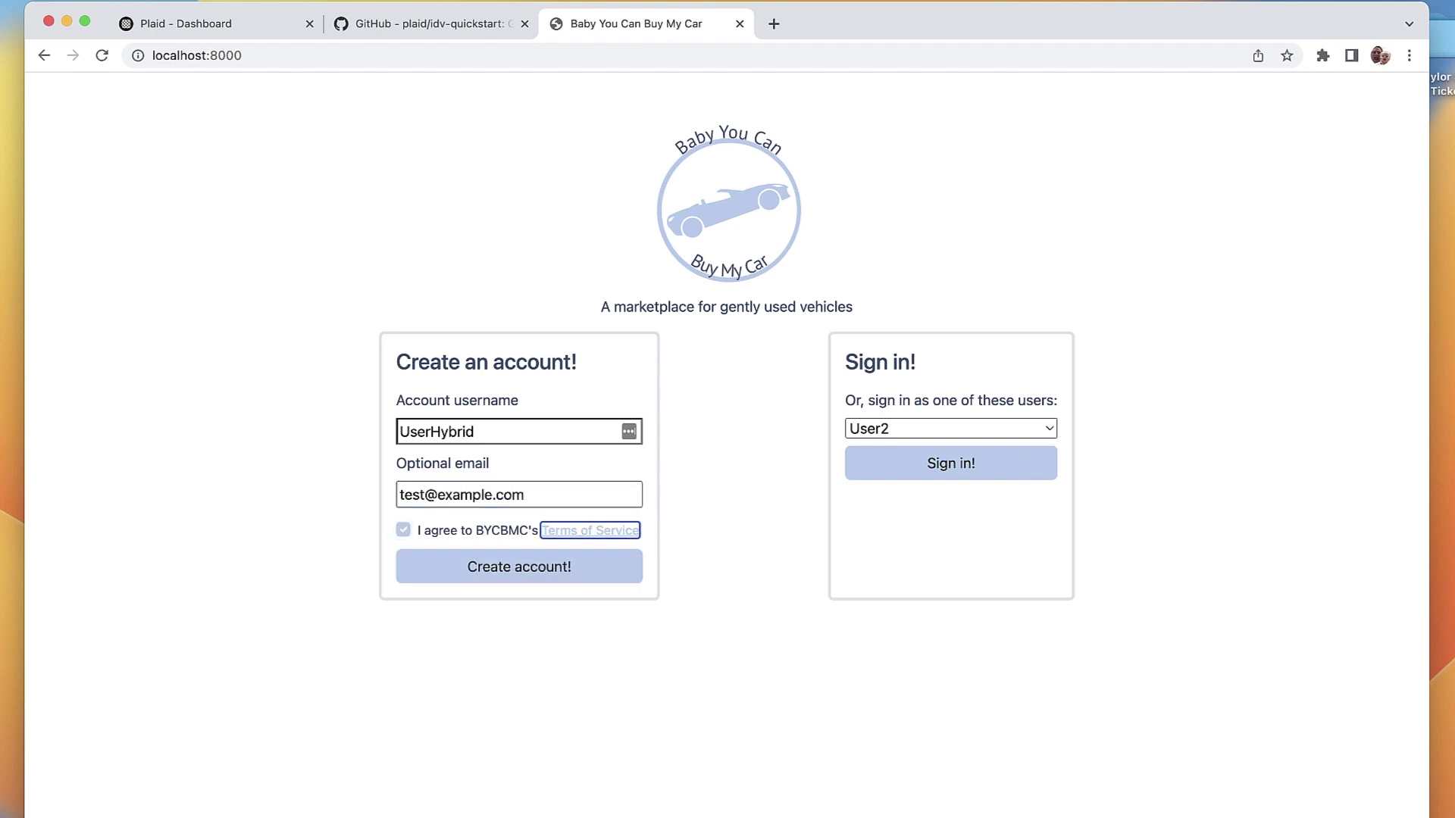
key(Tab)
key(Return)
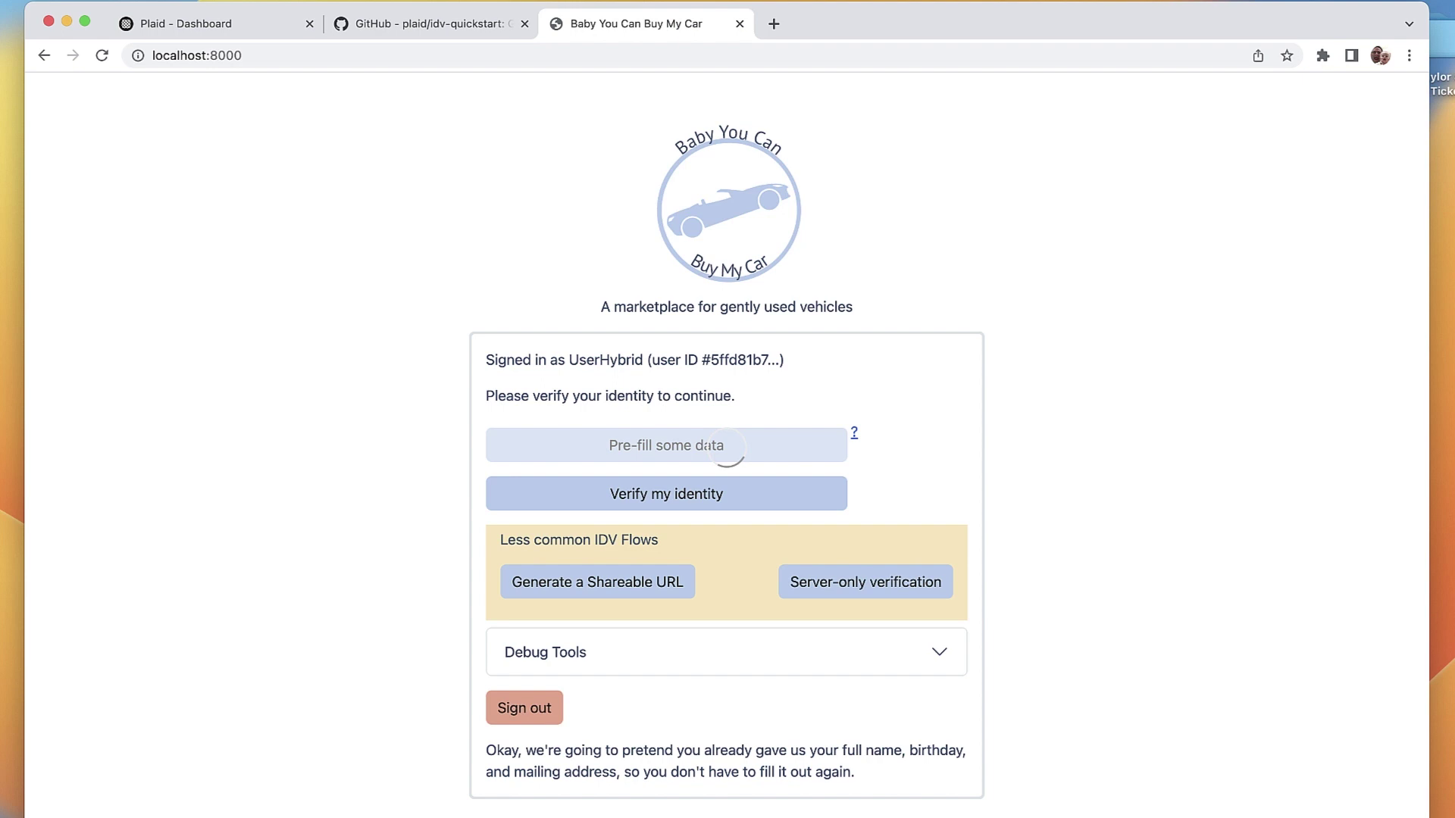
key(Return)
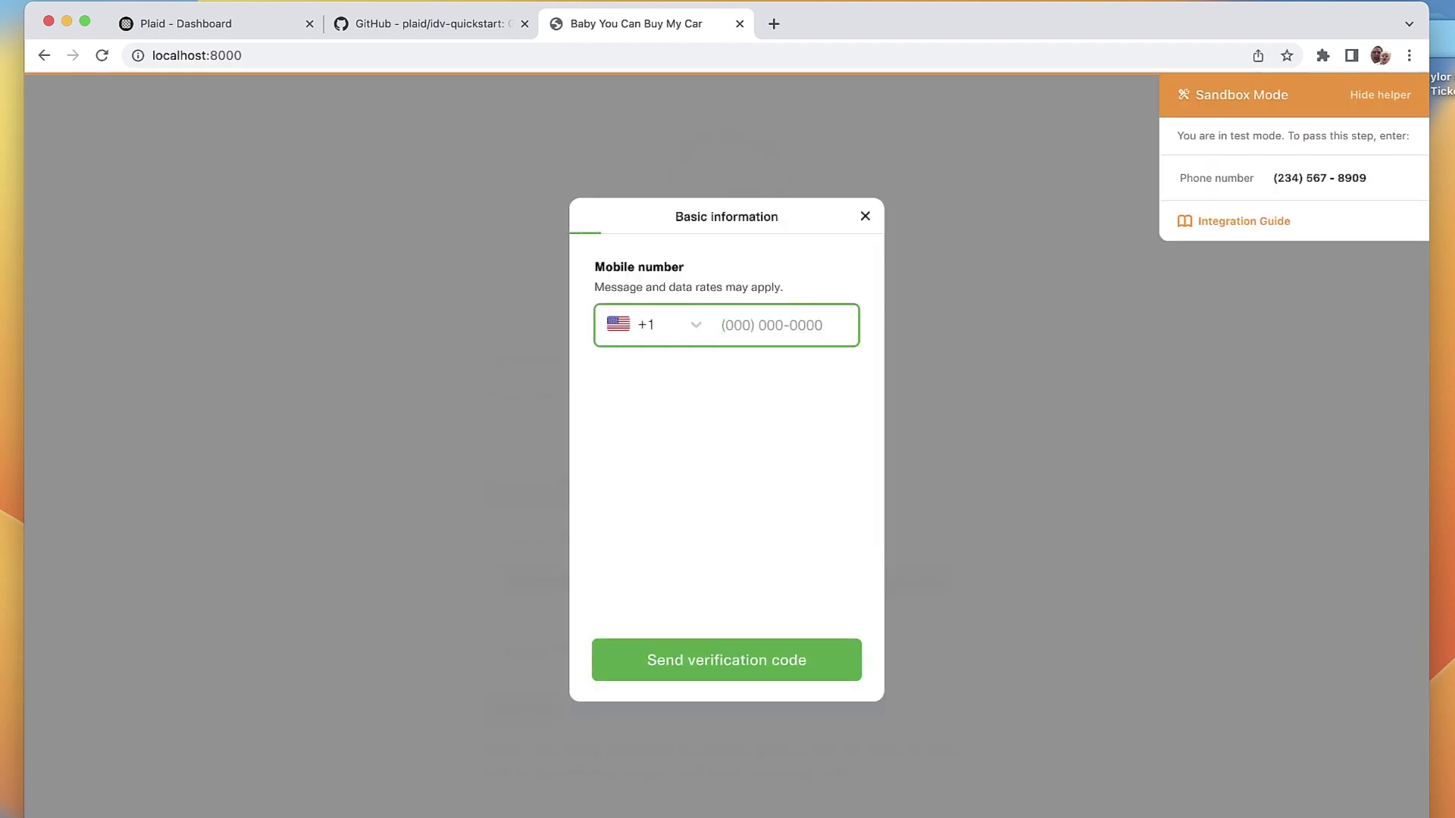
text(23)
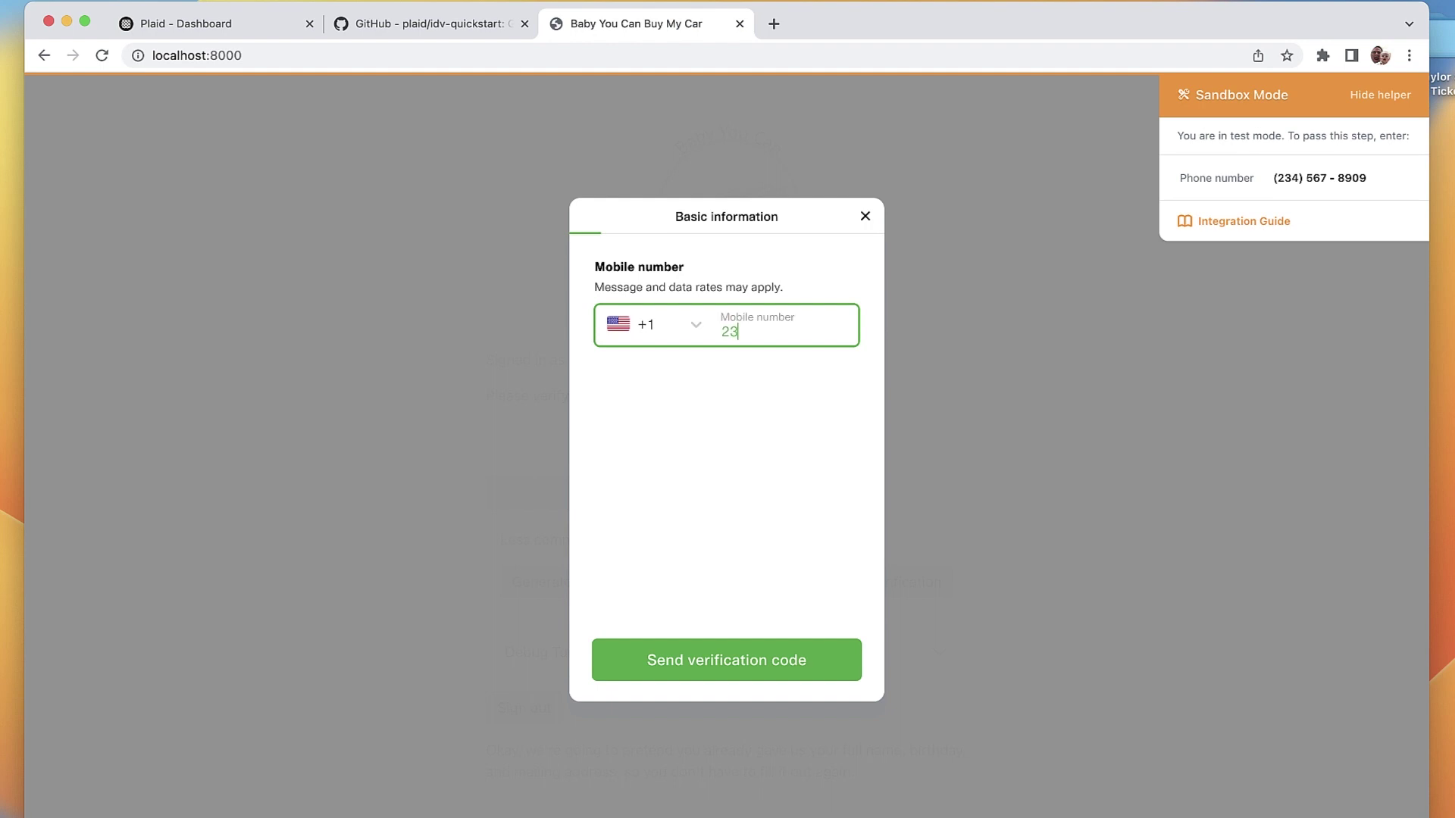
text(4) 567-8909)
key(Tab)
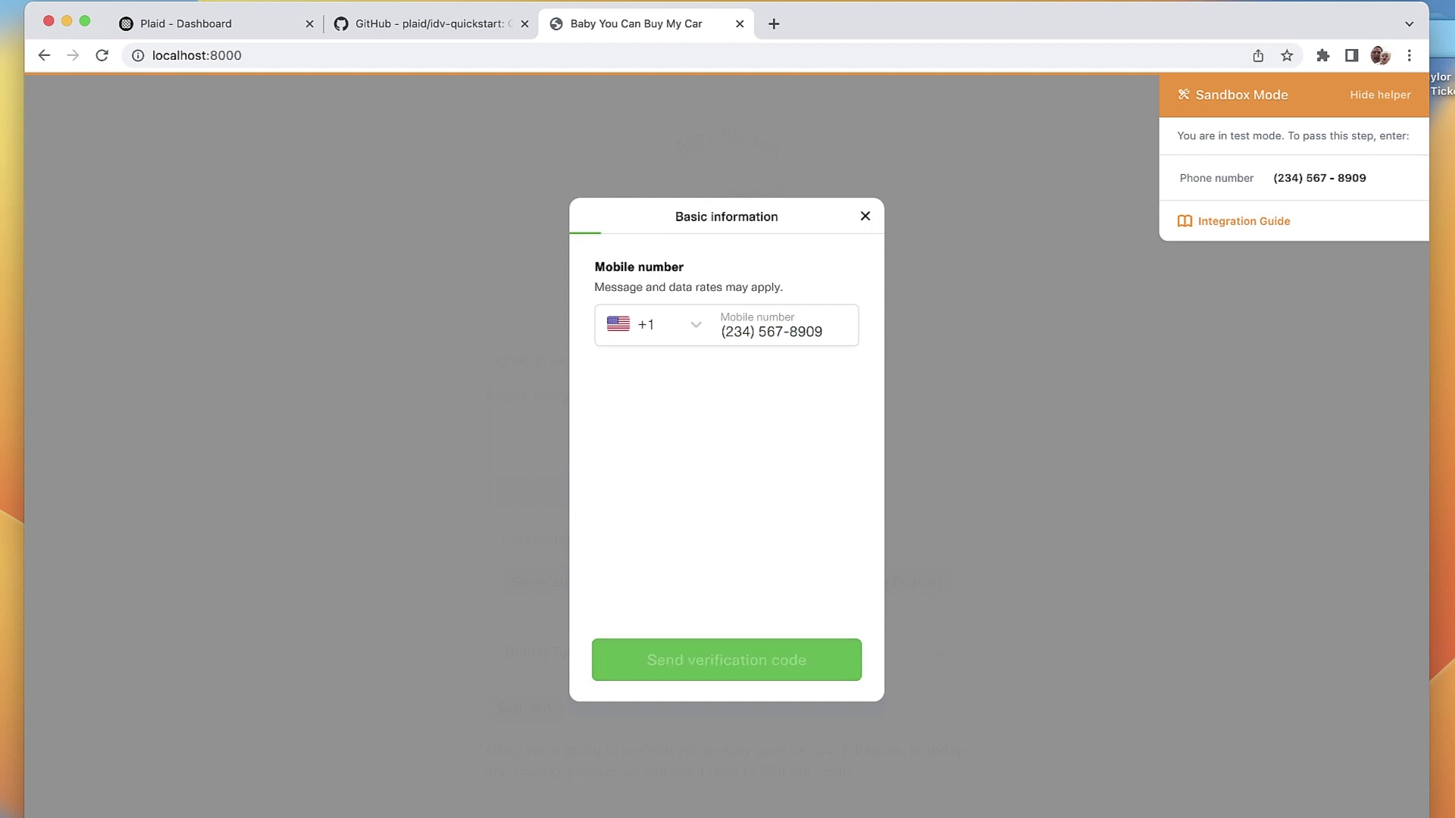
key(Return)
text(11111)
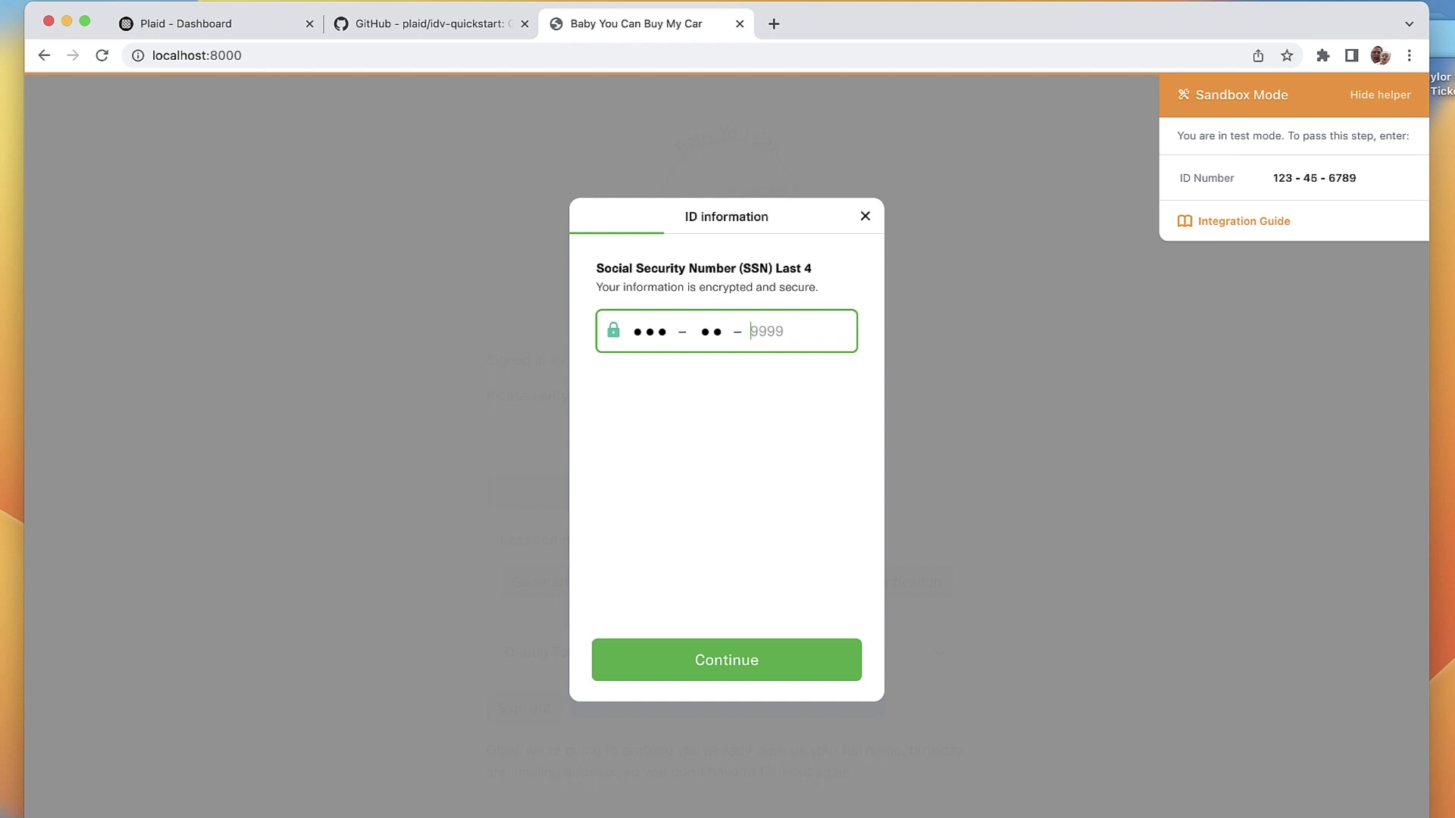
text(6789)
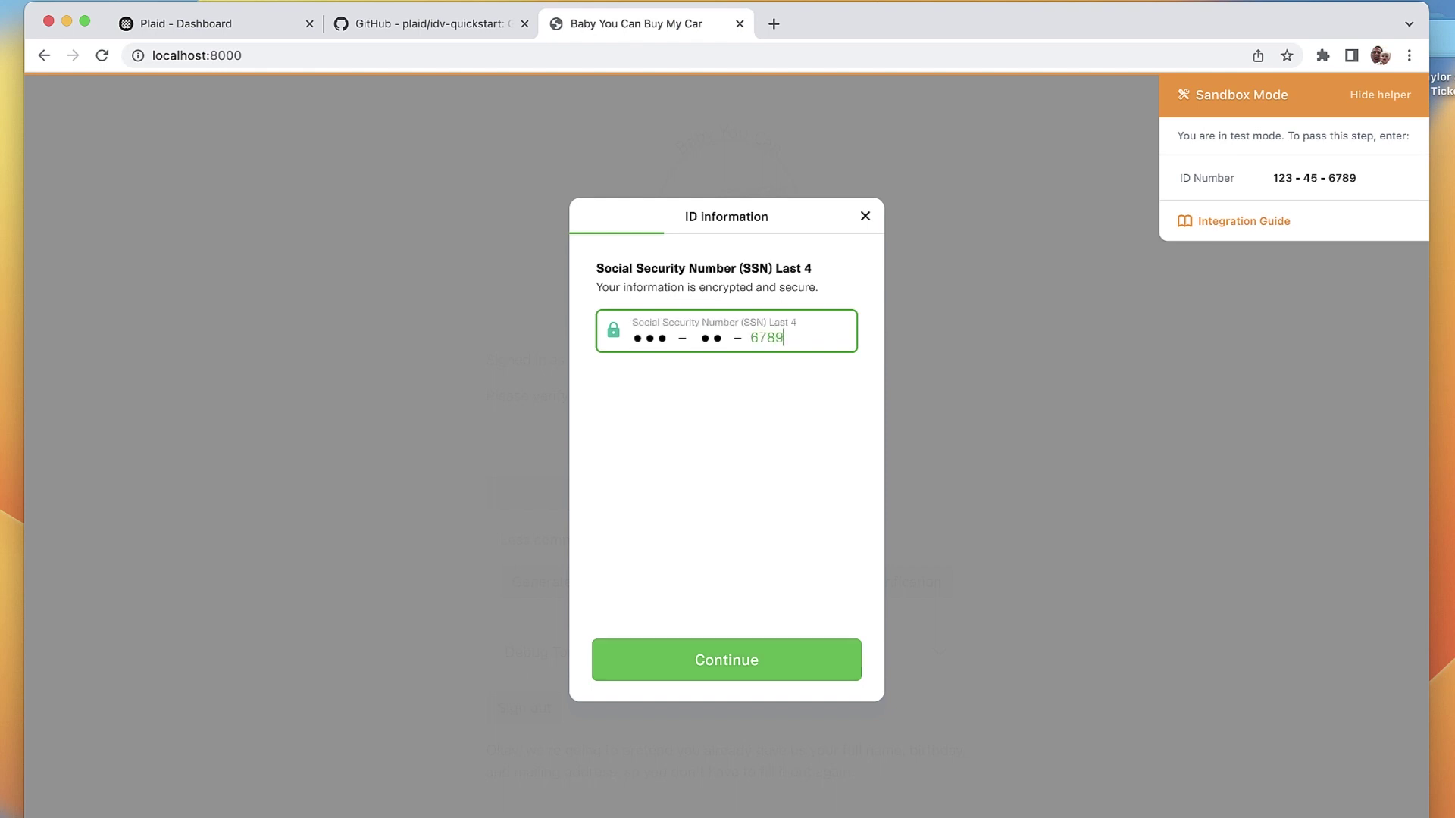
key(Return)
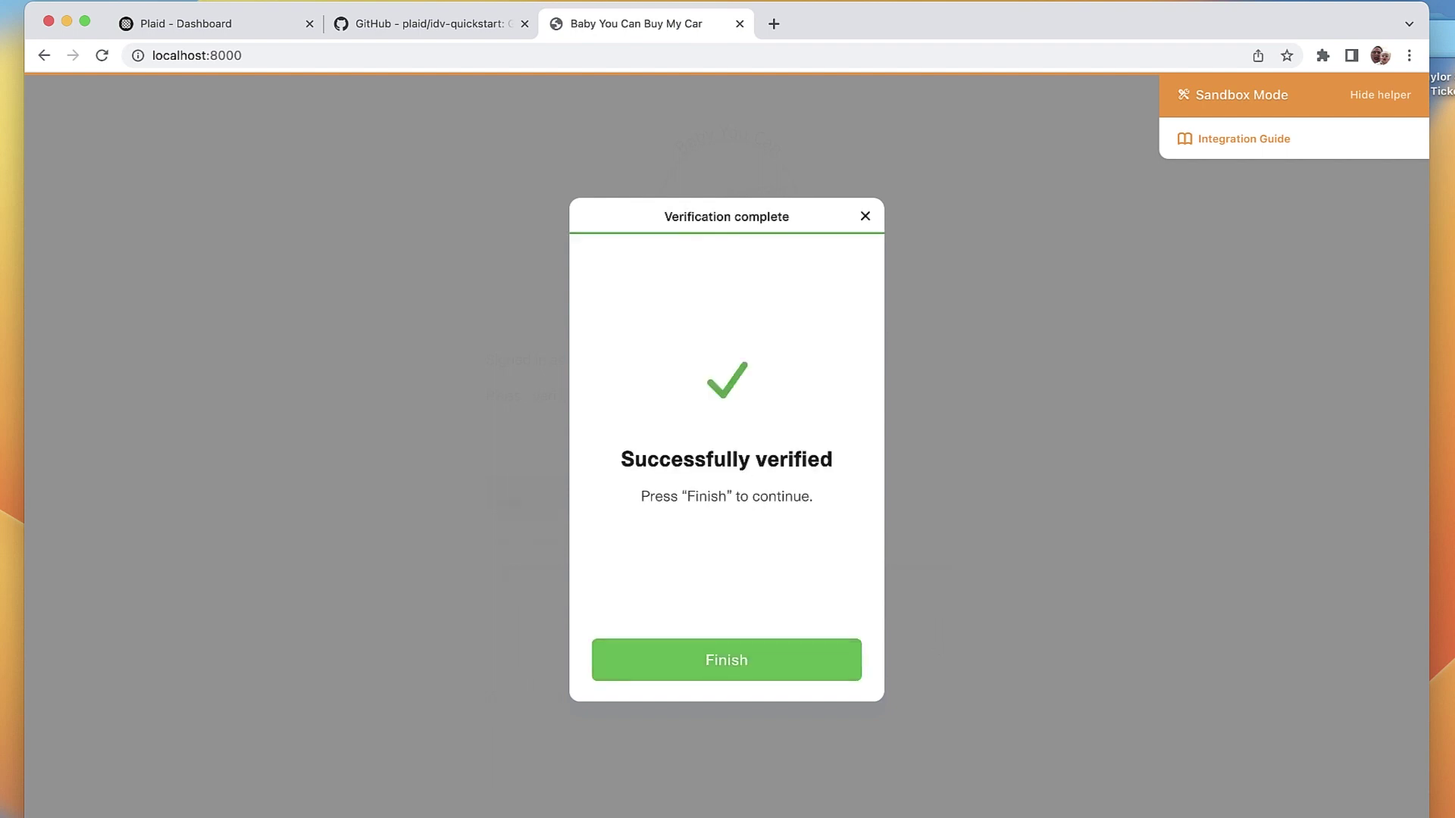
Step: Finish the verification, sign out of the car app, and return to Plaid Dashboard
key(Return)
click(524, 501)
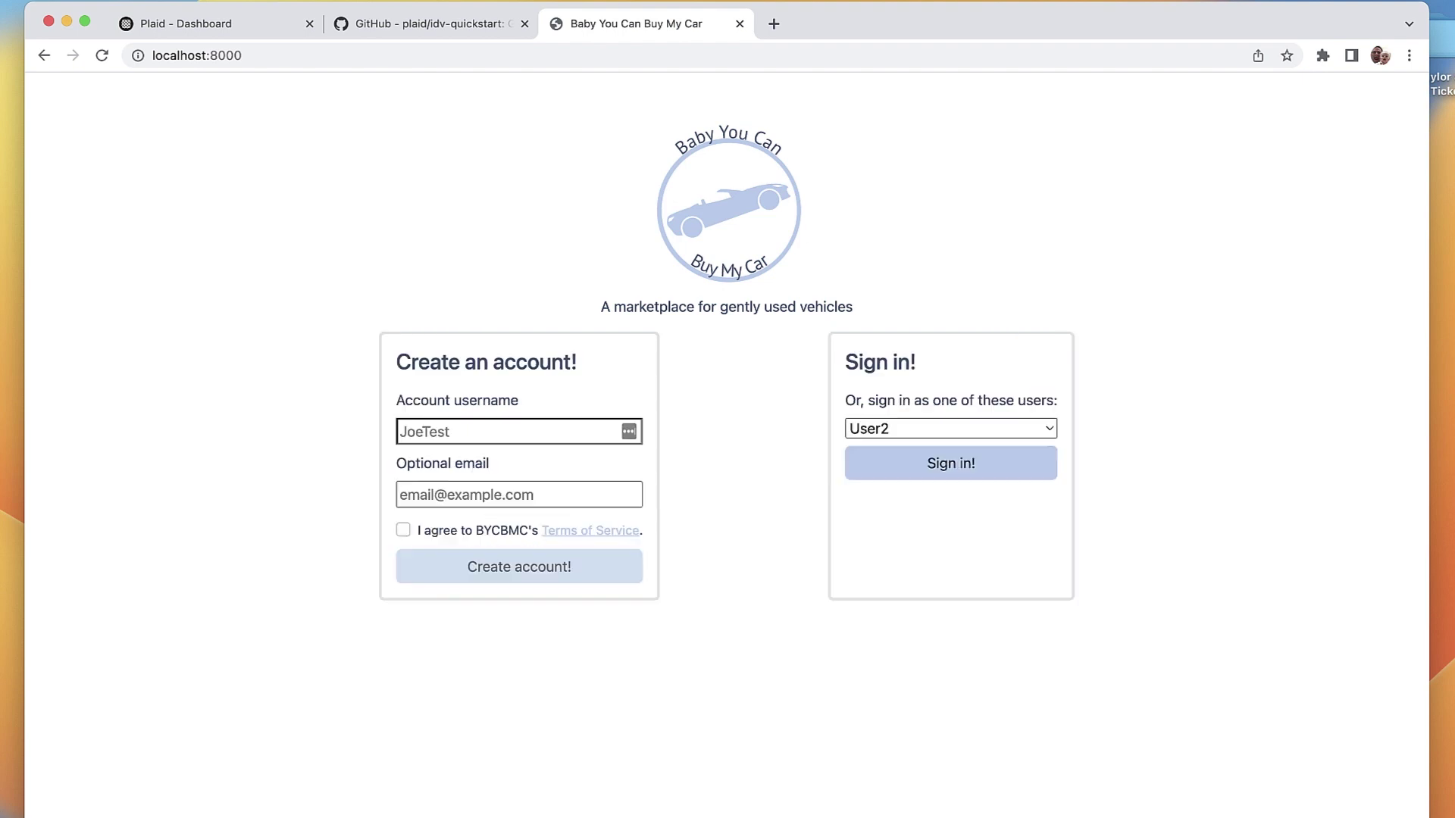
key(super+1)
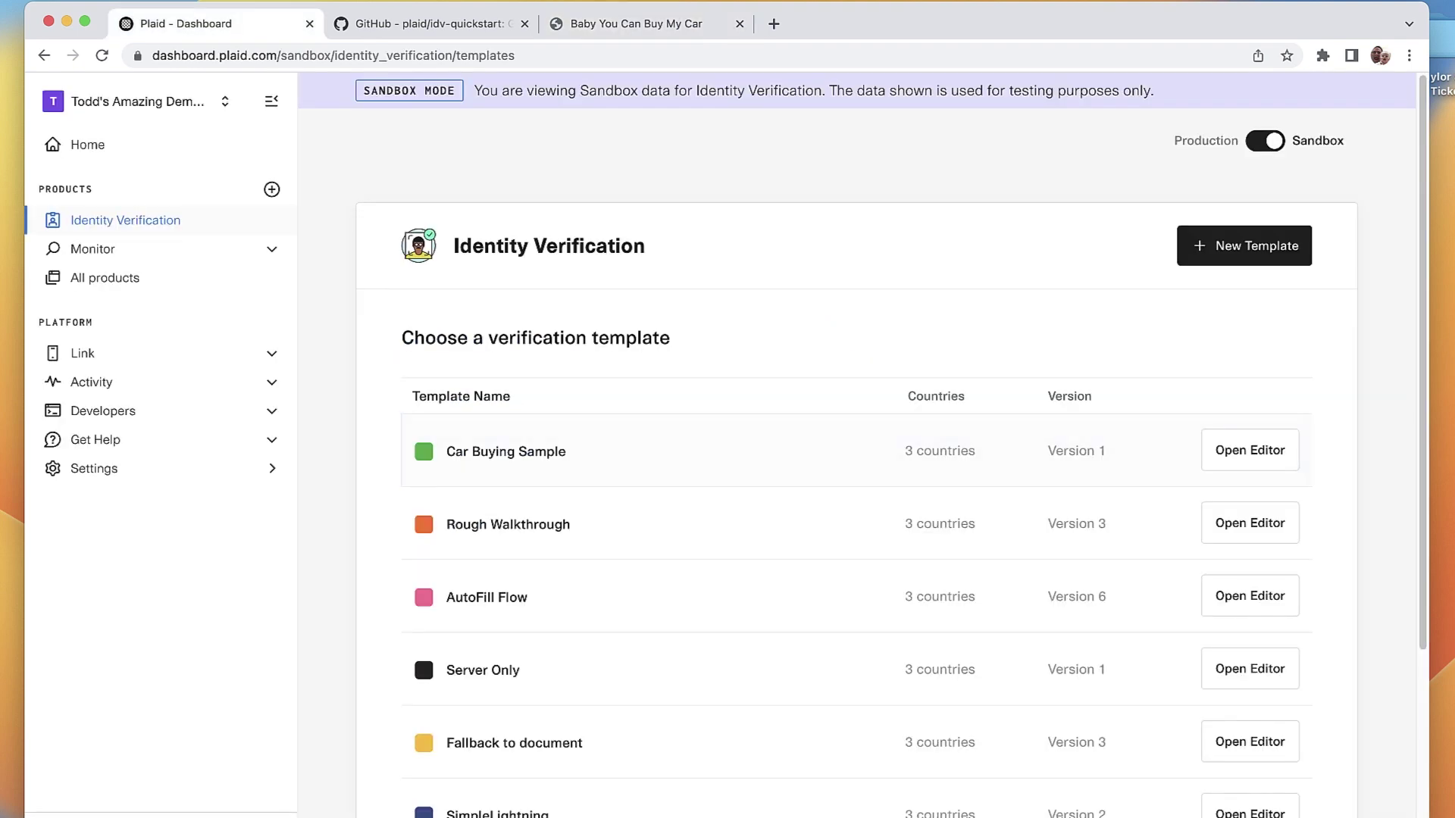
Step: Enable 'Attempt to auto-fill customer PII' on the Car Buying Sample template and publish version 2
click(1250, 450)
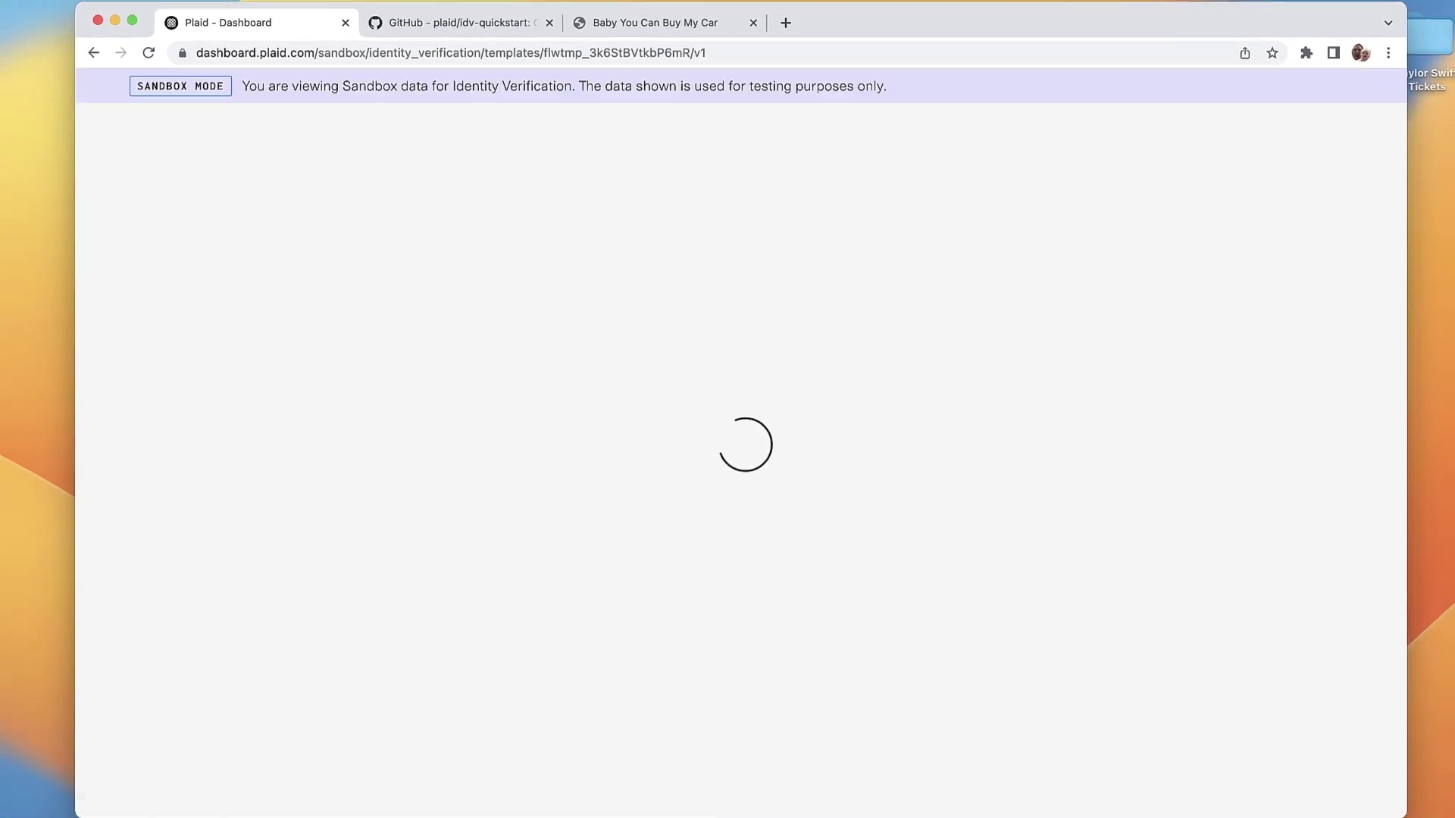
scroll(379, 530, down, 3)
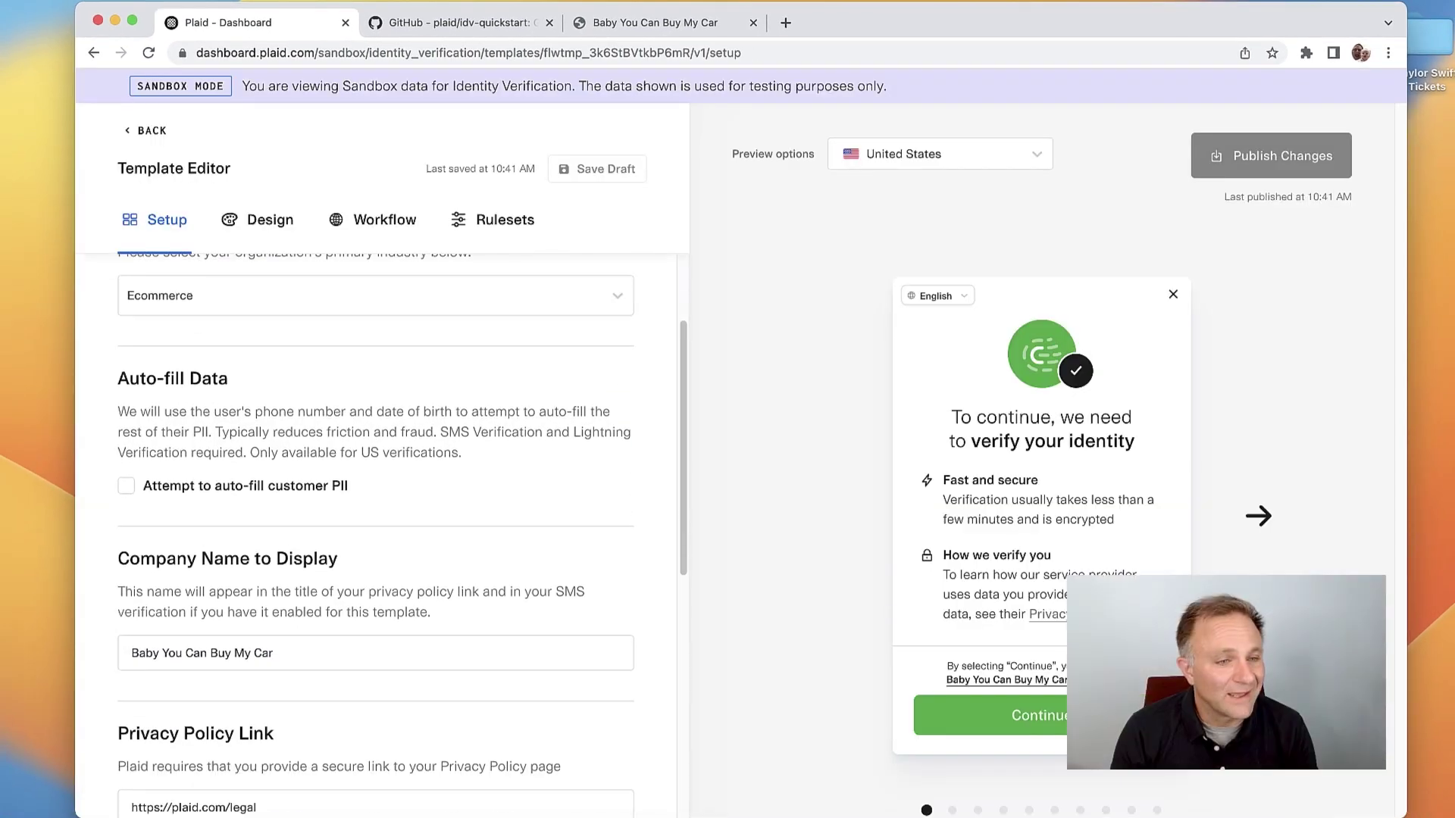
click(126, 485)
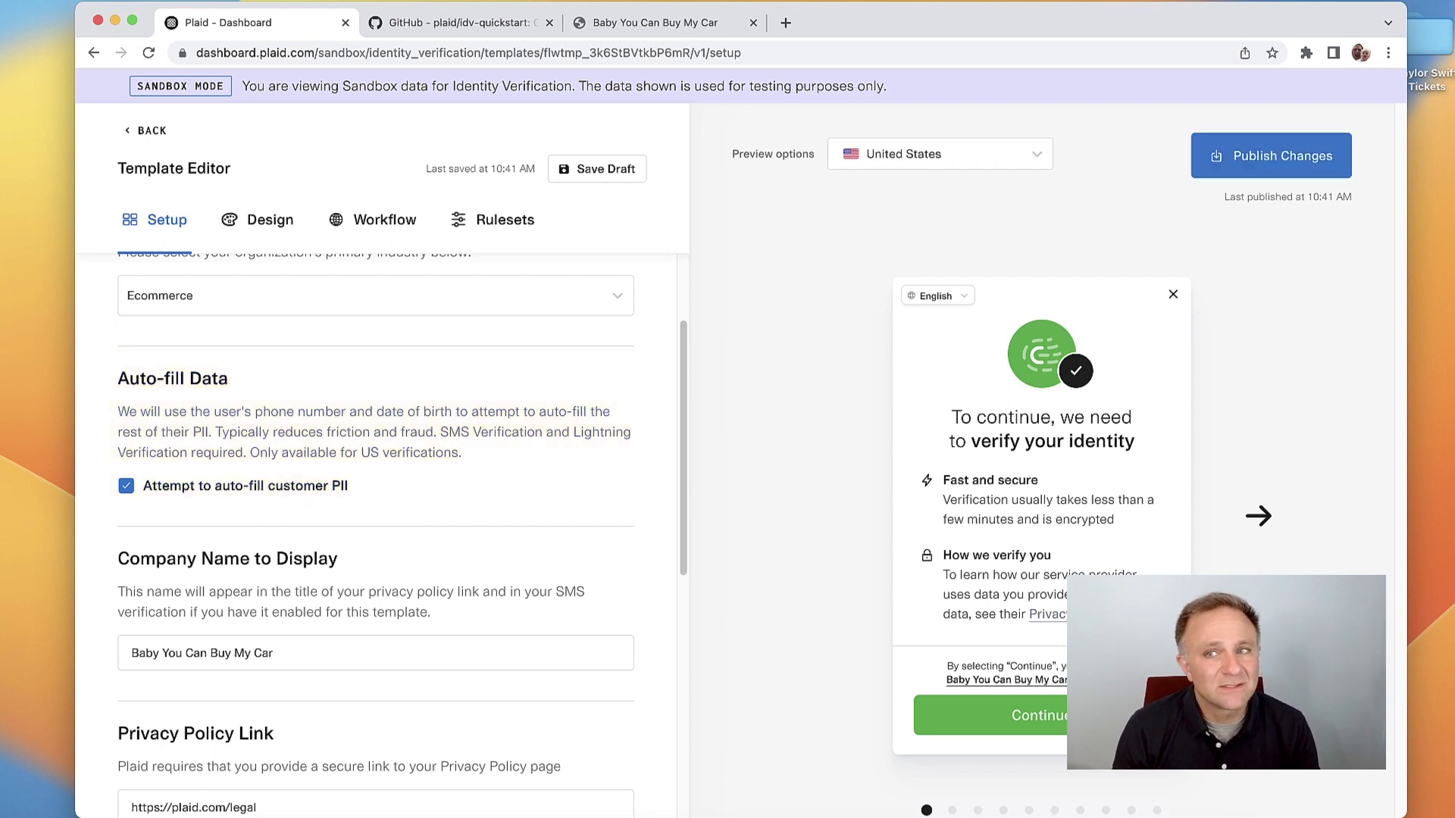
click(1270, 155)
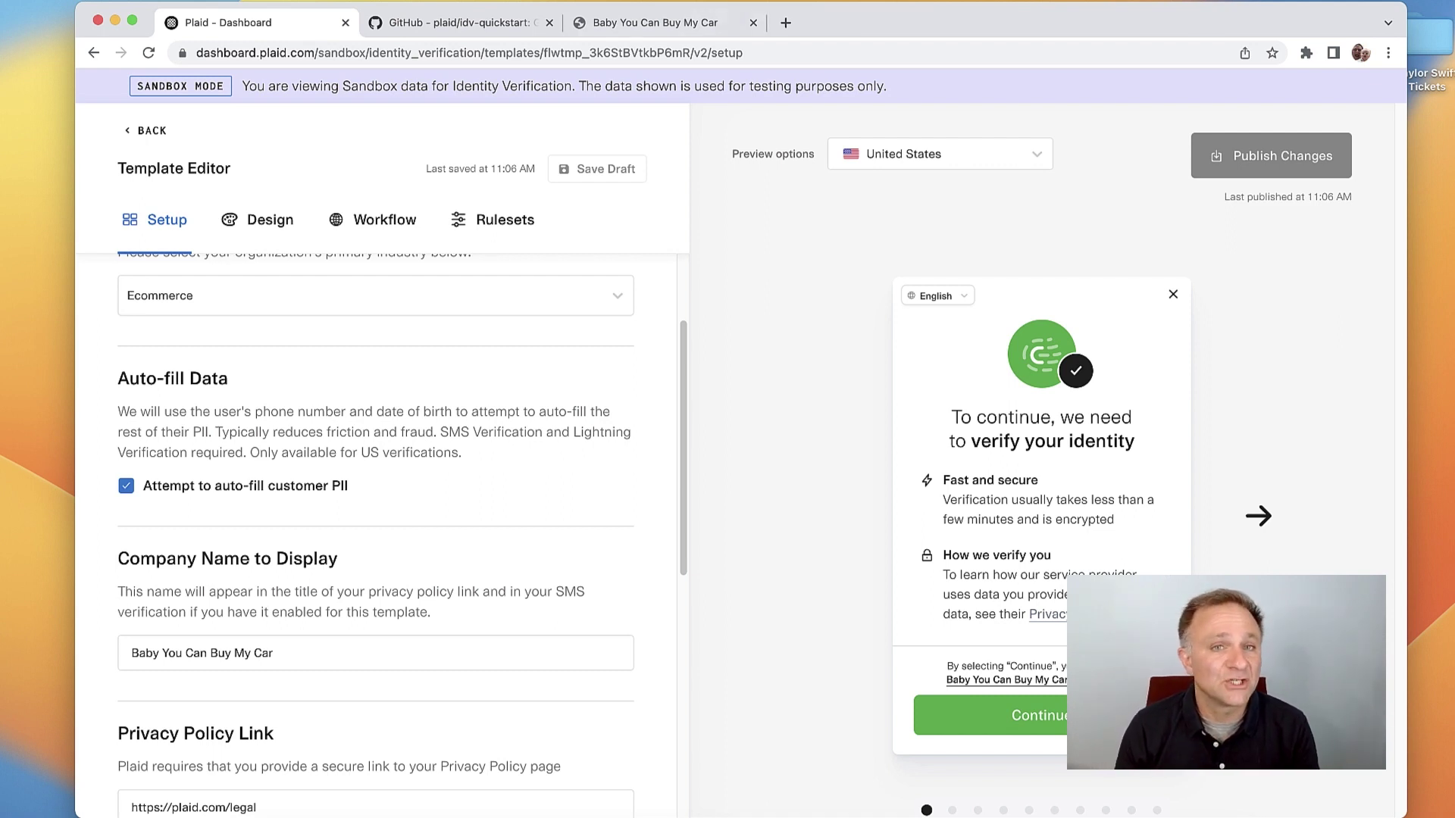
key(super+3)
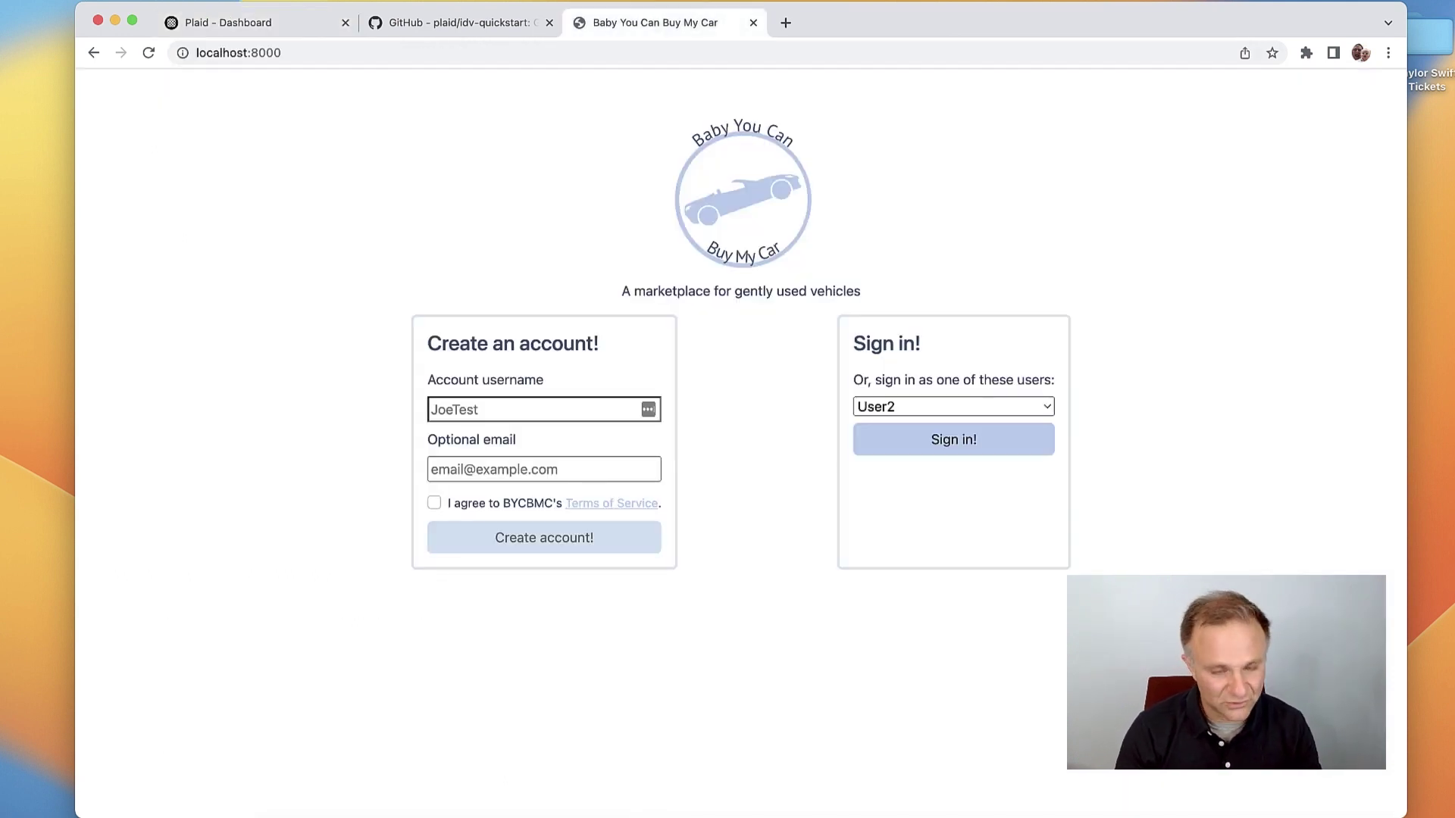
click(530, 409)
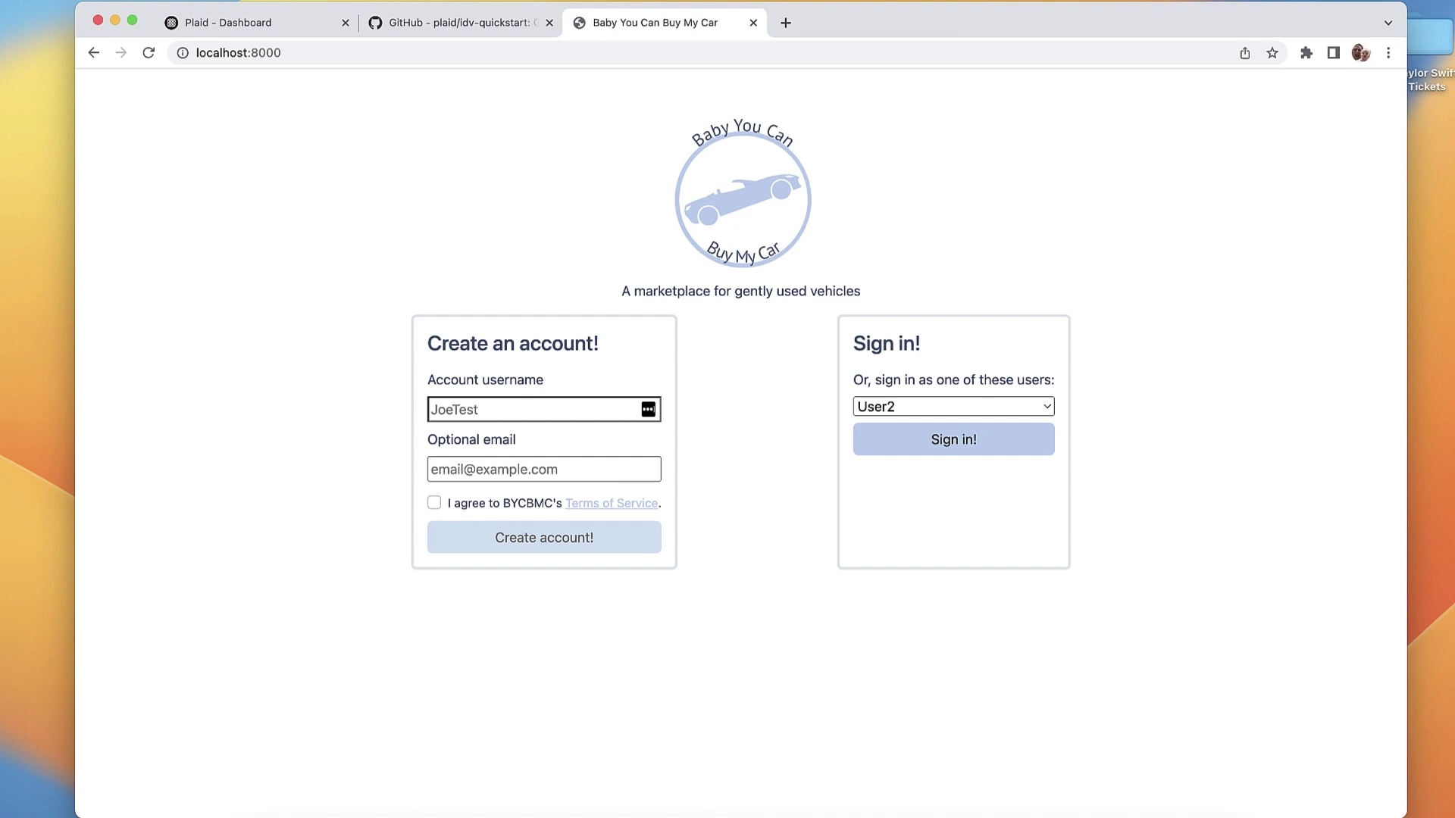
text(UserAutoFill)
key(Tab)
text(test@)
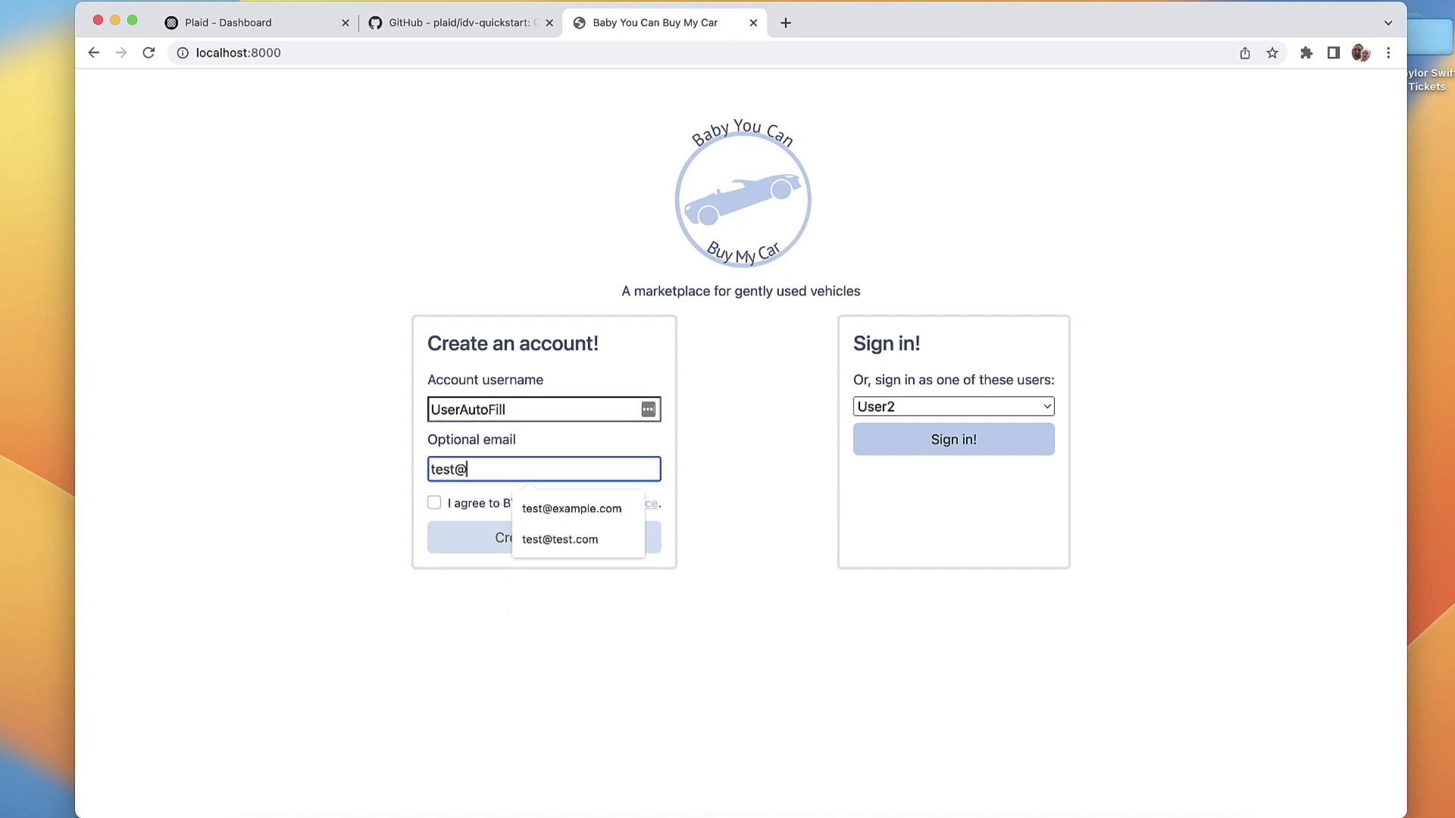
text(example.com)
key(Tab)
key(space)
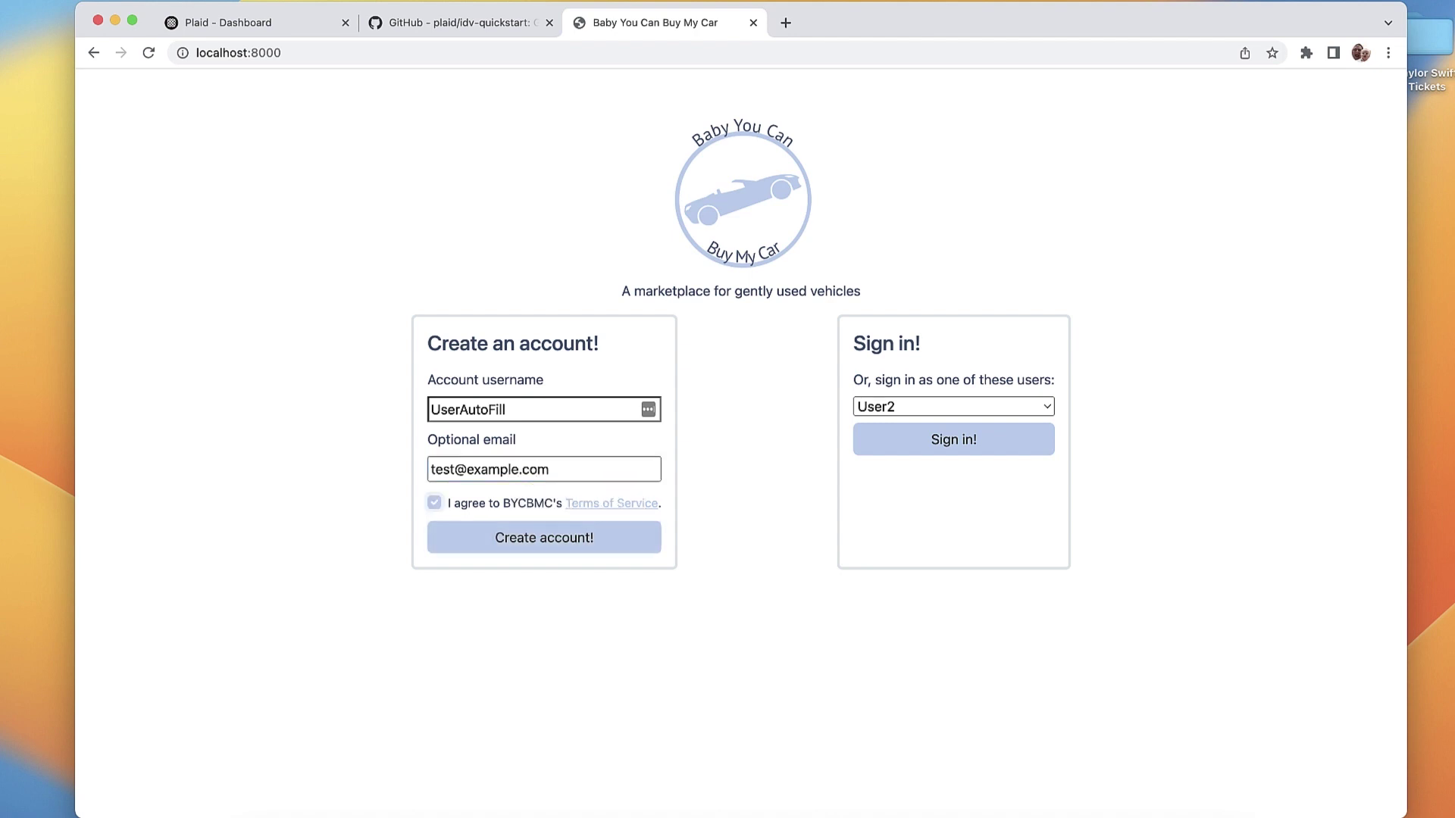
key(Tab)
key(Return)
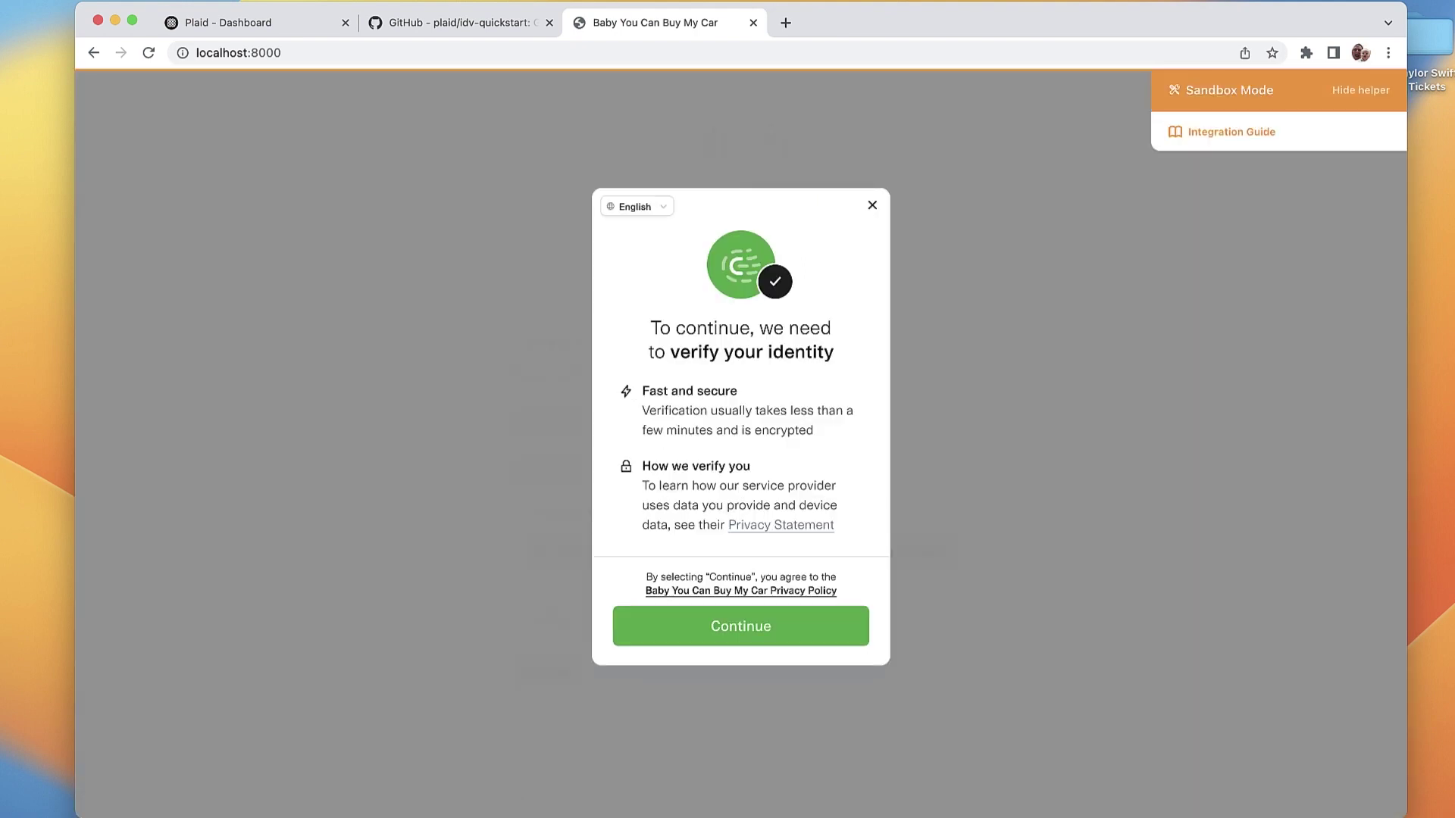
click(740, 626)
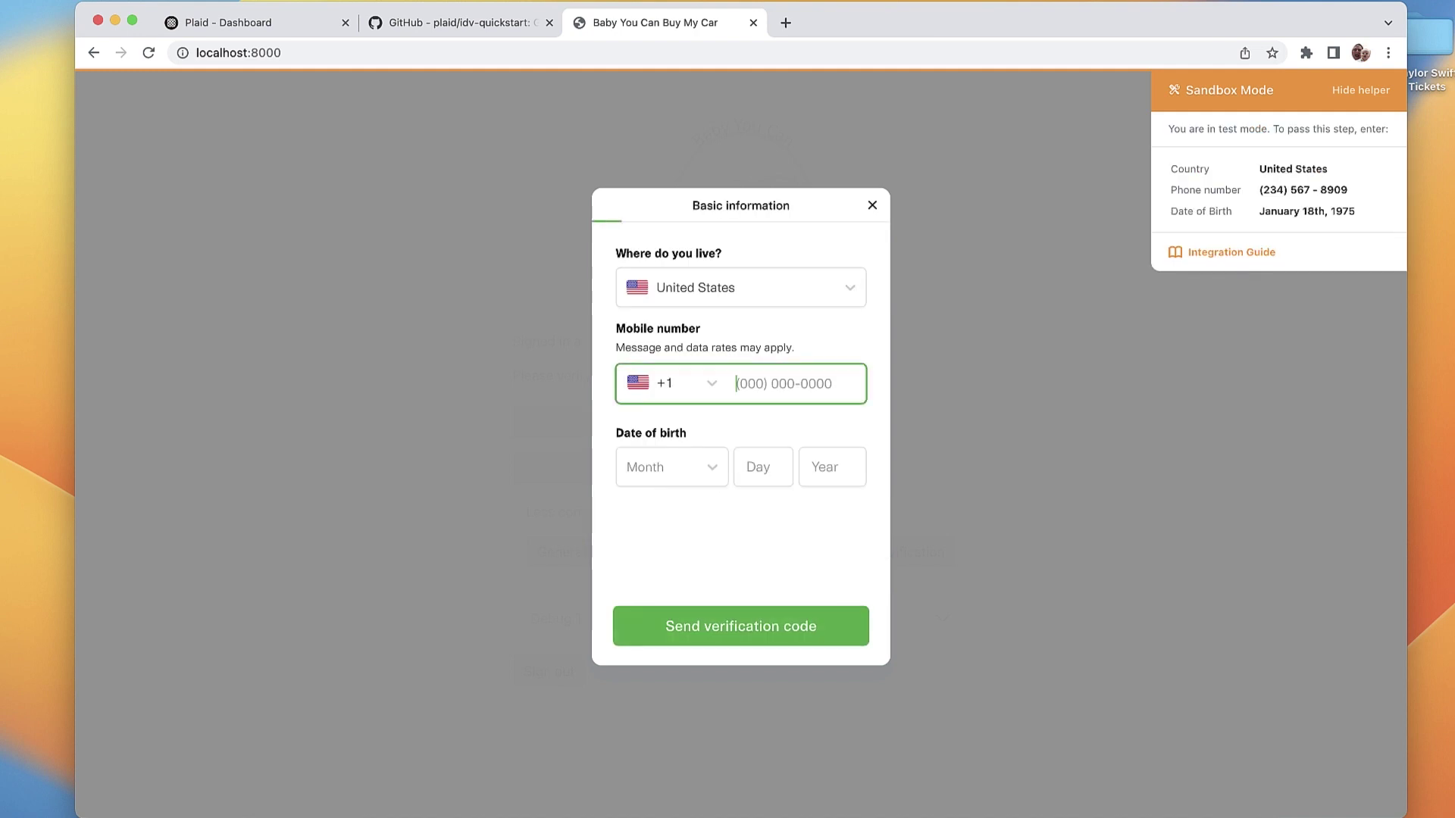
text(234) 567-8909)
key(Tab)
text(j)
key(Return)
key(Tab)
text(18)
key(Tab)
text(1975)
key(Tab)
Step: Send the SMS code, enter 11111, and confirm the auto-filled identity information
key(Return)
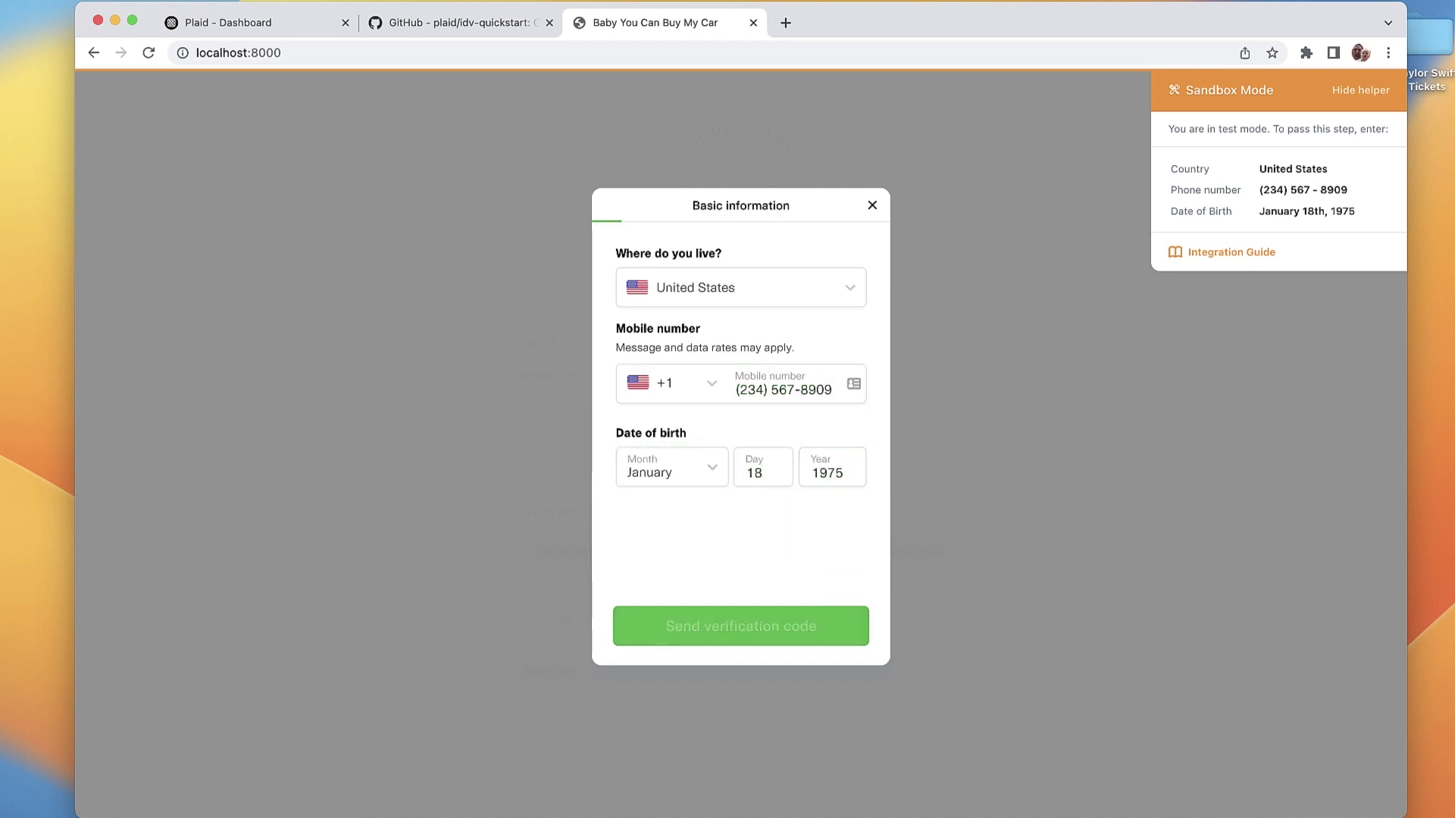
text(111)
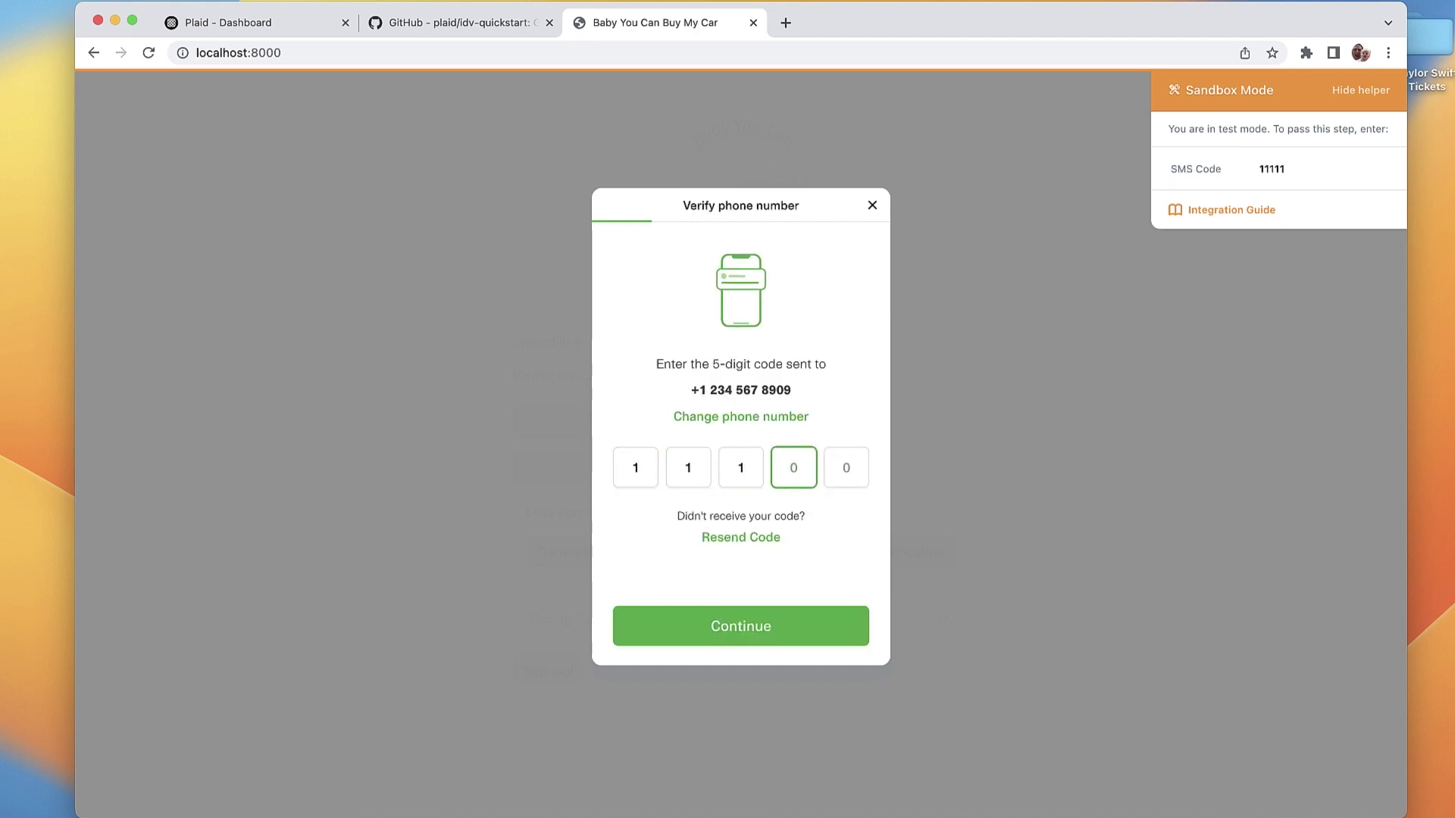
text(11)
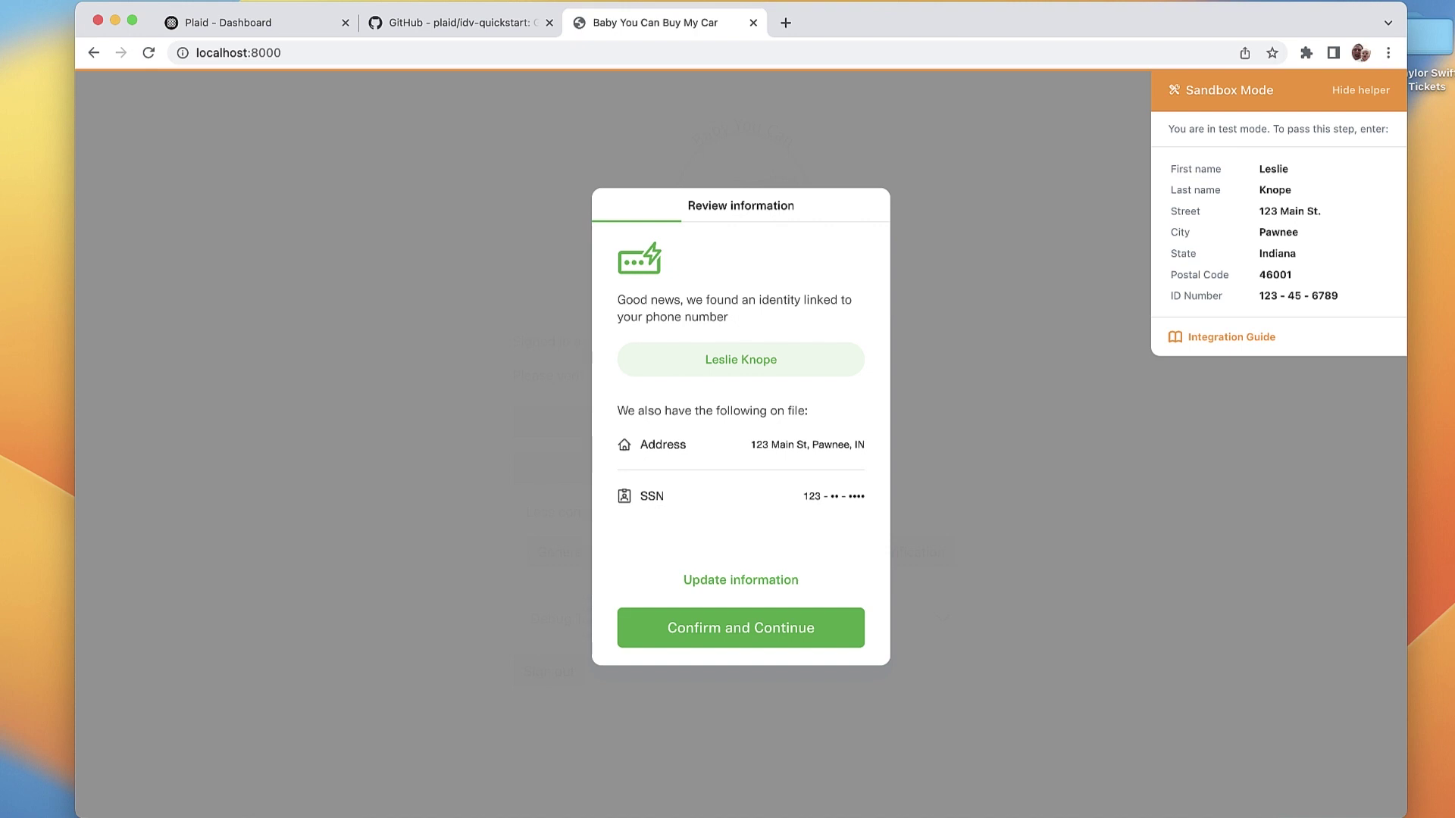
key(Return)
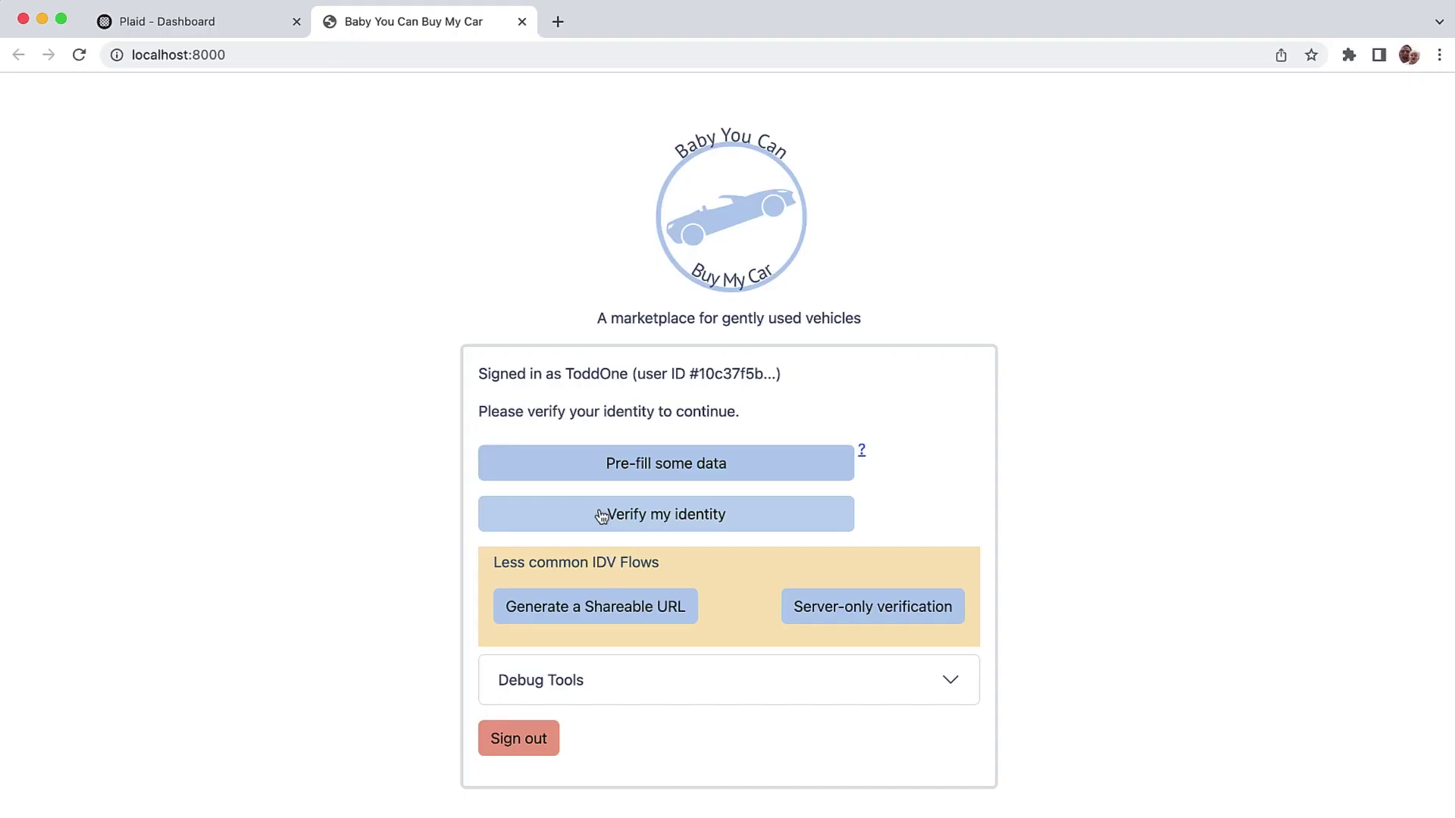
Step: Verify the signed-in user with a 415 mobile number, the address details and SSN last four 6789
click(597, 508)
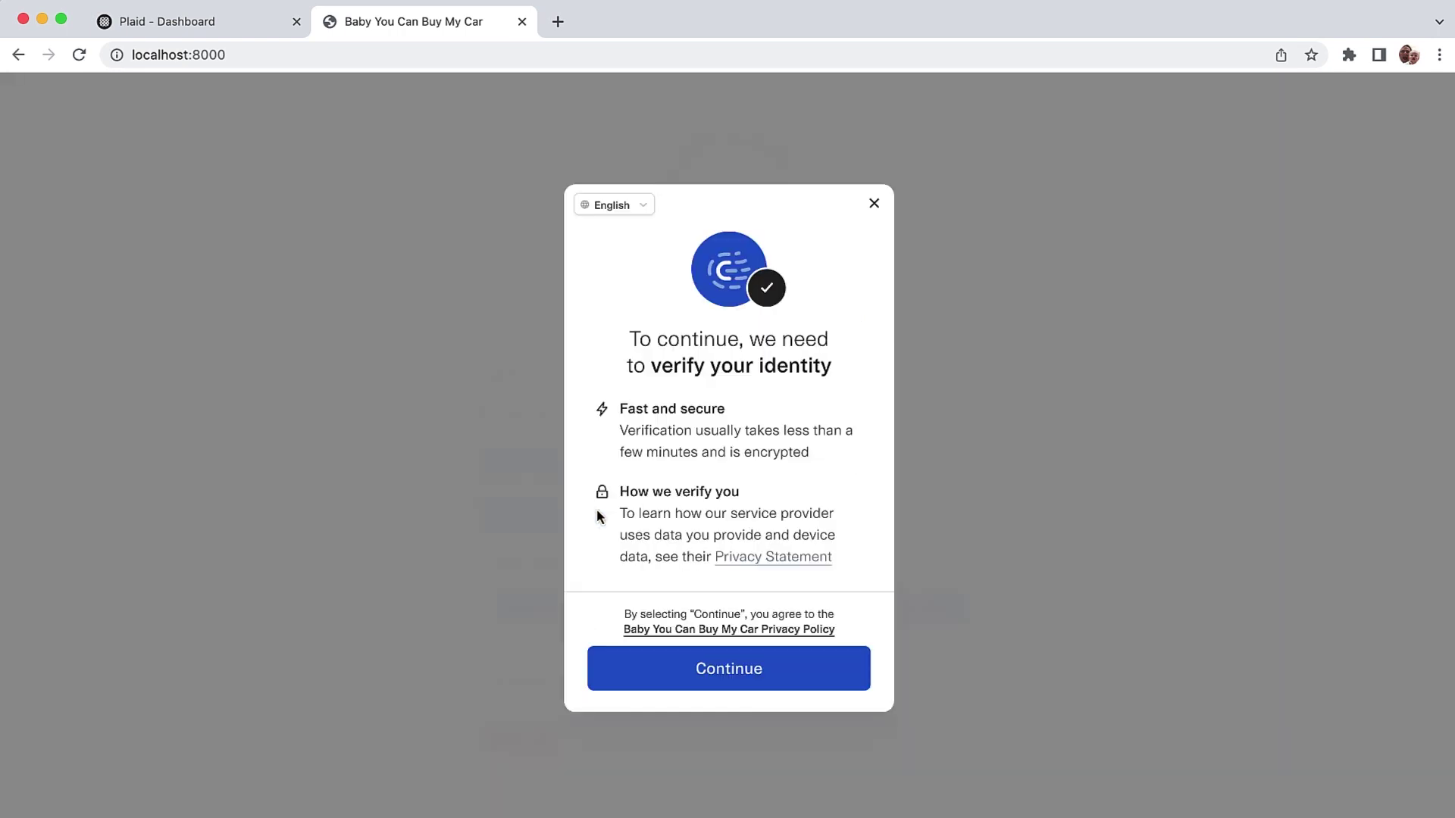
click(741, 671)
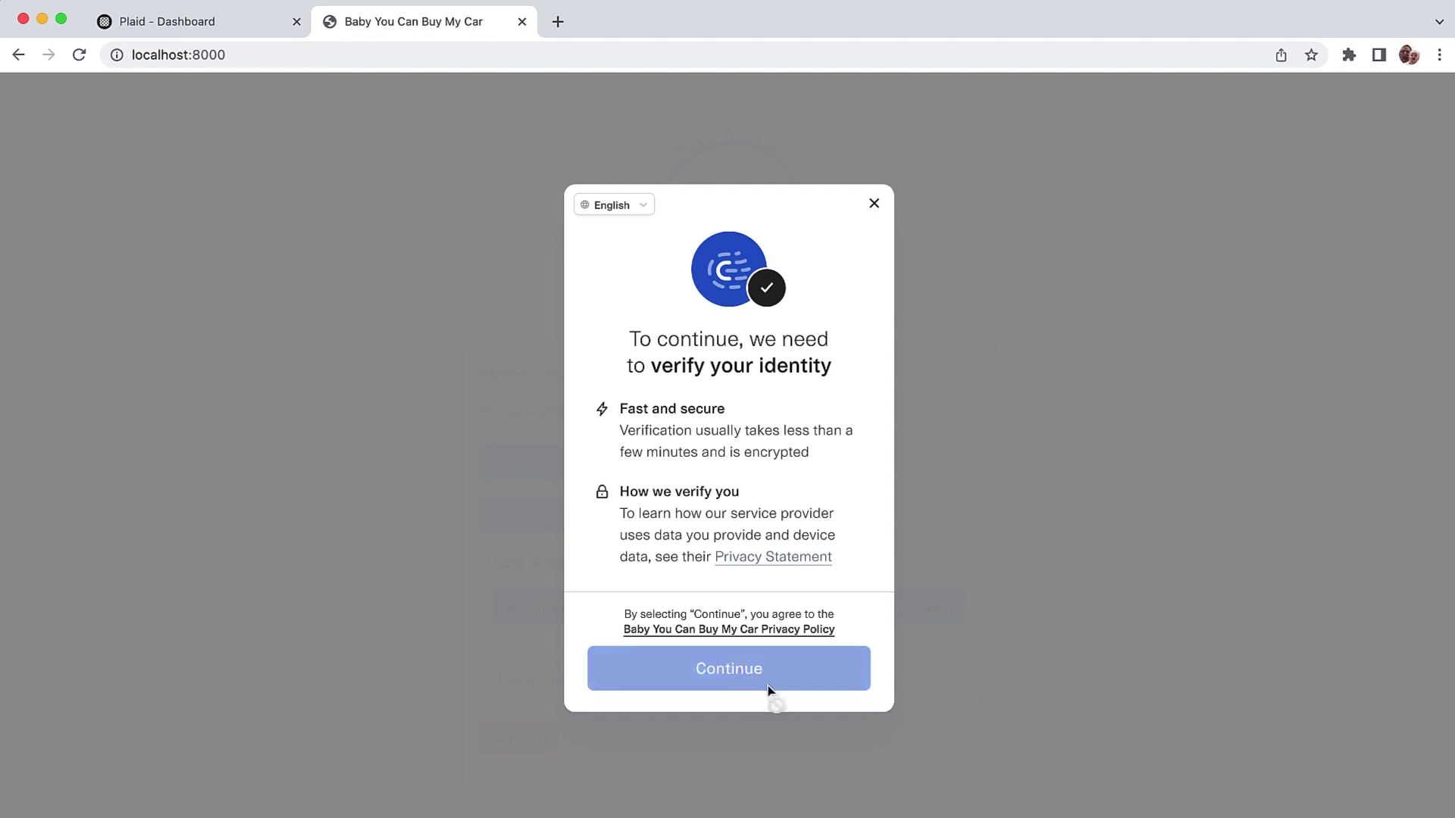
text(415)
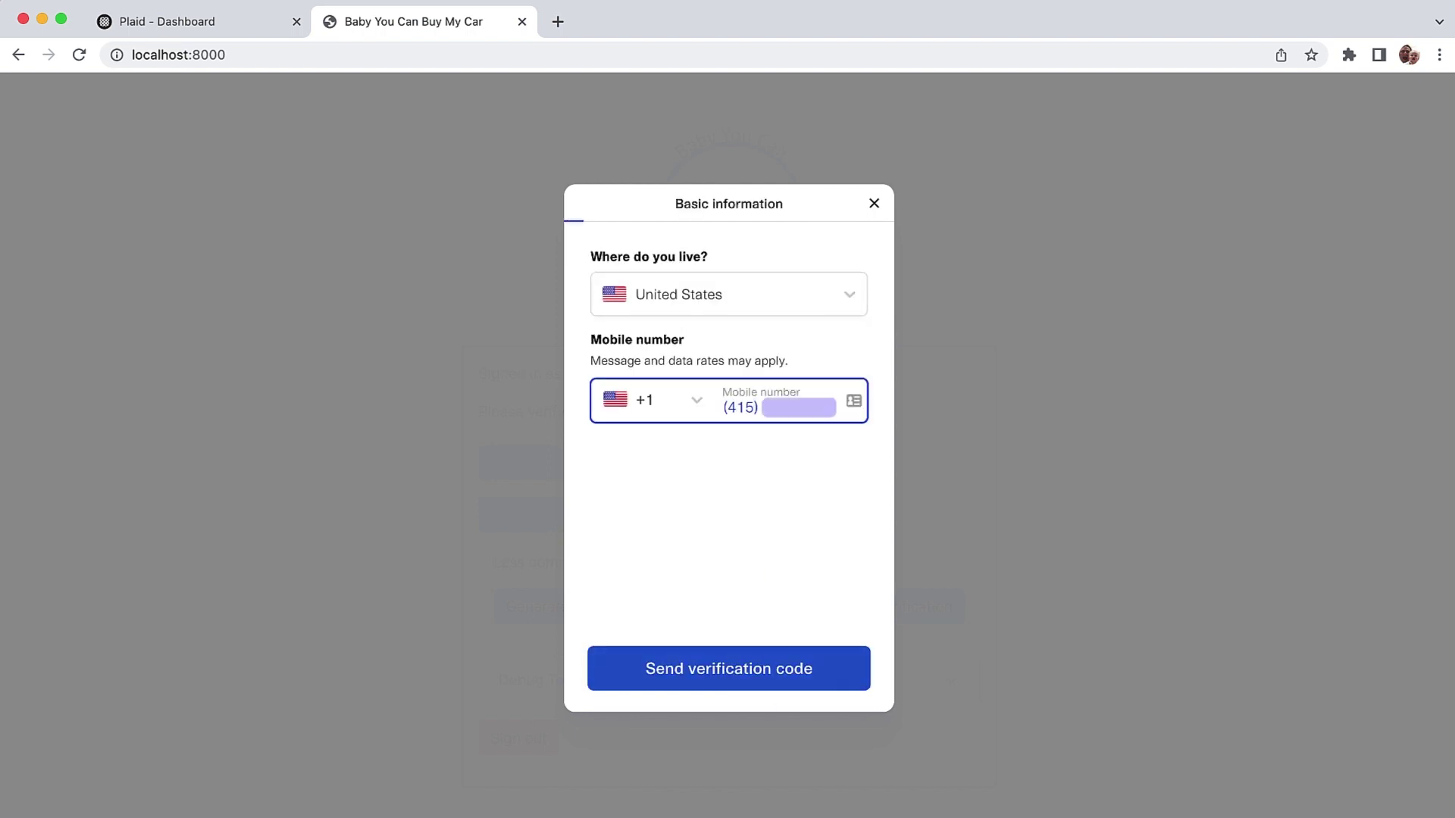
key(Return)
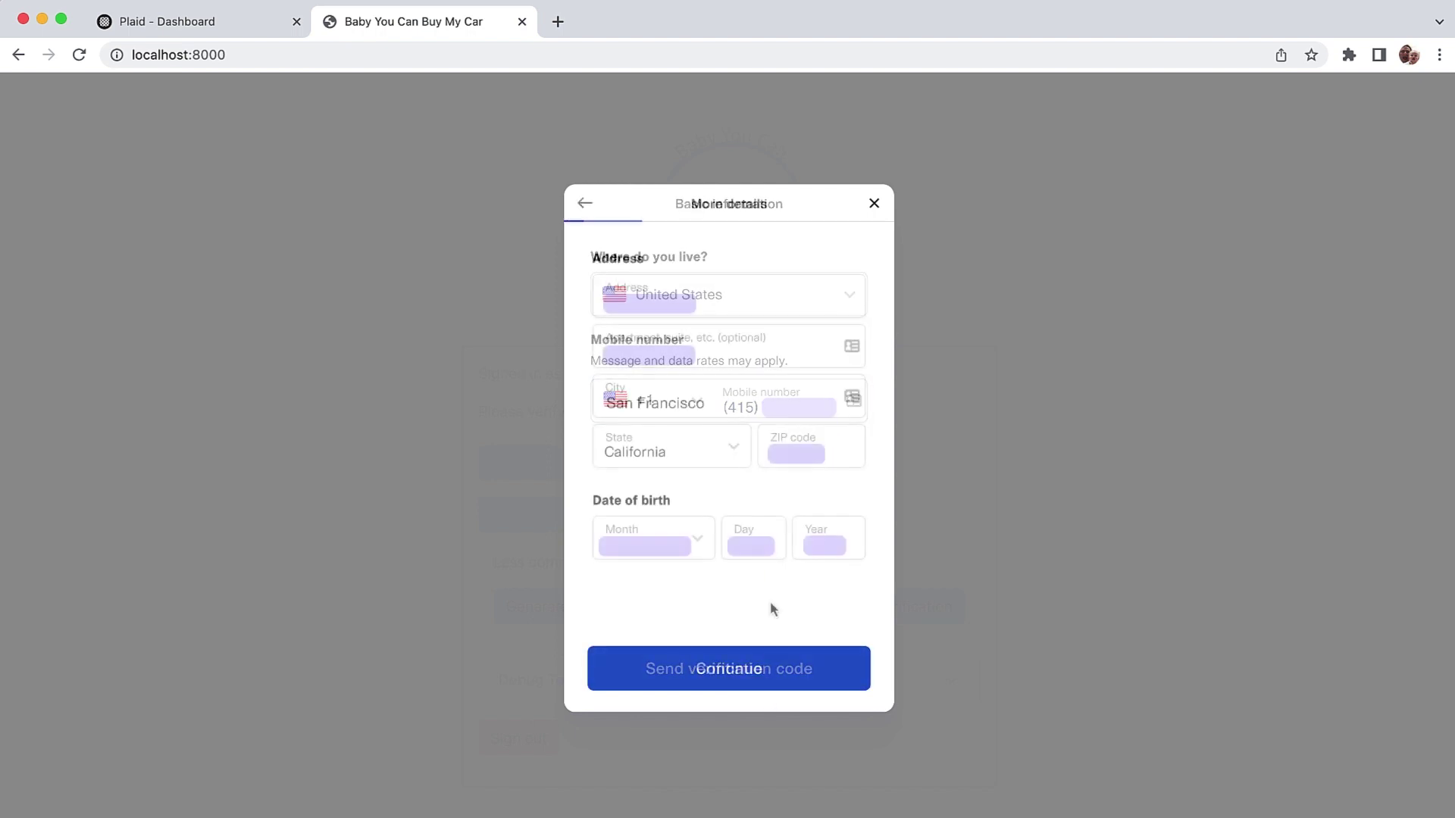
click(763, 668)
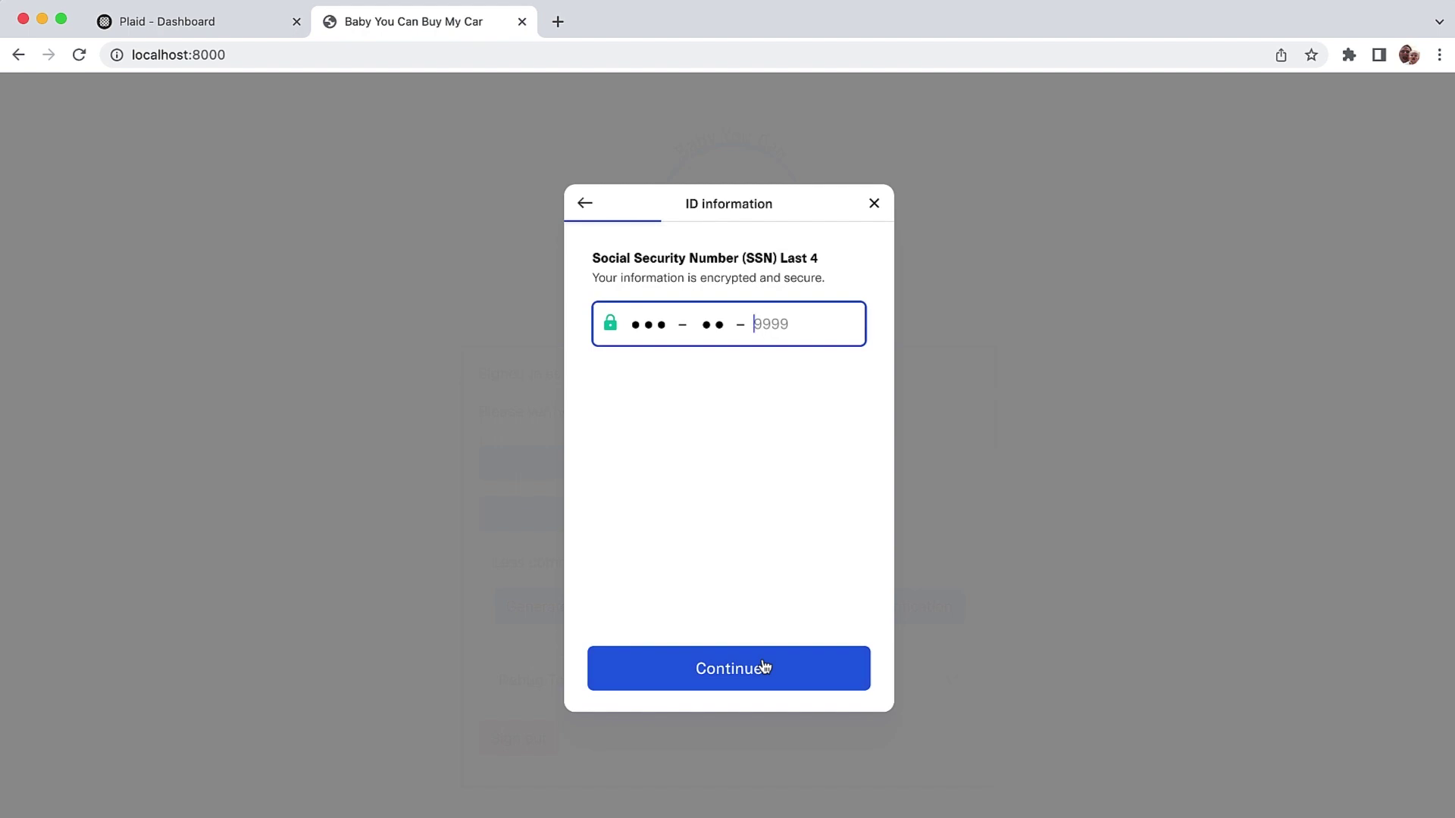
text(6789)
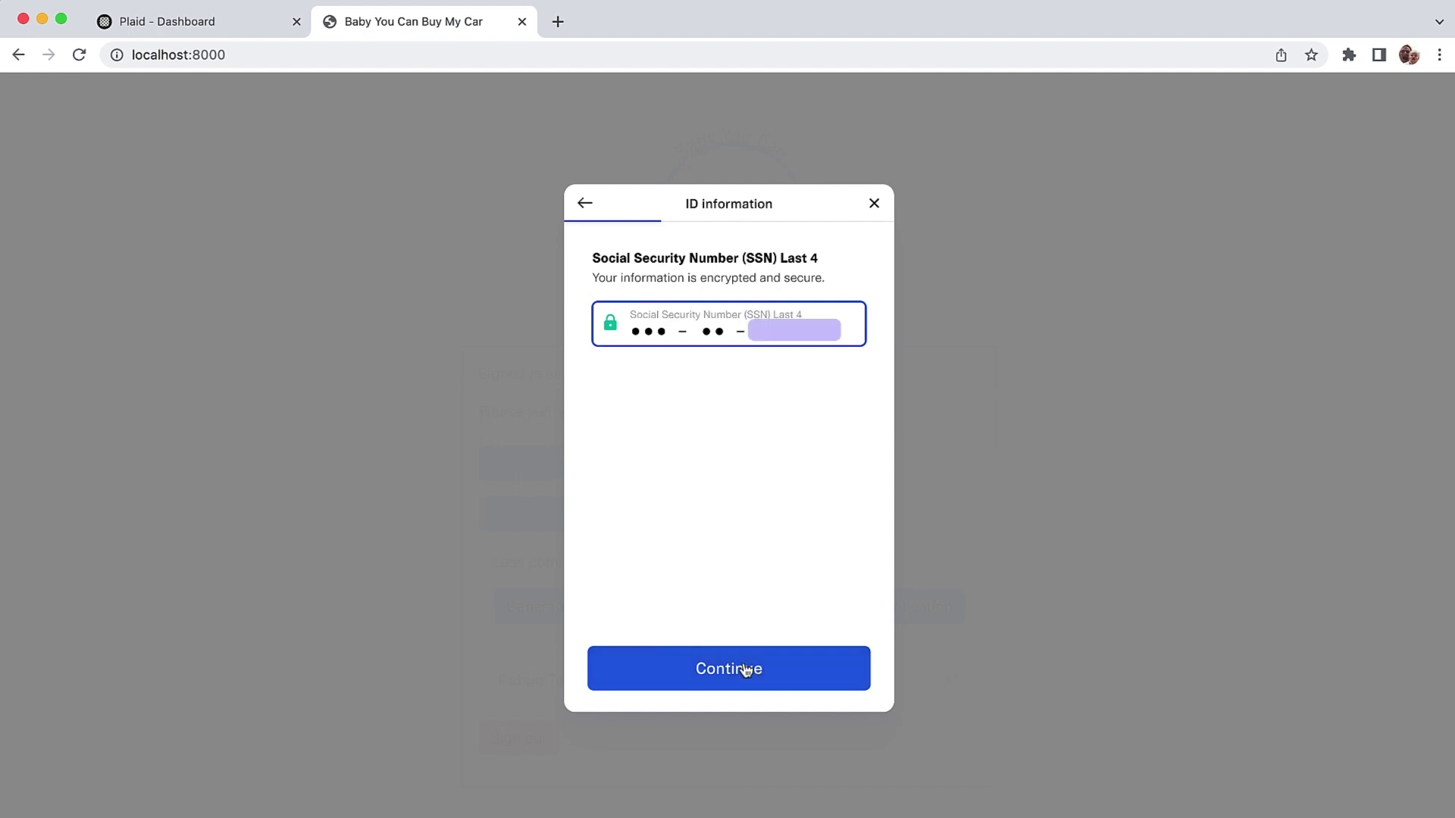
click(743, 666)
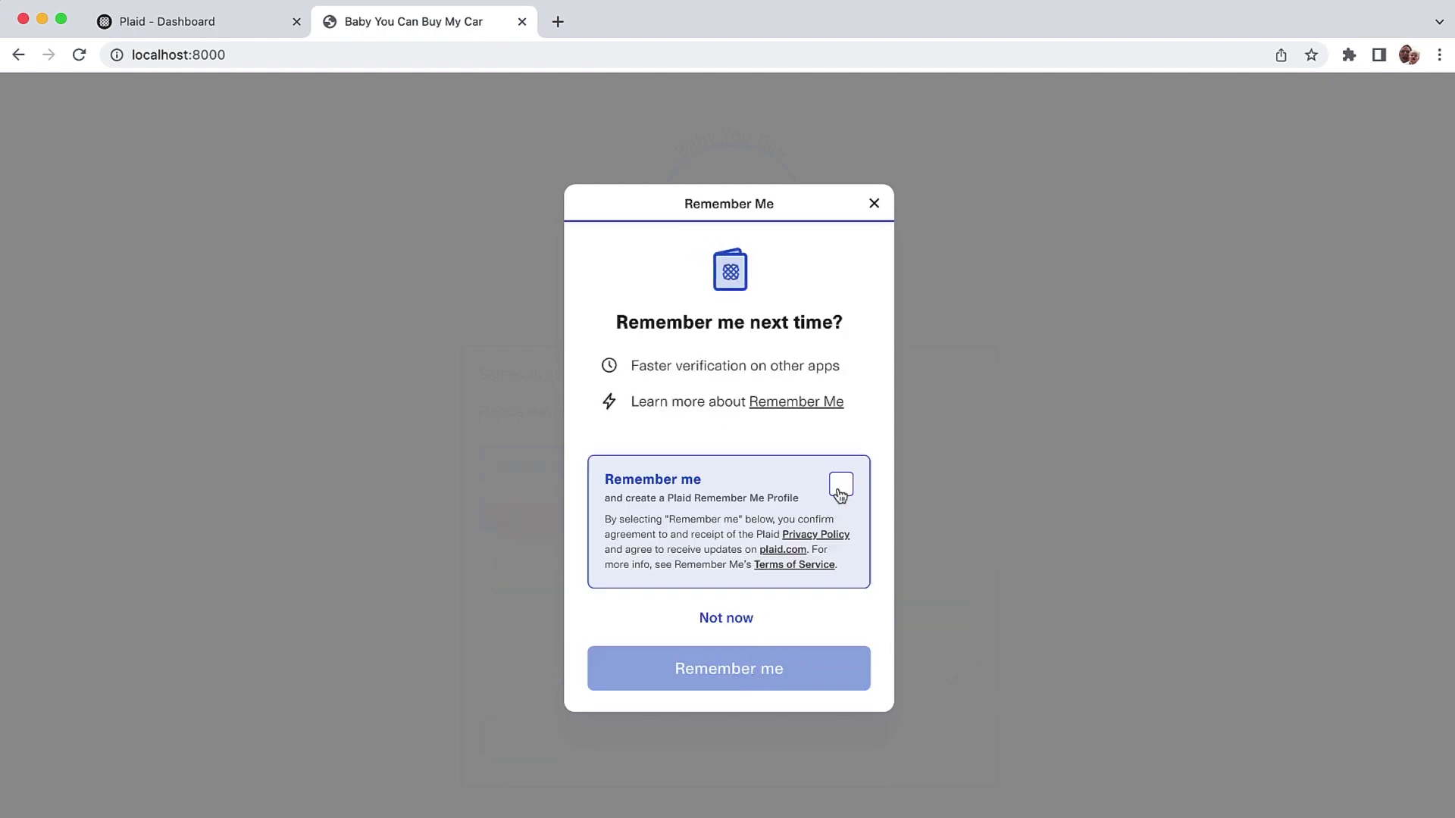
Step: Opt in to Remember Me, save the profile, and finish the verification
click(840, 486)
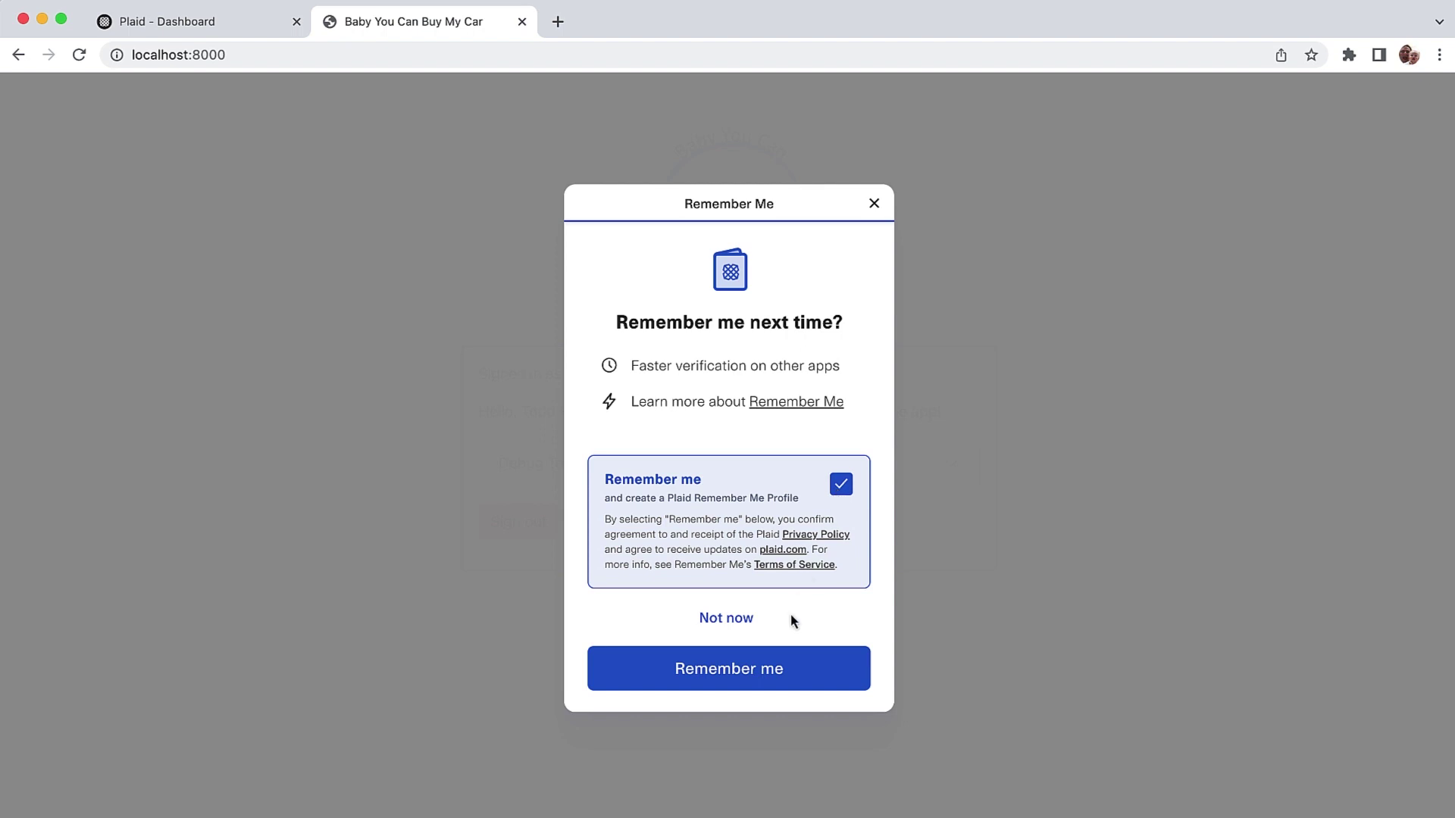
click(766, 666)
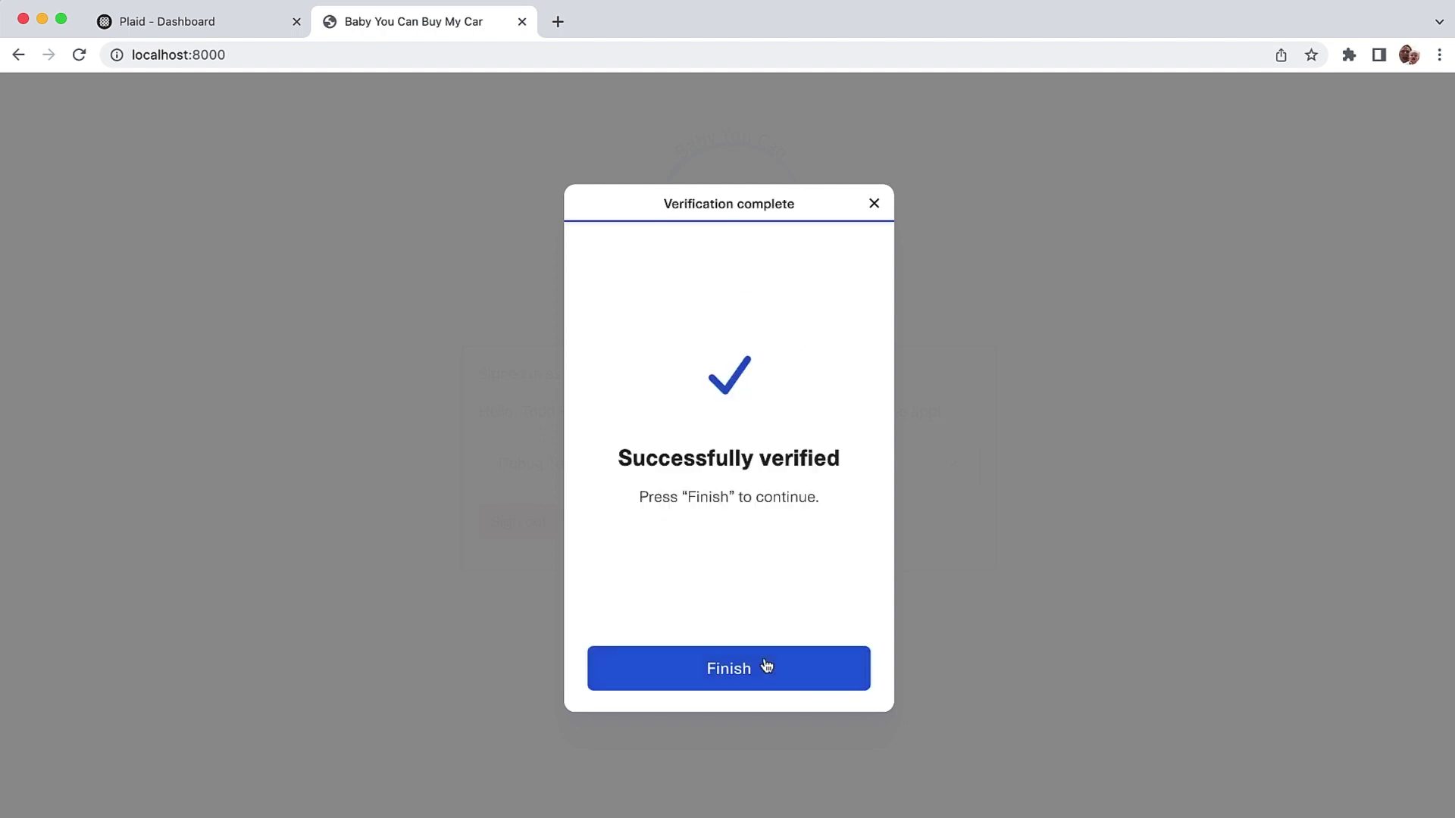
click(766, 666)
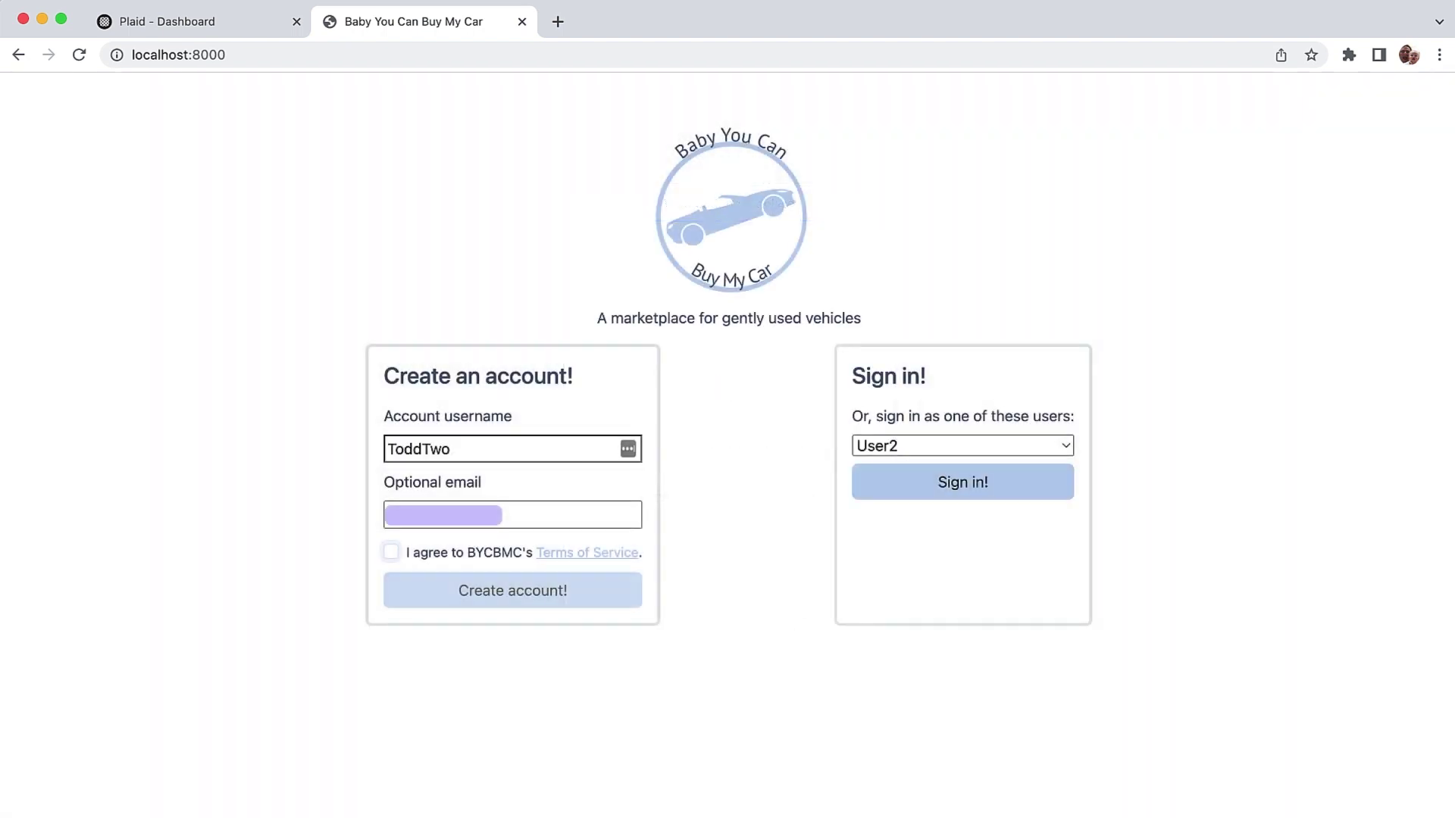
Step: Create the ToddTwo account and start verification, sending a code to a 415 phone number
click(517, 594)
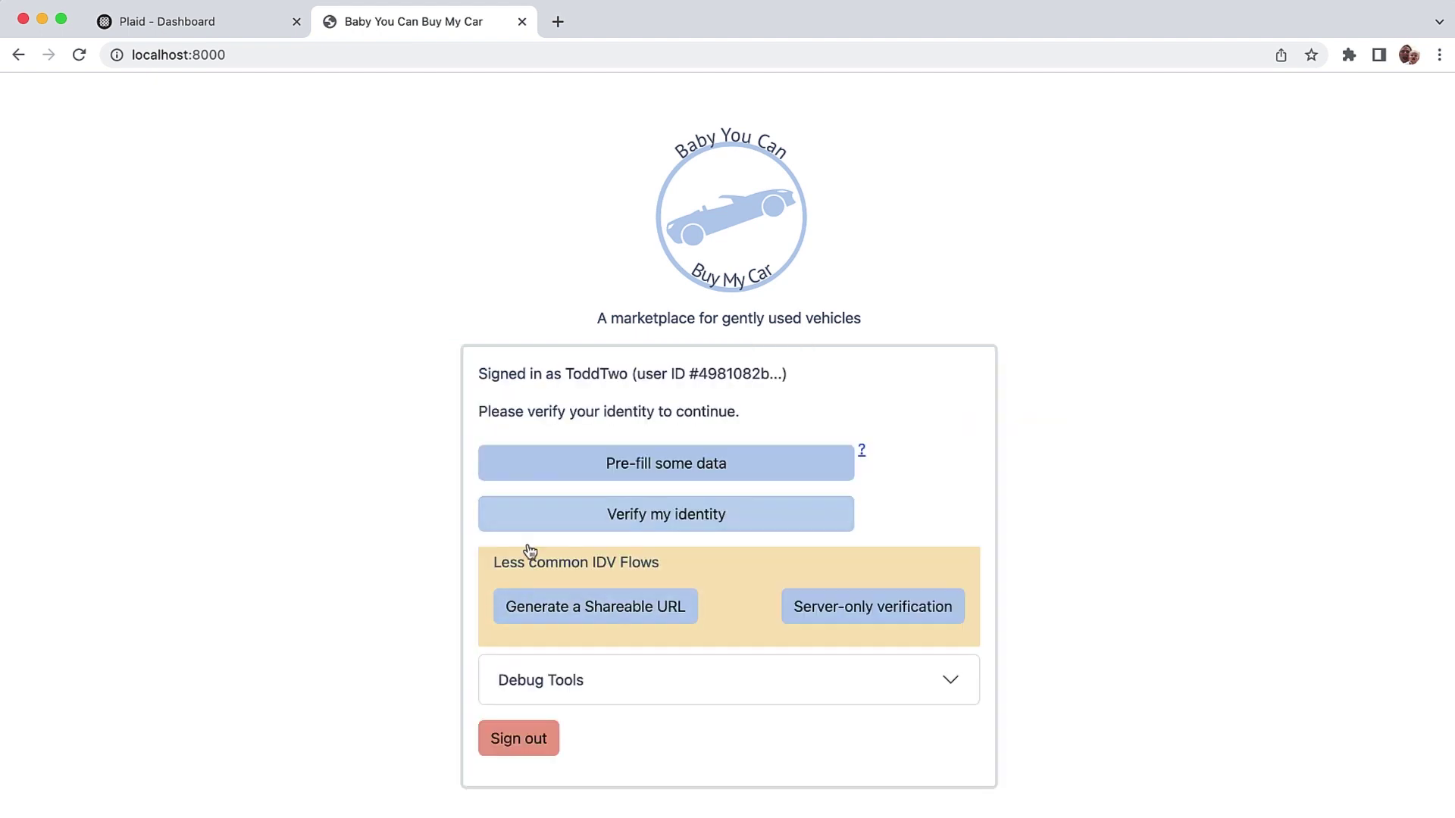
click(636, 514)
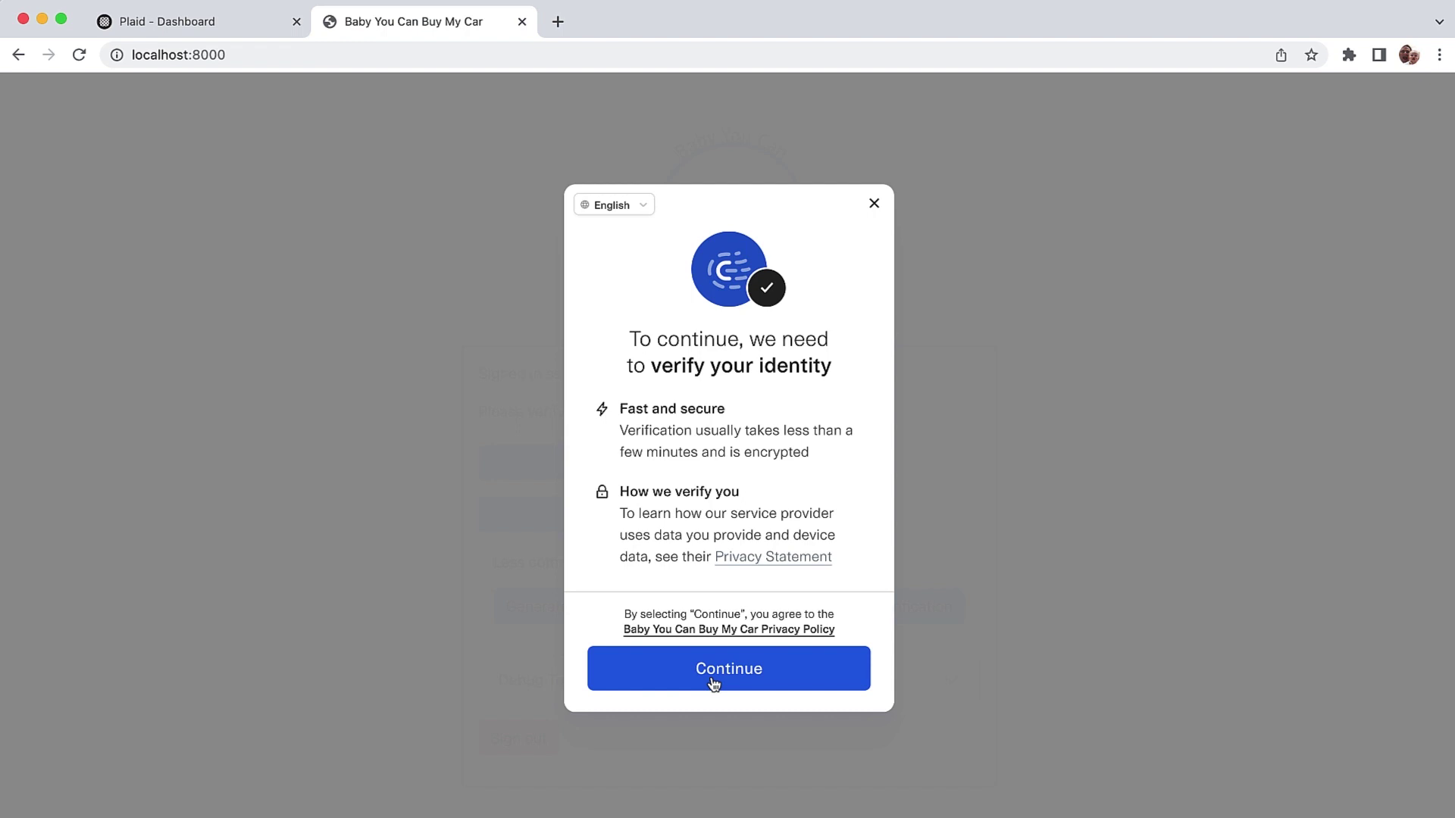
click(713, 680)
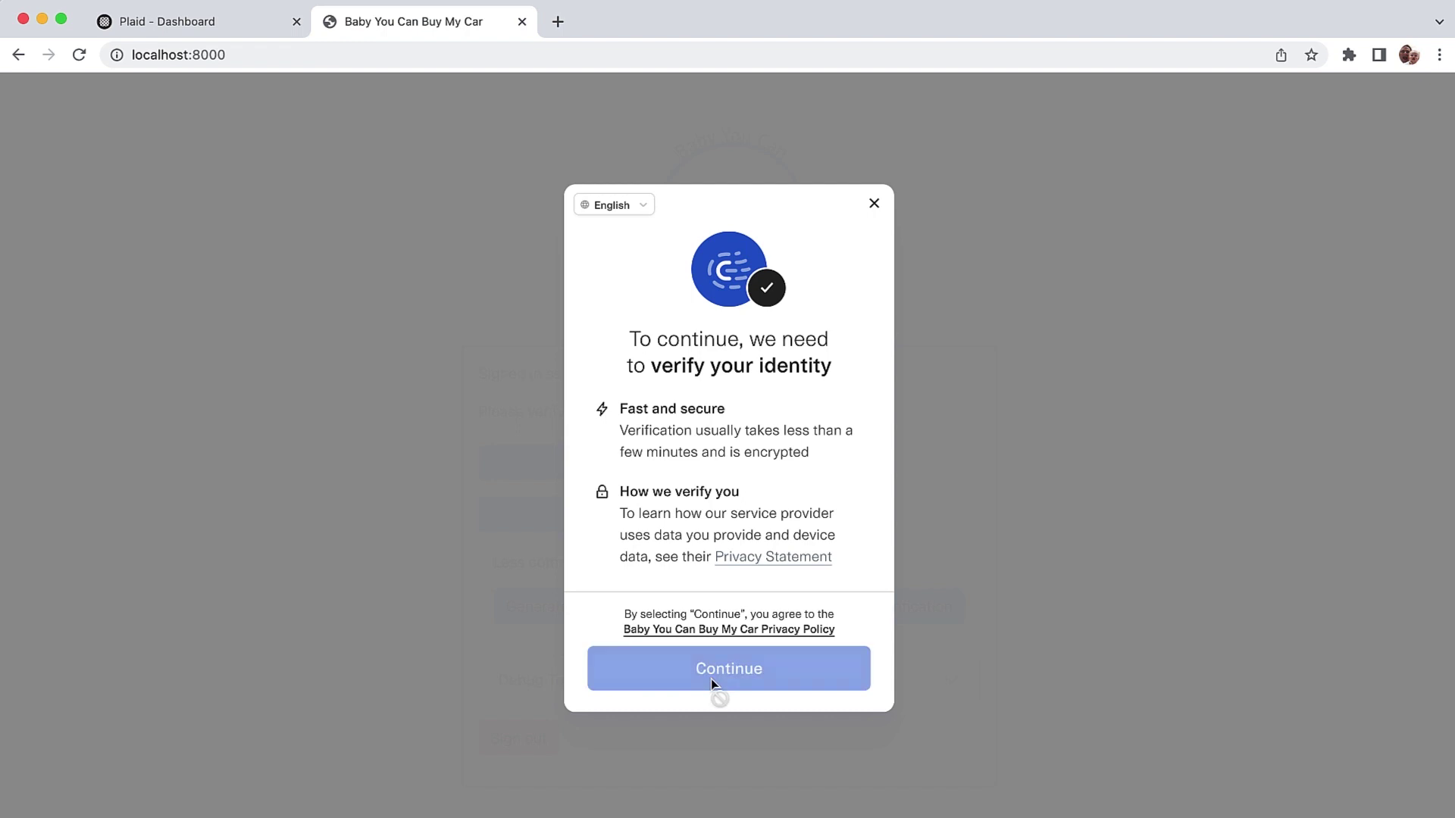
text(415)
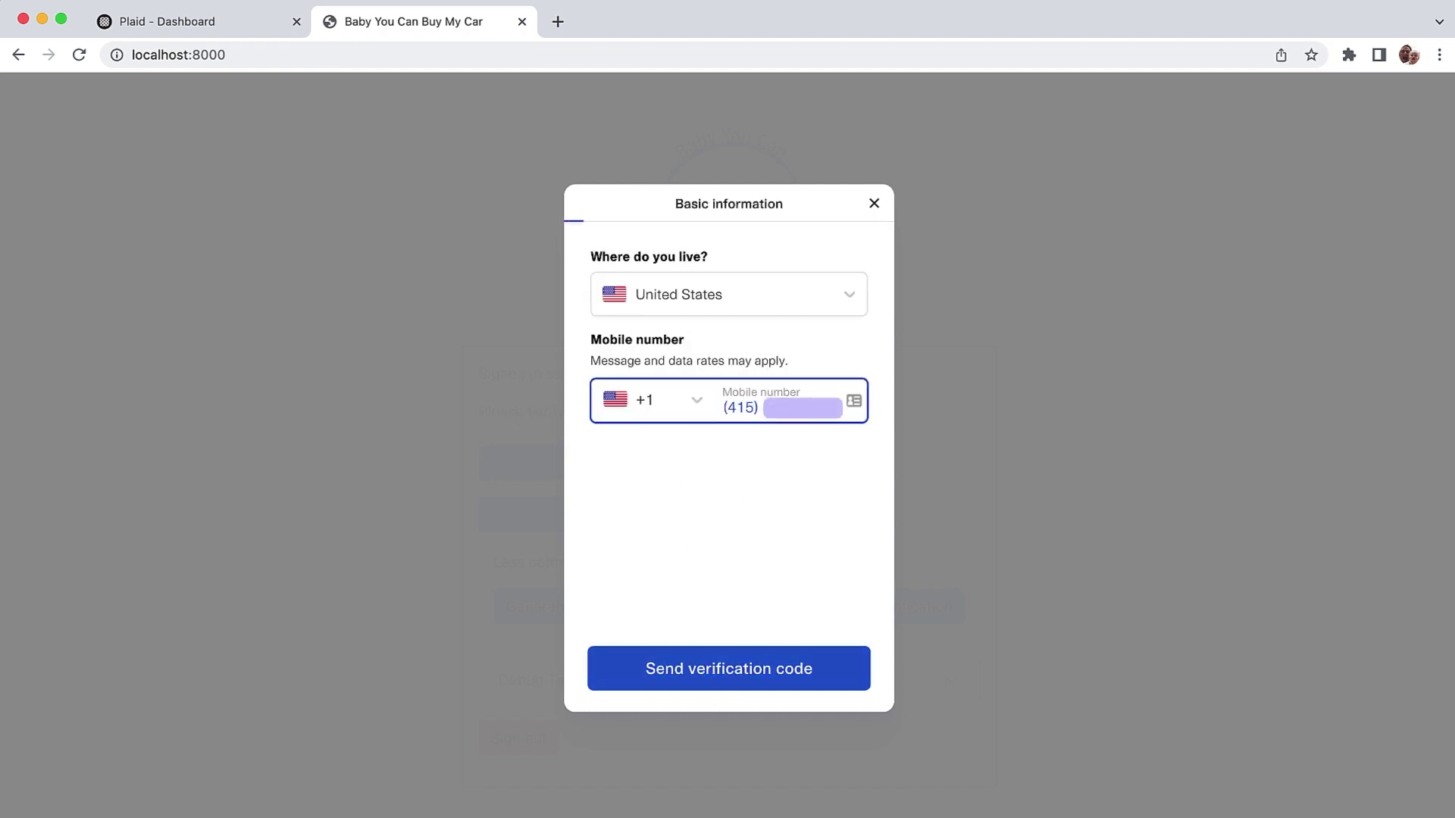
click(754, 667)
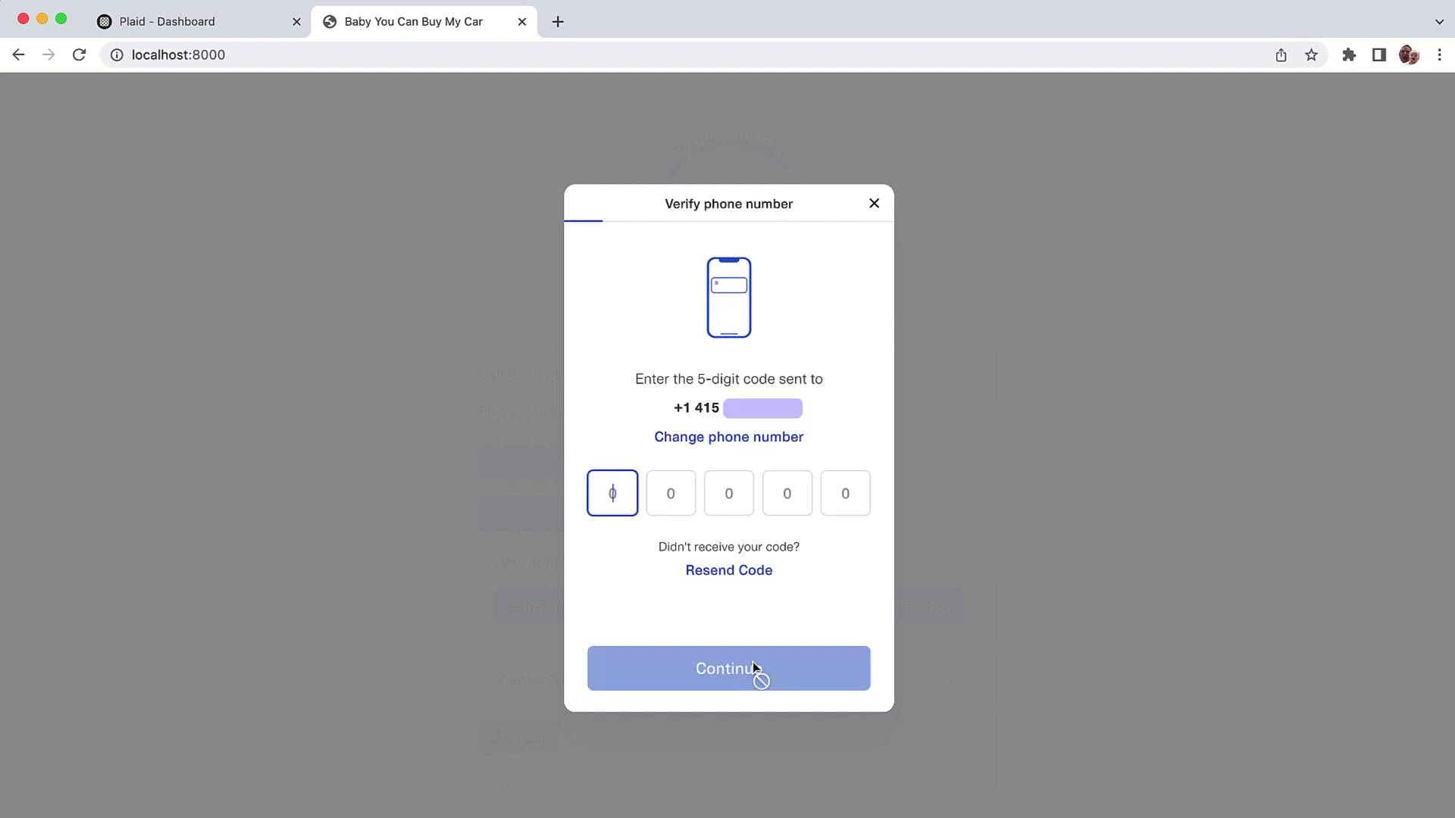
Step: Enter code 00005 and share the saved Remember Me details with the car app
text(00005)
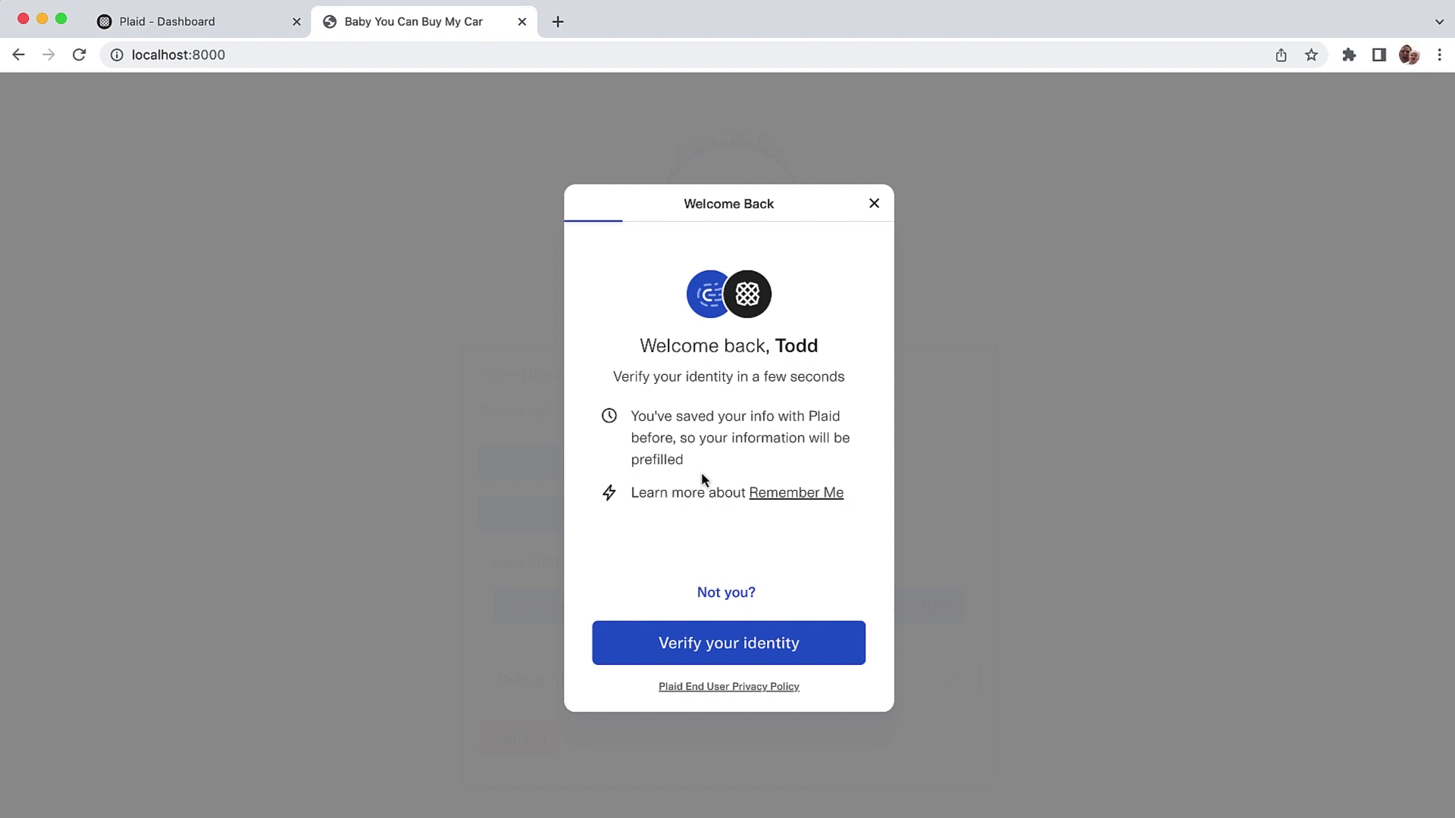
click(744, 646)
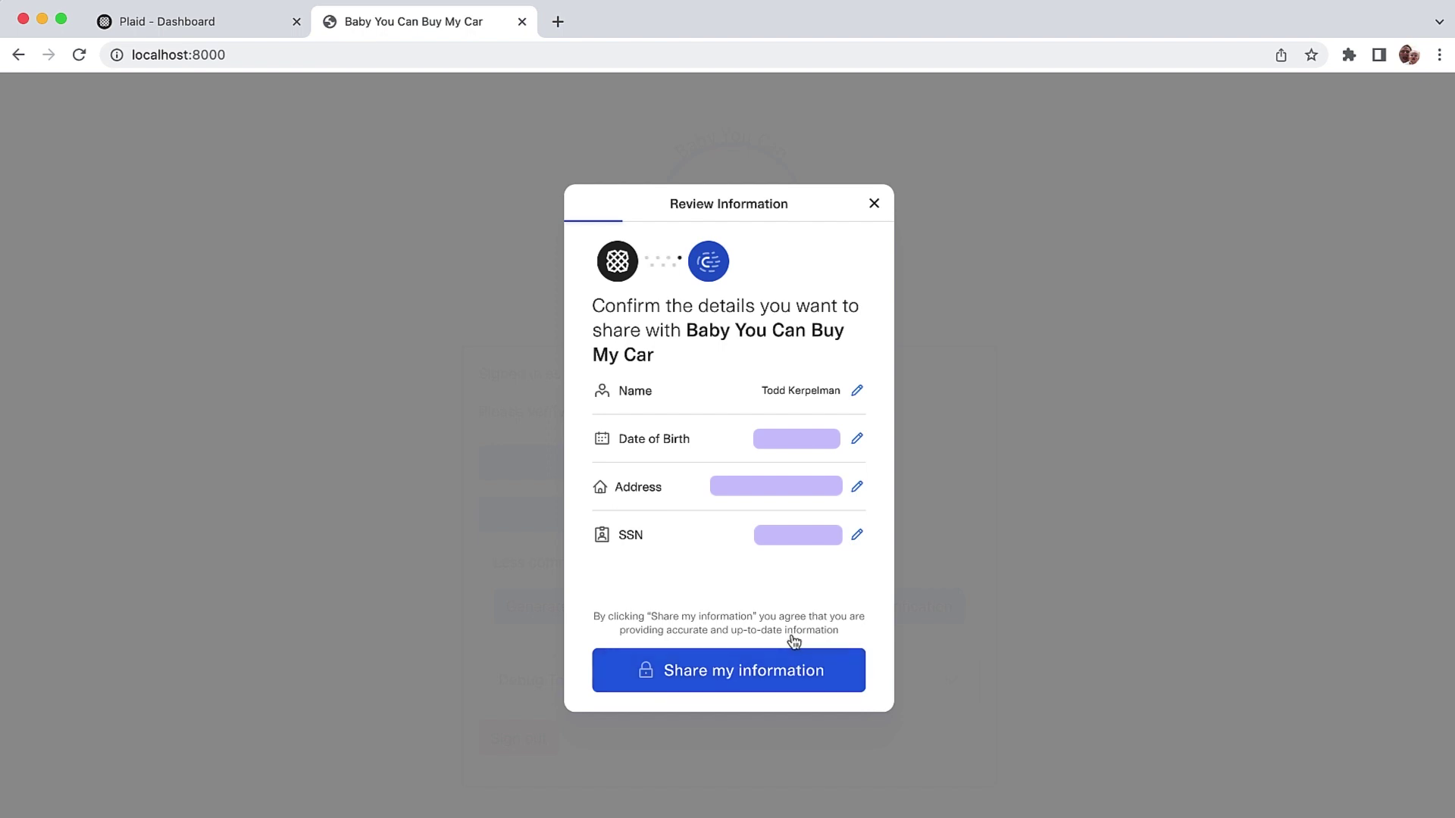
click(779, 670)
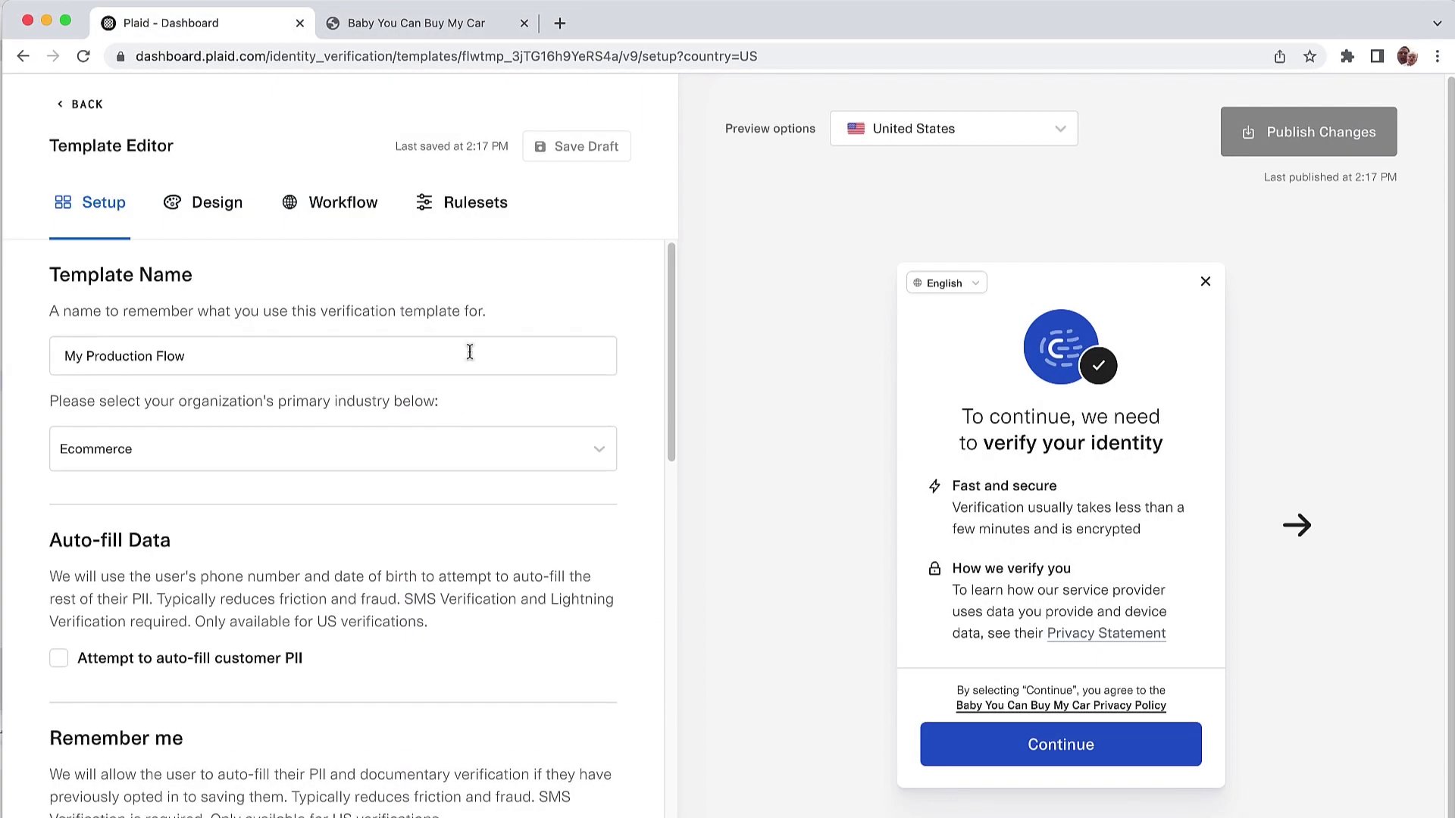
Step: Leave the car app's verified home page and bring up the project's .env file in VS Code
scroll(455, 455, down, 4)
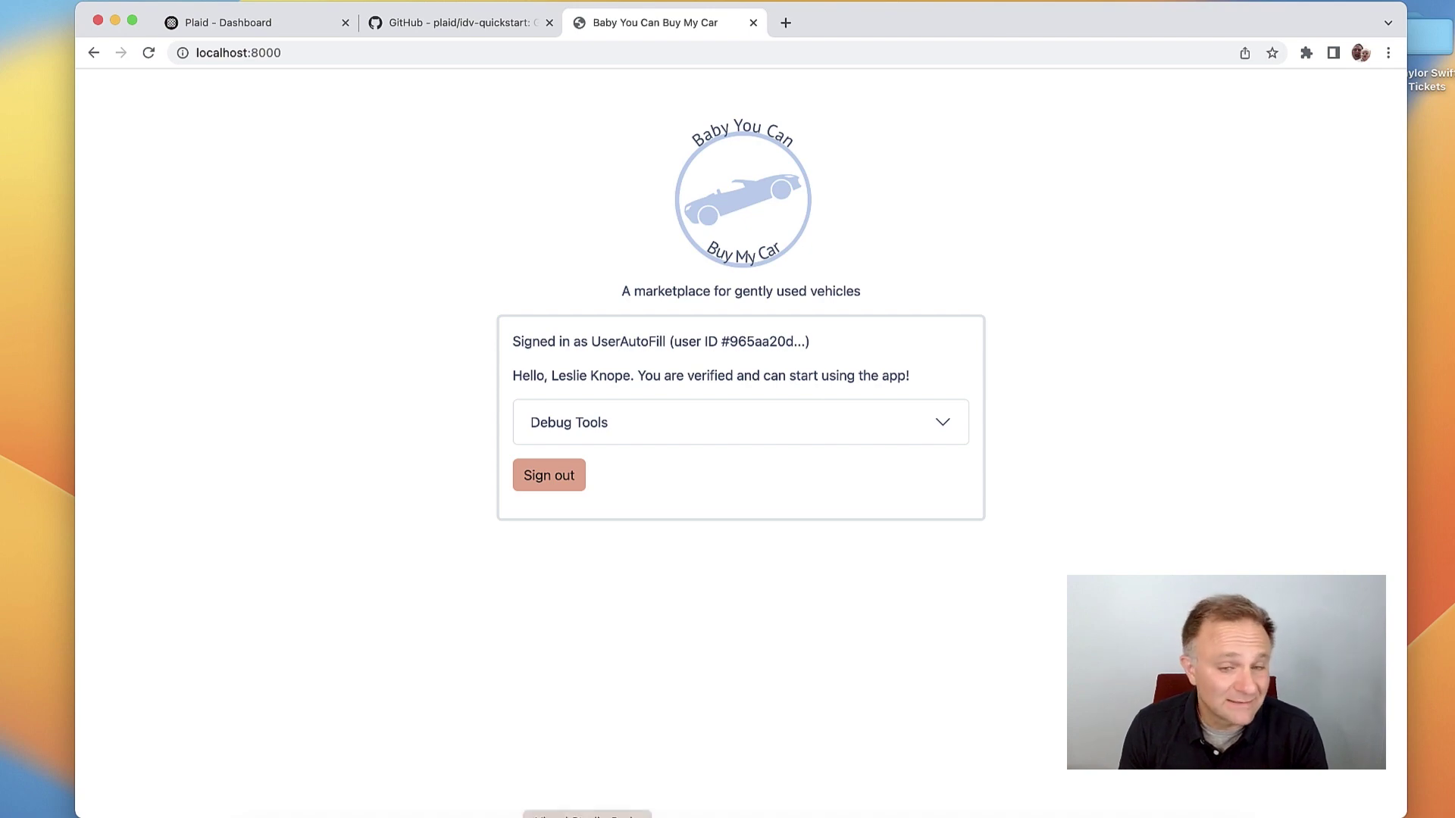
click(587, 816)
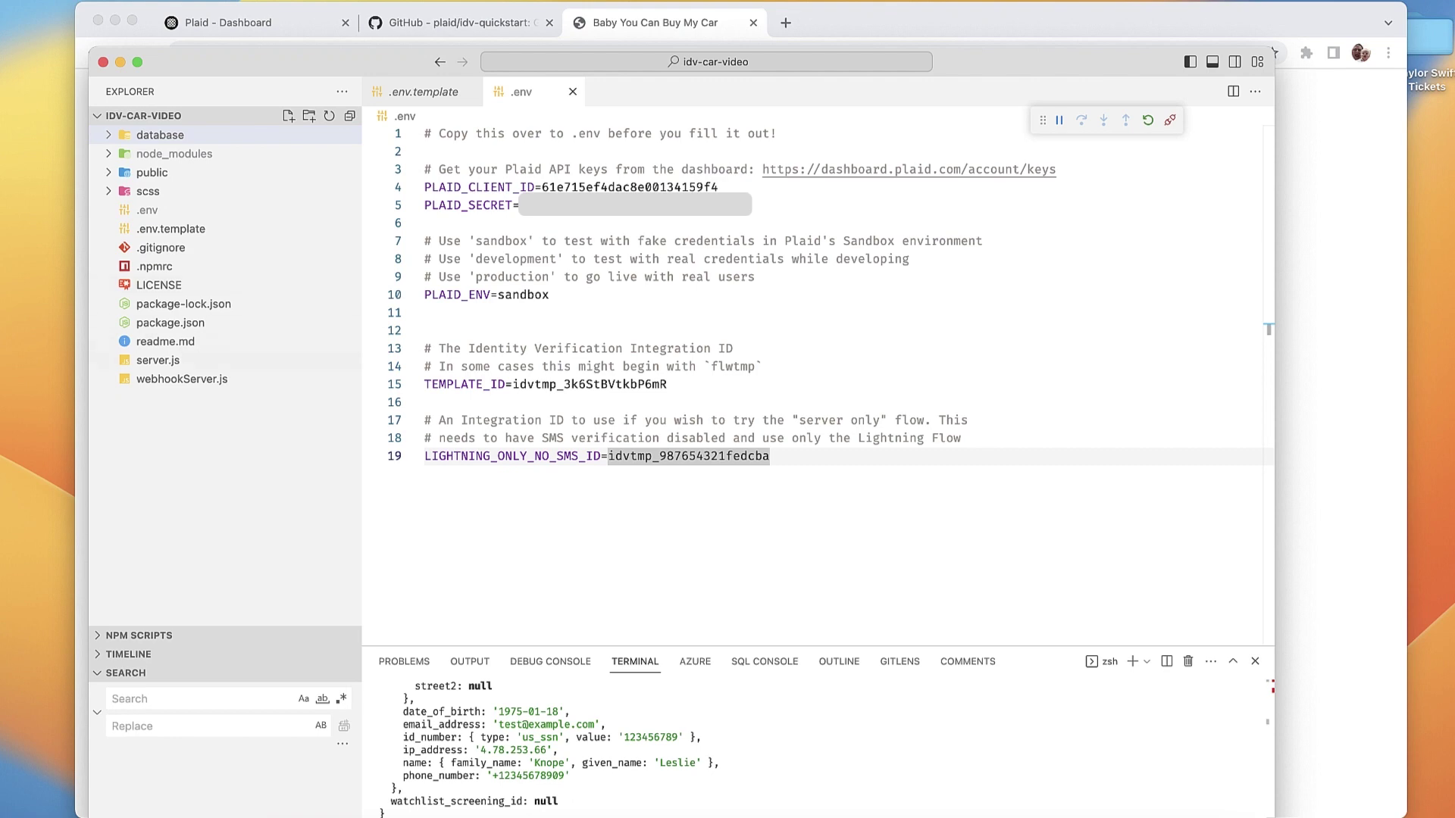
Step: Open server.js at the generate_link_token_for_idv route, which passes ID_VER_TEMPLATE as template_id
click(163, 361)
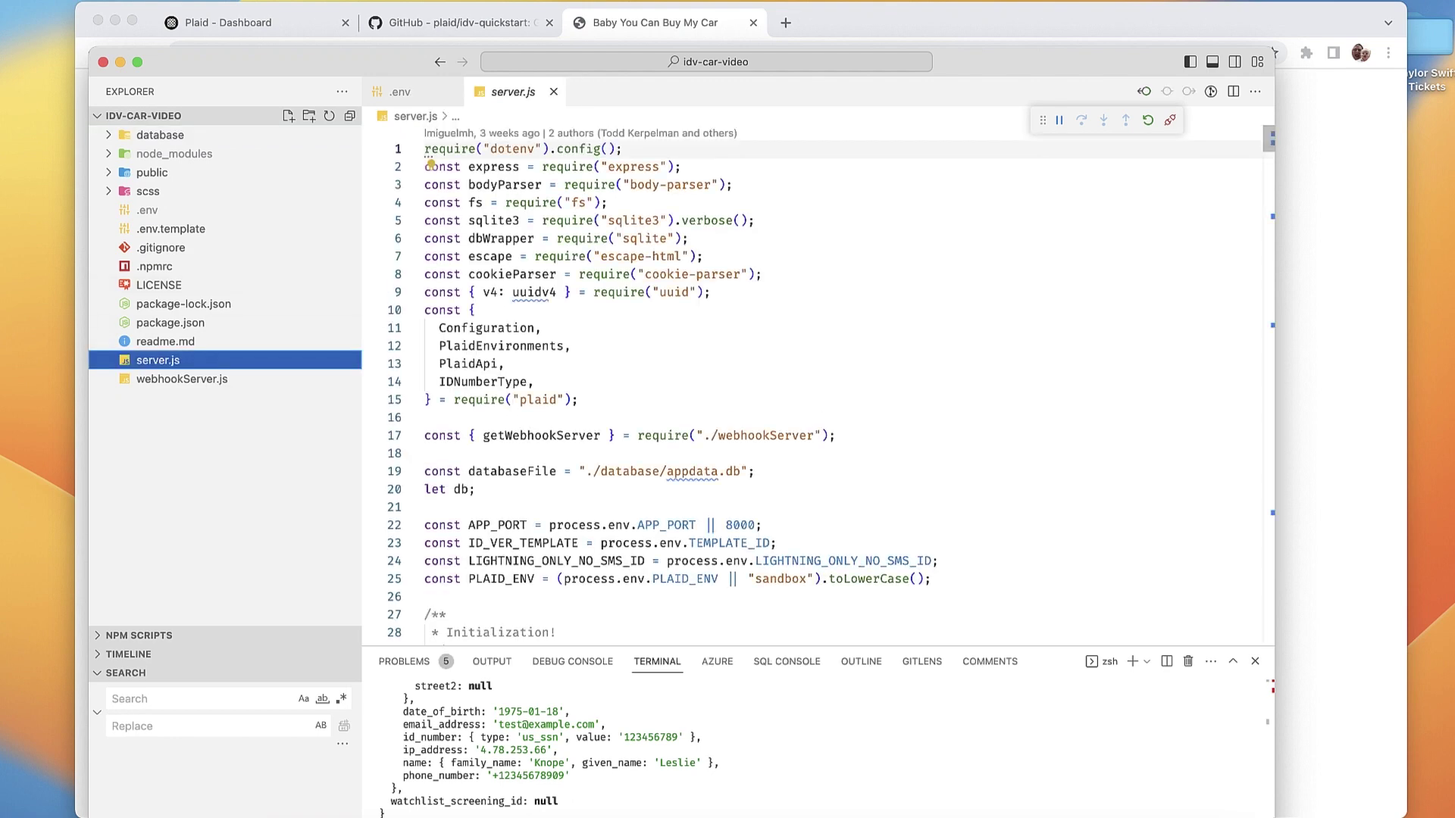
key(super+shift+o)
text(ge)
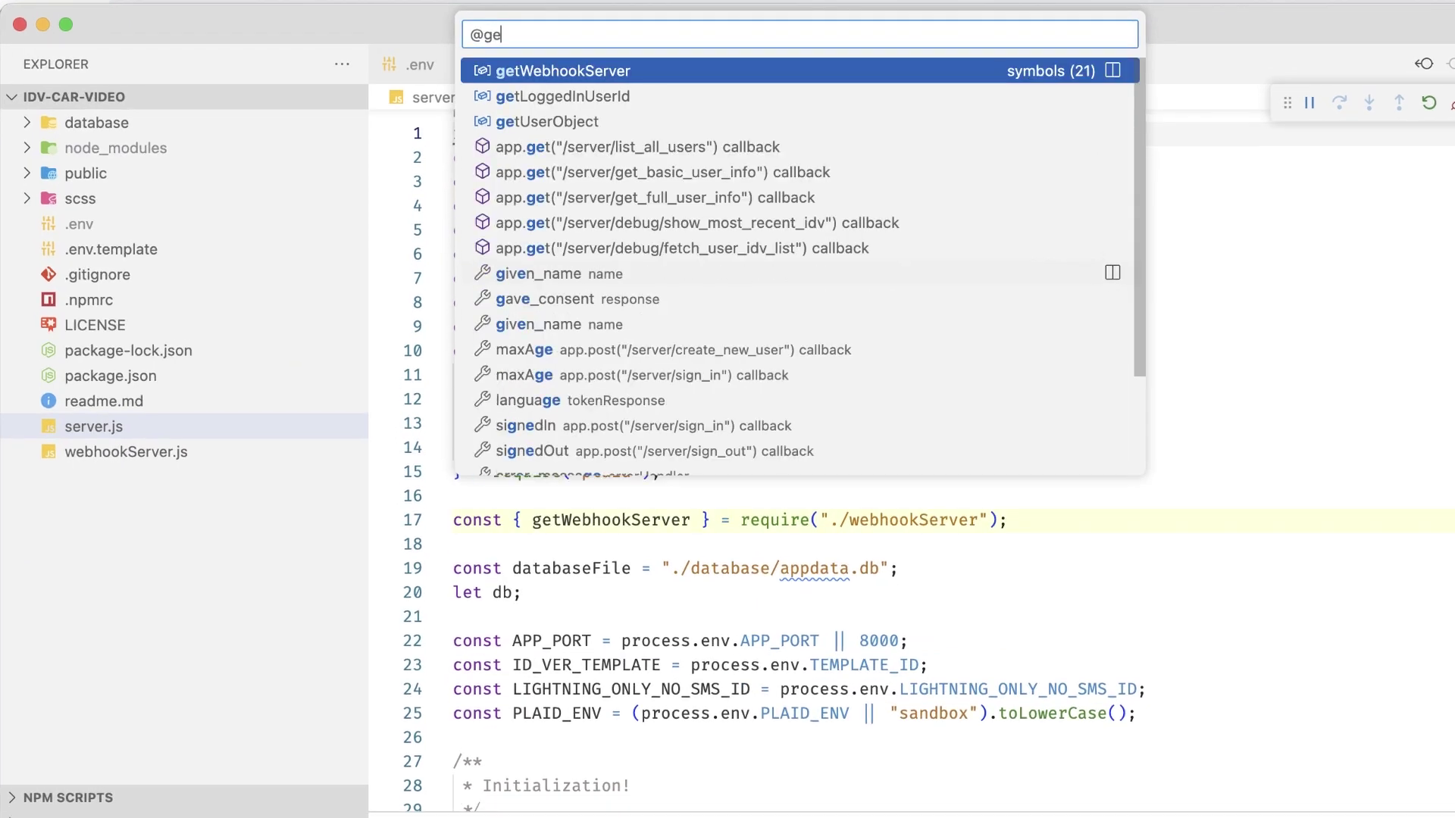
text(nerate)
key(Return)
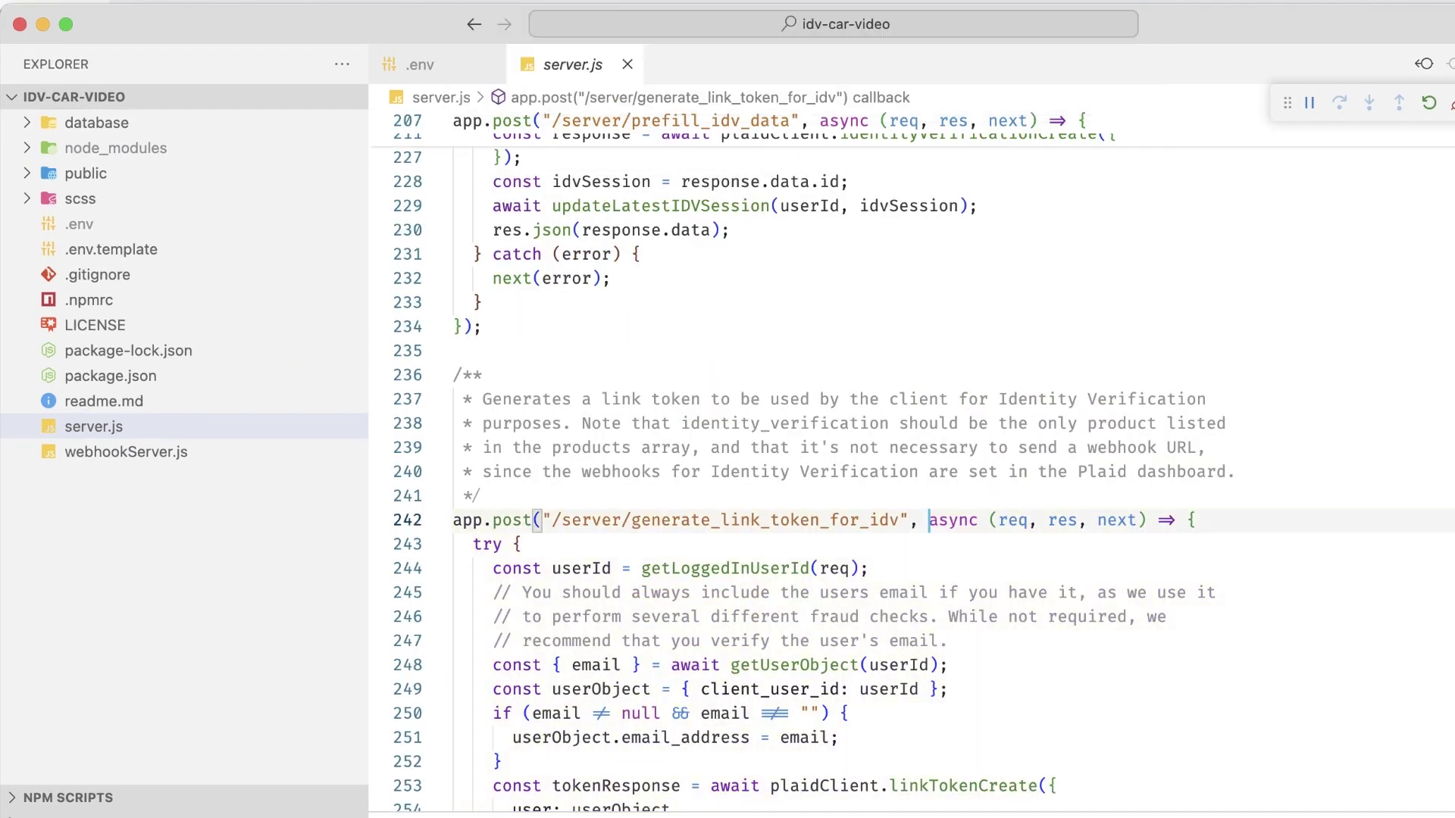
scroll(909, 455, down, 7)
scroll(909, 455, up, 4)
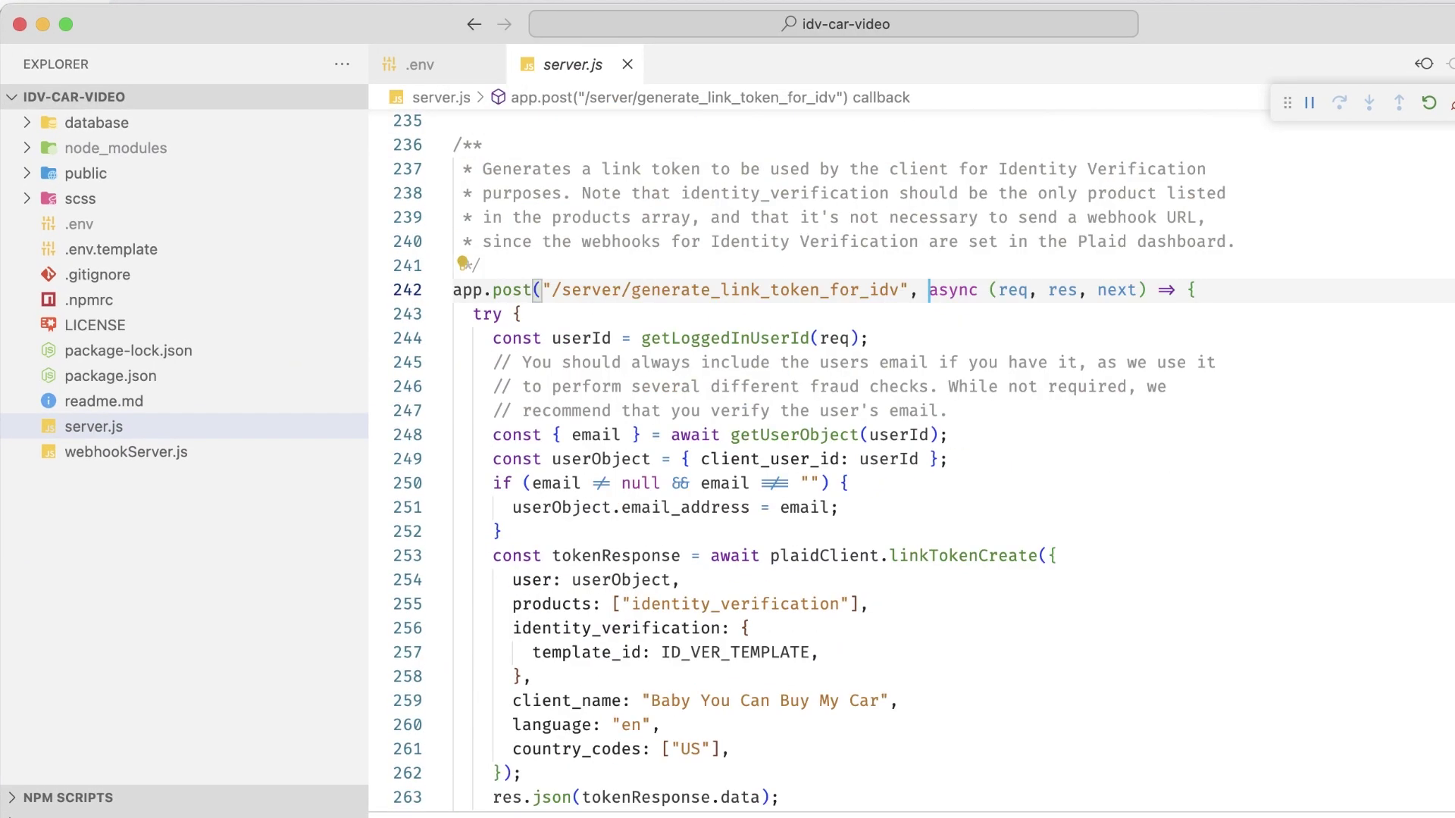
scroll(909, 455, down, 2)
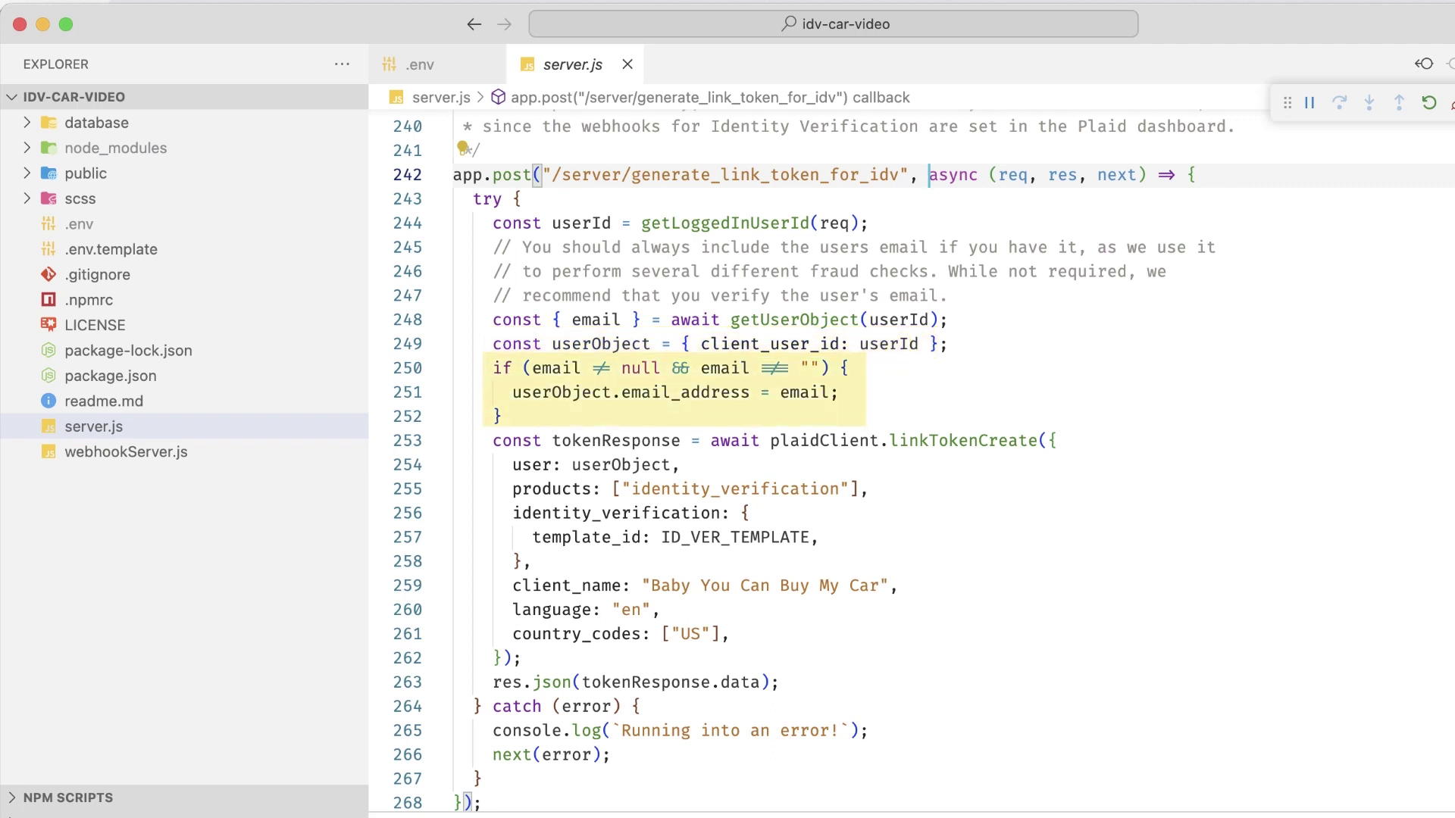
Step: Open client.js at startLinkIDV, read down to tellServerUserIsDoneWithIDV, then return to server.js
key(super+p)
text(clie)
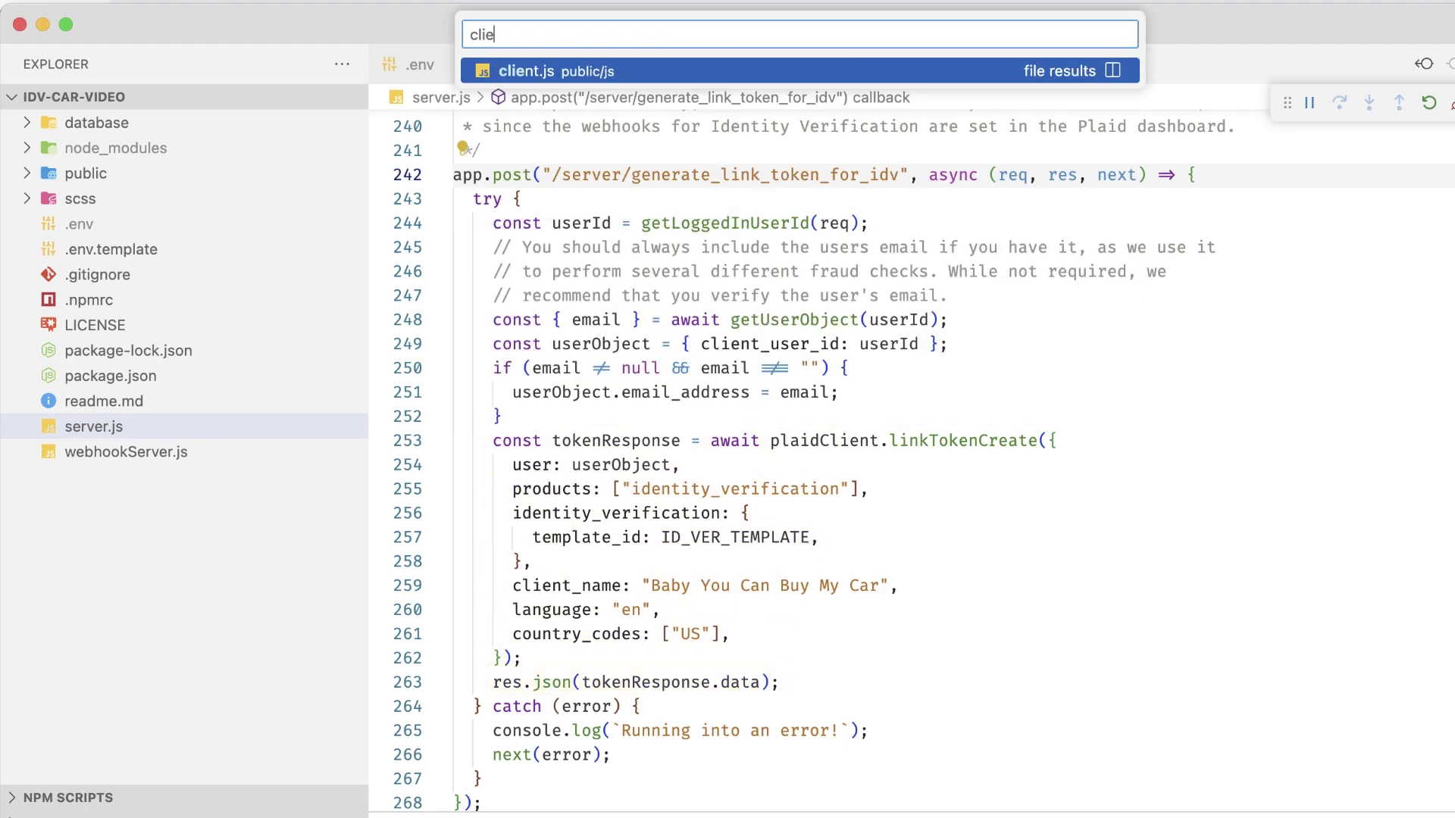
key(Return)
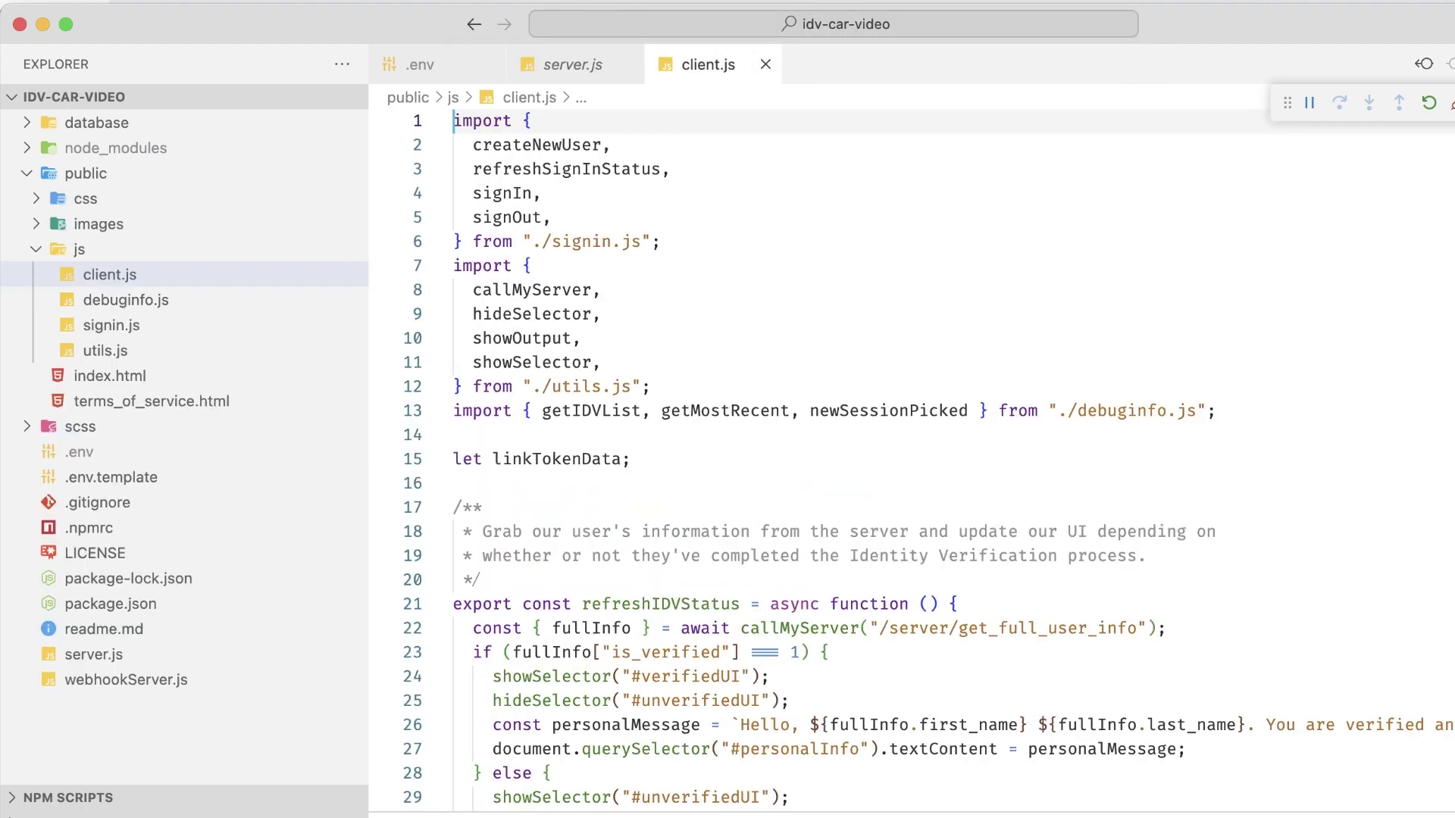
key(super+shift+o)
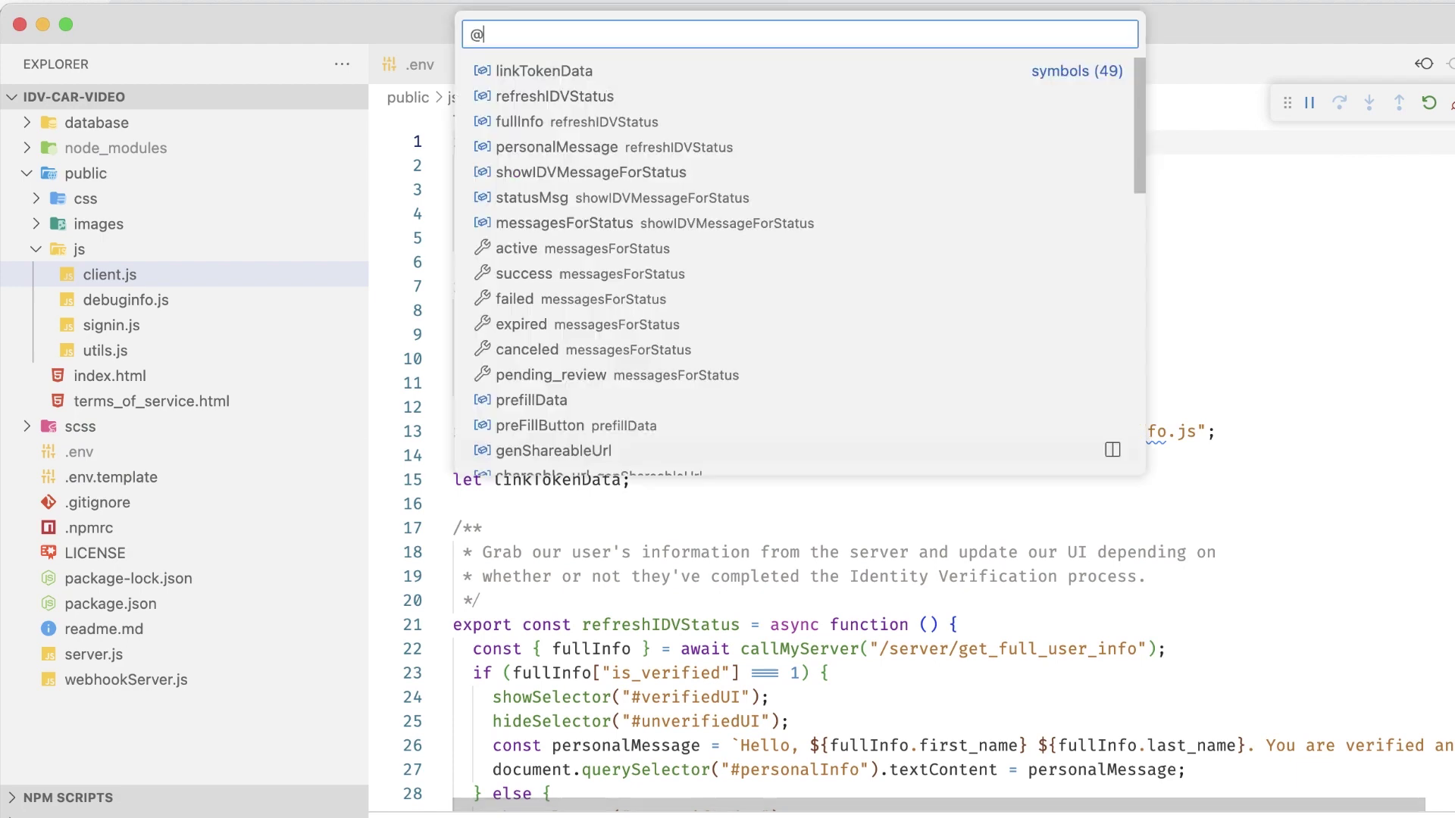
text(start)
key(Down)
key(Down)
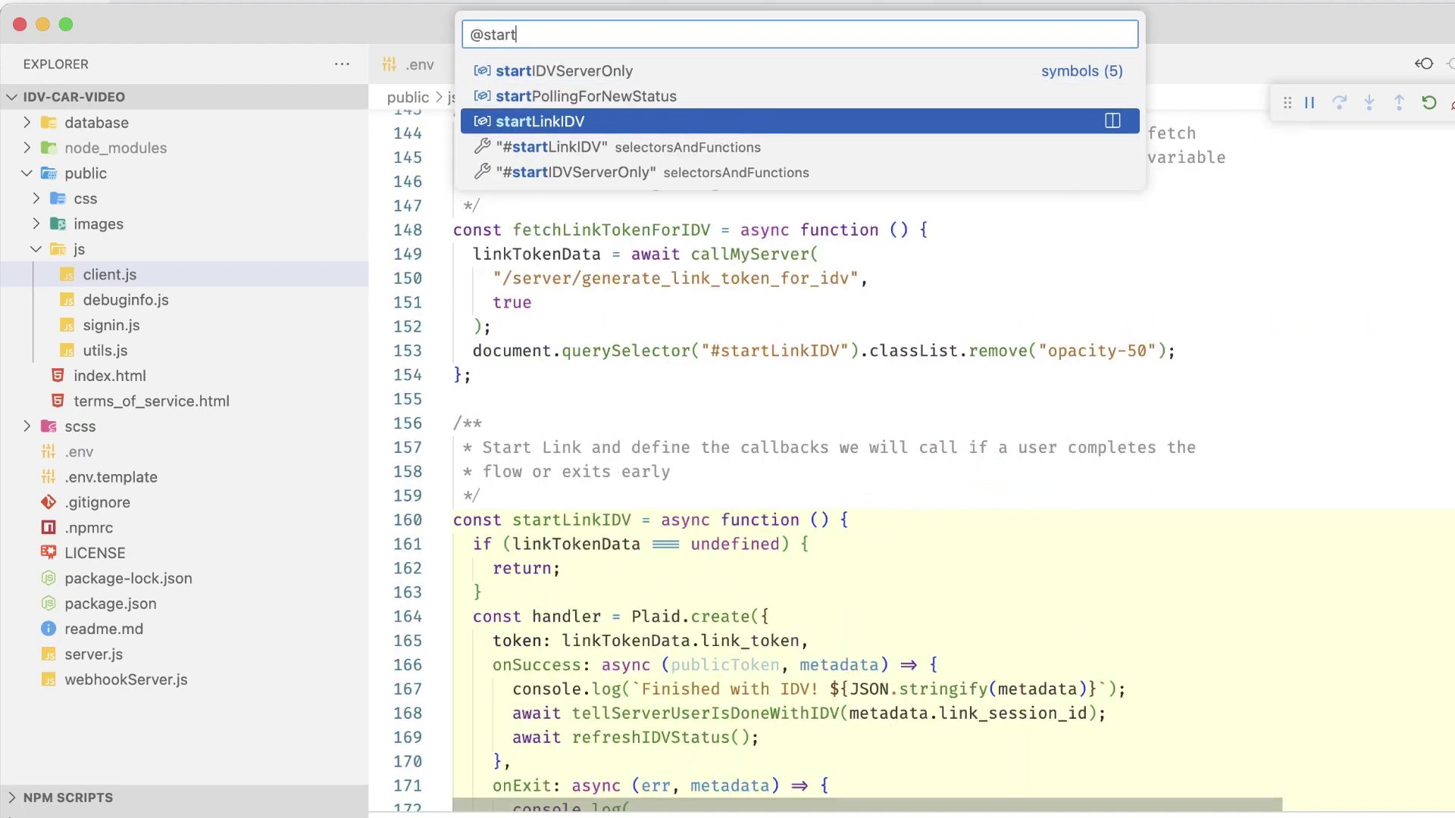
key(Return)
scroll(909, 455, down, 7)
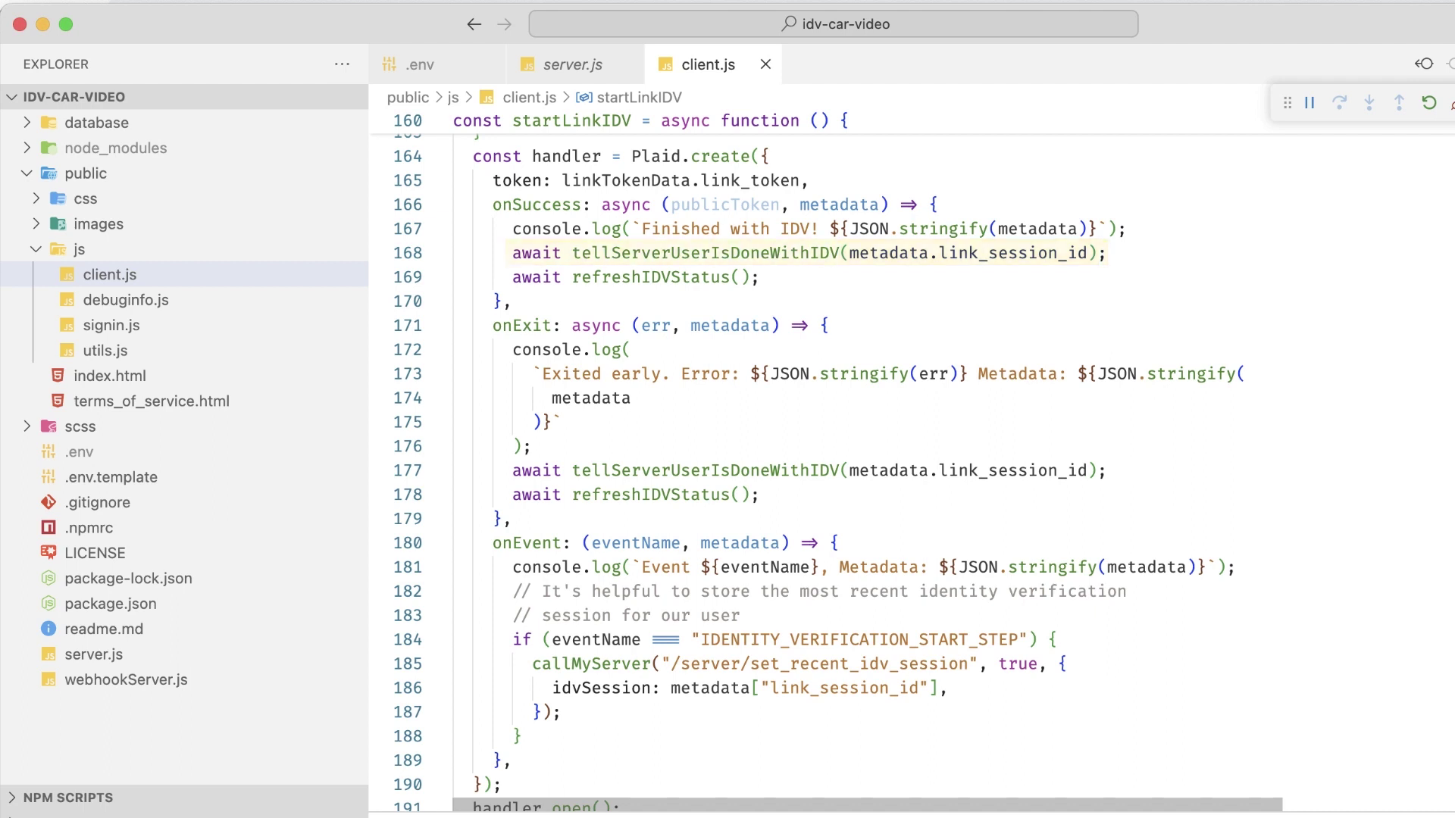
key(F11)
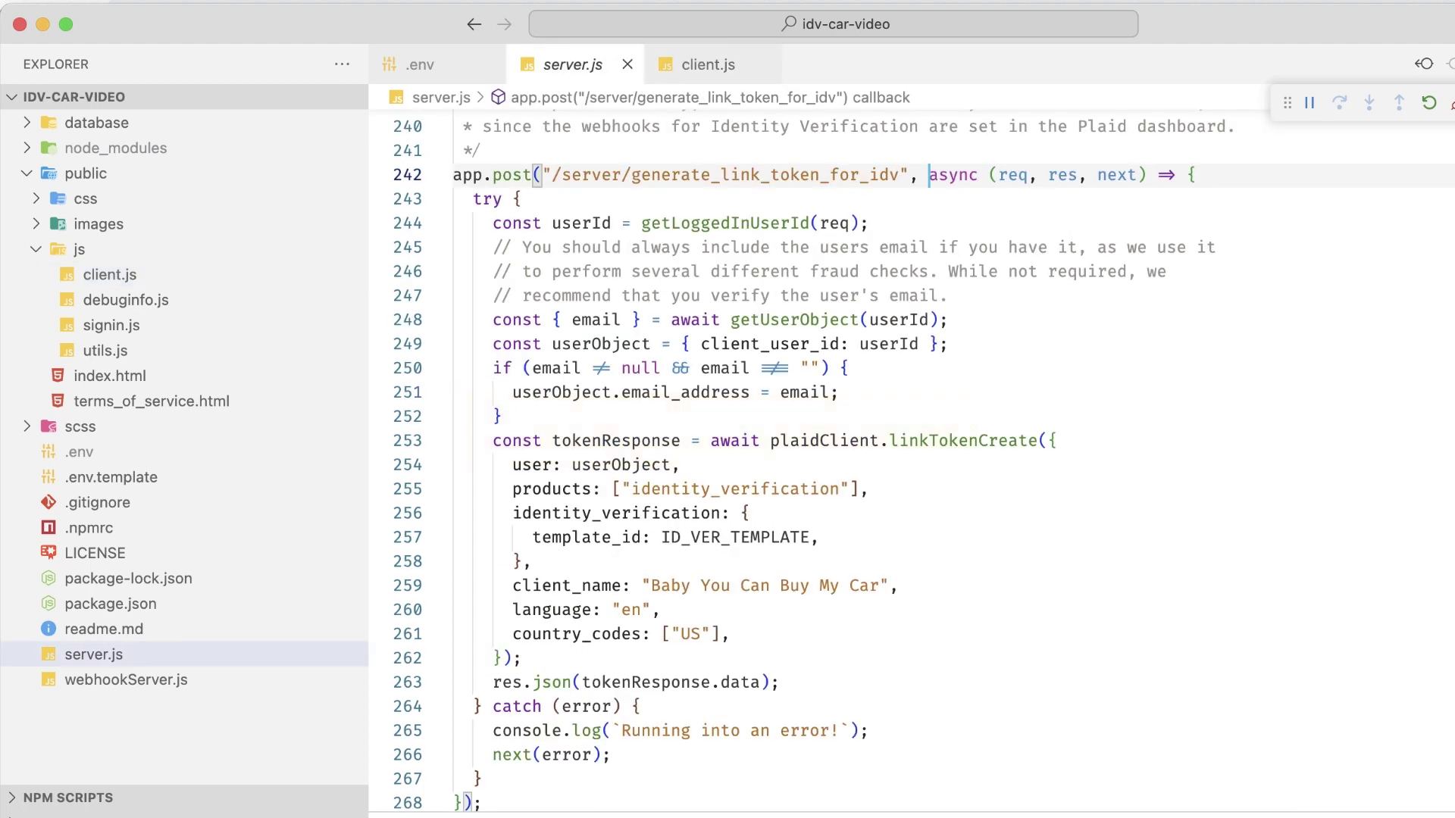
Step: Jump to the idv_complete endpoint and follow it to updateUserRecordForIDVSession's definition
key(super+shift+o)
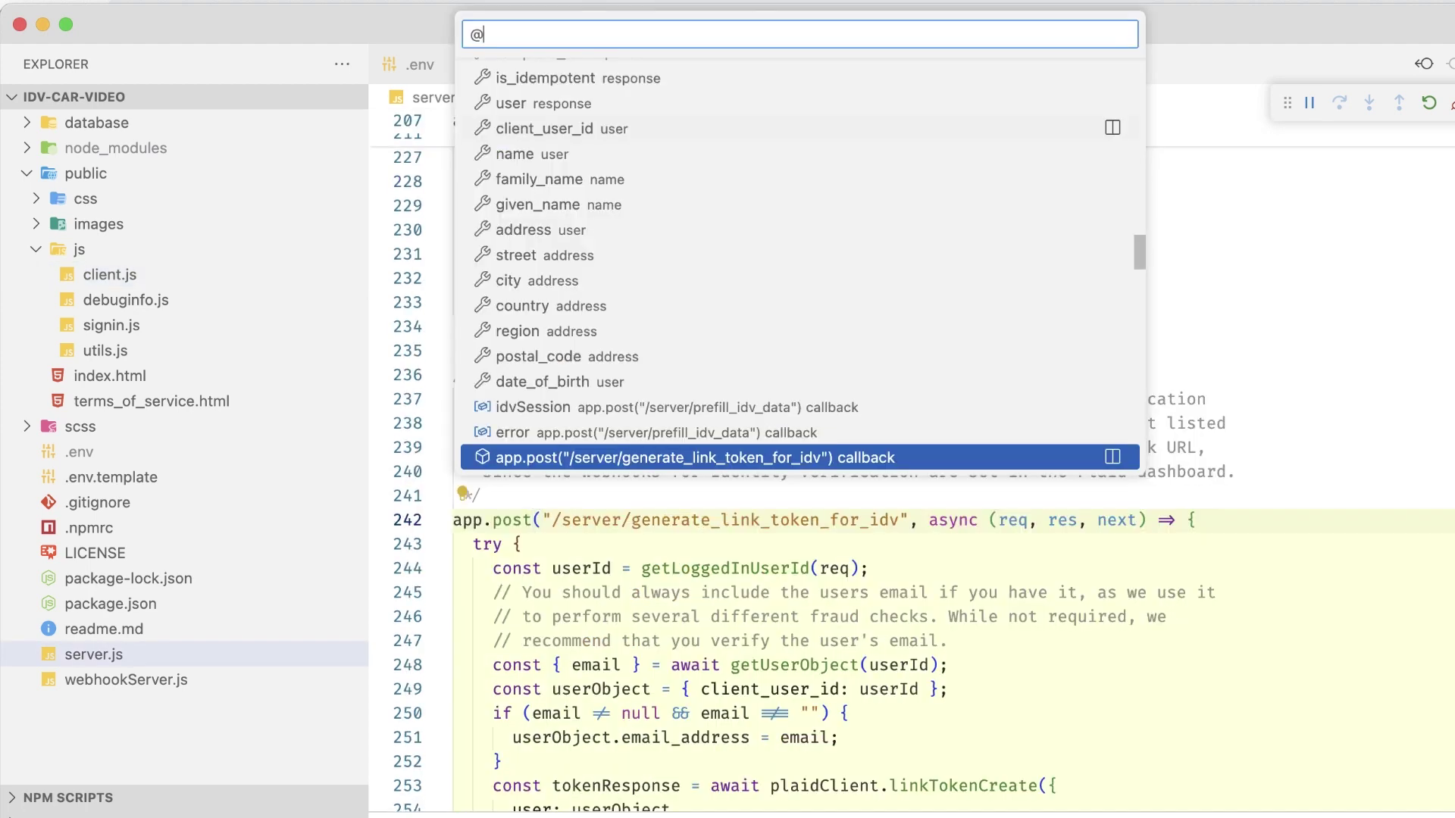
text(idv_d)
text(om)
key(Return)
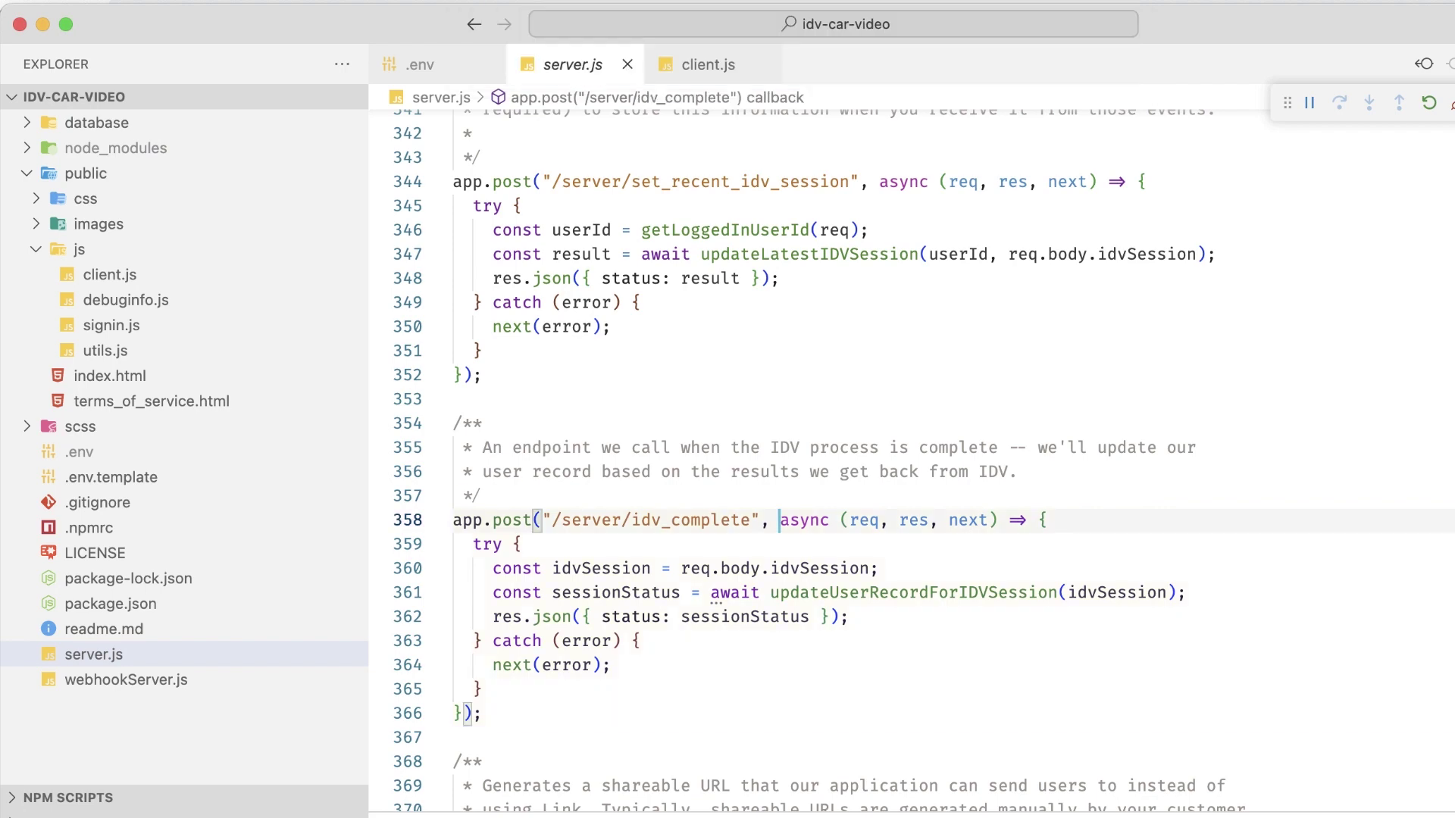
scroll(909, 455, down, 3)
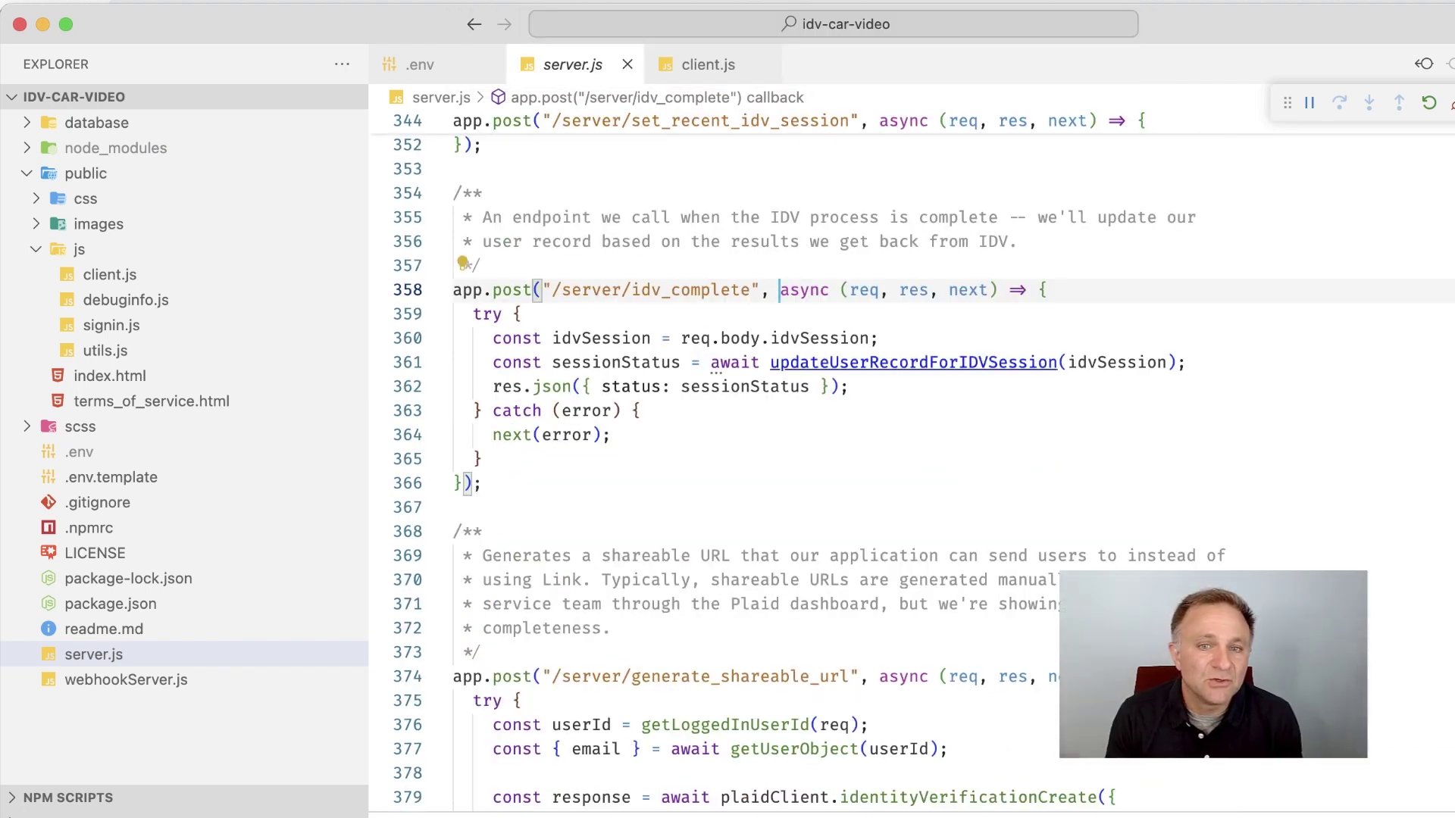
super+click(909, 364)
scroll(910, 455, down, 3)
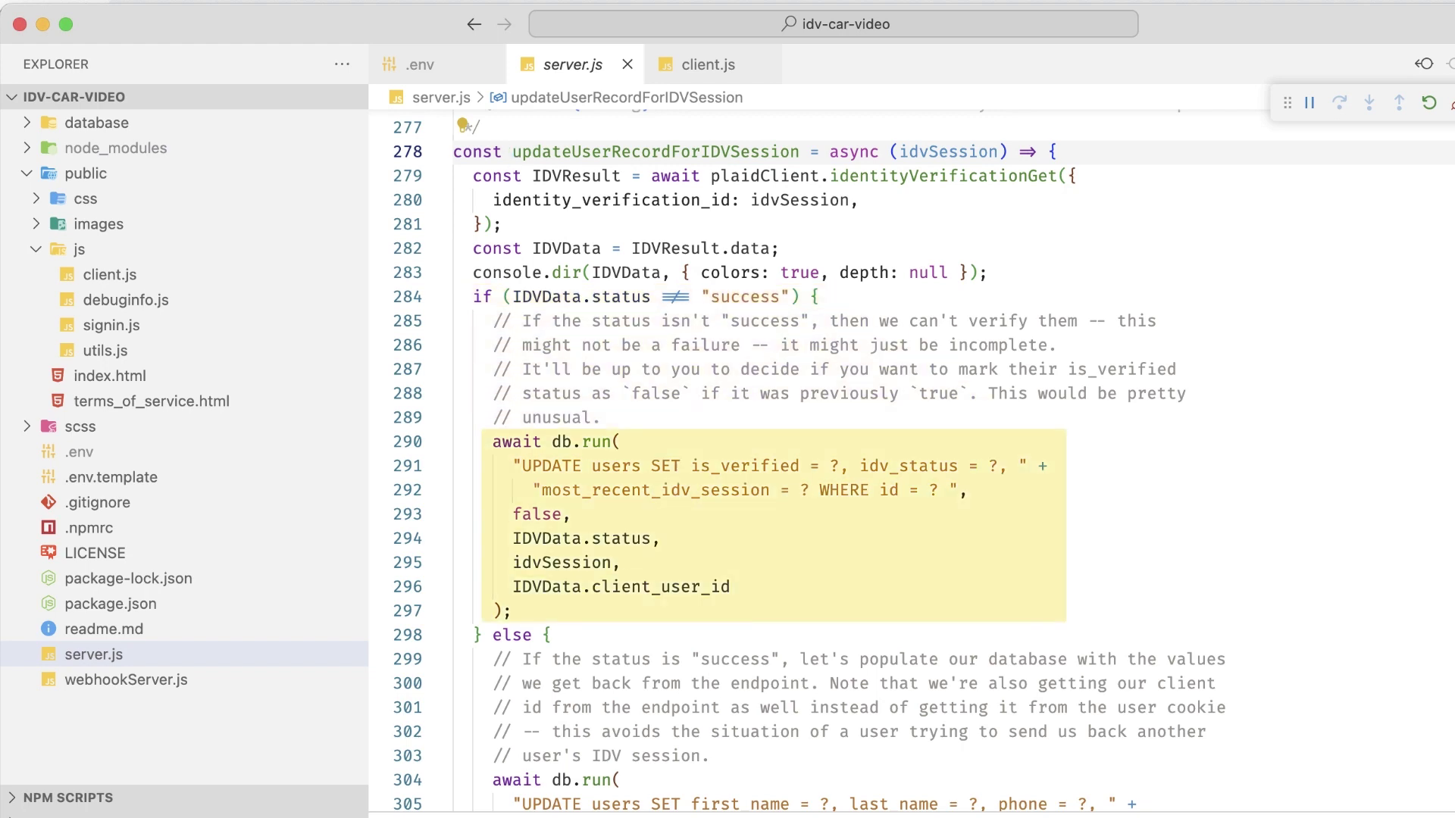
Step: Scroll server.js to review the prefill_idv_data handler
scroll(909, 455, down, 7)
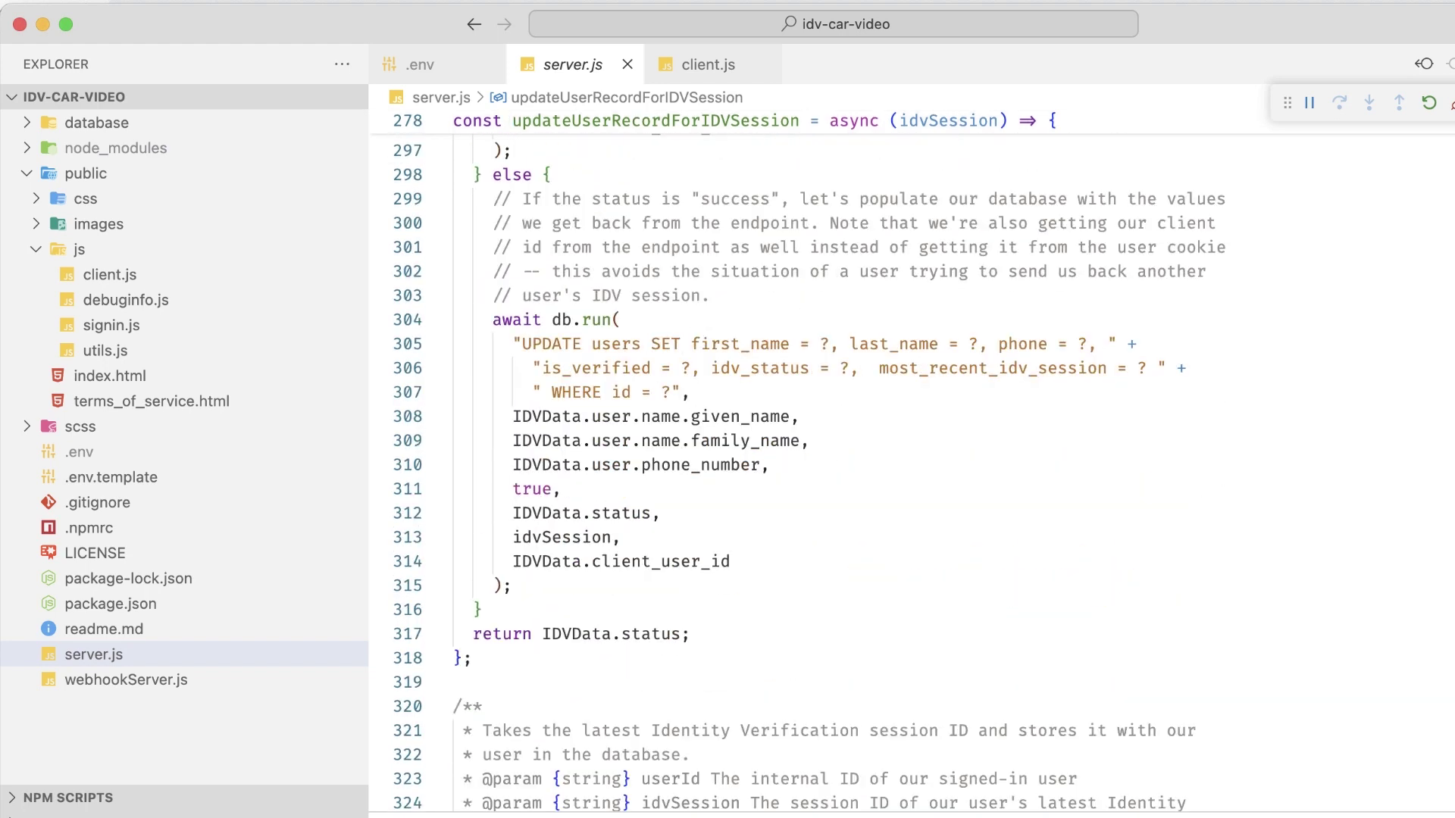
scroll(910, 455, up, 2)
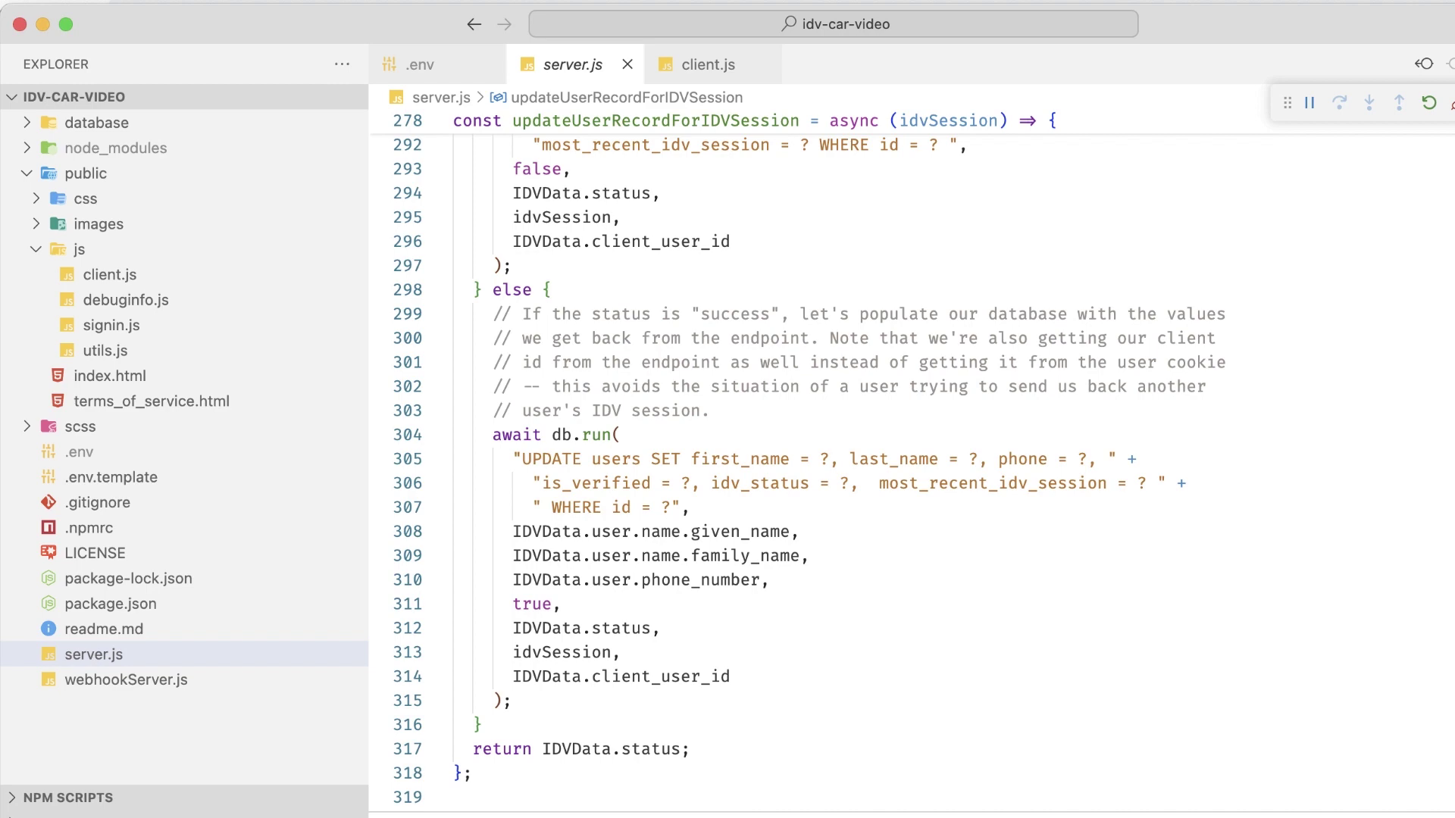
scroll(909, 454, up, 15)
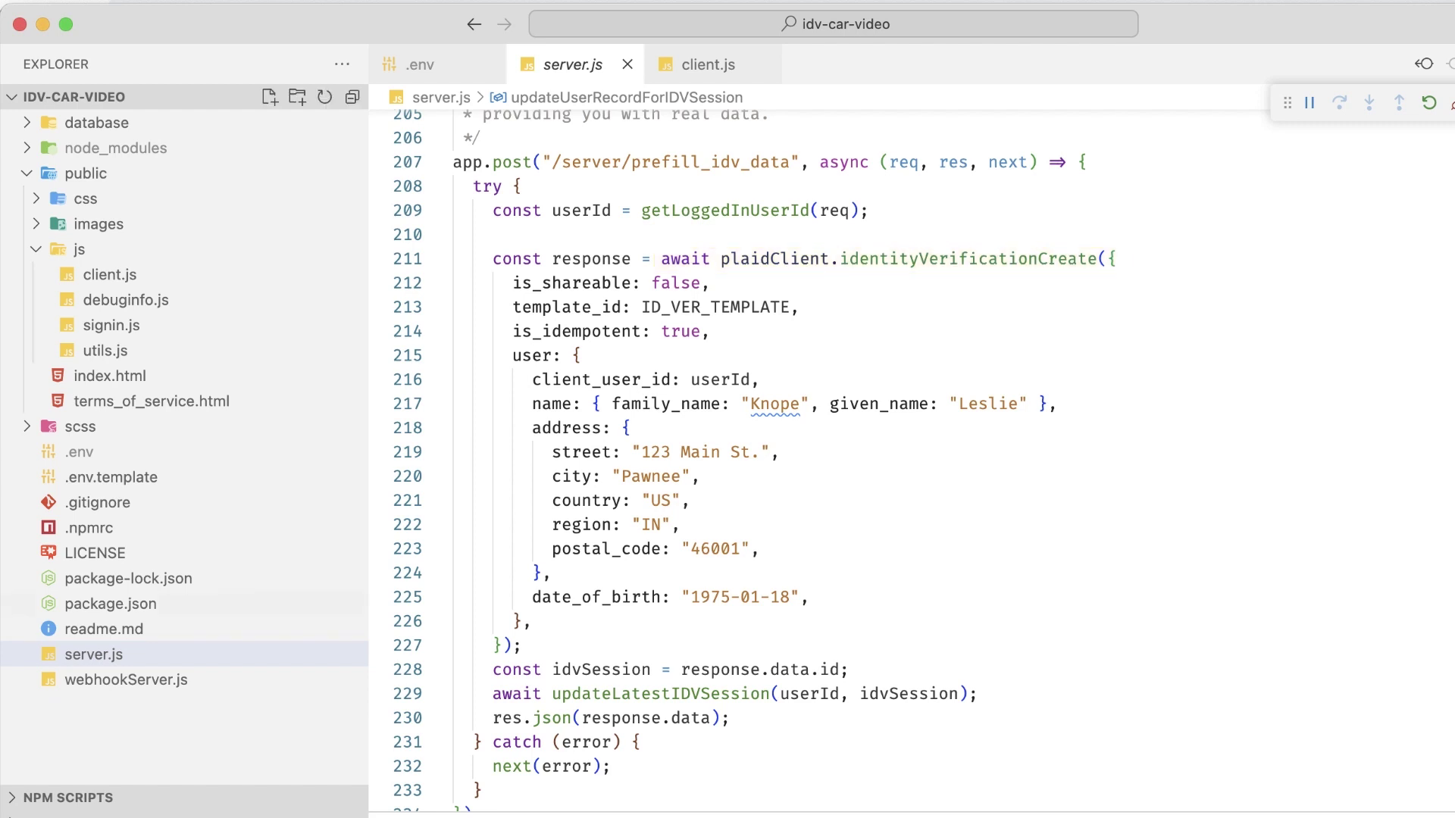
Step: Open readme.md and scroll down to its 'How it works' section
click(104, 629)
scroll(833, 455, down, 10)
scroll(909, 484, down, 20)
scroll(909, 485, down, 20)
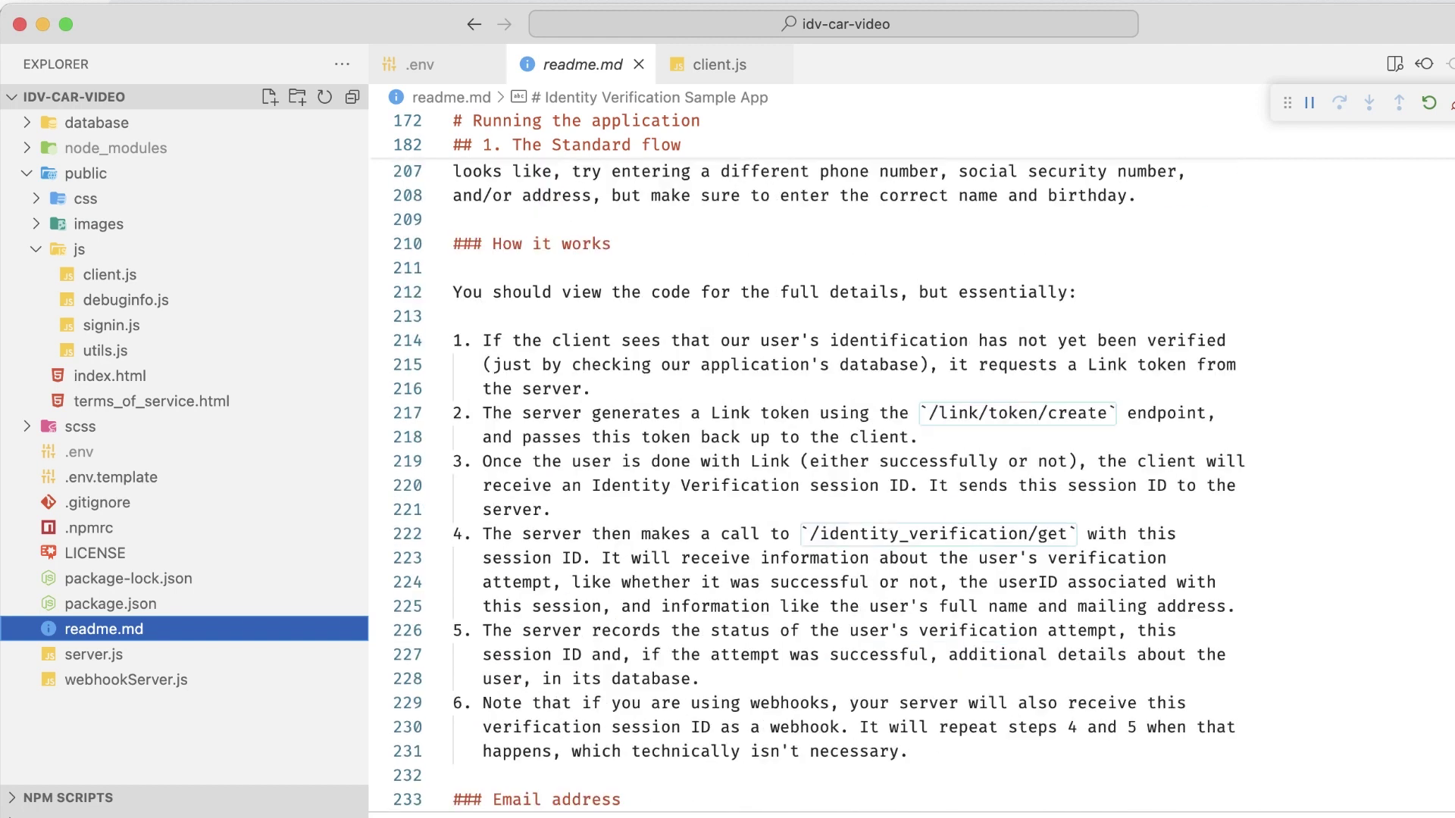
scroll(910, 485, down, 2)
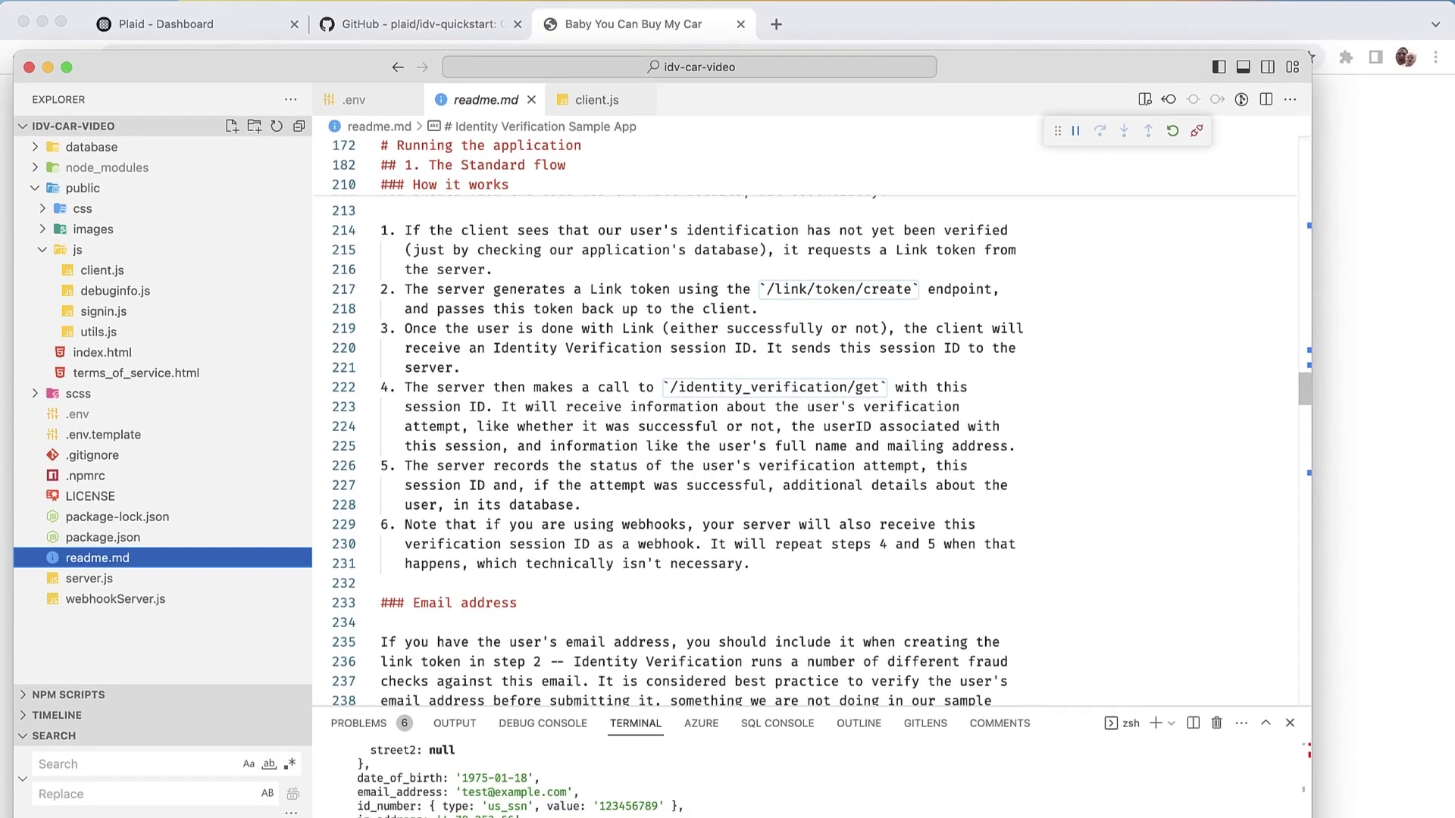
Step: Sign out, then register a GenerateSharedURL account with an example email and accepted terms
key(super+Tab)
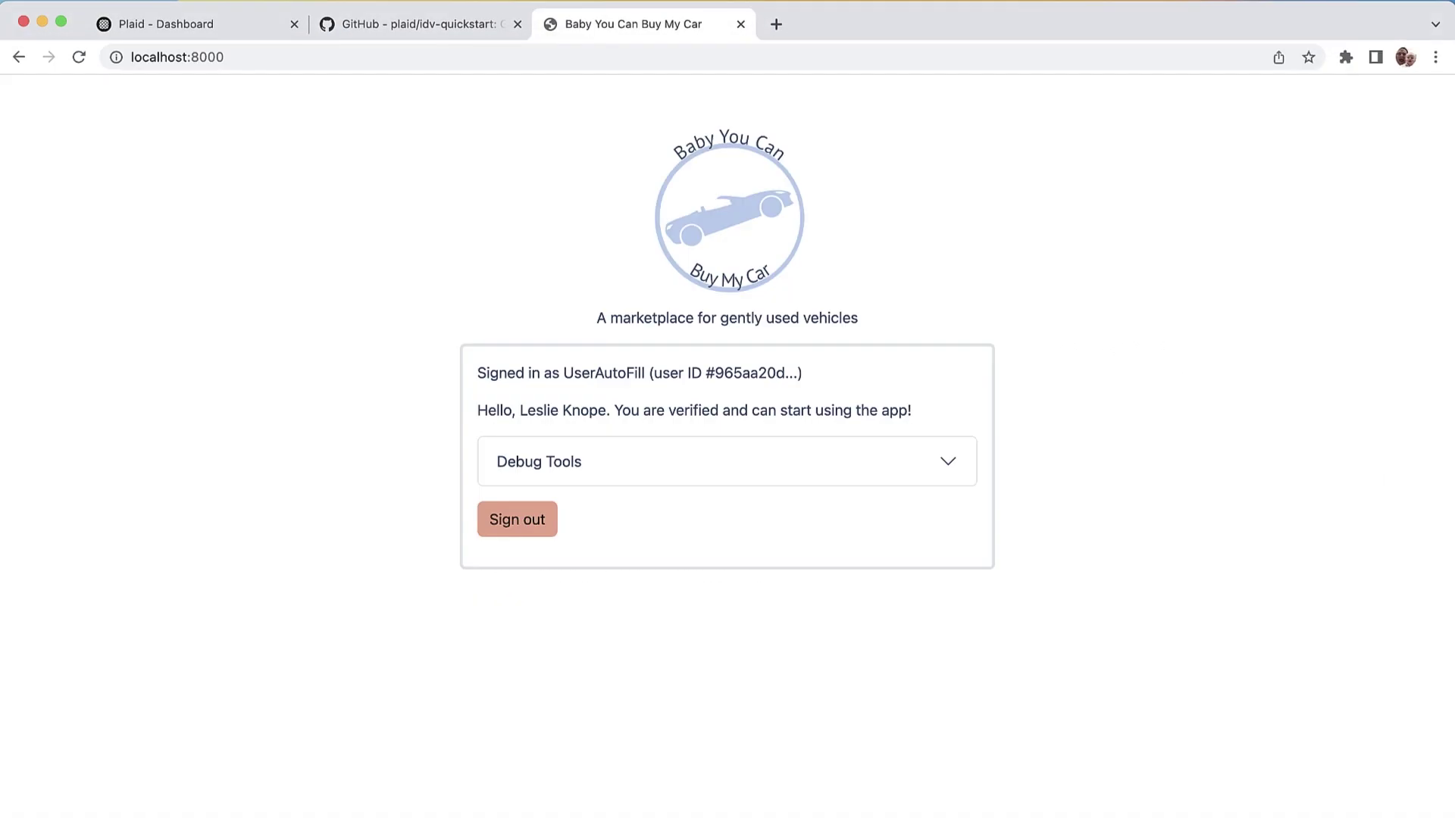
click(517, 519)
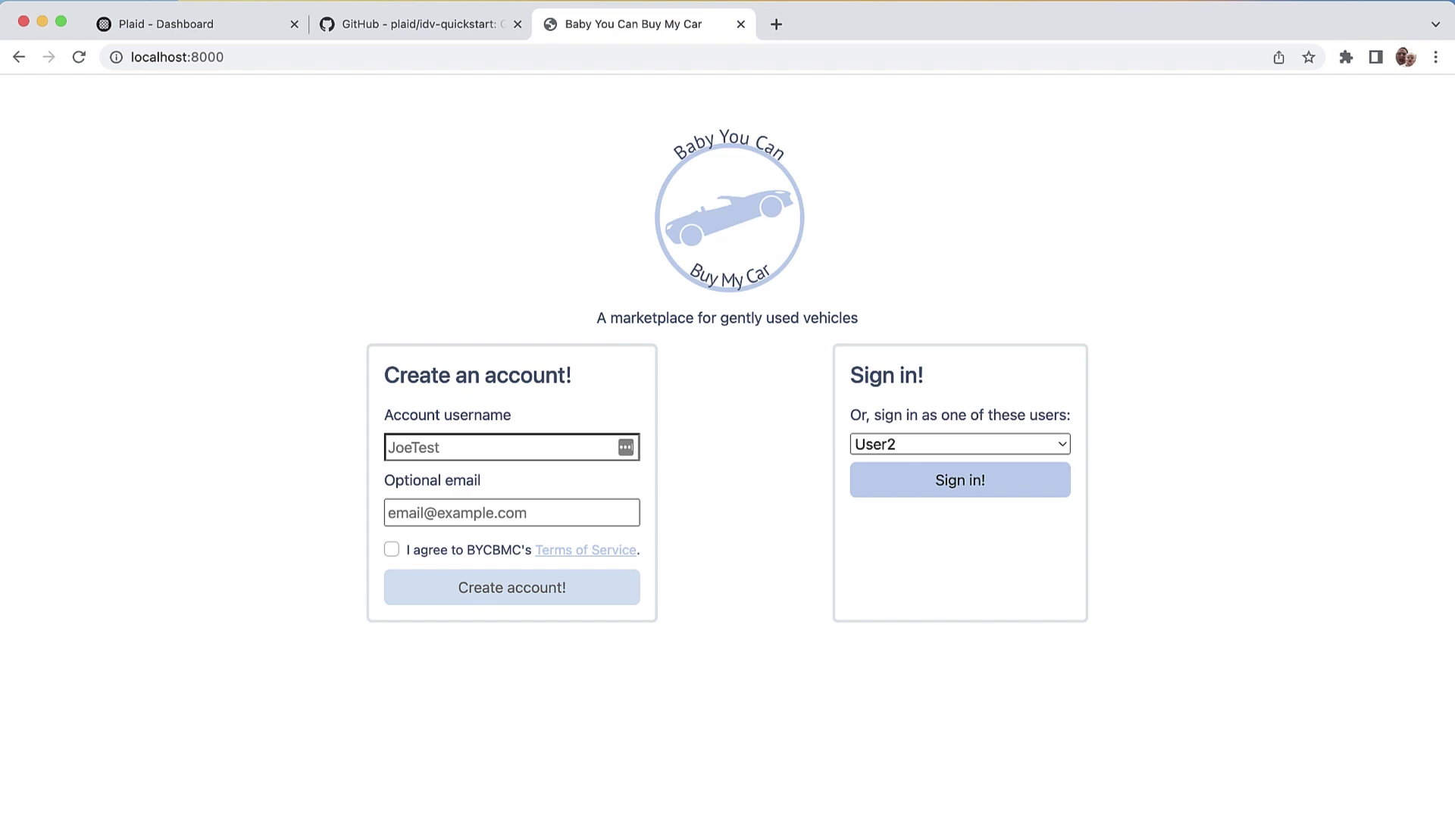
click(500, 447)
text(Generat)
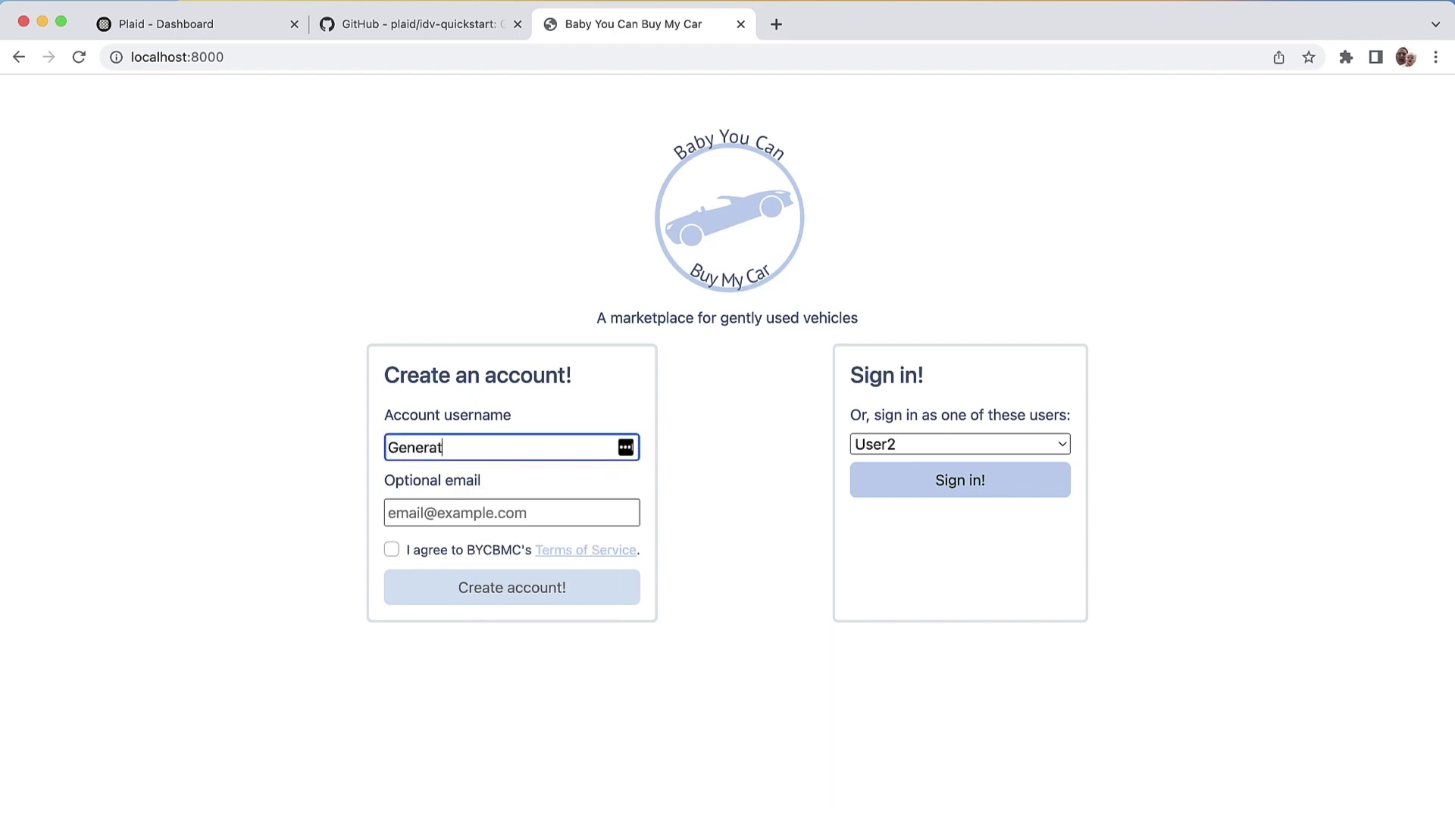
text(eSharedURL)
key(Tab)
text(t)
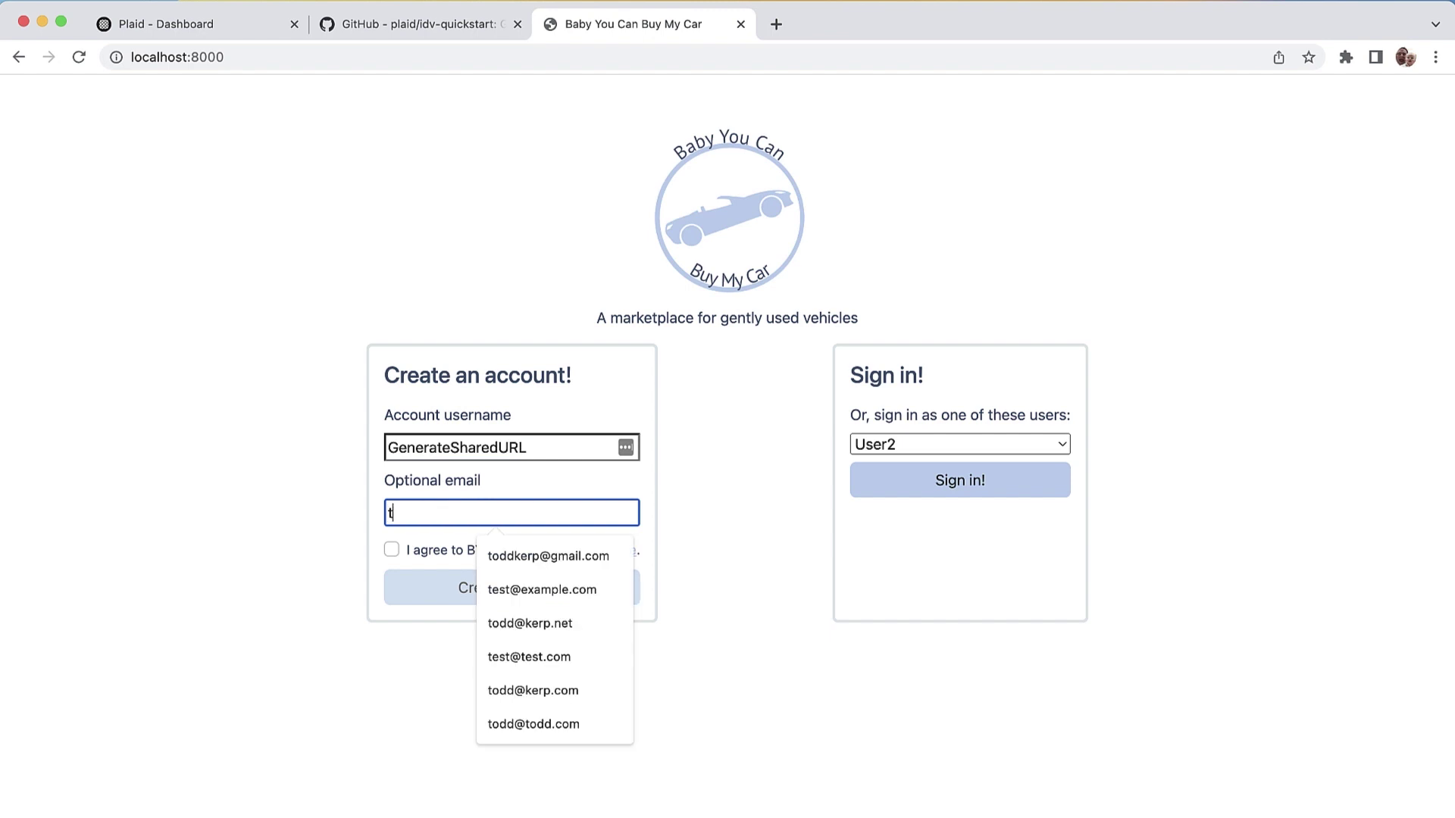
text(est@example)
key(Down)
key(Tab)
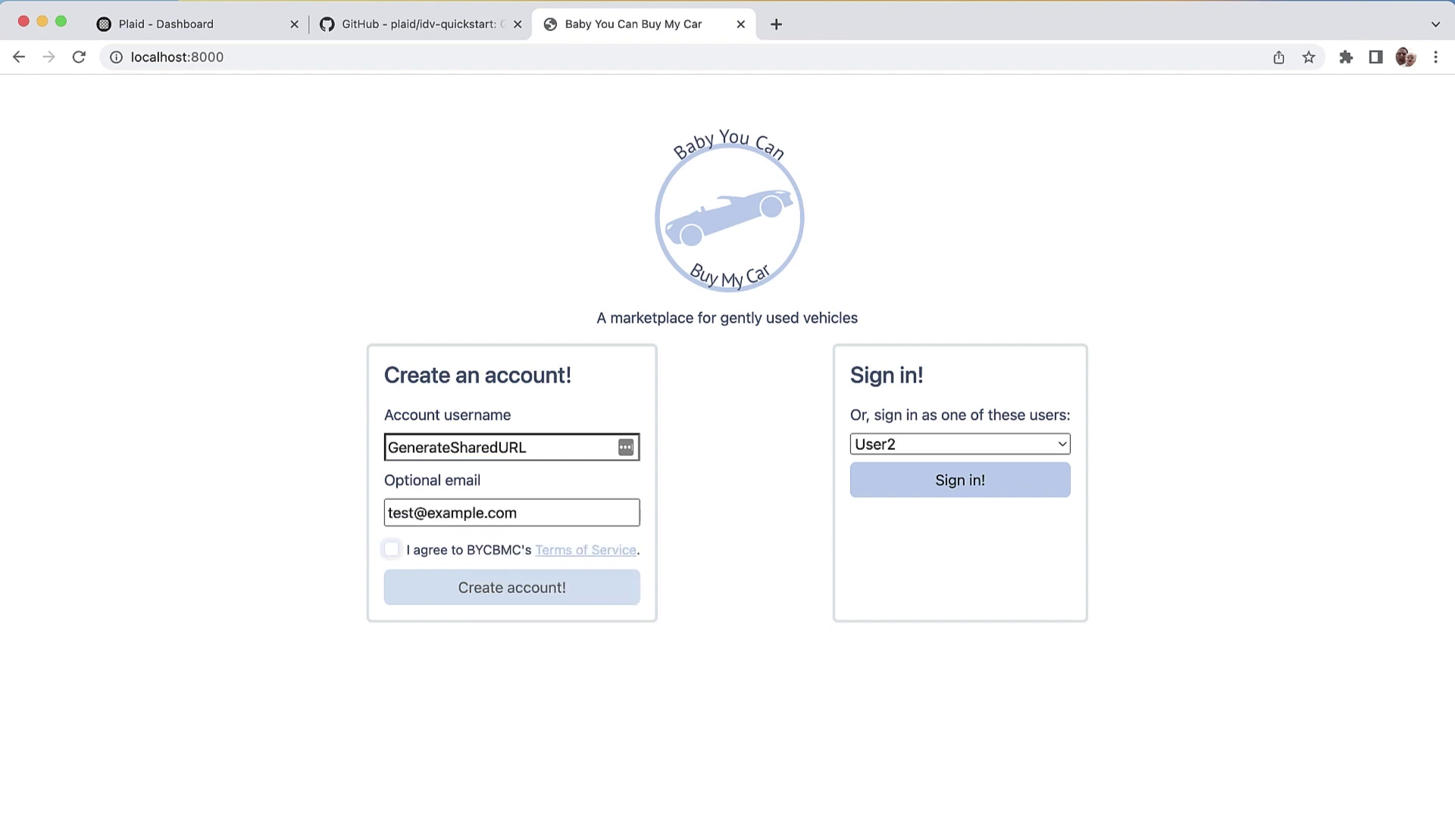
key(space)
key(Return)
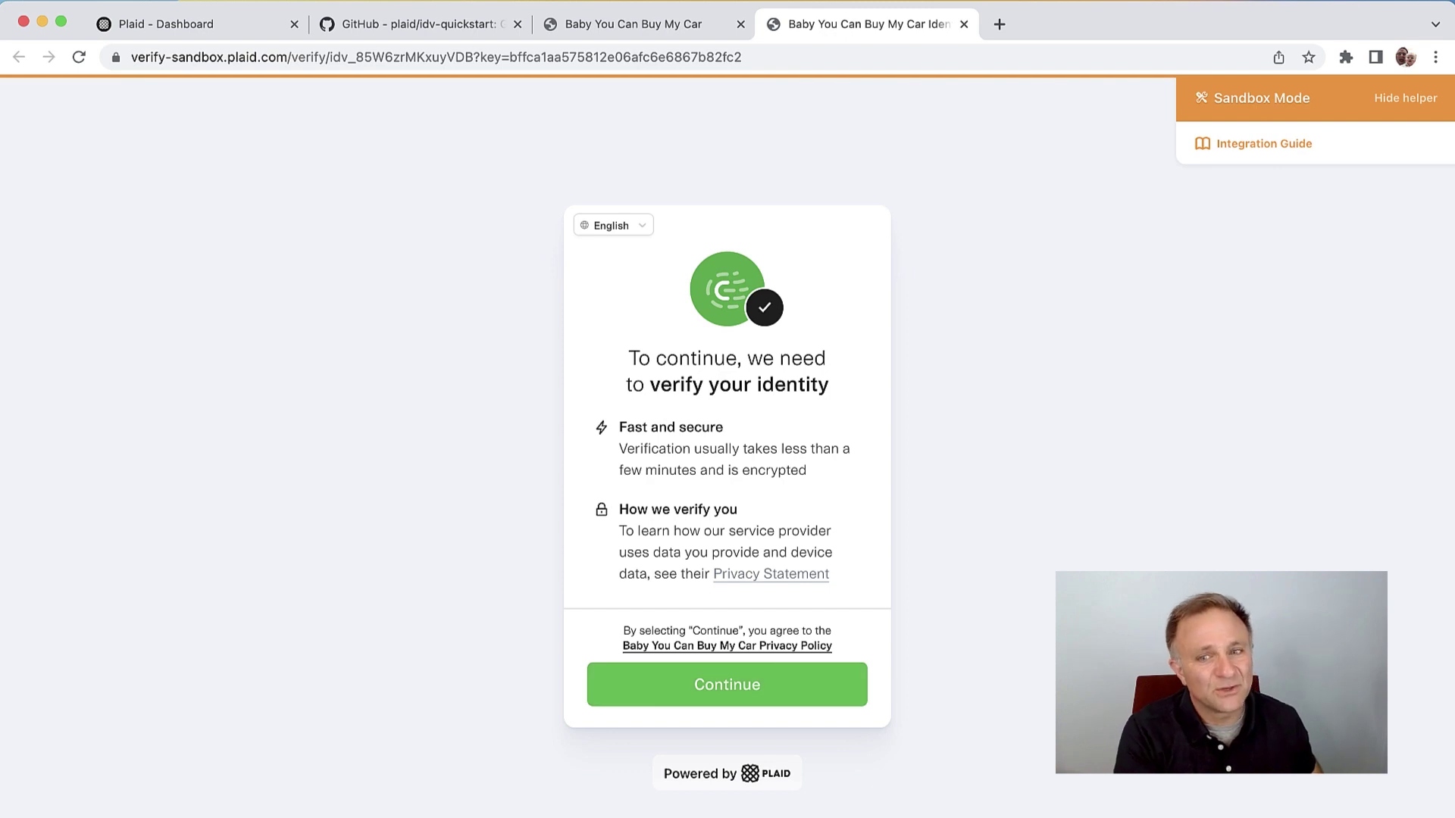
Step: Continue past Plaid's verify-your-identity intro, then close the hosted verification tab
click(727, 684)
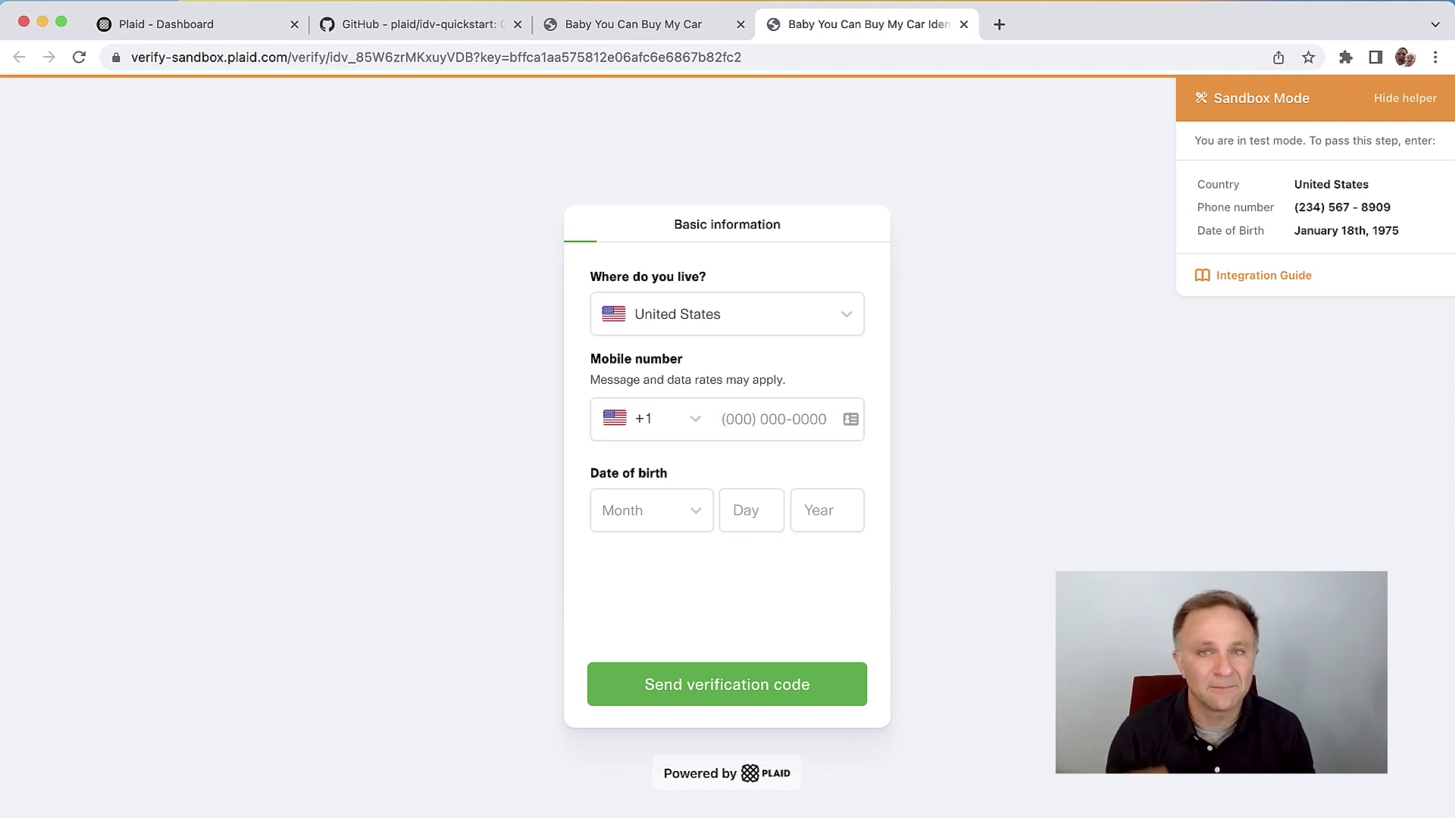
key(super+w)
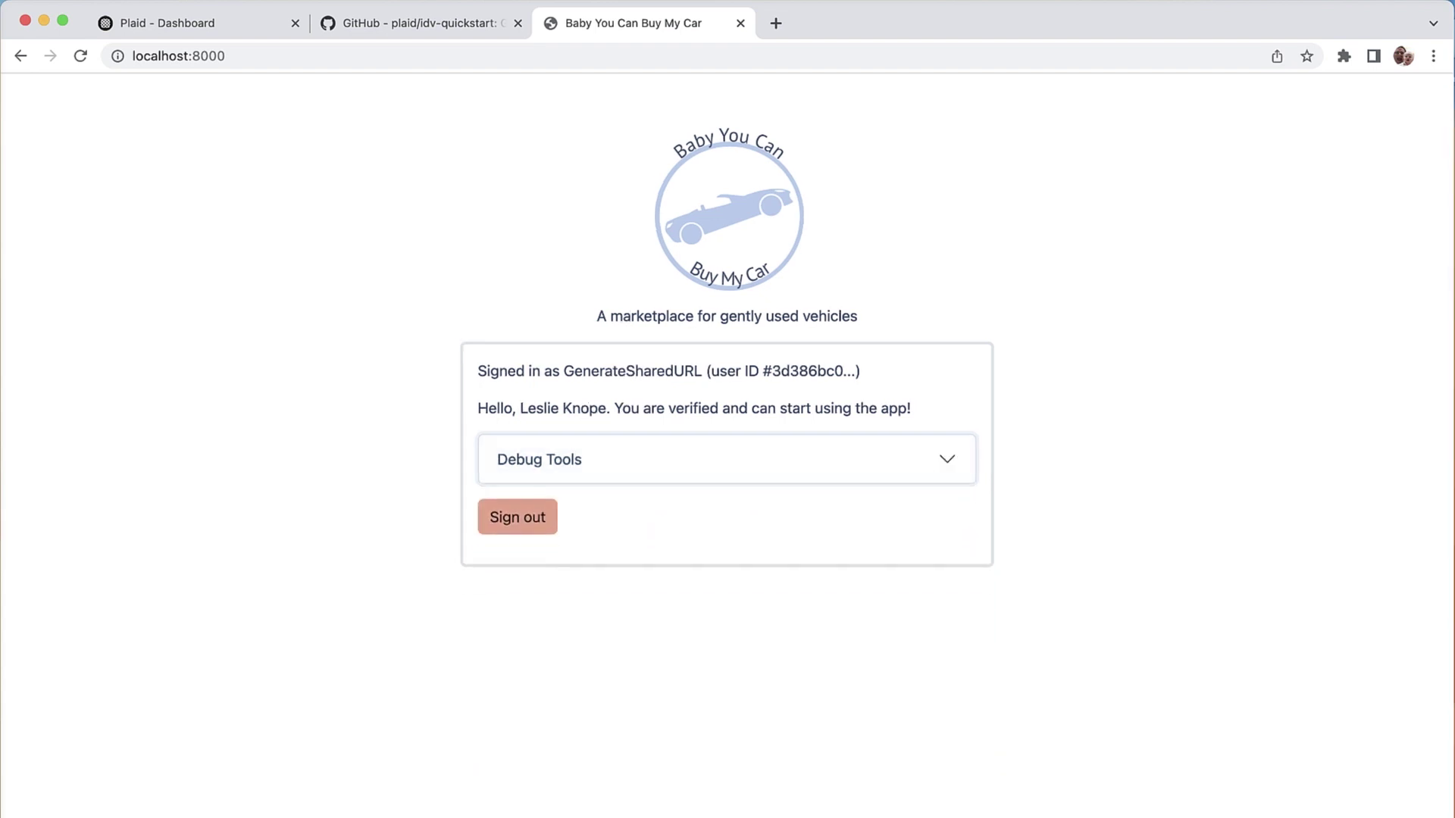
Step: In the Plaid dashboard, dismiss the template ID dialog and review the Car App Server Only Setup
click(174, 23)
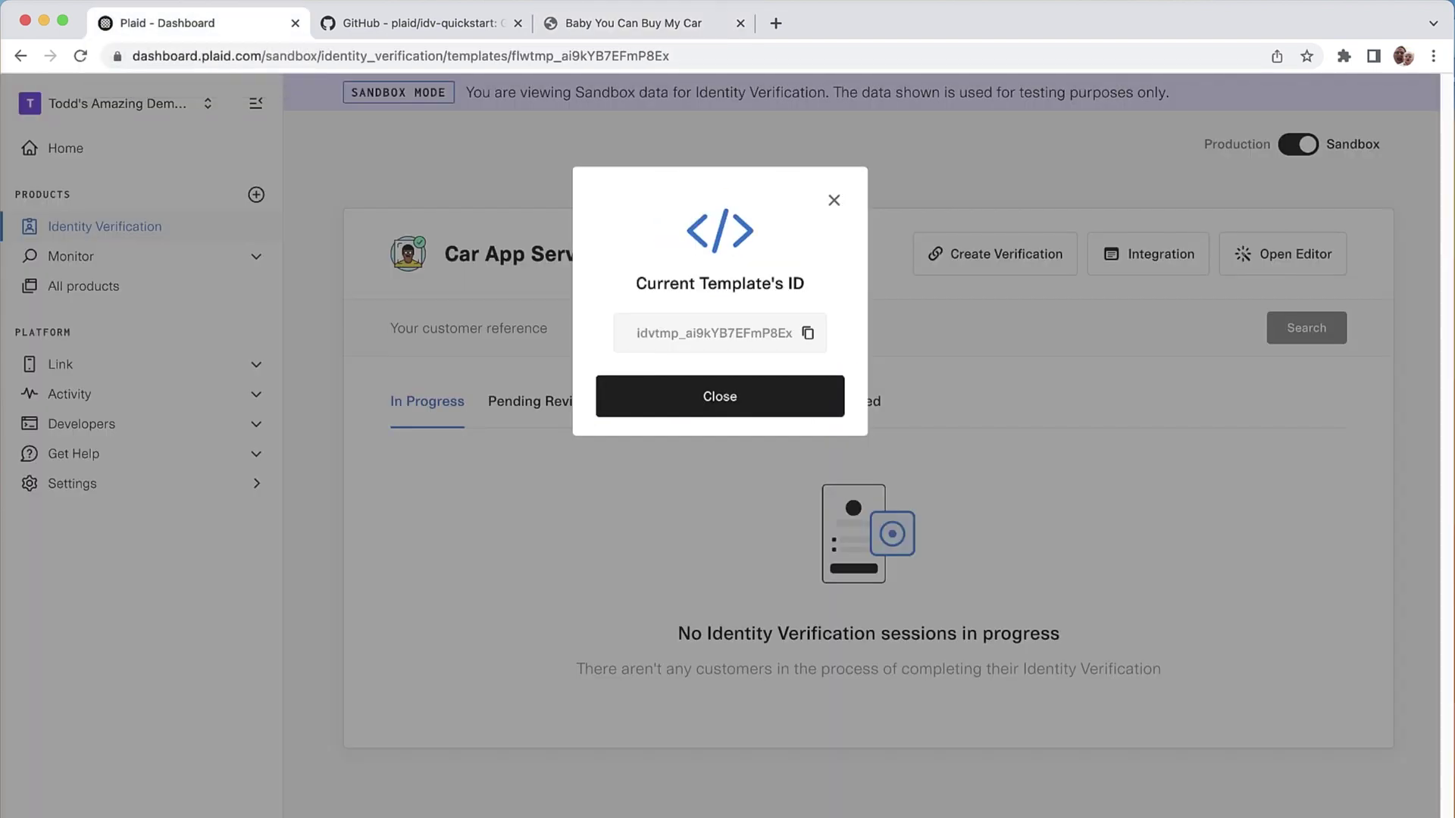
click(720, 397)
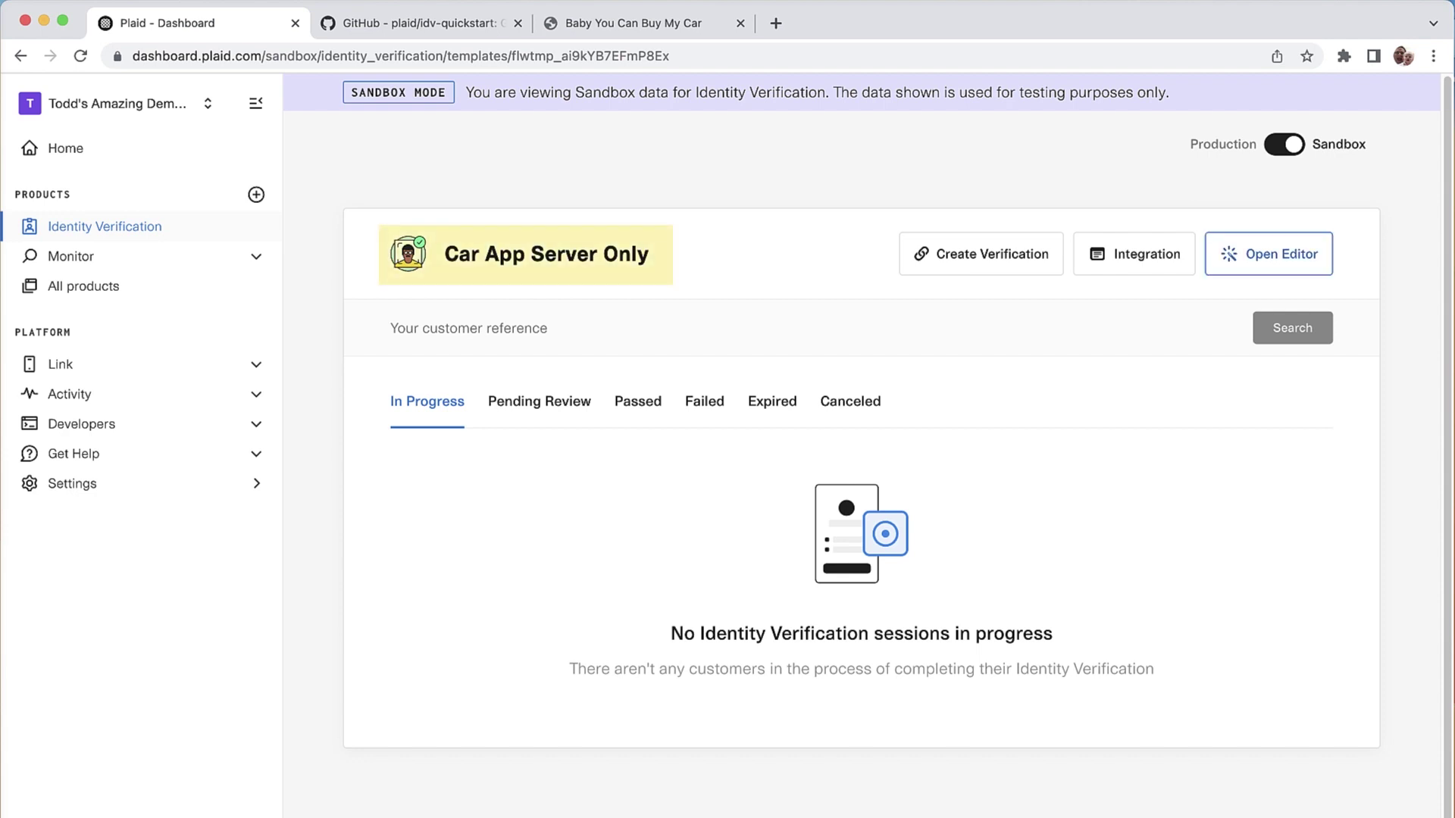
click(1268, 254)
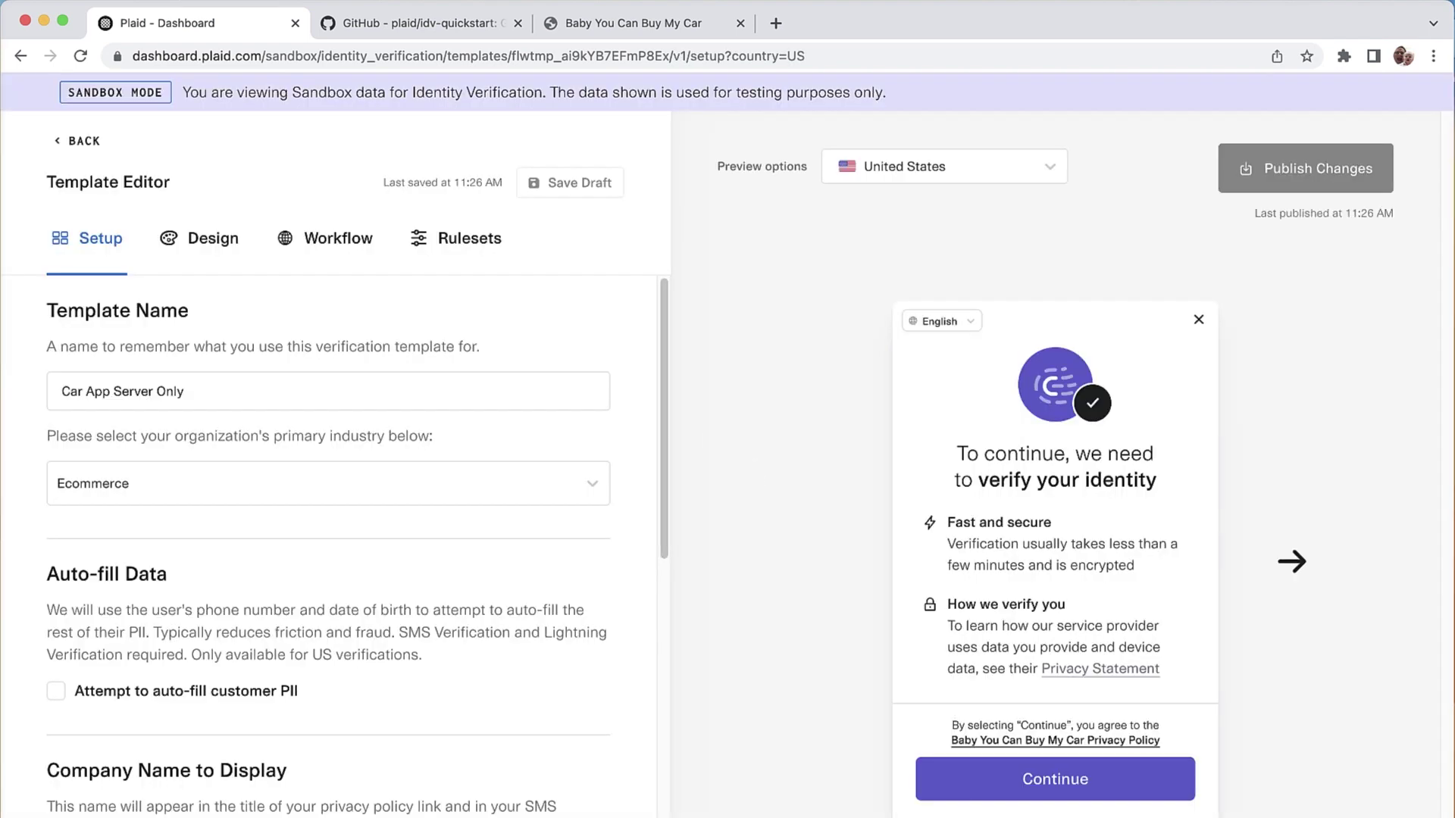
scroll(328, 546, down, 8)
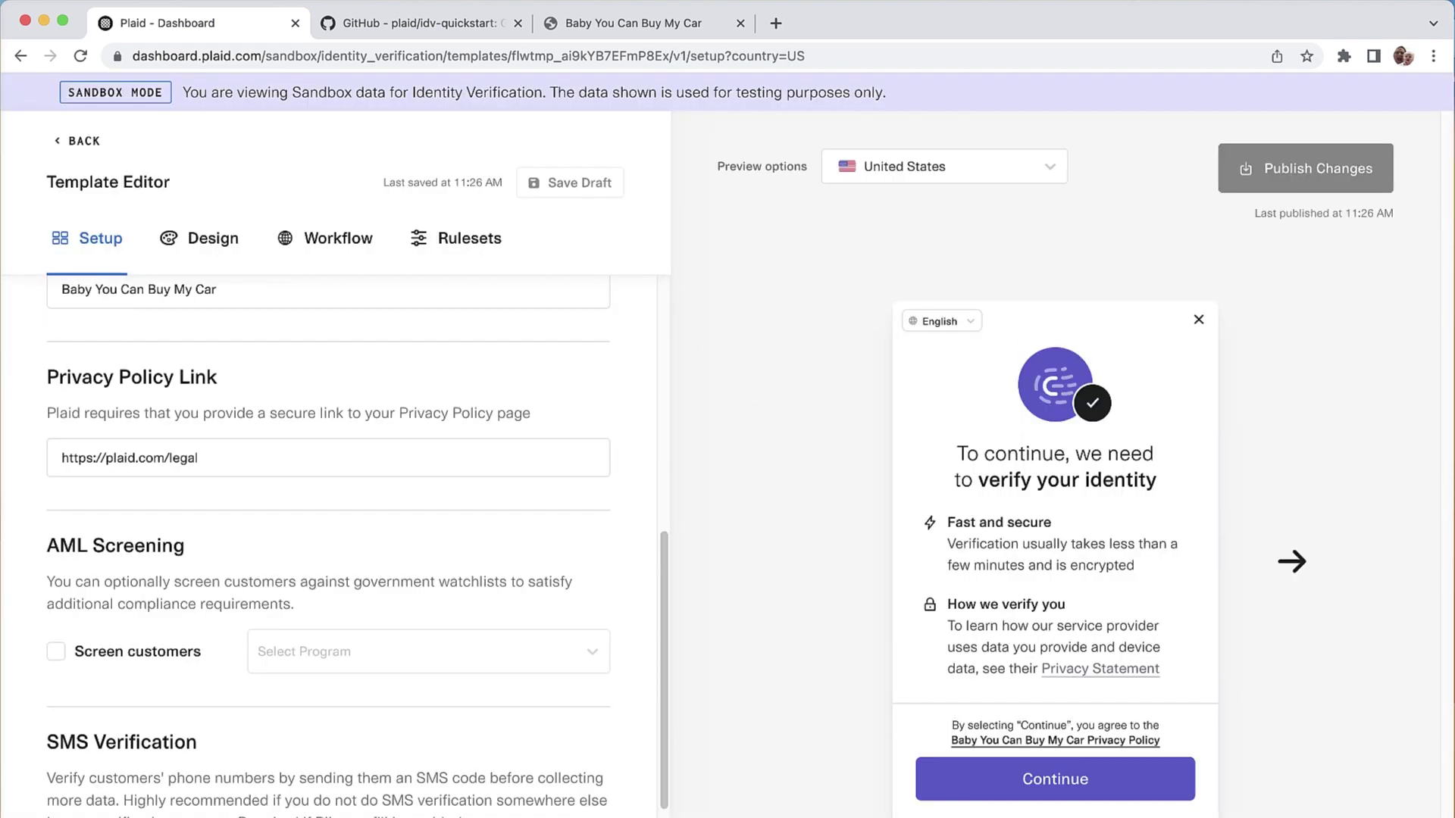
scroll(328, 546, down, 3)
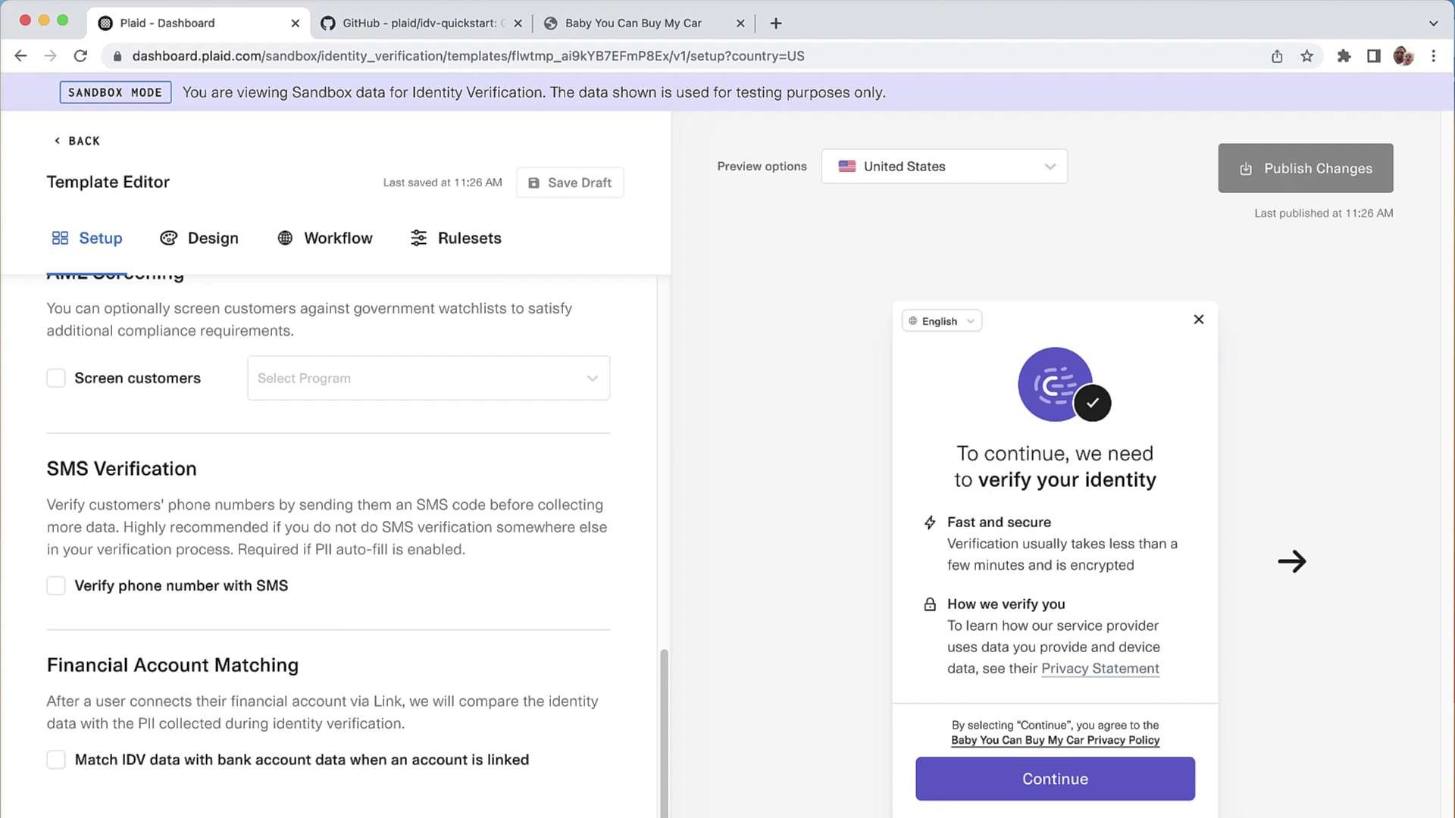
Step: Check the template's Workflow settings, then return and display its ID idvtmp_ai9kYB7EFmP8Ex
click(338, 237)
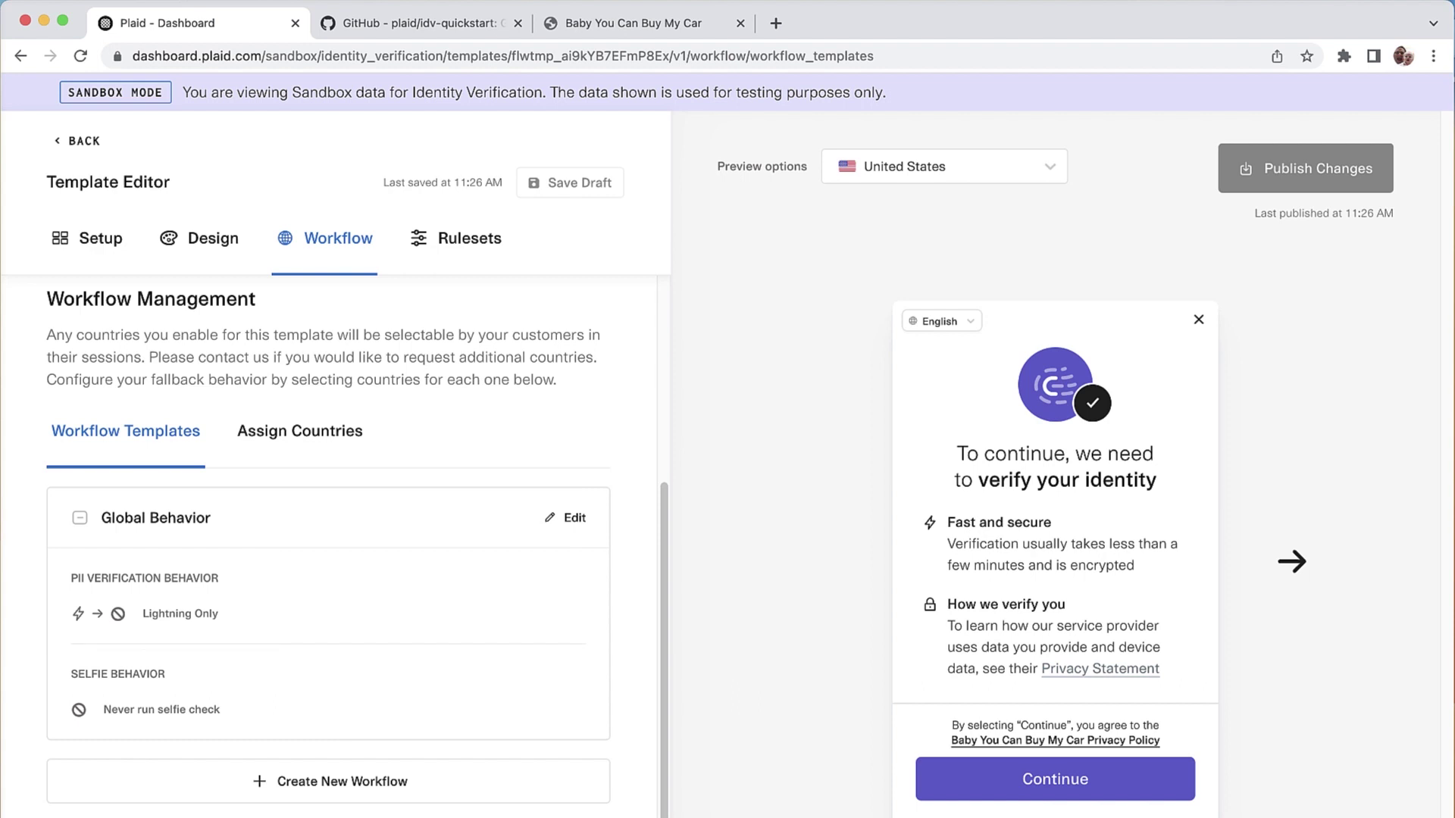
scroll(328, 531, up, 5)
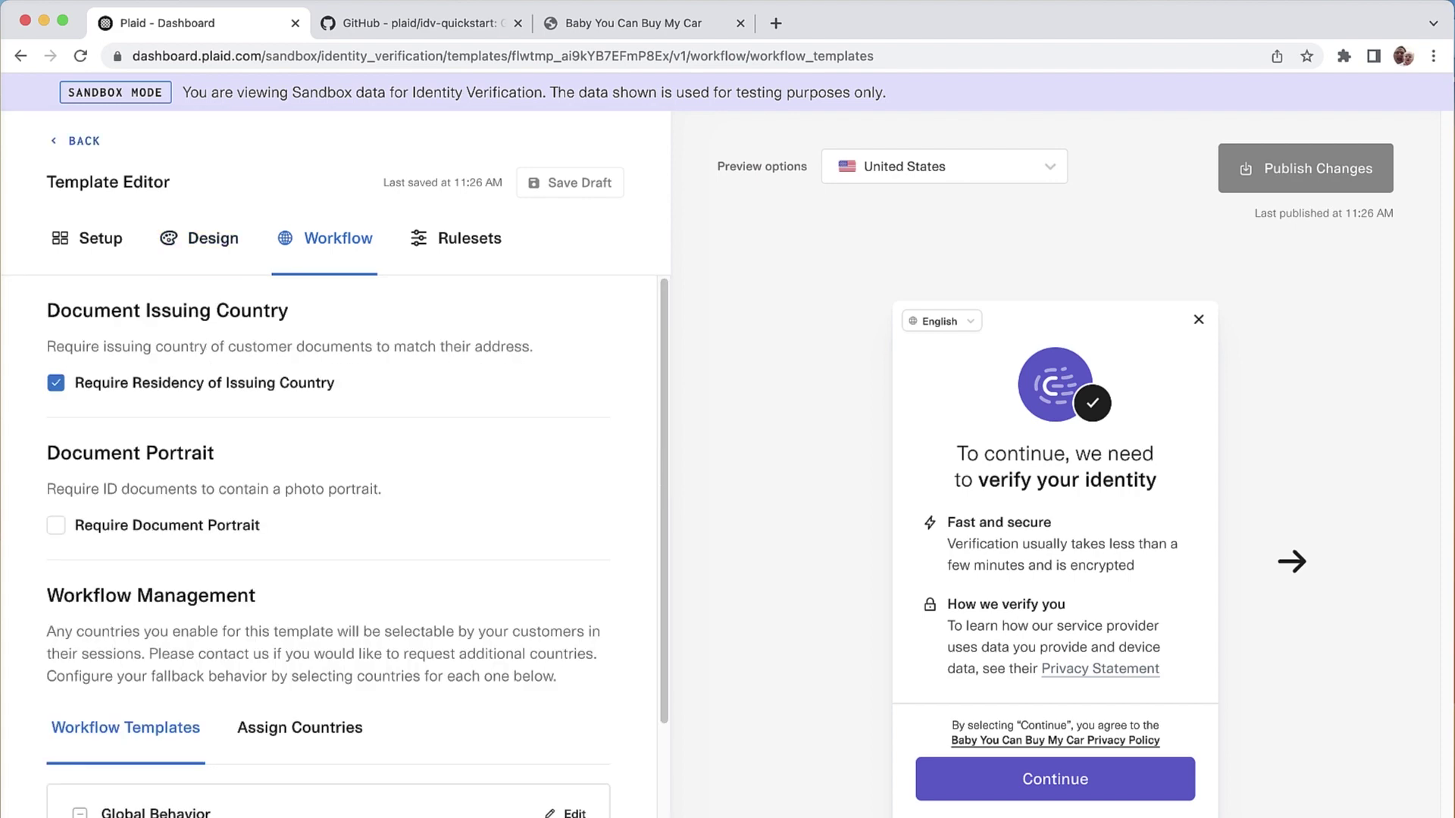
click(56, 141)
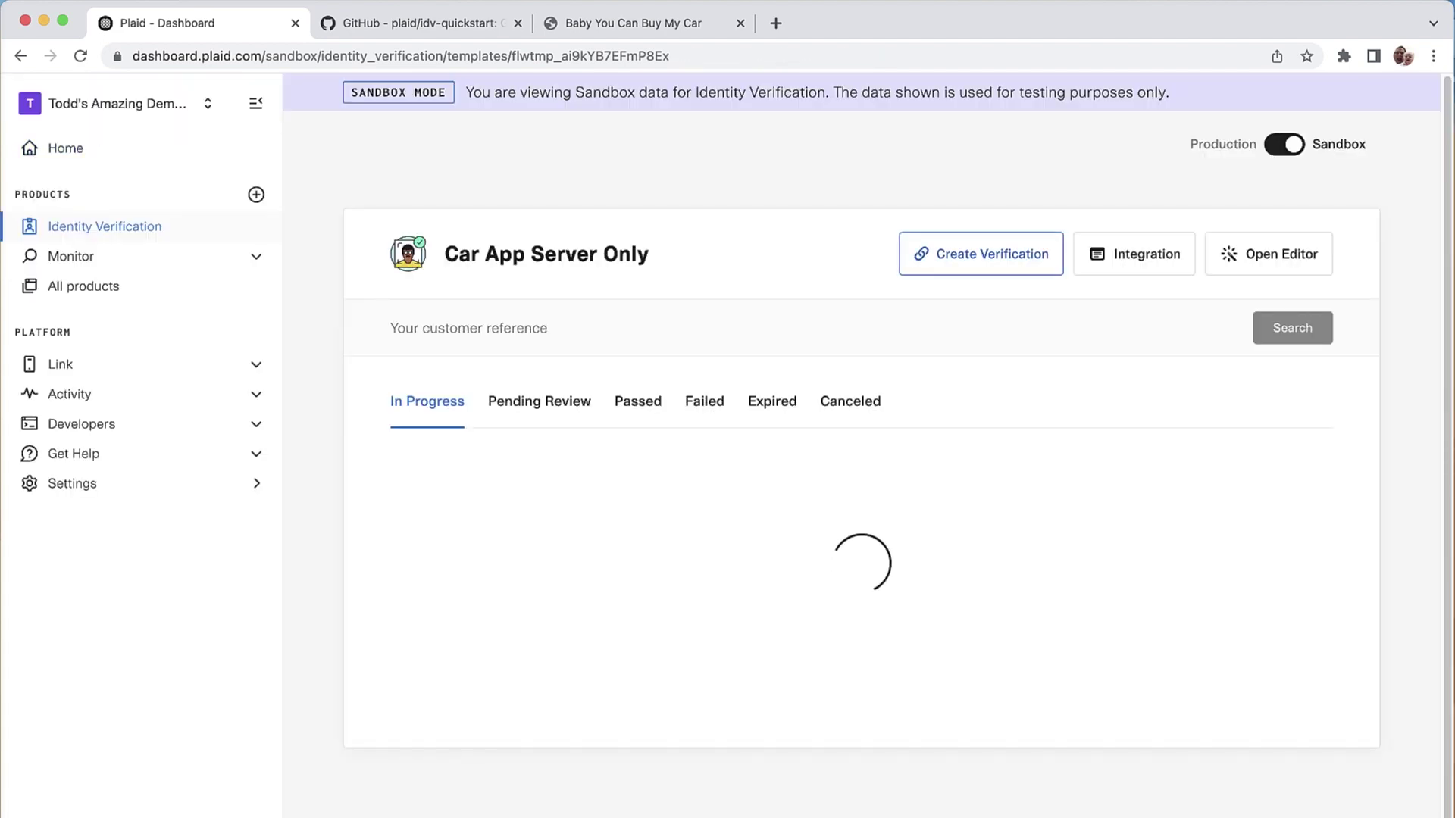
click(1134, 254)
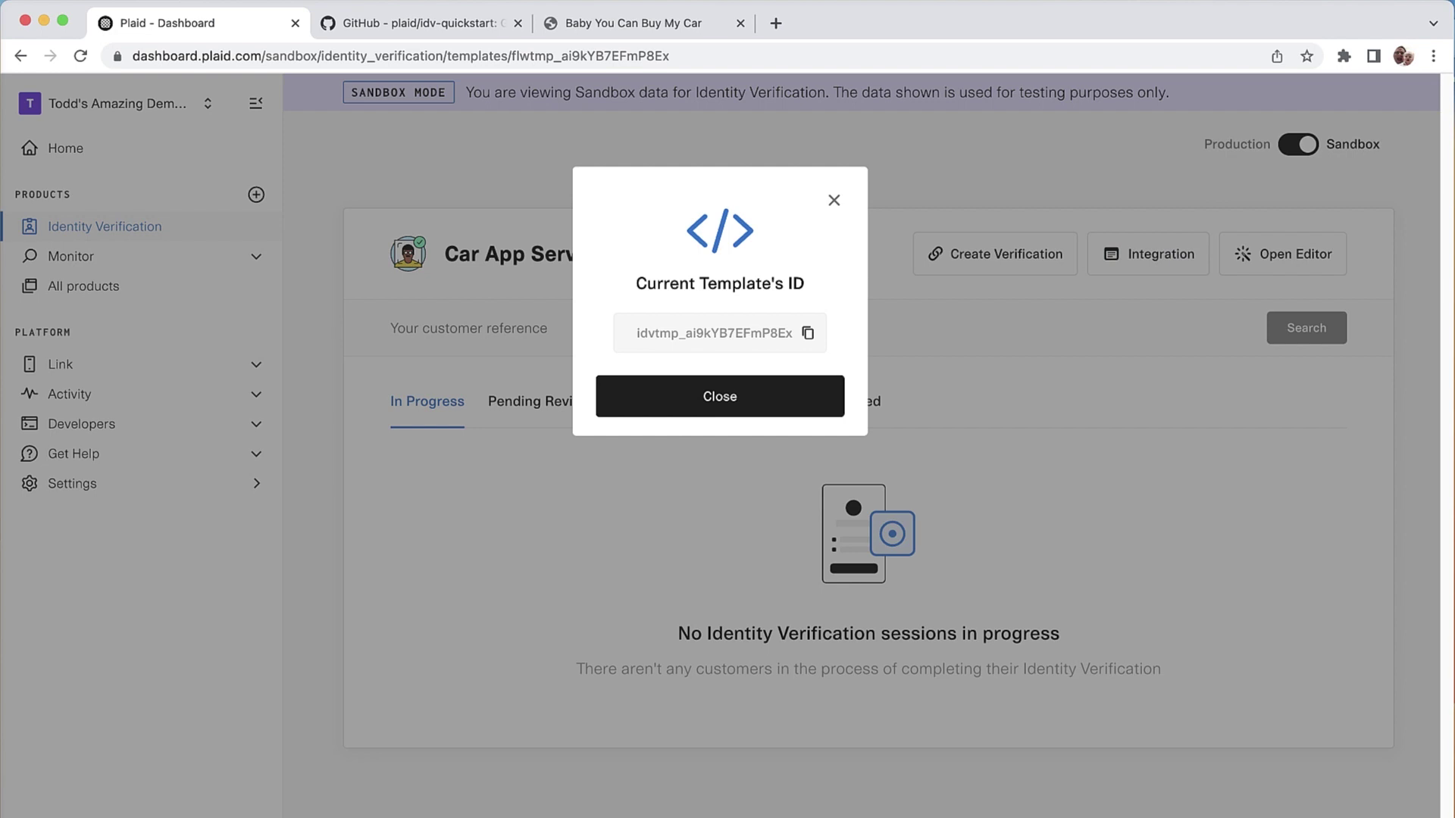
Step: Switch to VS Code to compare the .env LIGHTNING_ONLY_NO_SMS_ID with the dashboard template ID
key(super+Tab)
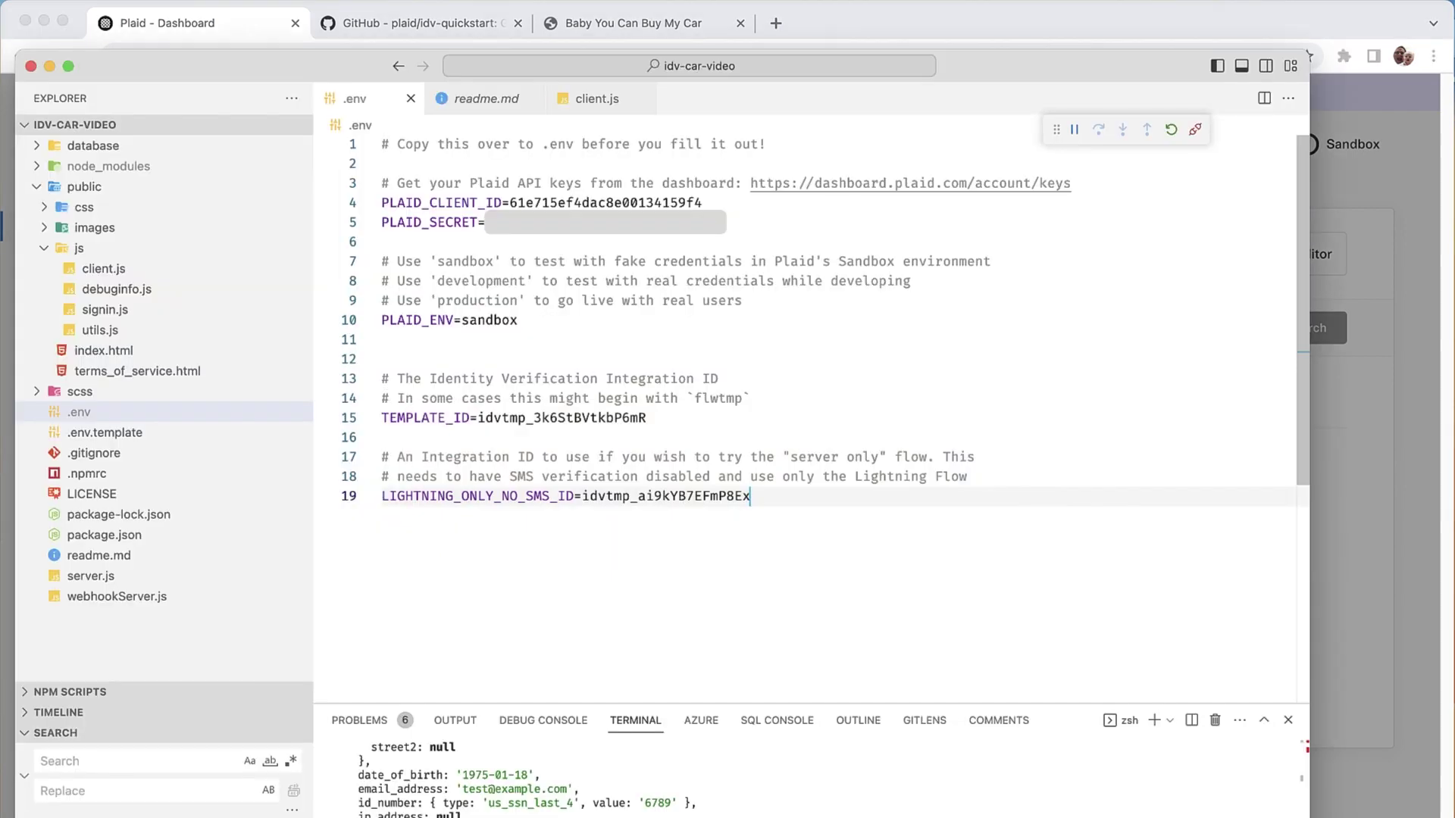